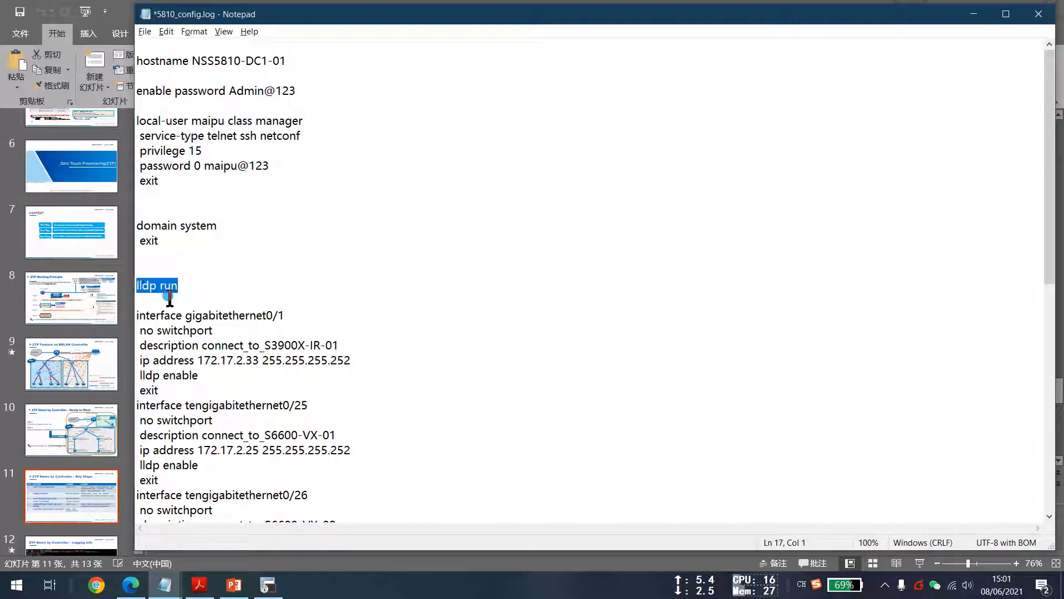
Review the lldp run line and the interface sections of the S810 configuration file.
{"action": "left_click", "coordinate": [172, 298]}
{"action": "left_click_drag", "start_coordinate": [206, 375], "coordinate": [137, 375]}
{"action": "scroll", "coordinate": [239, 403], "scroll_direction": "down", "scroll_amount": 1}
{"action": "left_click_drag", "start_coordinate": [264, 407], "coordinate": [272, 409]}
{"action": "scroll", "coordinate": [270, 407], "scroll_direction": "down", "scroll_amount": 3}
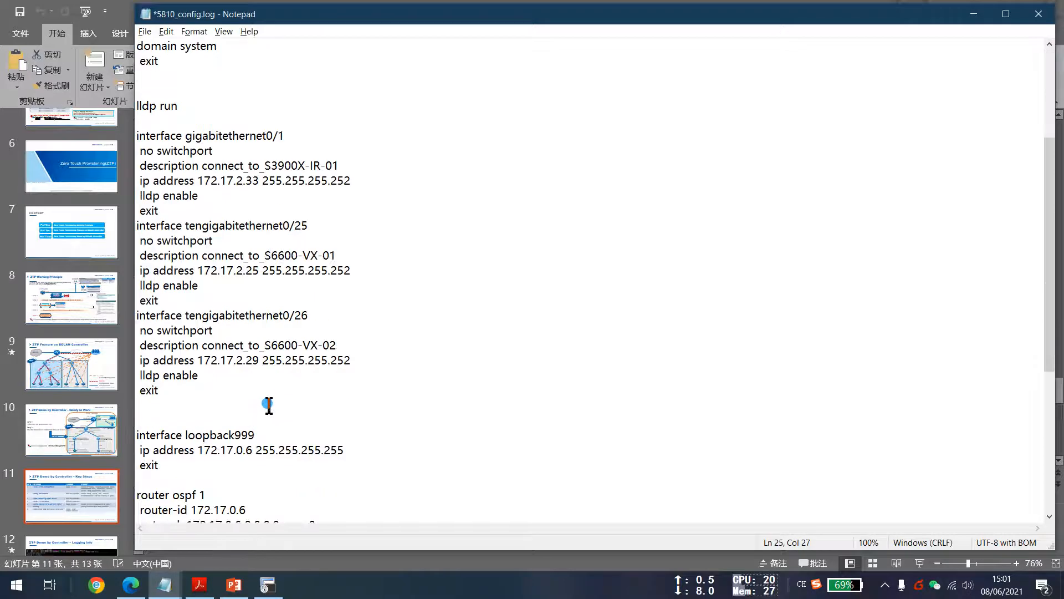
{"action": "scroll", "coordinate": [268, 406], "scroll_direction": "down", "scroll_amount": 2}
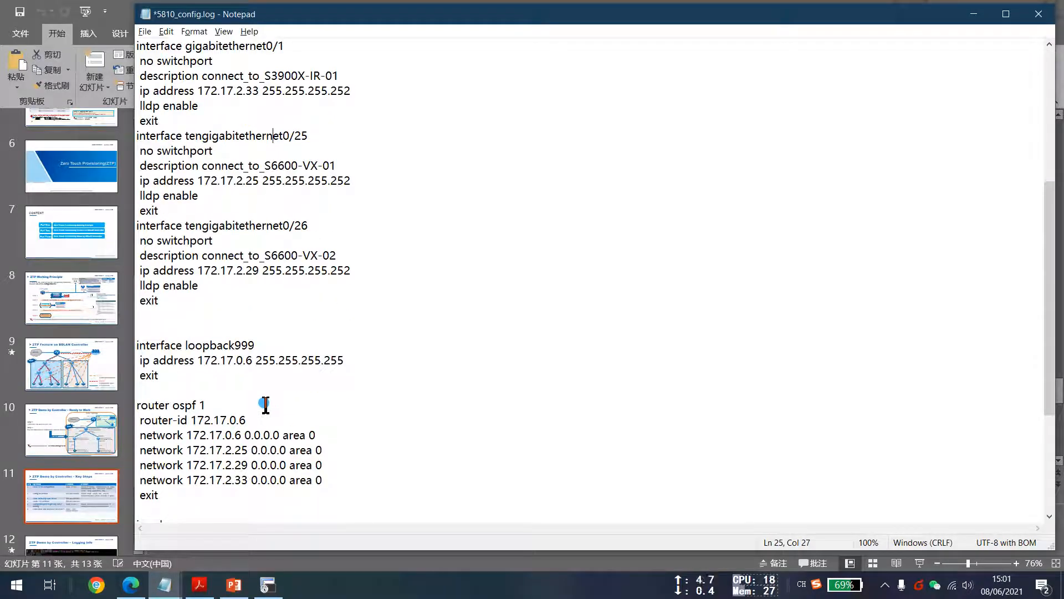
Review the loopback999 interface and router ospf 1 sections of the configuration file.
{"action": "left_click", "coordinate": [188, 495]}
{"action": "left_click_drag", "start_coordinate": [169, 496], "coordinate": [140, 336]}
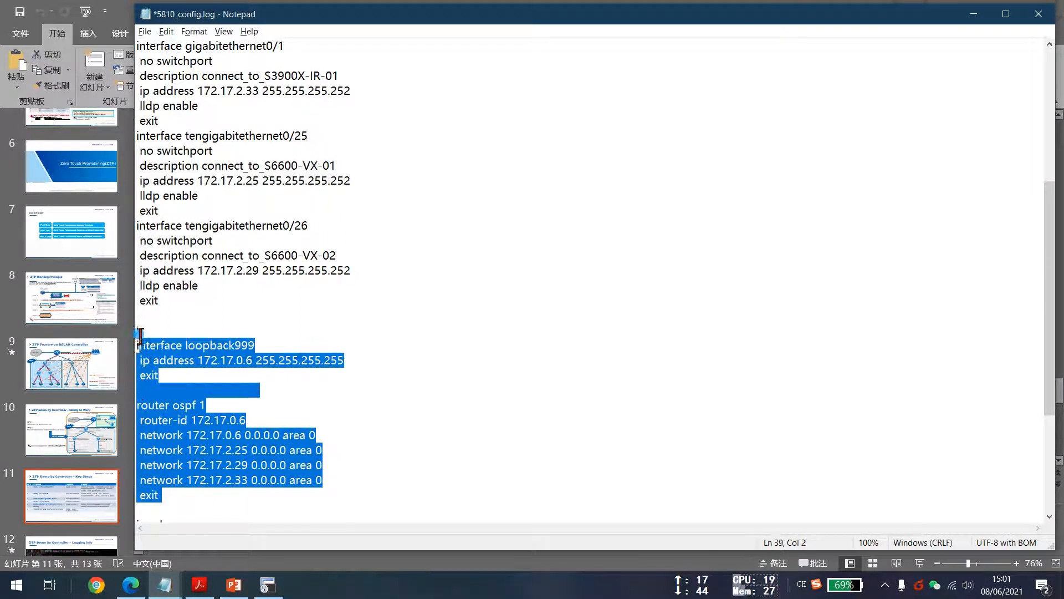
{"action": "left_click", "coordinate": [173, 391]}
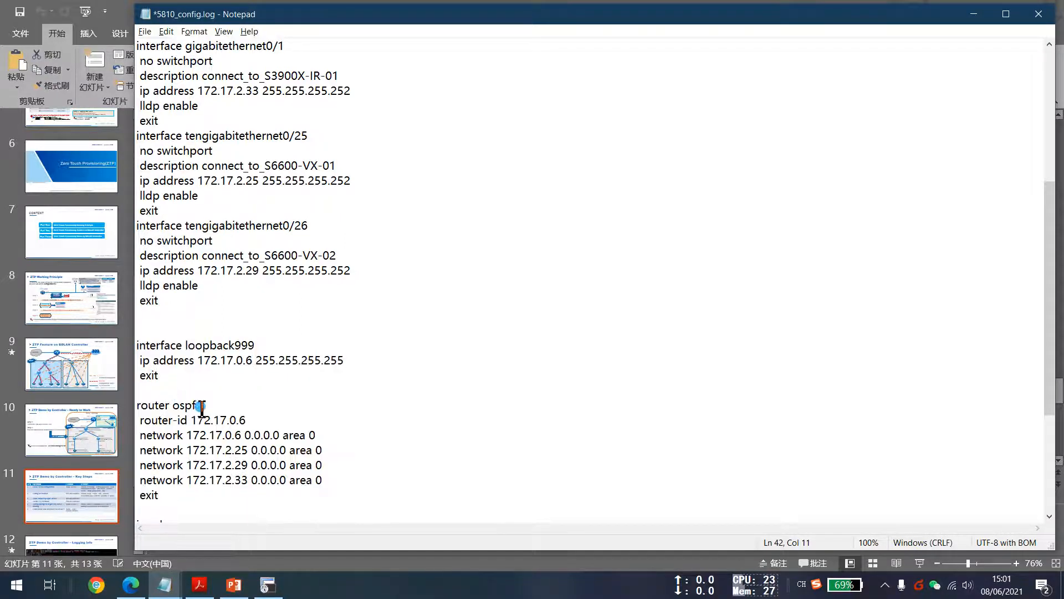
{"action": "left_click_drag", "start_coordinate": [209, 408], "coordinate": [138, 408]}
{"action": "left_click", "coordinate": [189, 476]}
{"action": "left_click_drag", "start_coordinate": [165, 498], "coordinate": [127, 405]}
{"action": "left_click", "coordinate": [199, 496]}
{"action": "scroll", "coordinate": [199, 495], "scroll_direction": "down", "scroll_amount": 3}
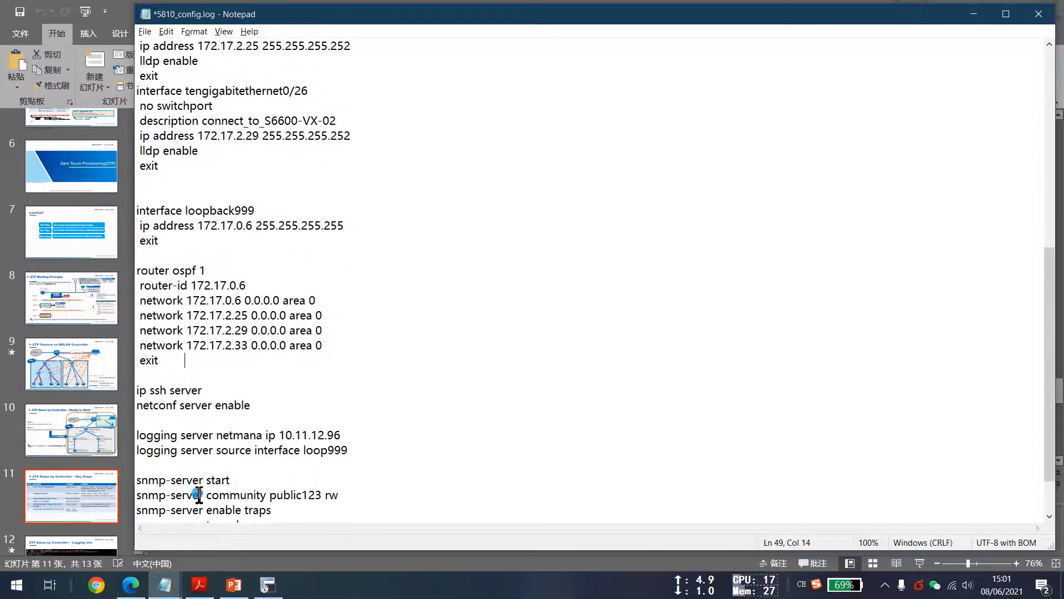
Review the SSH, NETCONF, logging server and SNMP lines, then minimize the configuration file.
{"action": "left_click_drag", "start_coordinate": [205, 393], "coordinate": [138, 391]}
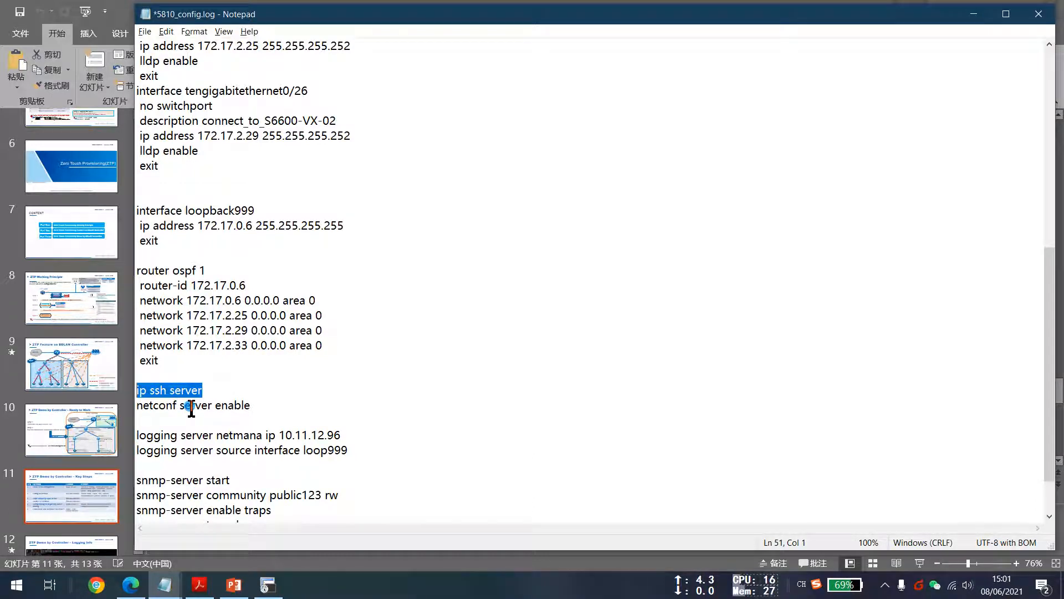
{"action": "left_click_drag", "start_coordinate": [274, 413], "coordinate": [140, 407]}
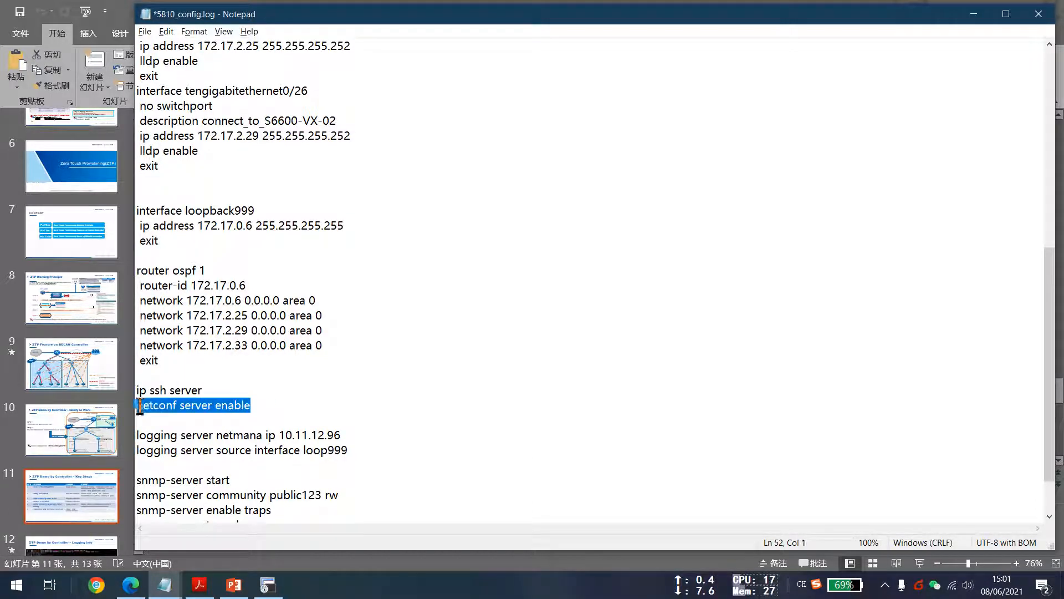
{"action": "scroll", "coordinate": [244, 477], "scroll_direction": "down", "scroll_amount": 2}
{"action": "left_click", "coordinate": [270, 468]}
{"action": "left_click_drag", "start_coordinate": [278, 454], "coordinate": [138, 425]}
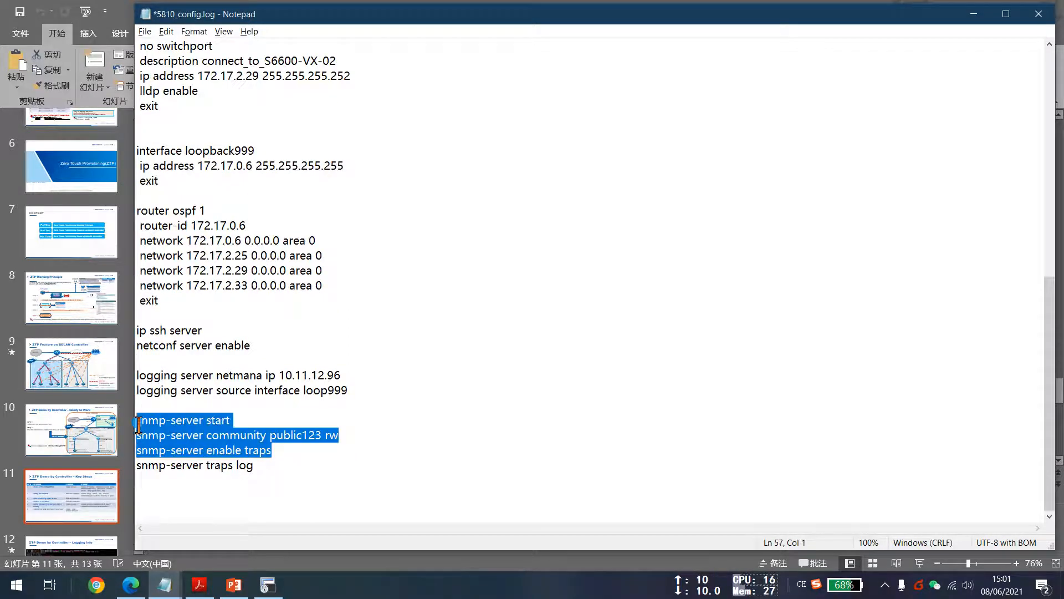
{"action": "left_click", "coordinate": [266, 471]}
{"action": "left_click_drag", "start_coordinate": [268, 470], "coordinate": [138, 421]}
{"action": "left_click", "coordinate": [293, 466]}
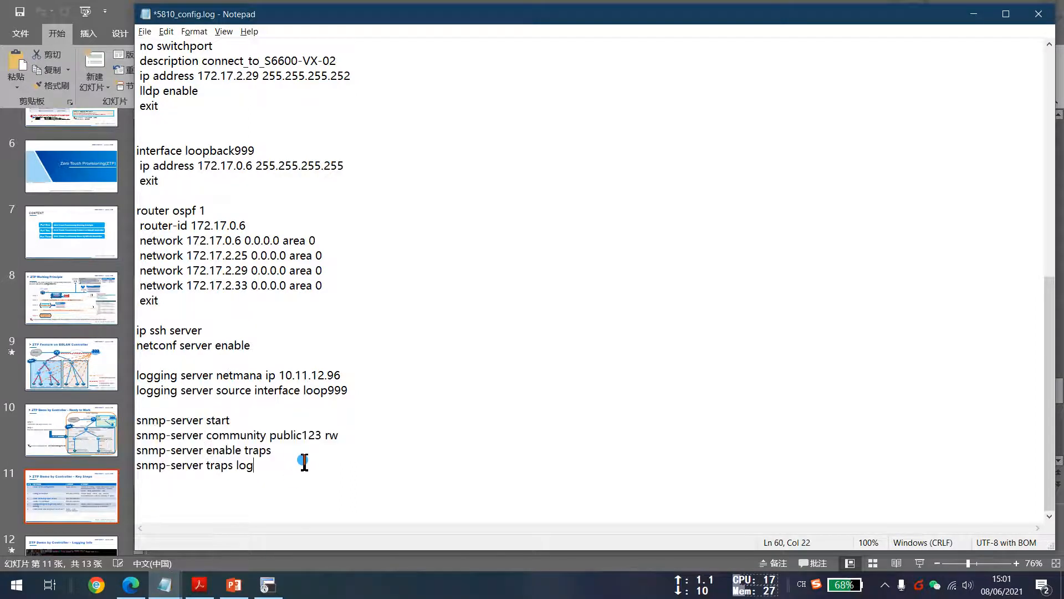
{"action": "left_click", "coordinate": [974, 14]}
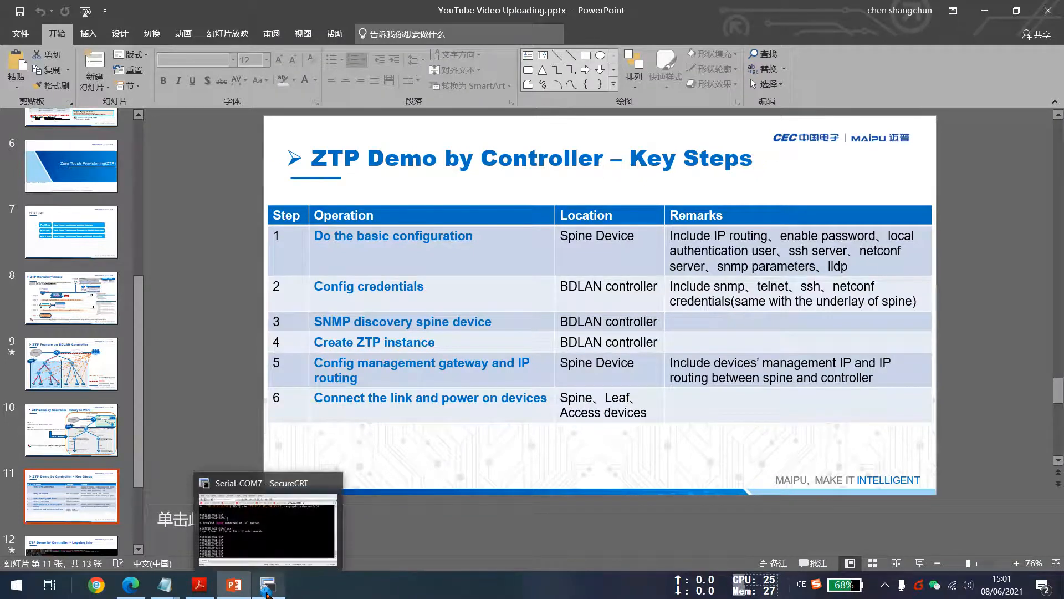
Open a Command Prompt from the Start menu by searching for cmd.
{"action": "left_click", "coordinate": [267, 584]}
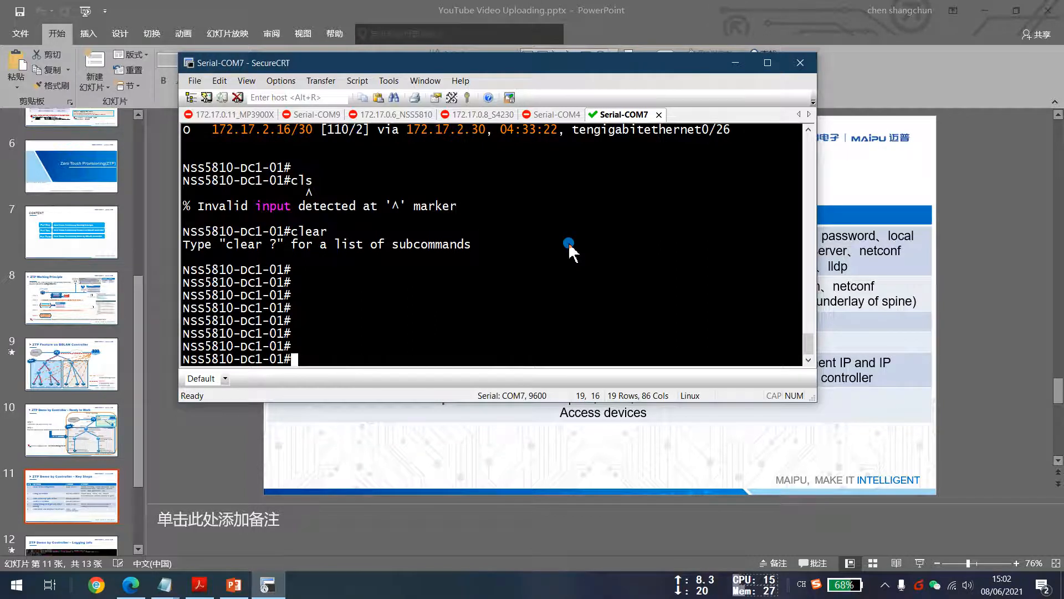
{"action": "left_click", "coordinate": [11, 591]}
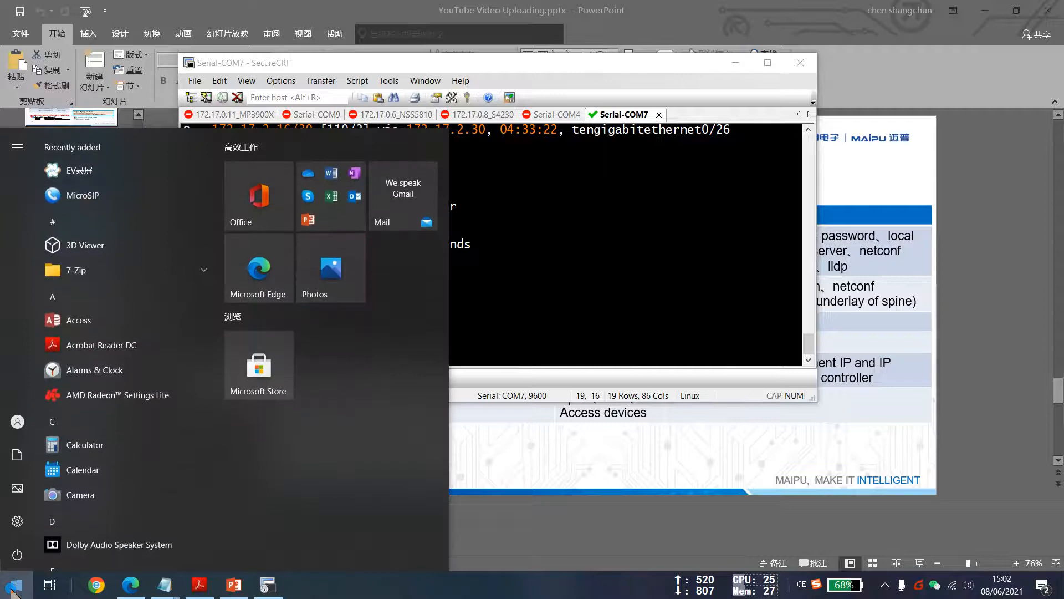
{"action": "type", "text": "cmd"}
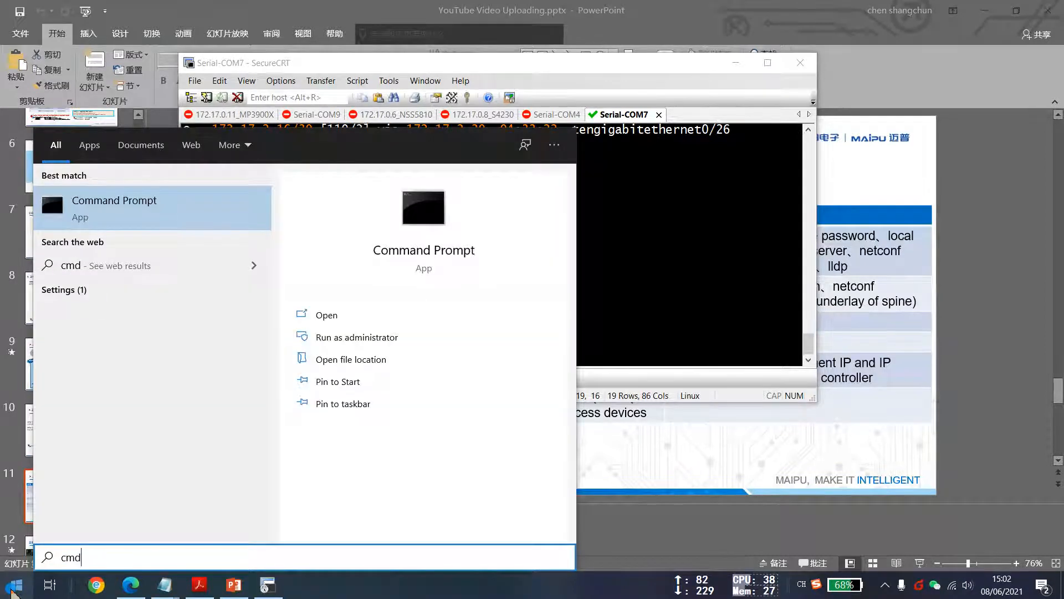
{"action": "key", "text": "Return"}
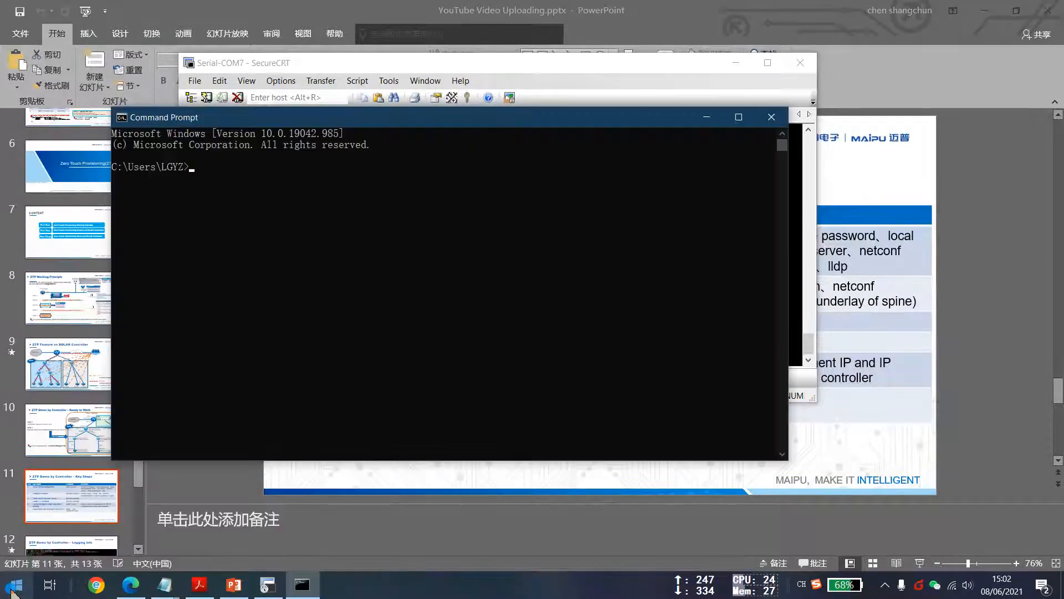
Run ipconfig and examine the wireless adapter's IPv4 address and default gateway.
{"action": "type", "text": "ipconfig"}
{"action": "key", "text": "Return"}
{"action": "key", "text": "Return"}
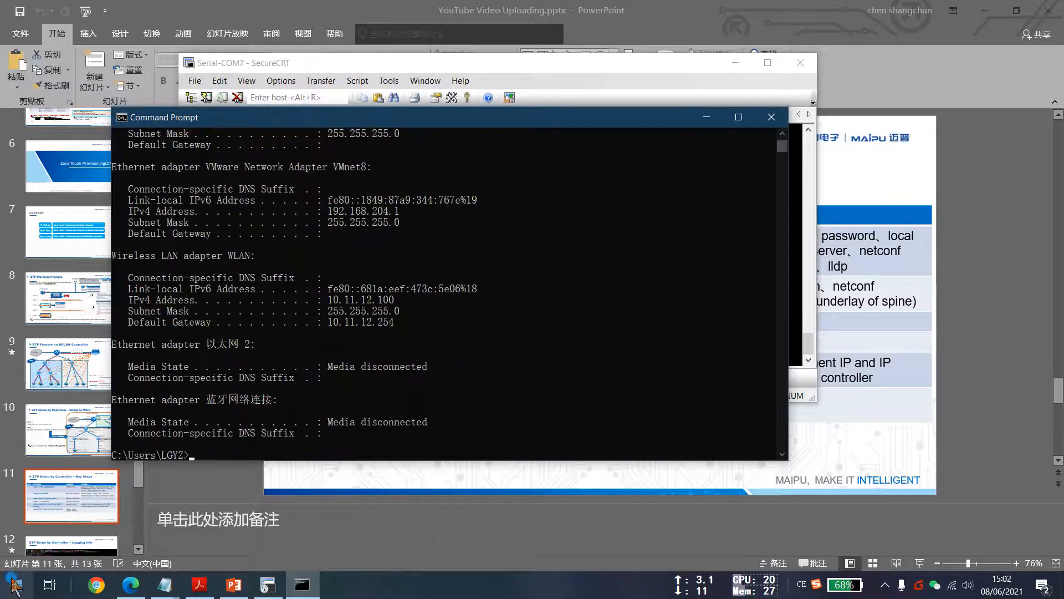
{"action": "left_click", "coordinate": [131, 301]}
{"action": "left_click_drag", "start_coordinate": [131, 300], "coordinate": [395, 301]}
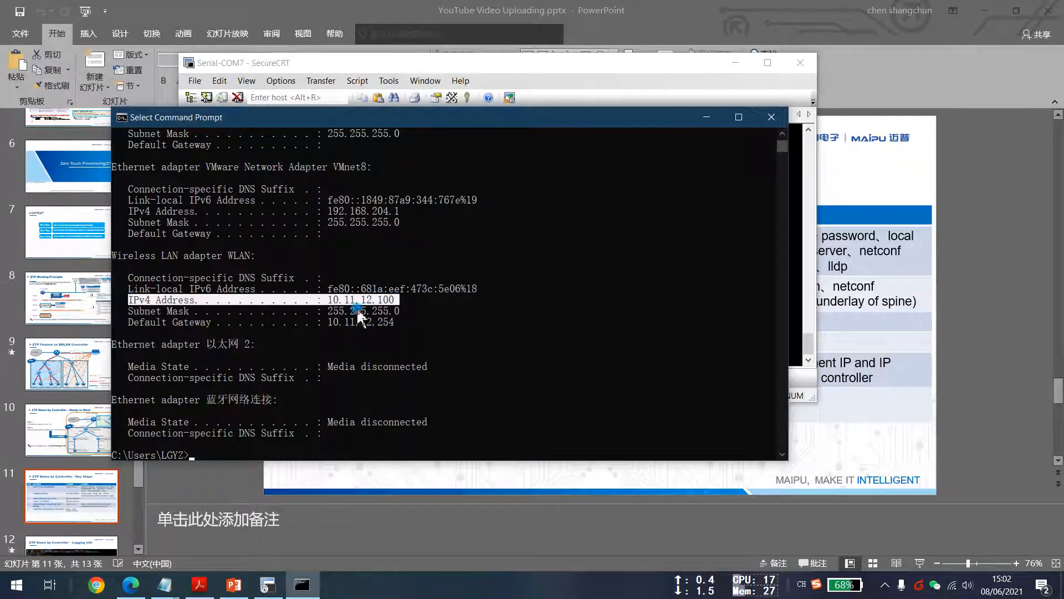
{"action": "left_click", "coordinate": [339, 317]}
{"action": "left_click_drag", "start_coordinate": [329, 300], "coordinate": [399, 302]}
{"action": "left_click", "coordinate": [402, 331]}
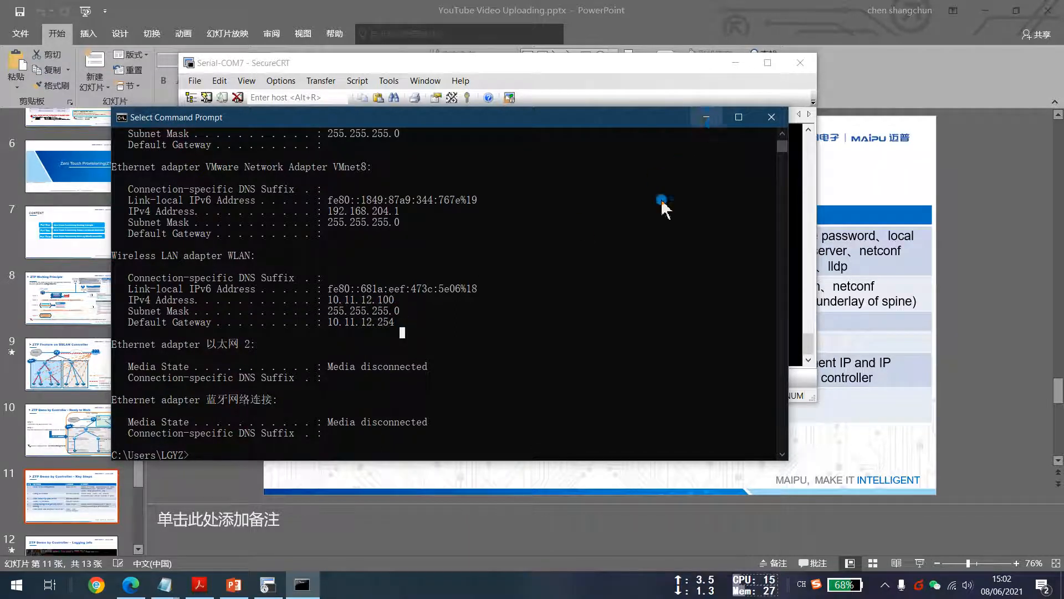
Open slide 10 with the demo topology in the presentation.
{"action": "left_click", "coordinate": [547, 343]}
{"action": "right_click", "coordinate": [547, 344]}
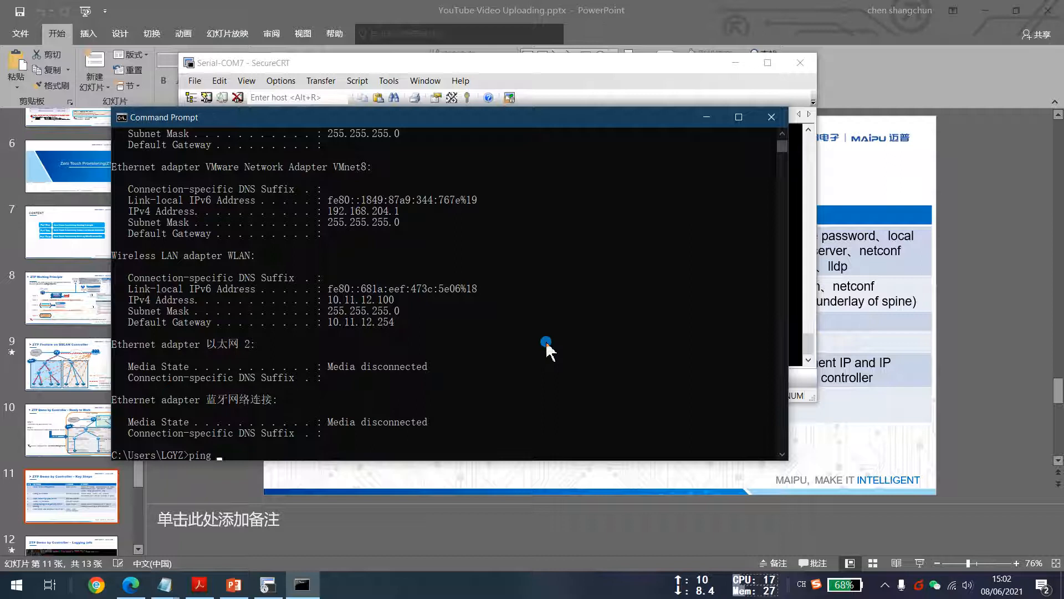
{"action": "left_click_drag", "start_coordinate": [506, 118], "coordinate": [829, 141]}
{"action": "left_click", "coordinate": [731, 63]}
{"action": "left_click", "coordinate": [67, 428]}
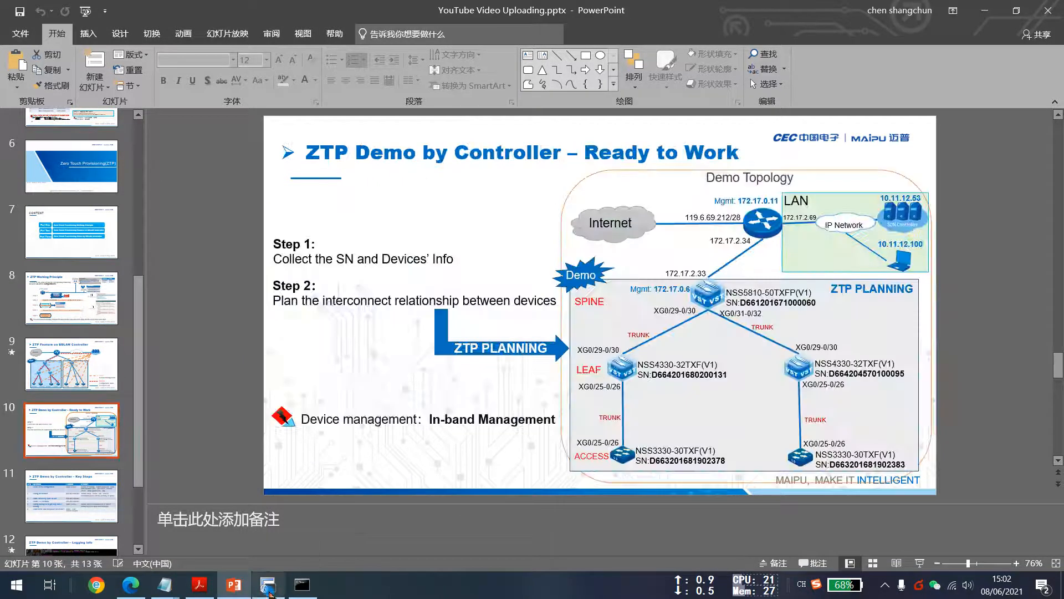
Ping the spine switch's management address 172.17.0.6 from the Command Prompt.
{"action": "left_click", "coordinate": [301, 584]}
{"action": "left_click_drag", "start_coordinate": [833, 143], "coordinate": [553, 189]}
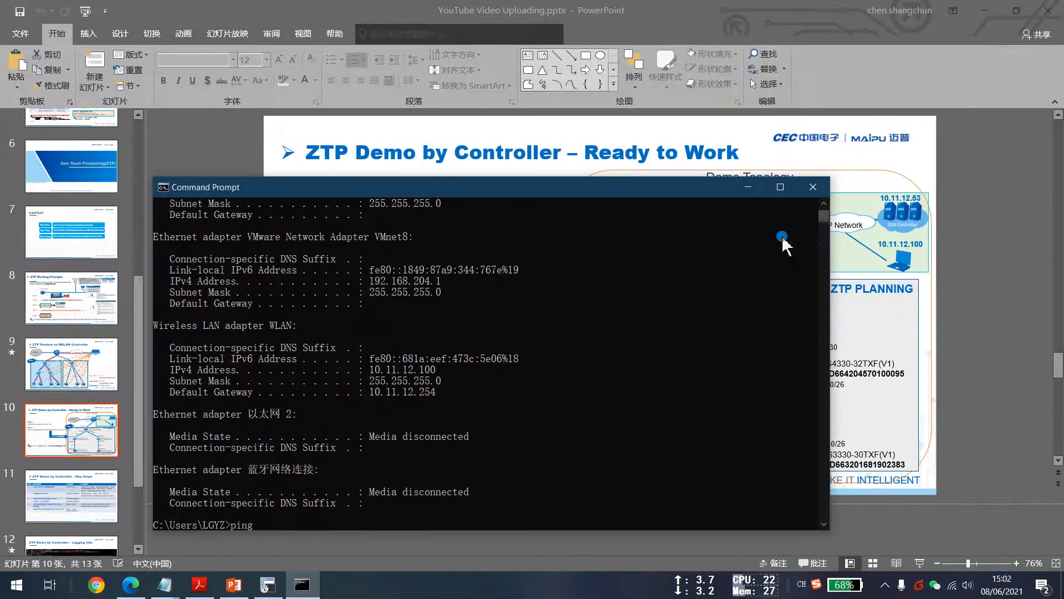
{"action": "left_click_drag", "start_coordinate": [623, 191], "coordinate": [375, 114]}
{"action": "left_click", "coordinate": [275, 383]}
{"action": "key", "text": "Return"}
{"action": "key", "text": "Return"}
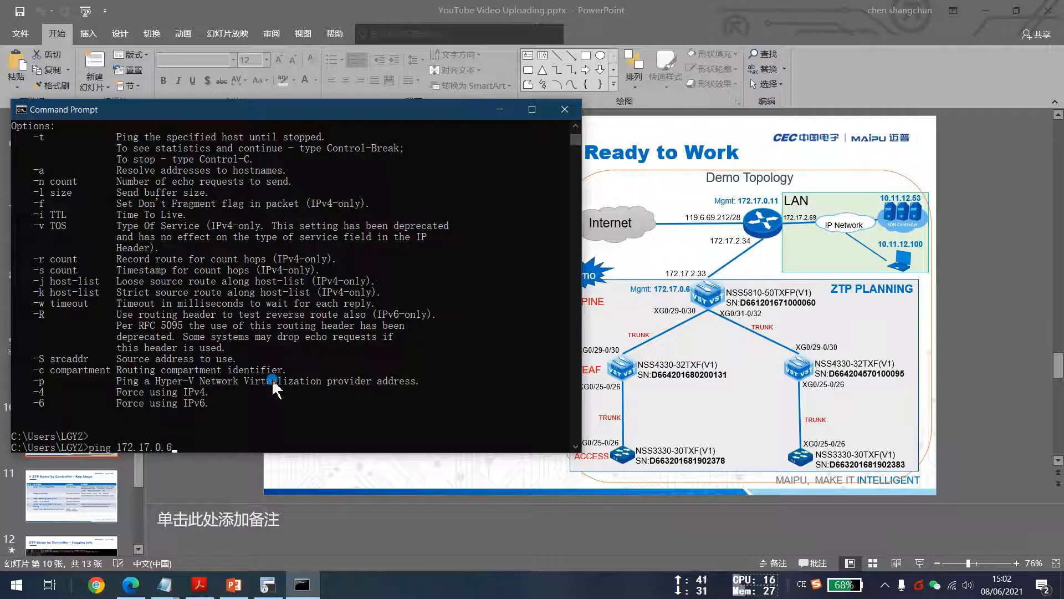
{"action": "key", "text": "Return"}
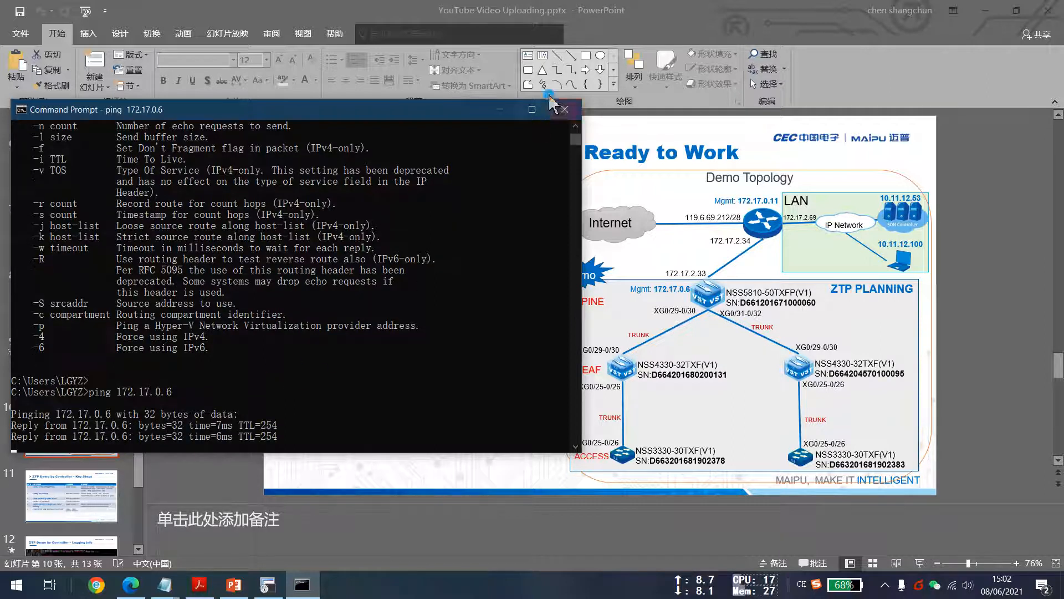
Minimize the Command Prompt and switch to the 172.17.0.6_NSS5810 telnet session.
{"action": "left_click", "coordinate": [500, 110]}
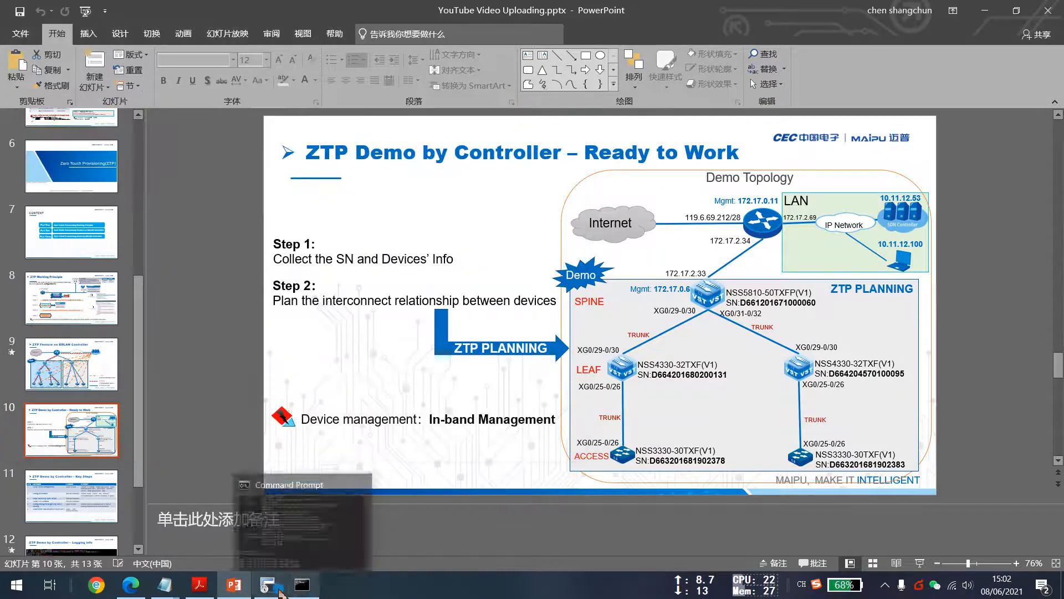
{"action": "left_click", "coordinate": [277, 587]}
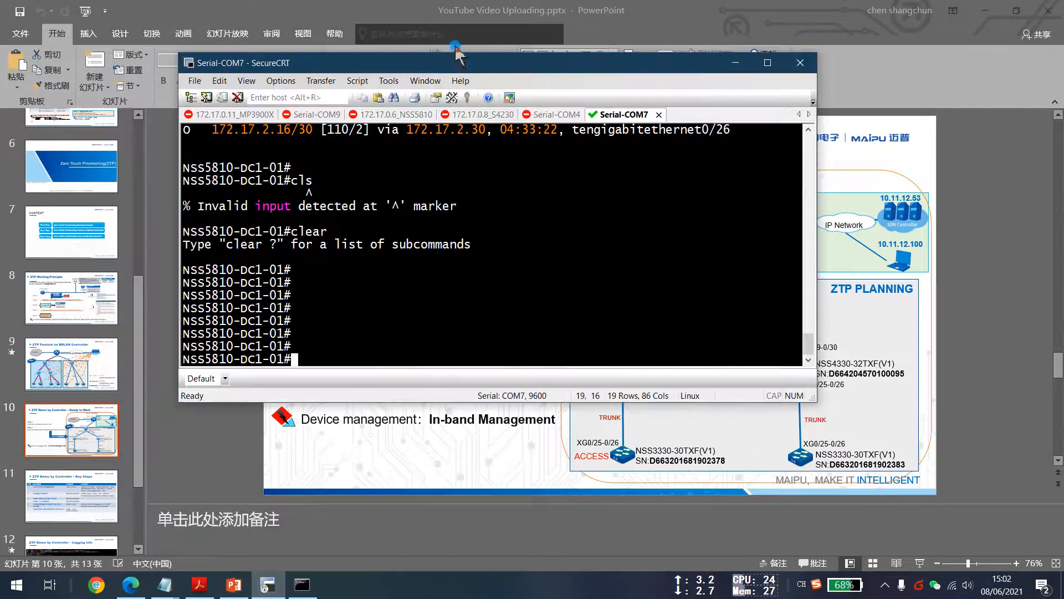
{"action": "left_click_drag", "start_coordinate": [461, 66], "coordinate": [738, 73]}
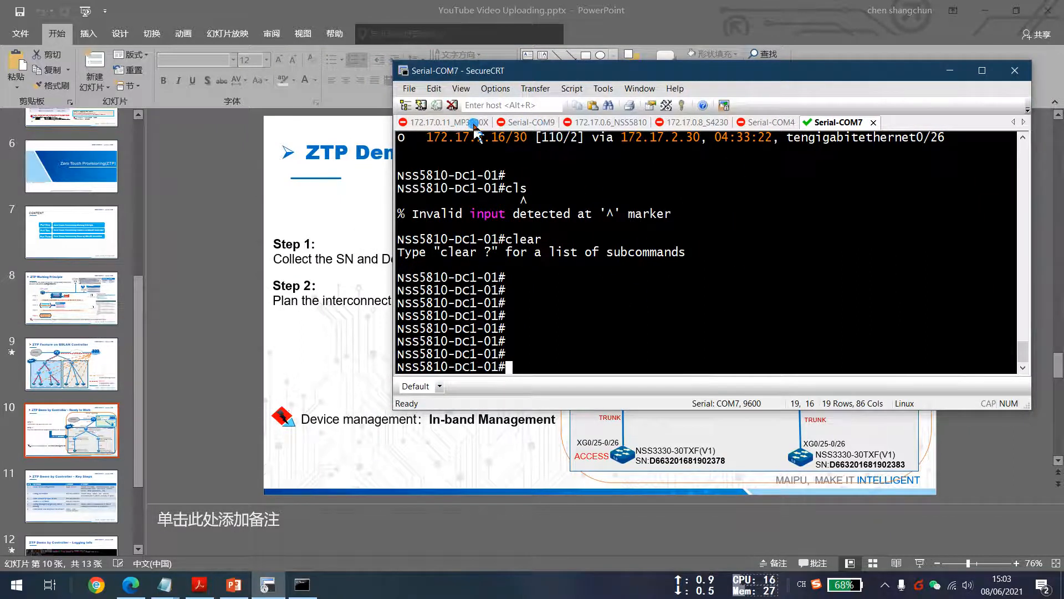
{"action": "left_click", "coordinate": [610, 122]}
{"action": "key", "text": "Return"}
{"action": "key", "text": "Return"}
{"action": "key", "text": "Return"}
{"action": "key", "text": "Return"}
{"action": "key", "text": "Return"}
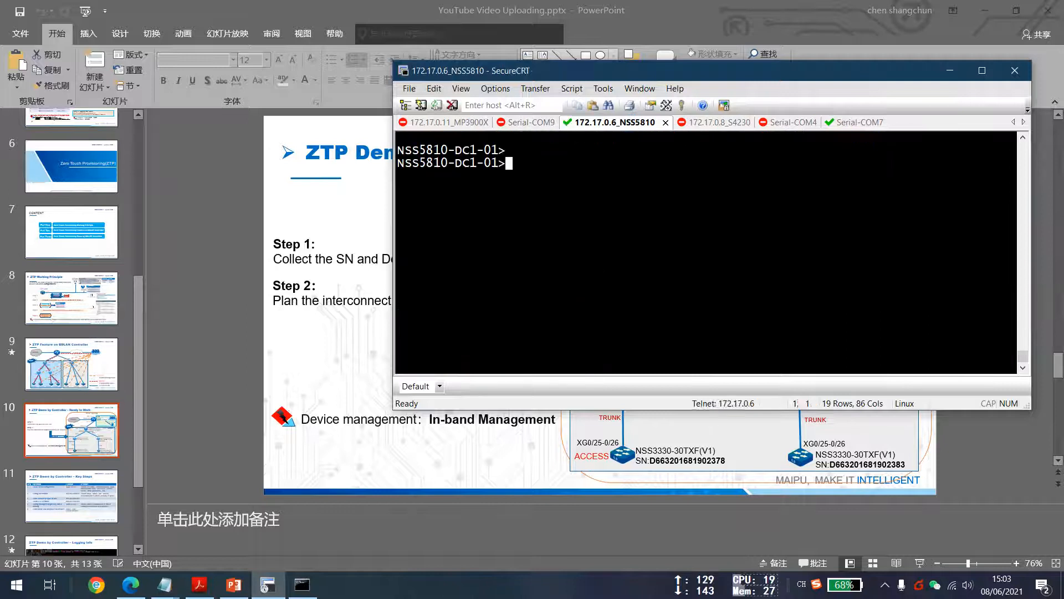
Enter privileged mode on the switch with the enable command and the enable password.
{"action": "key", "text": "Return"}
{"action": "key", "text": "Return"}
{"action": "type", "text": "en"}
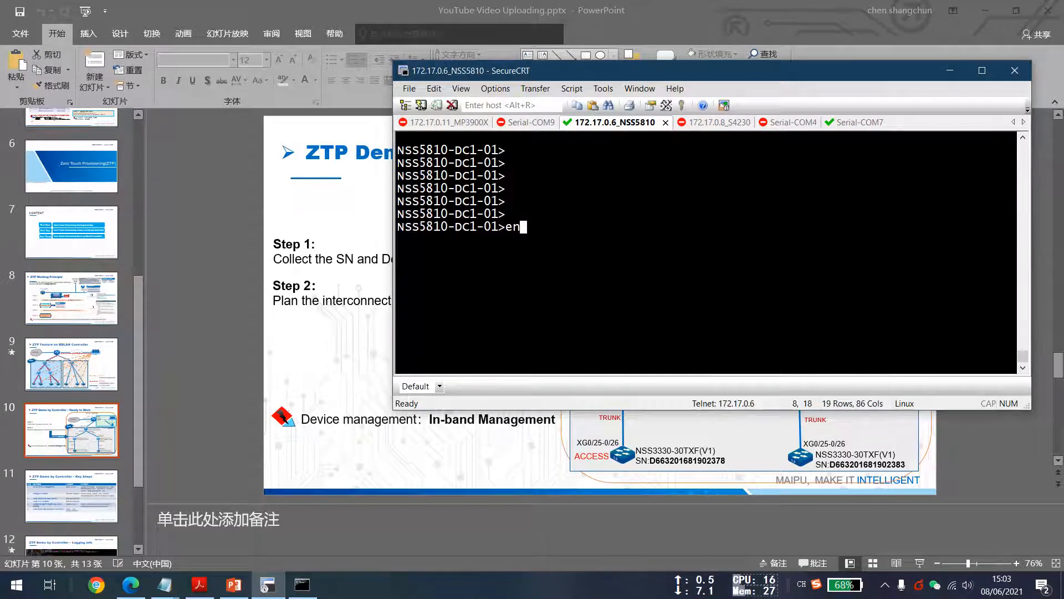
{"action": "key", "text": "Return"}
Display the switch's running configuration with show run.
{"action": "key", "text": "Return"}
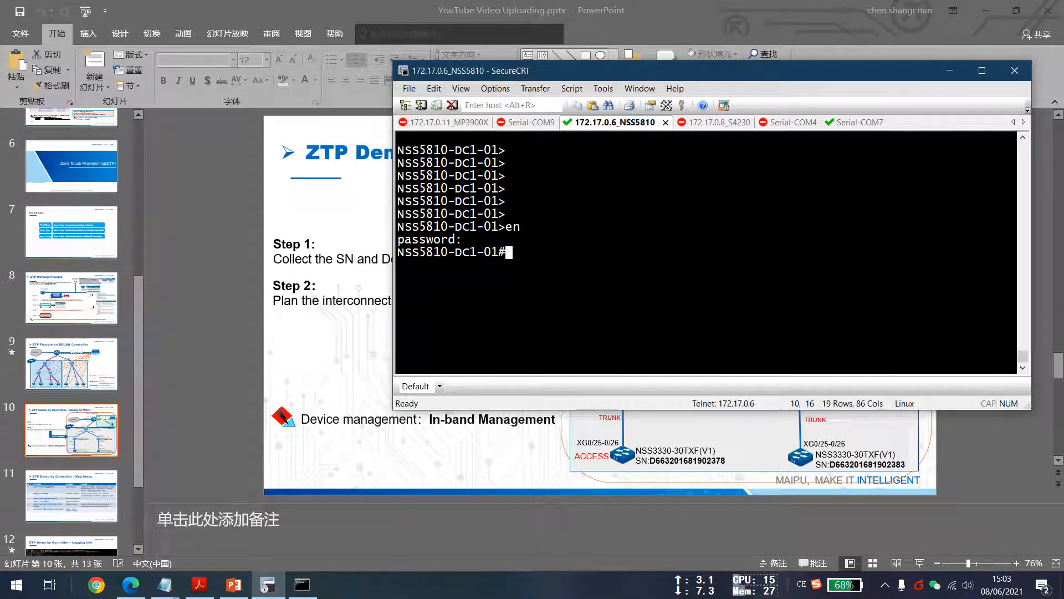
{"action": "type", "text": "sho"}
{"action": "key", "text": "Tab"}
{"action": "type", "text": "run"}
{"action": "key", "text": "Tab"}
{"action": "key", "text": "Return"}
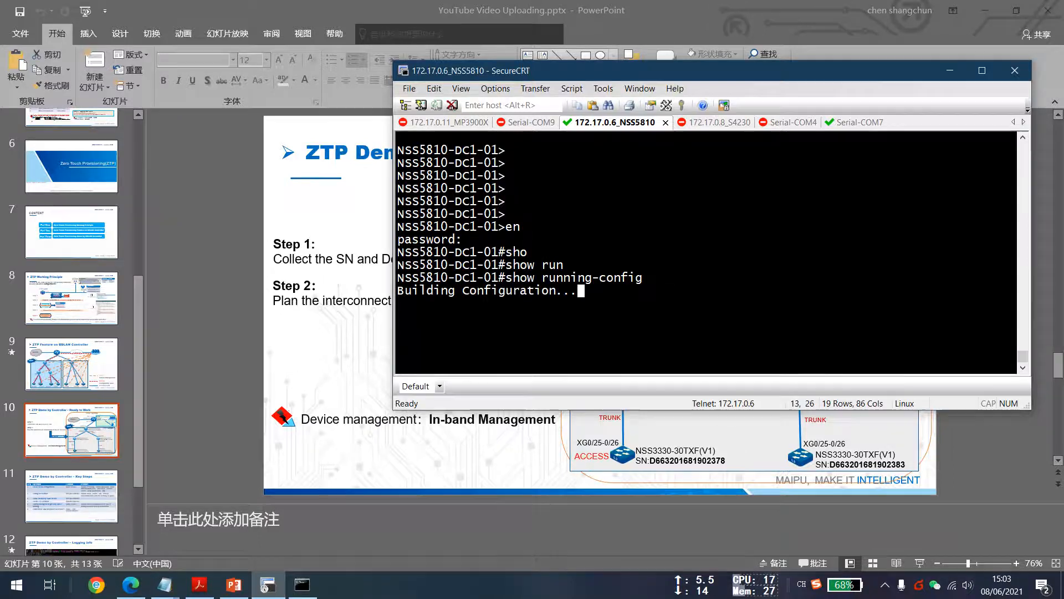
Page through the running configuration, examining the local-user, interface and OSPF sections.
{"action": "double_click", "coordinate": [750, 70]}
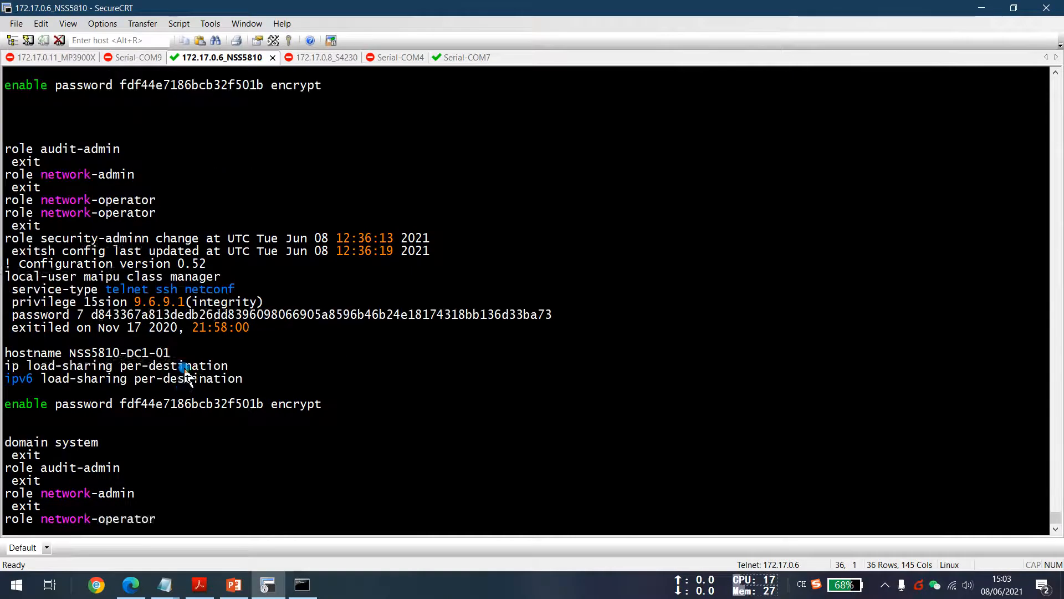
{"action": "left_click_drag", "start_coordinate": [5, 265], "coordinate": [261, 323]}
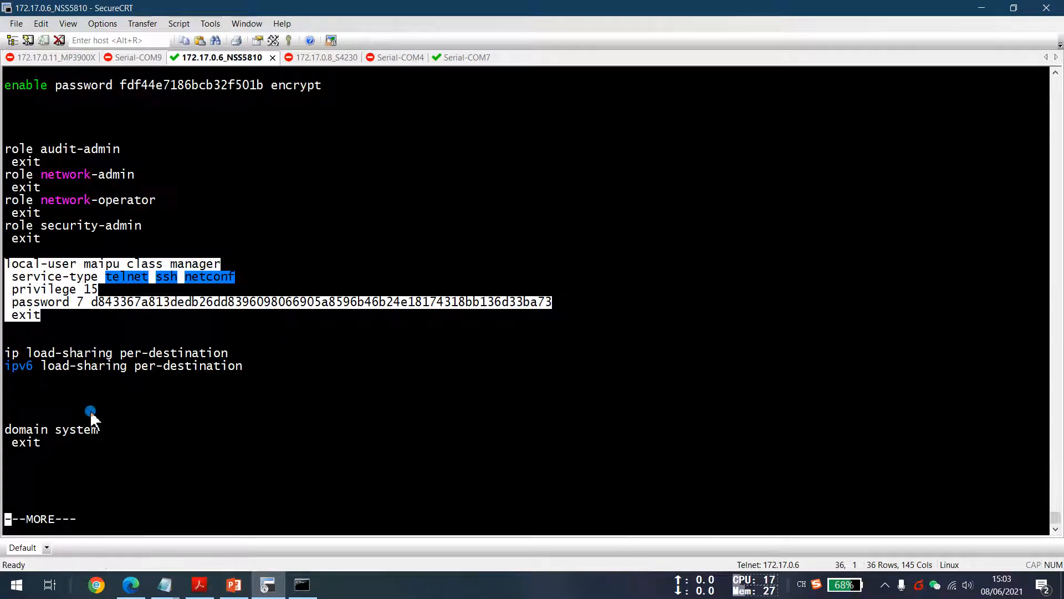
{"action": "key", "text": "space"}
{"action": "left_click_drag", "start_coordinate": [6, 419], "coordinate": [64, 415]}
{"action": "key", "text": "space"}
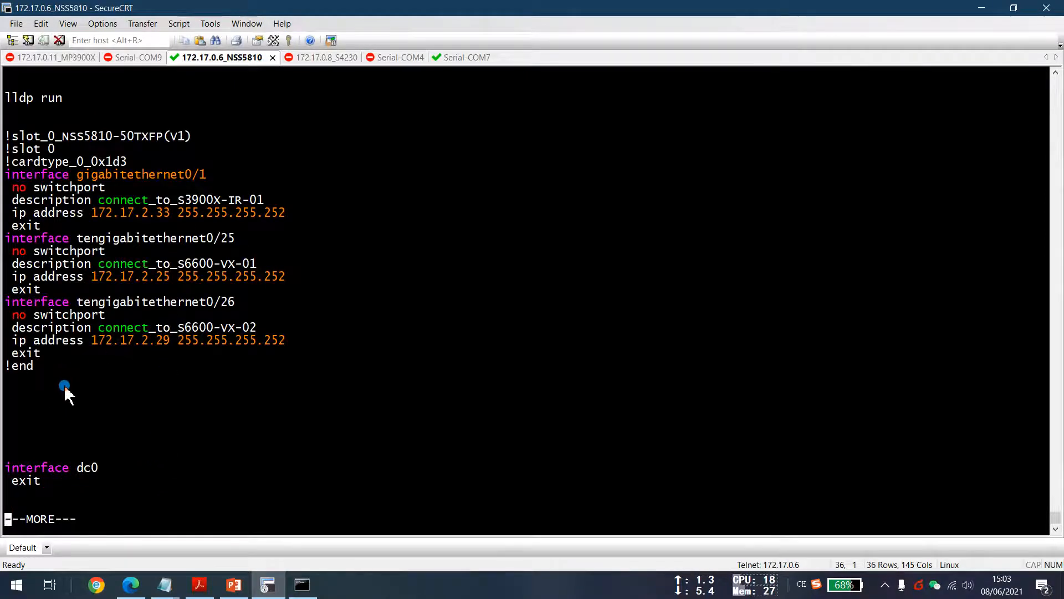
{"action": "key", "text": "space"}
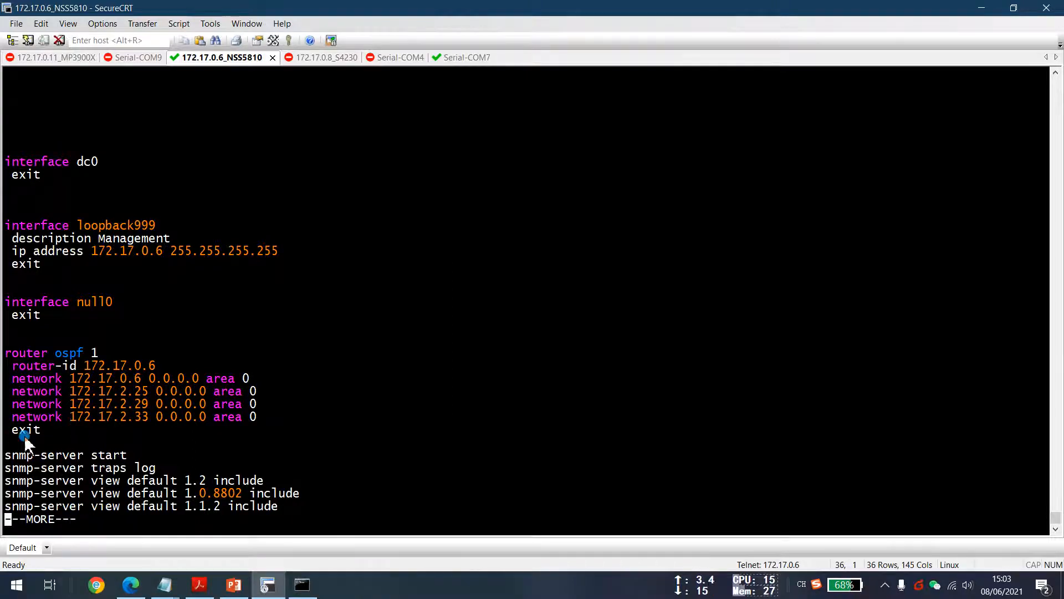
{"action": "left_click_drag", "start_coordinate": [53, 428], "coordinate": [4, 355]}
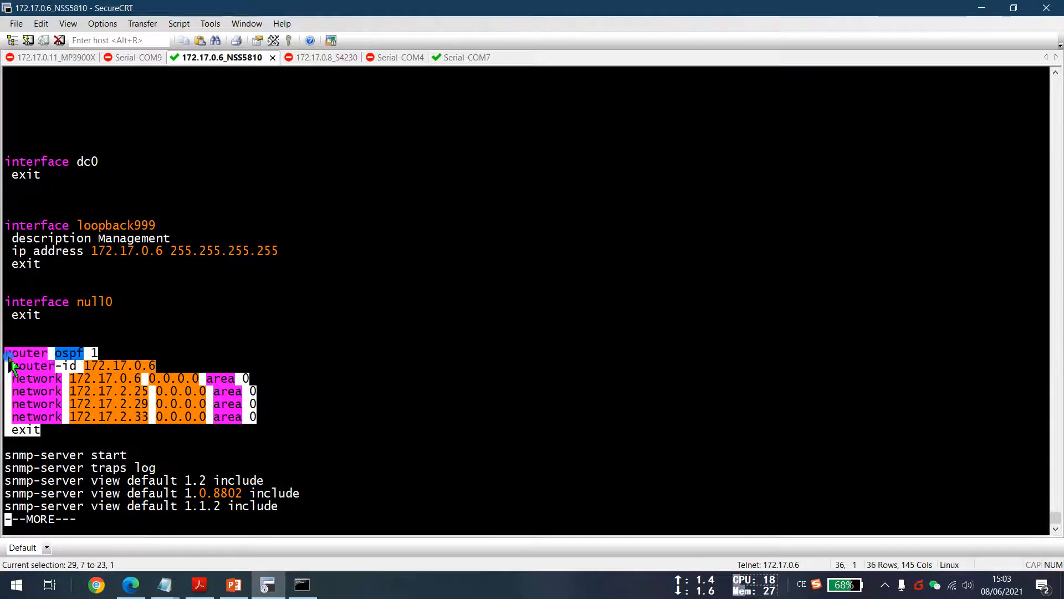
{"action": "left_click", "coordinate": [42, 435]}
{"action": "left_click_drag", "start_coordinate": [45, 428], "coordinate": [5, 353]}
{"action": "left_click", "coordinate": [58, 430]}
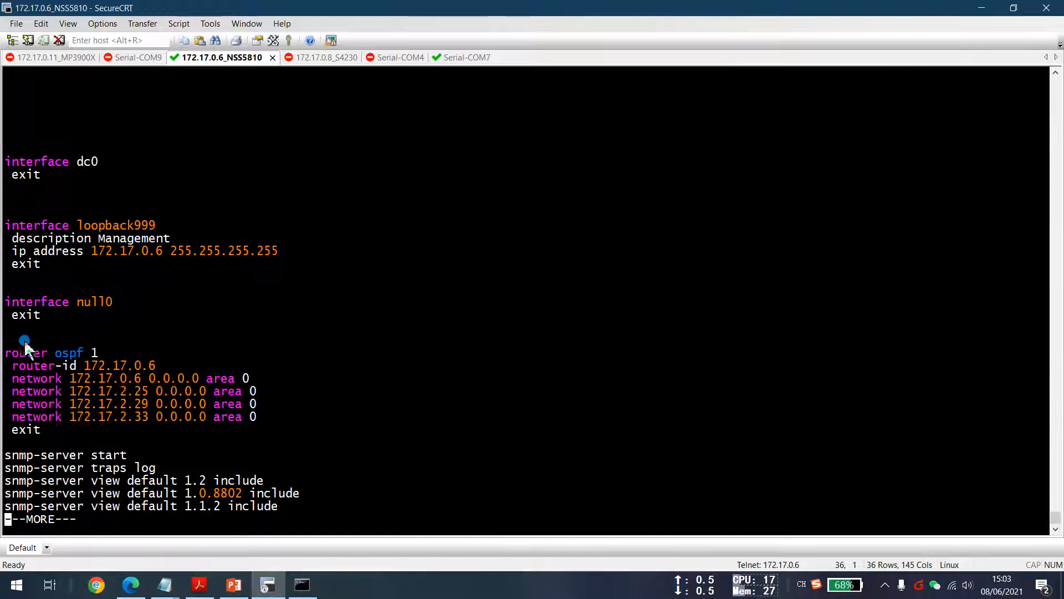
Continue paging through the running configuration, examining the OSPF and SNMP server sections.
{"action": "left_click_drag", "start_coordinate": [4, 354], "coordinate": [55, 356]}
{"action": "key", "text": "space"}
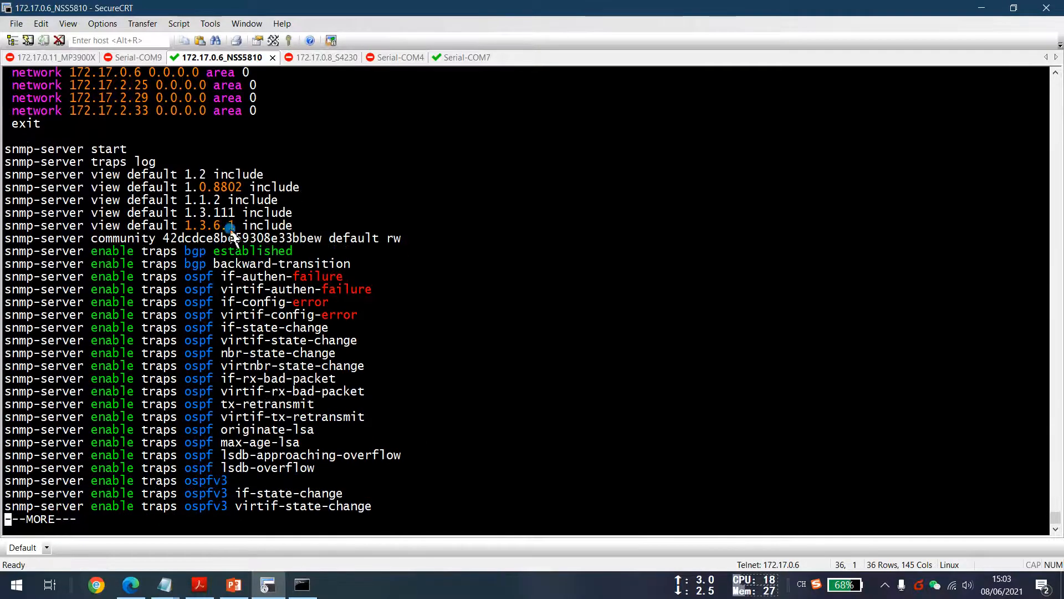
{"action": "left_click_drag", "start_coordinate": [290, 213], "coordinate": [3, 149]}
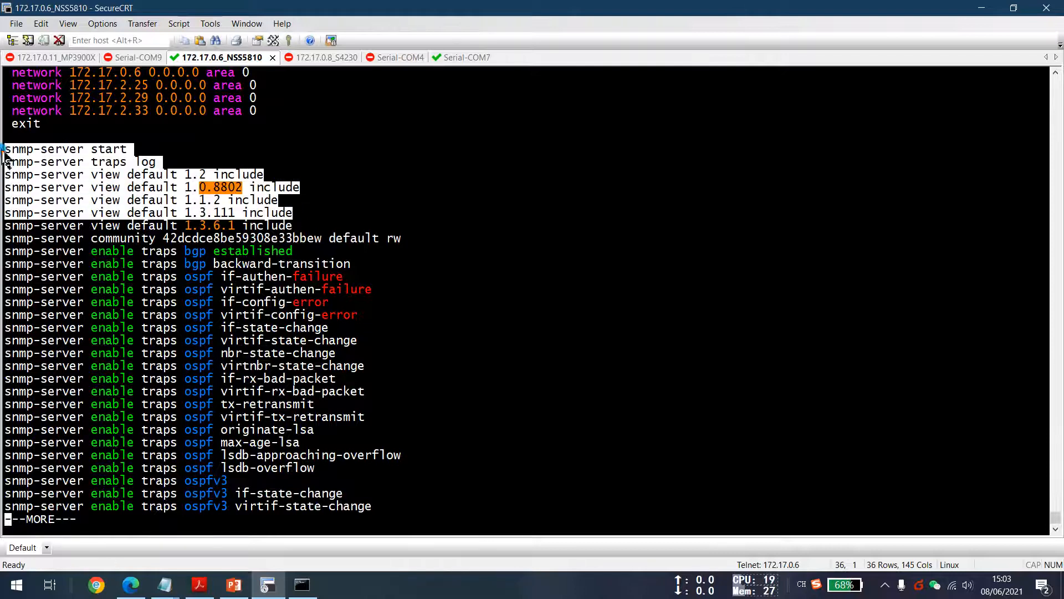
{"action": "key", "text": "space"}
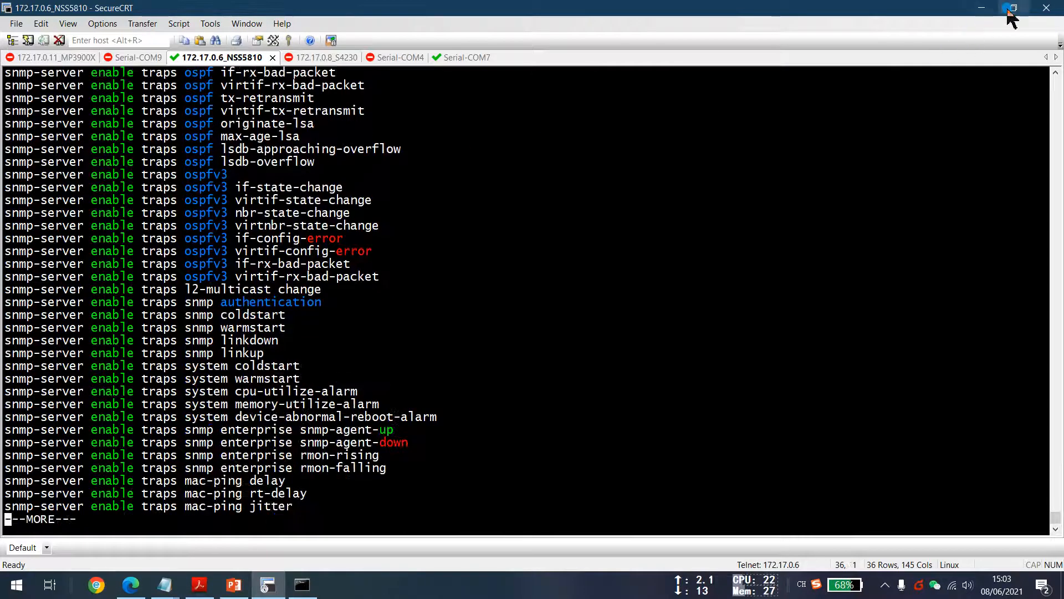
Restore the terminal window, open the 'ZTP Demo by Controller – Key Steps' slide and arrange the controller login page beside it.
{"action": "left_click", "coordinate": [1014, 8]}
{"action": "left_click_drag", "start_coordinate": [720, 71], "coordinate": [764, 69]}
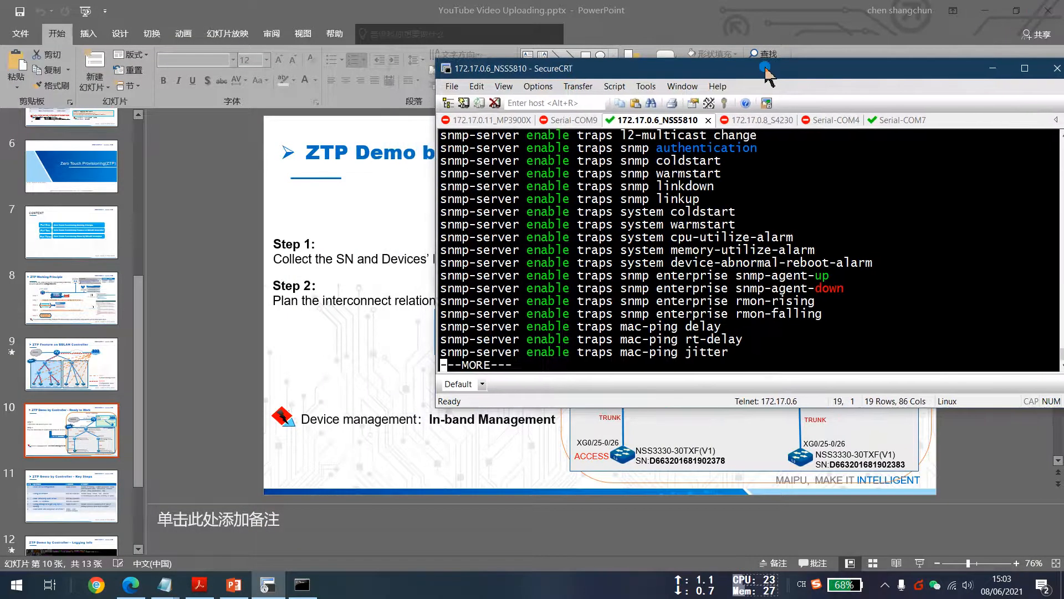
{"action": "left_click", "coordinate": [82, 489]}
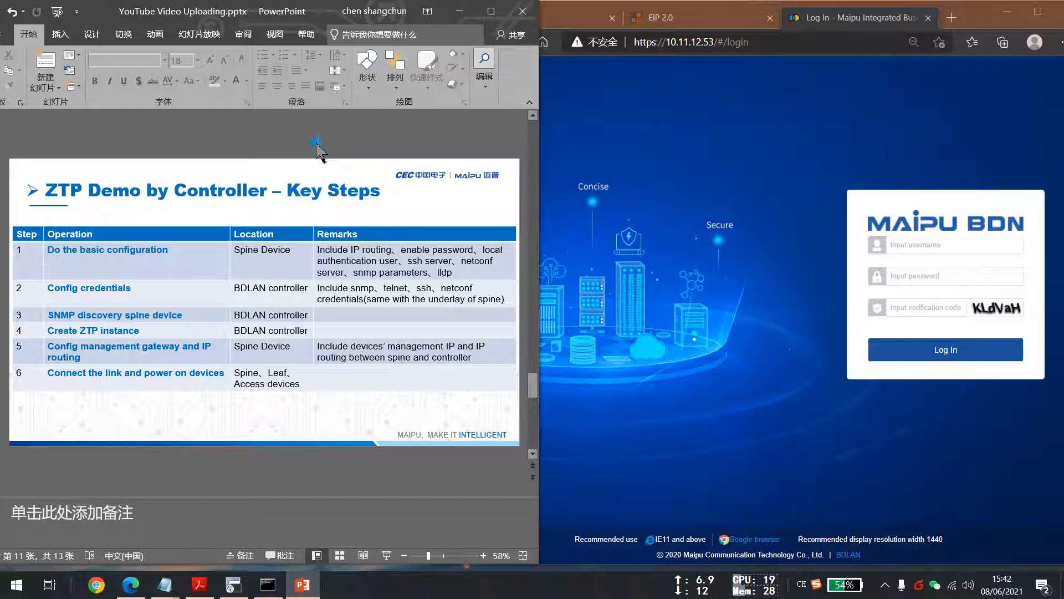
{"action": "left_click", "coordinate": [978, 14]}
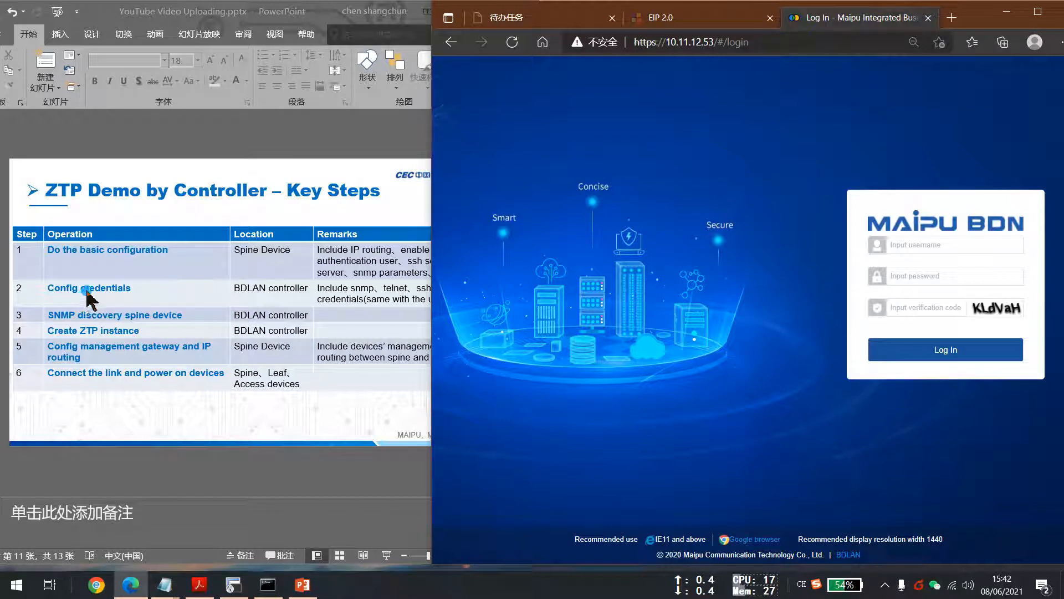
Log in to the Maipu BDN controller as admin with the account password and the verification code.
{"action": "left_click", "coordinate": [927, 245]}
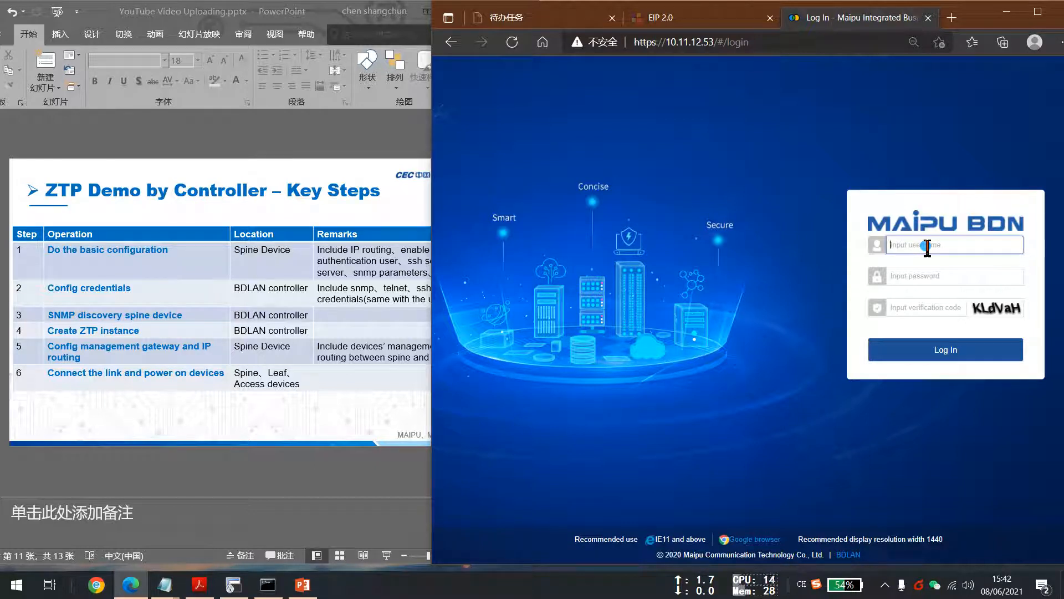
{"action": "type", "text": "admin"}
{"action": "key", "text": "Tab"}
{"action": "type", "text": "admin@123"}
{"action": "key", "text": "Tab"}
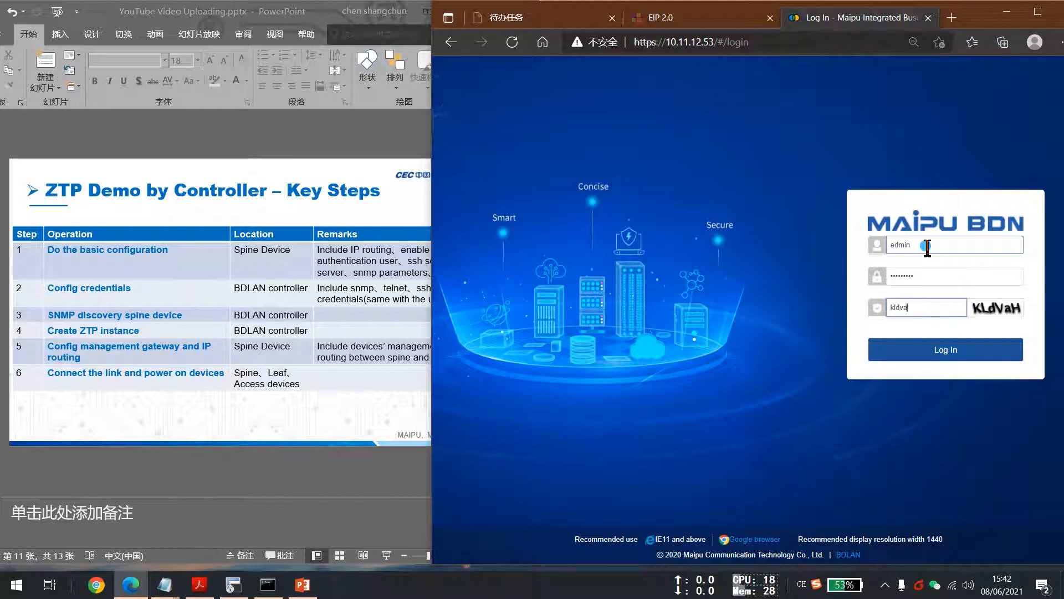
{"action": "type", "text": "kldvah"}
{"action": "key", "text": "Return"}
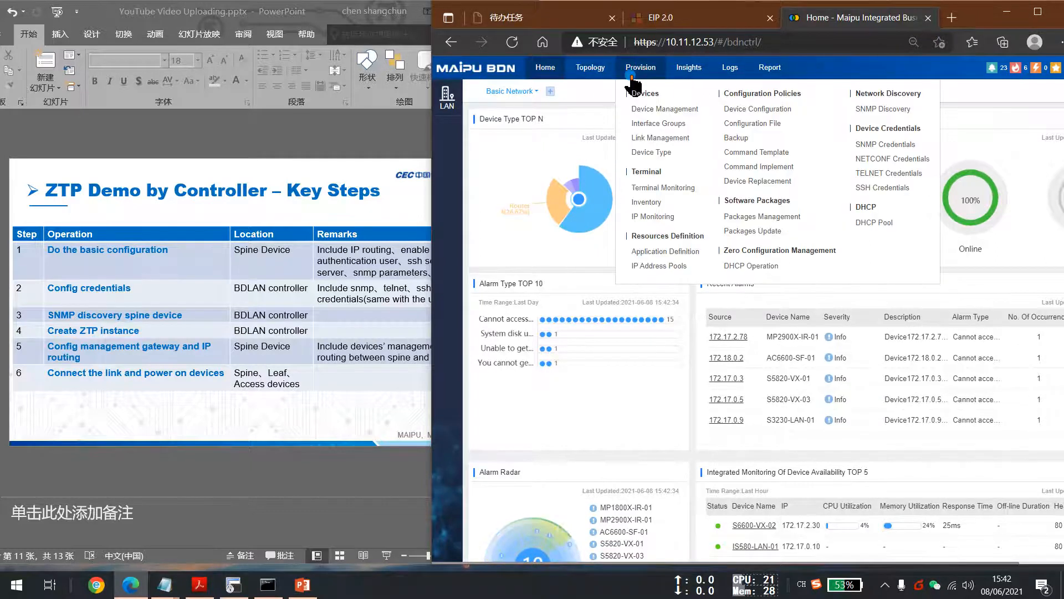
Add an SNMP credential named Demo with Read And Write access and the switch's community string.
{"action": "mouse_move", "coordinate": [620, 83]}
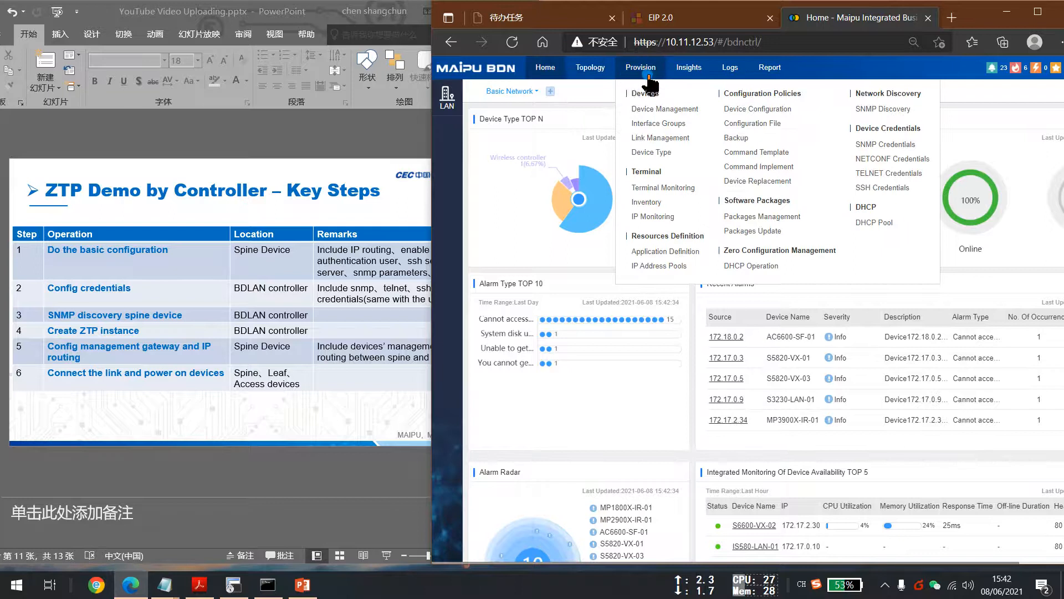
{"action": "mouse_move", "coordinate": [590, 75]}
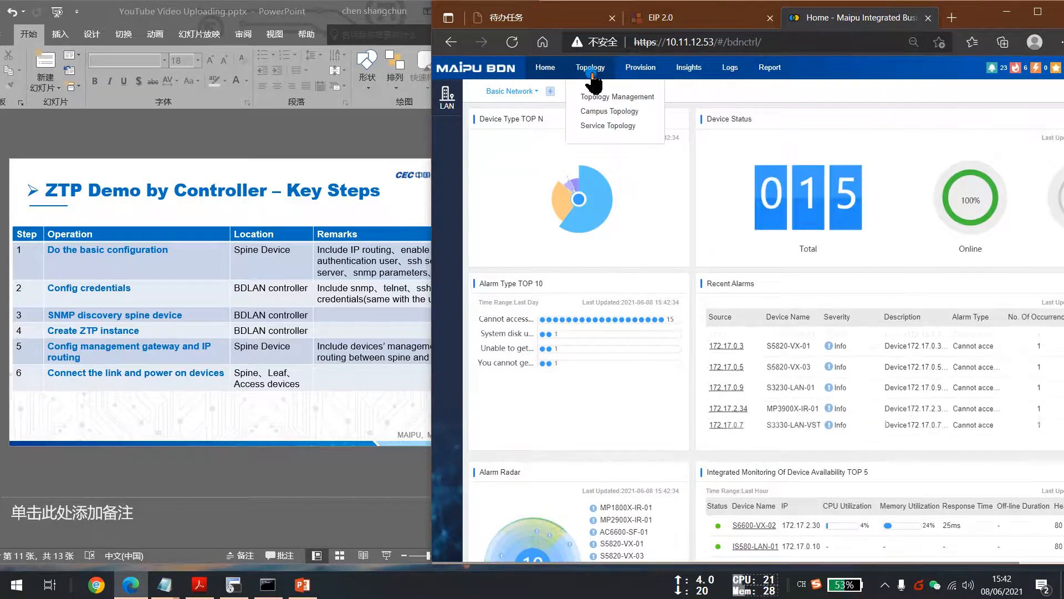
{"action": "key", "text": "ctrl+plus"}
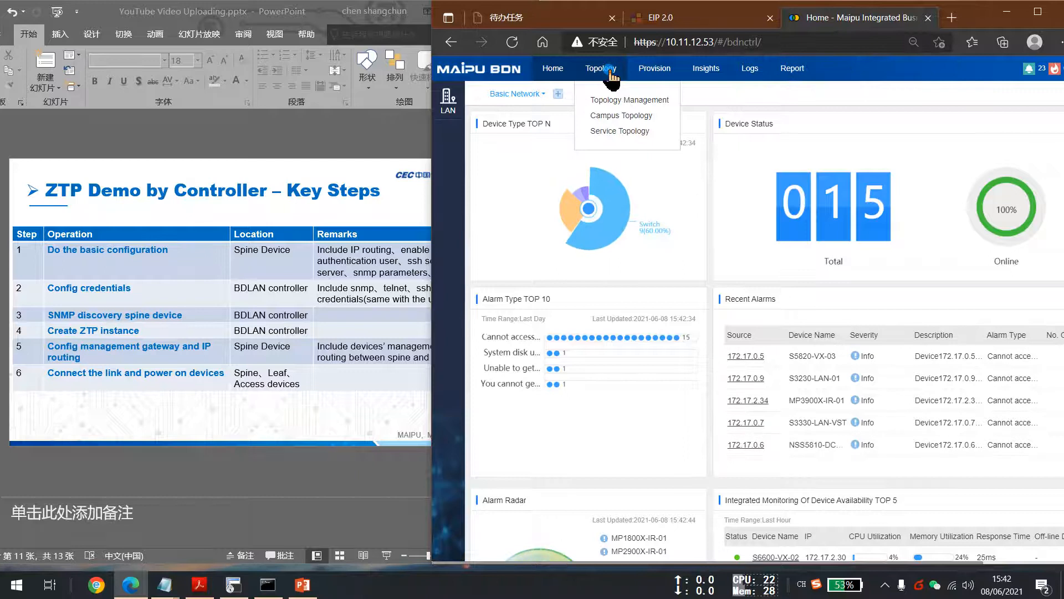
{"action": "mouse_move", "coordinate": [710, 78]}
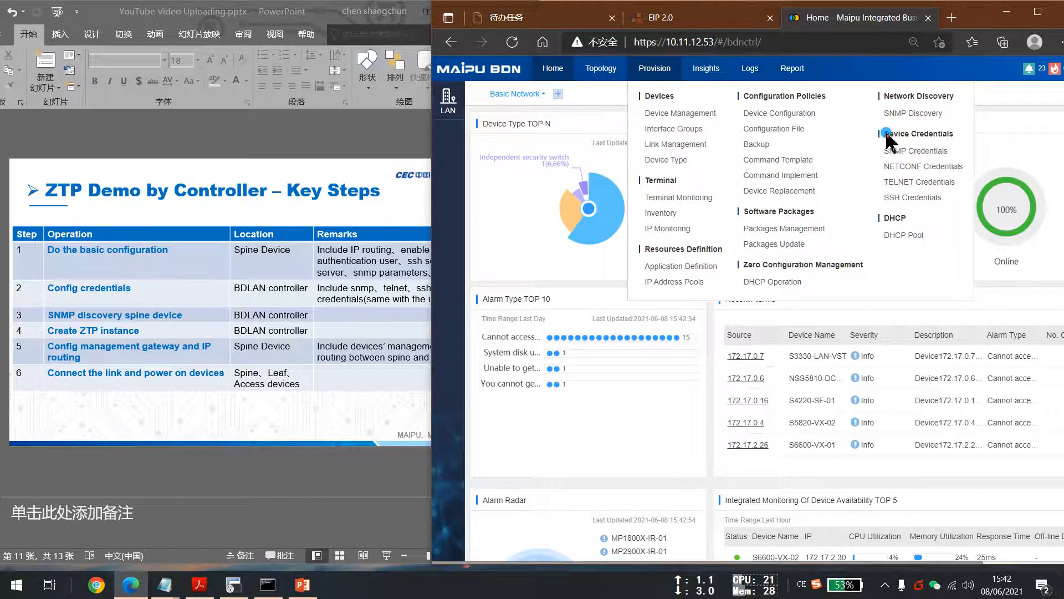
{"action": "left_click", "coordinate": [923, 152]}
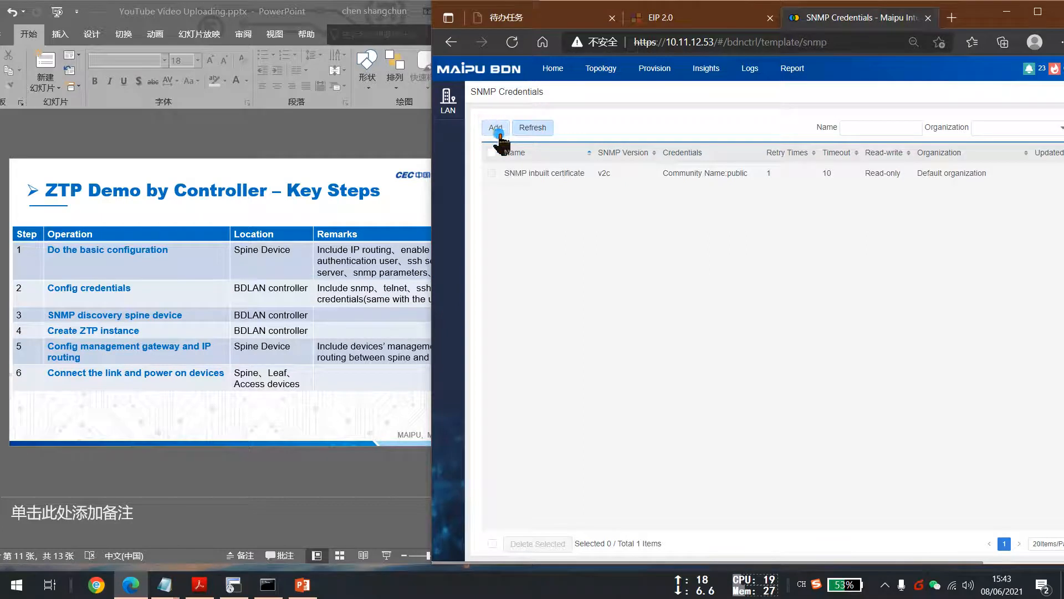
{"action": "key", "text": "ctrl+plus"}
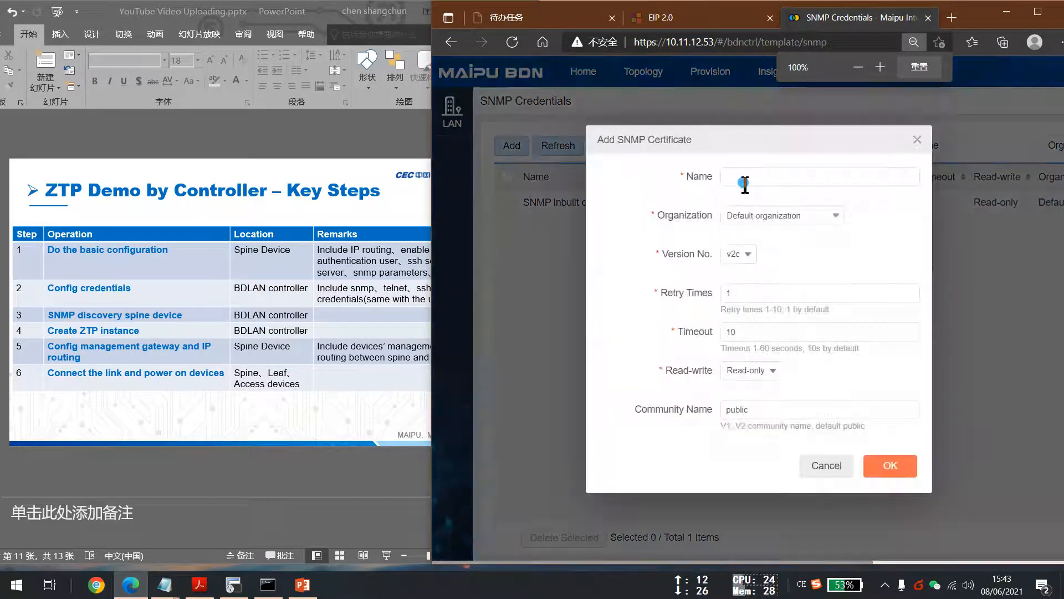
{"action": "left_click", "coordinate": [753, 178]}
{"action": "type", "text": "Demo"}
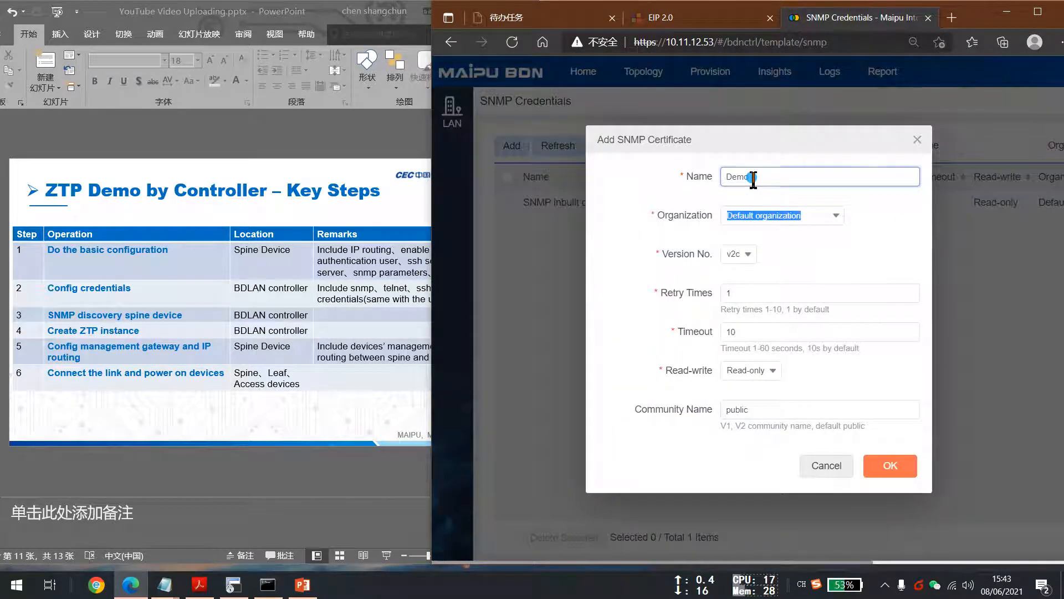
{"action": "double_click", "coordinate": [762, 331]}
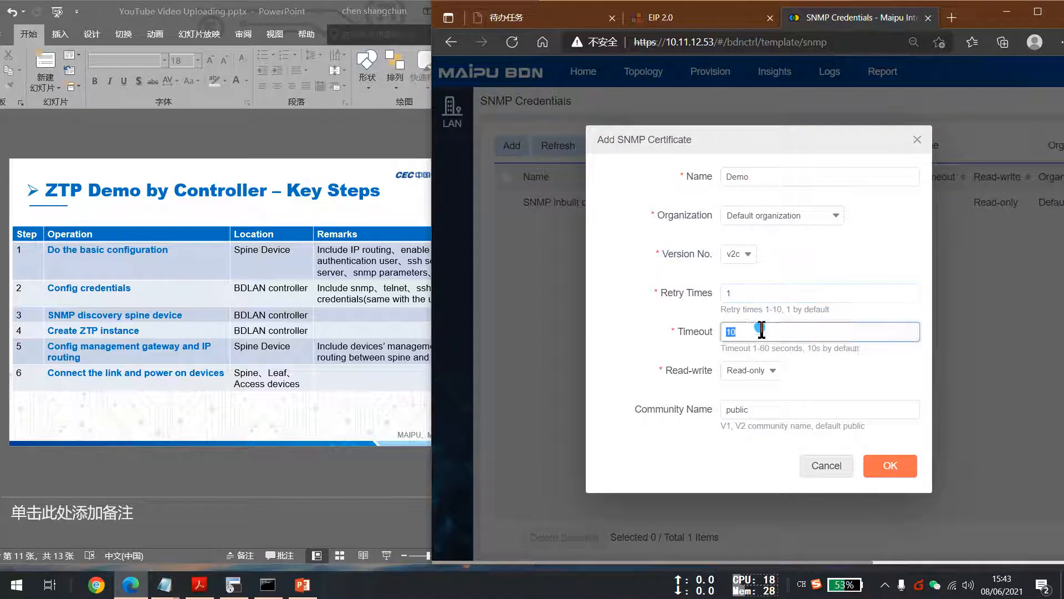
{"action": "left_click", "coordinate": [771, 369]}
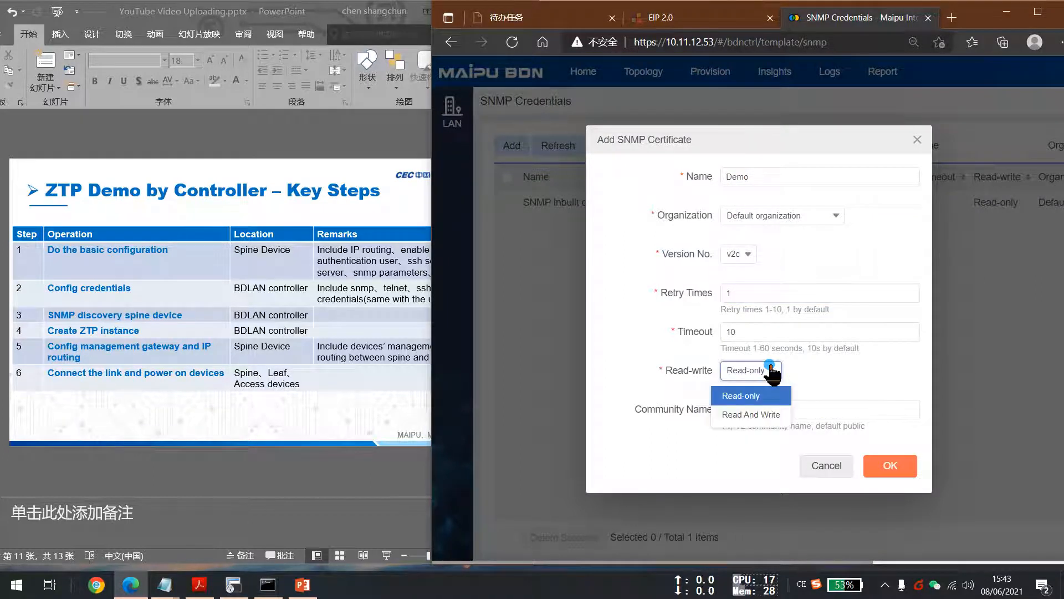
{"action": "left_click", "coordinate": [753, 415]}
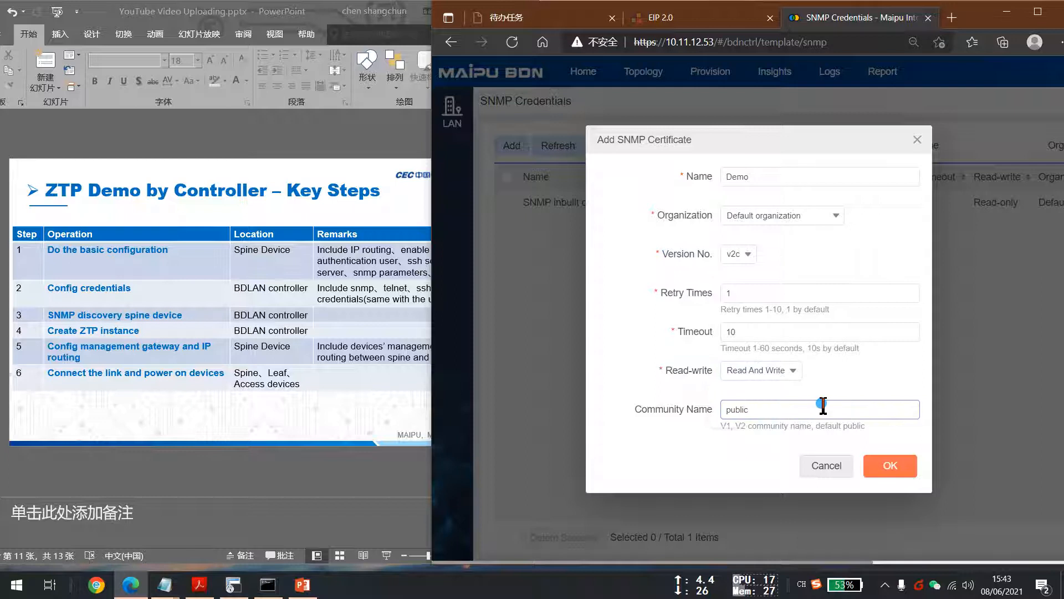
{"action": "left_click", "coordinate": [823, 411]}
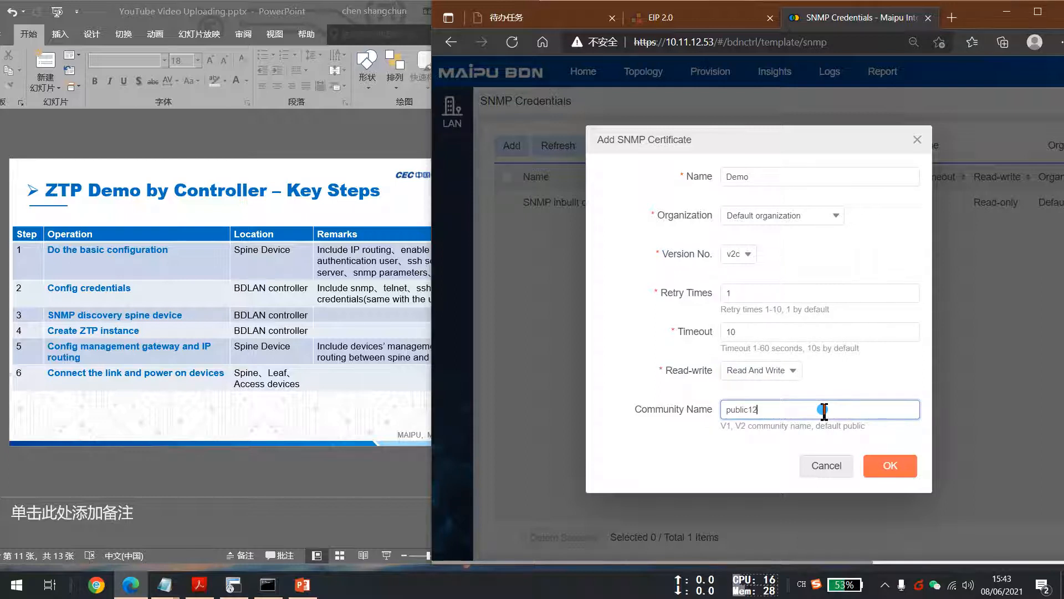
{"action": "left_click", "coordinate": [887, 465]}
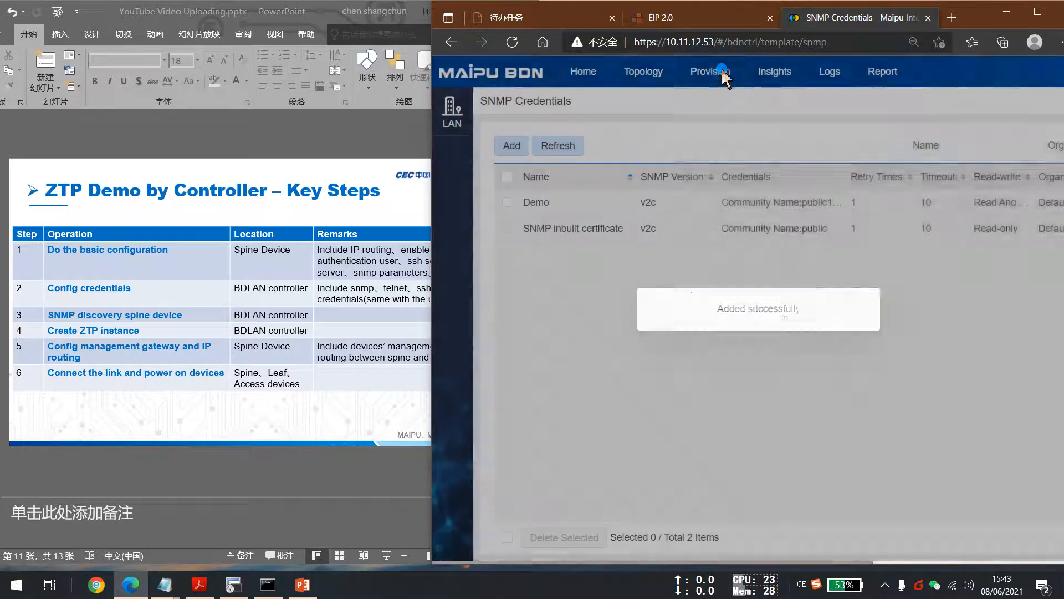
Add a NETCONF credential named Demo on port 830 with username maipu and the account password.
{"action": "left_click", "coordinate": [715, 72]}
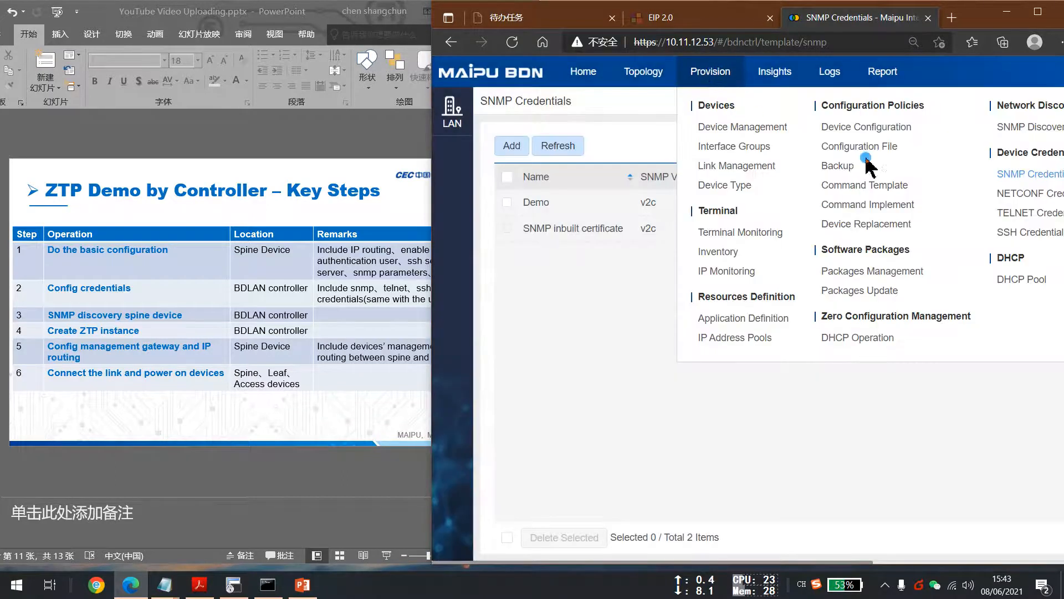
{"action": "left_click", "coordinate": [1008, 195]}
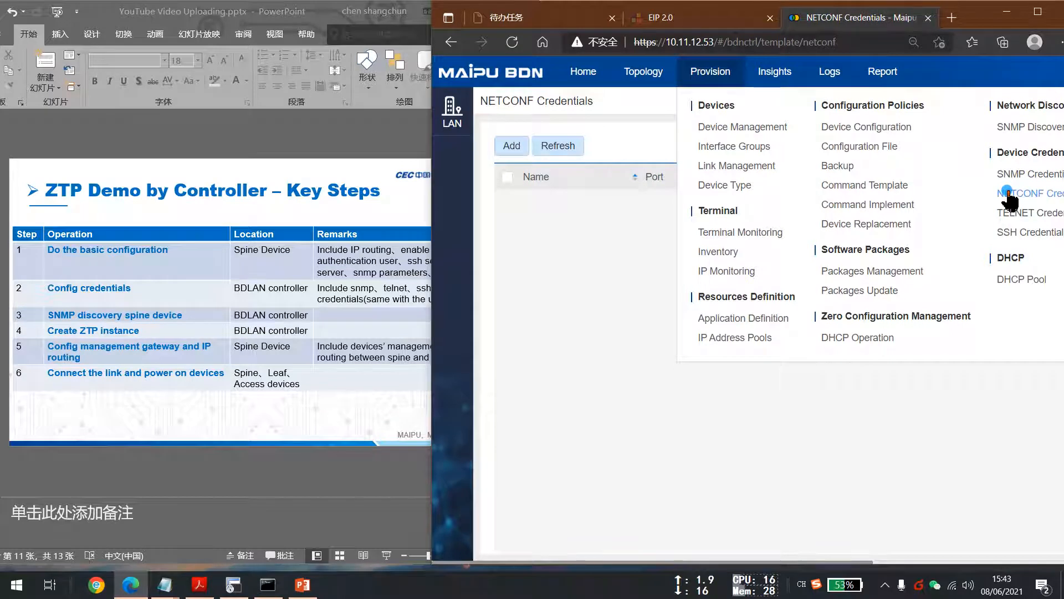
{"action": "left_click", "coordinate": [510, 145]}
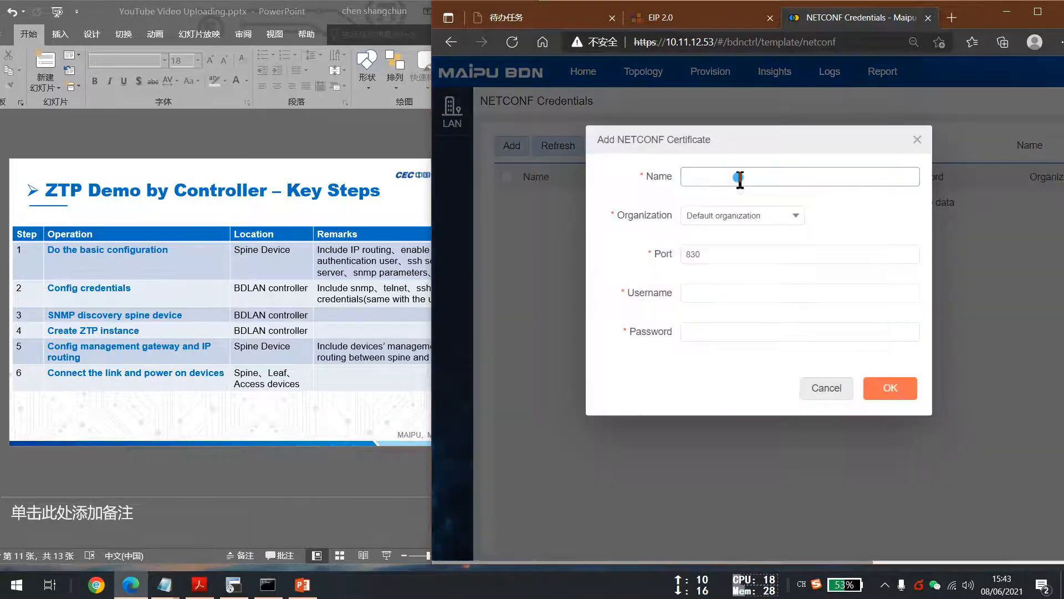
{"action": "left_click", "coordinate": [763, 178]}
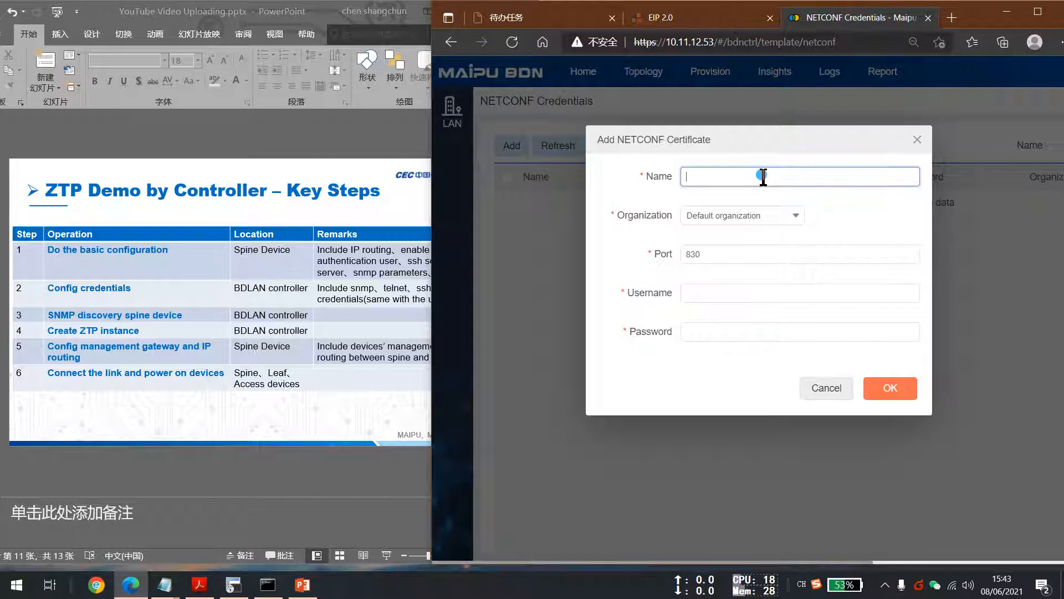
{"action": "key", "text": "Tab"}
{"action": "key", "text": "Tab"}
{"action": "key", "text": "Tab"}
{"action": "key", "text": "Tab"}
{"action": "left_click", "coordinate": [704, 294]}
{"action": "type", "text": "maipu"}
{"action": "key", "text": "Tab"}
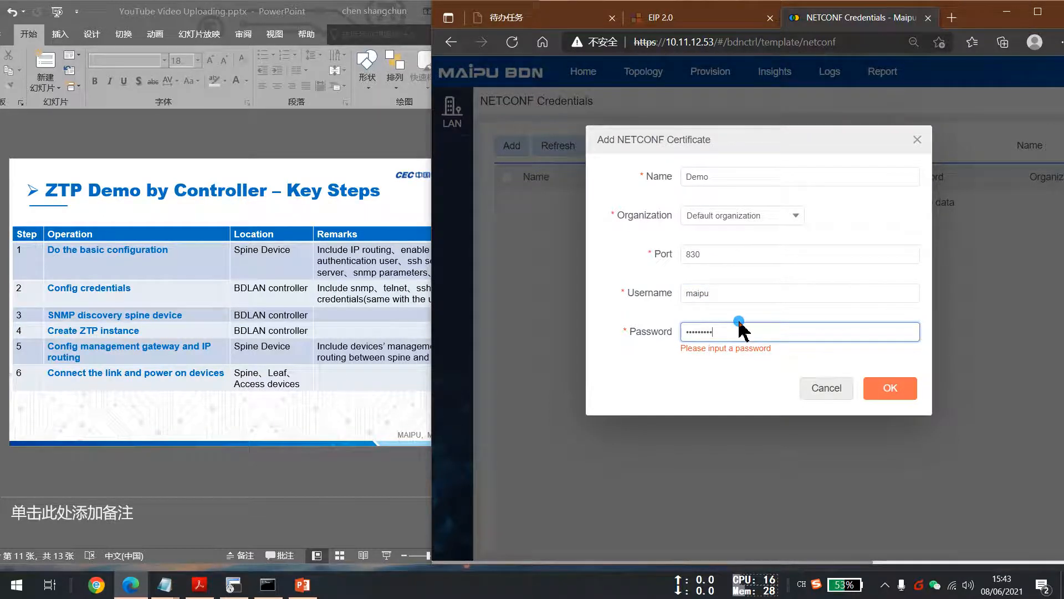
{"action": "left_click", "coordinate": [887, 387]}
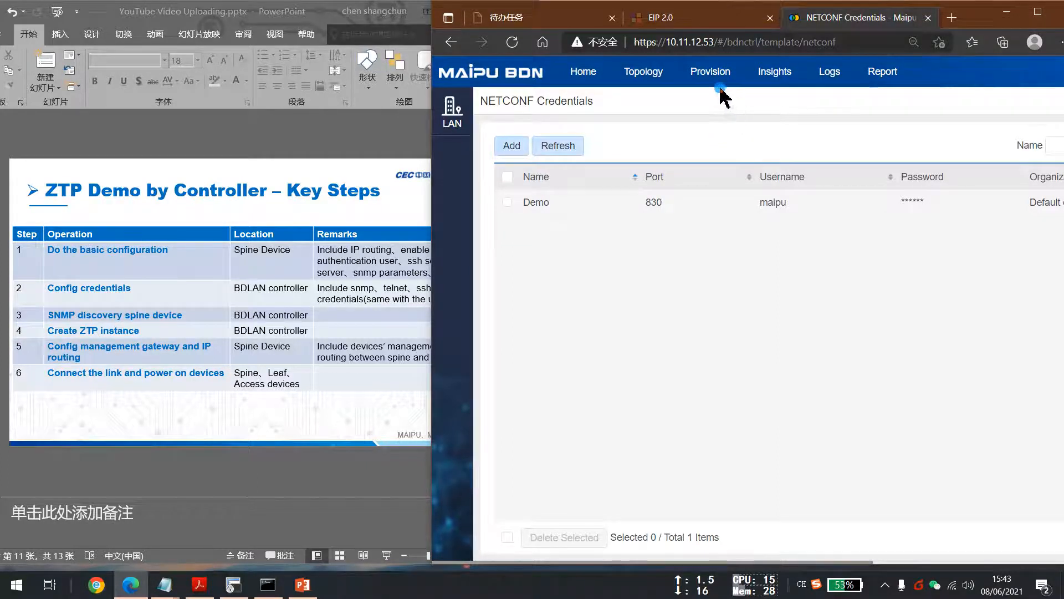
Add a TELNET credential named Demo on port 23 with username maipu, the login password and enable password.
{"action": "mouse_move", "coordinate": [711, 72]}
{"action": "left_click", "coordinate": [1001, 214]}
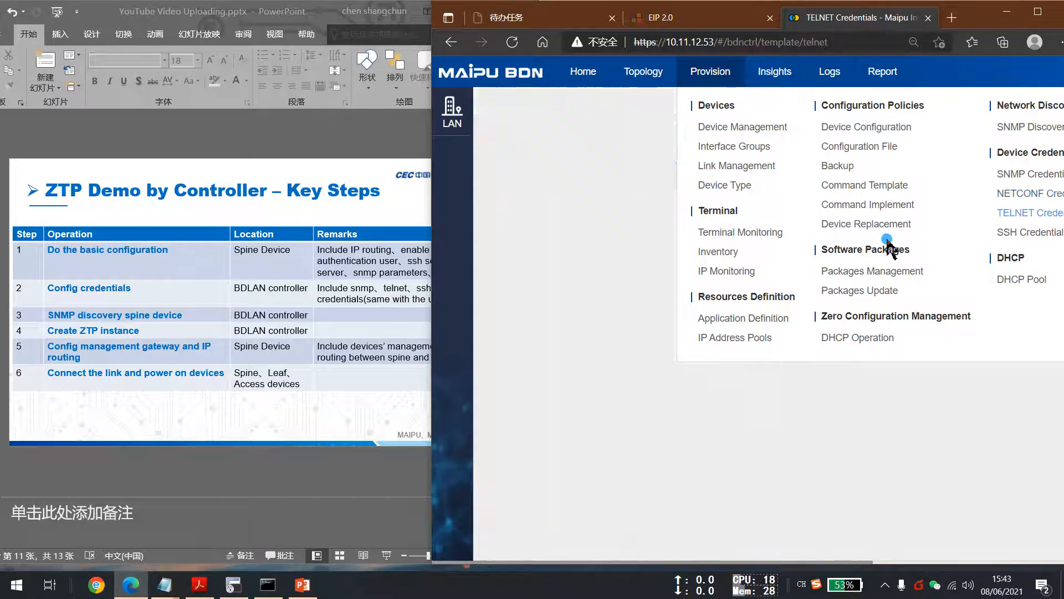
{"action": "left_click", "coordinate": [520, 147]}
{"action": "left_click", "coordinate": [762, 175]}
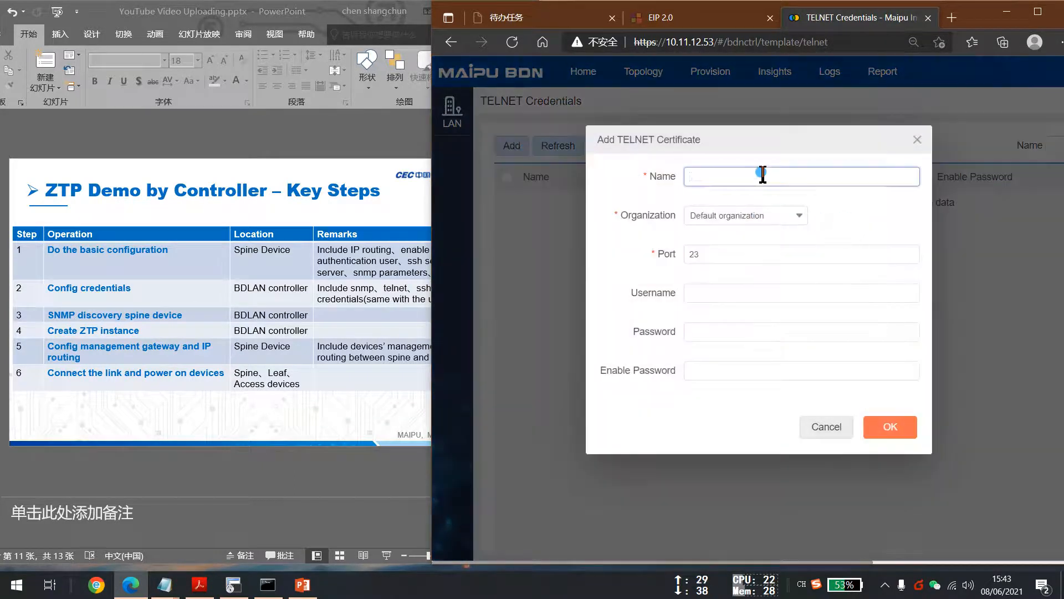
{"action": "type", "text": "Demo"}
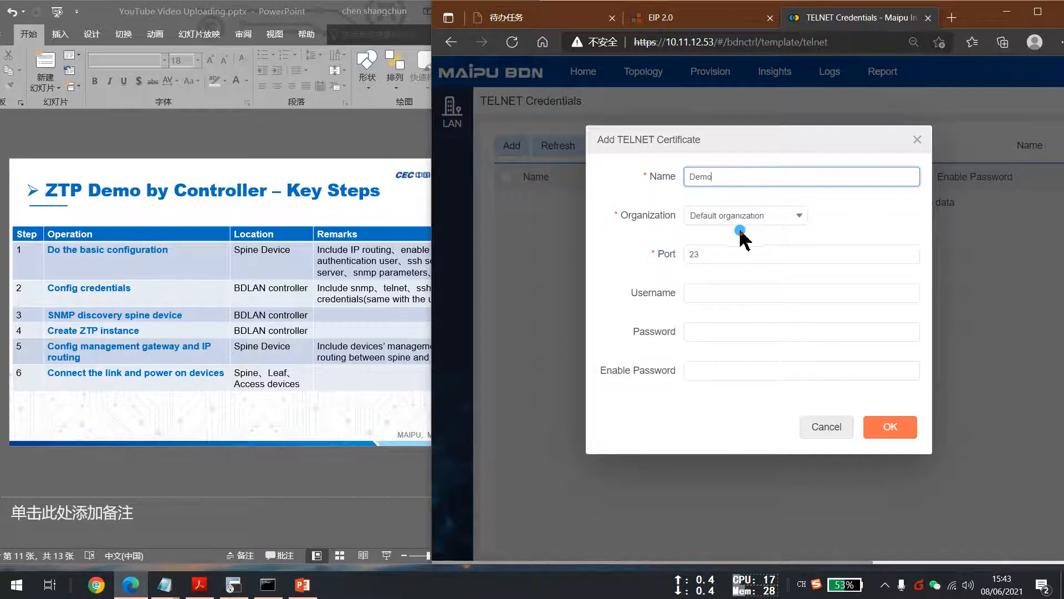
{"action": "left_click", "coordinate": [720, 294]}
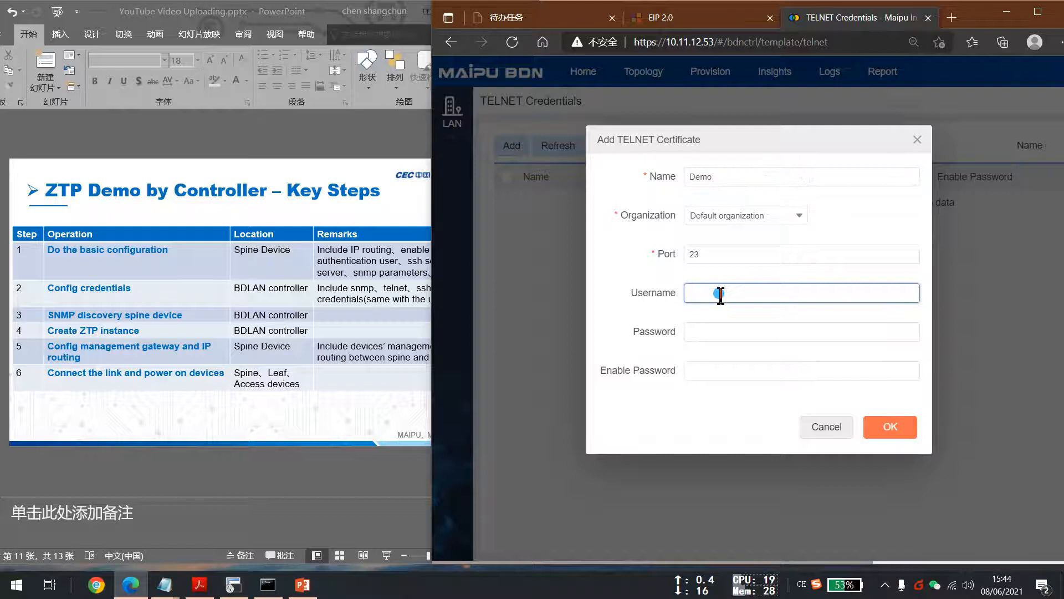
{"action": "key", "text": "Tab"}
{"action": "key", "text": "Tab"}
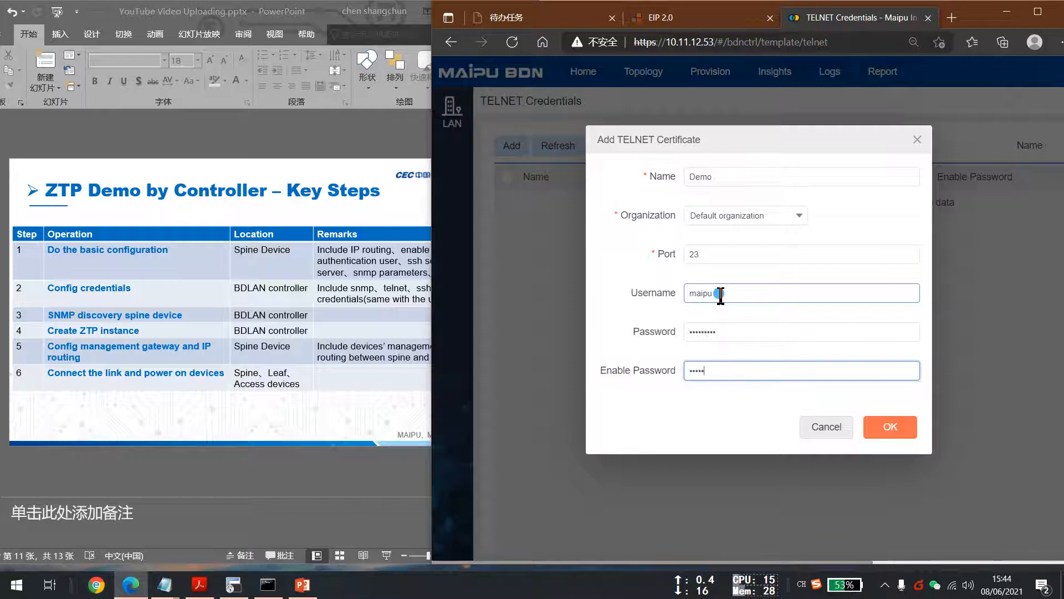
{"action": "left_click", "coordinate": [891, 427]}
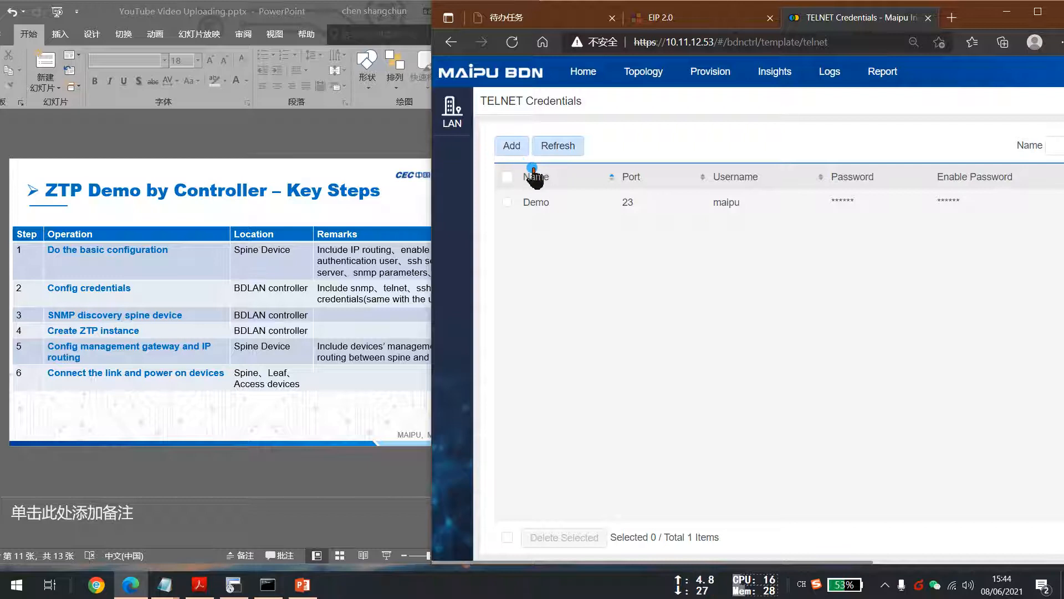
Add an SSH credential named Demo on port 22 with username maipu, the login password and the enable password.
{"action": "mouse_move", "coordinate": [754, 83]}
{"action": "left_click", "coordinate": [1022, 233]}
{"action": "left_click", "coordinate": [868, 224]}
{"action": "left_click", "coordinate": [505, 148]}
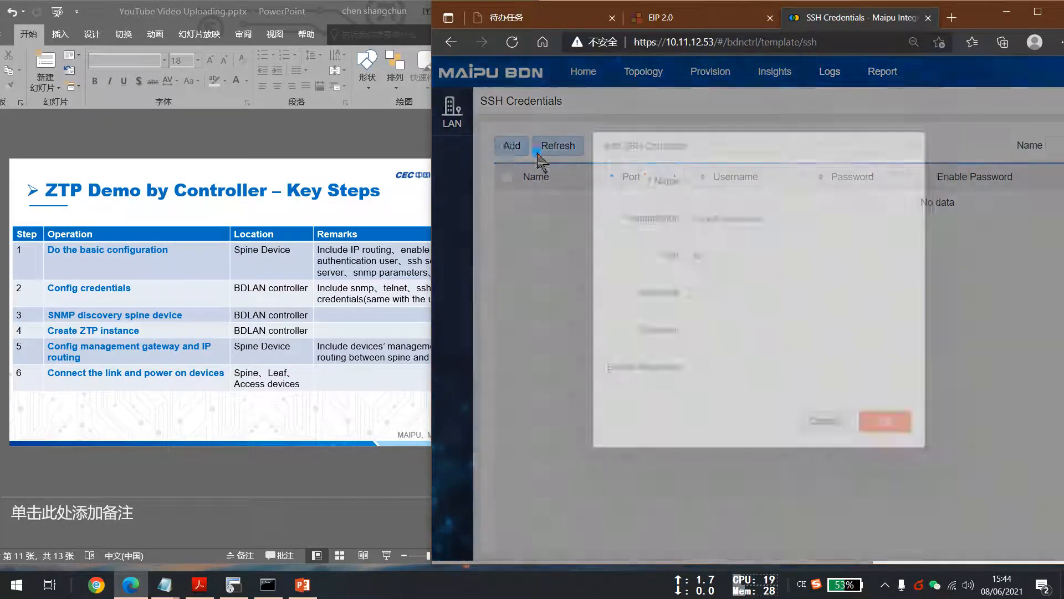
{"action": "left_click", "coordinate": [755, 175]}
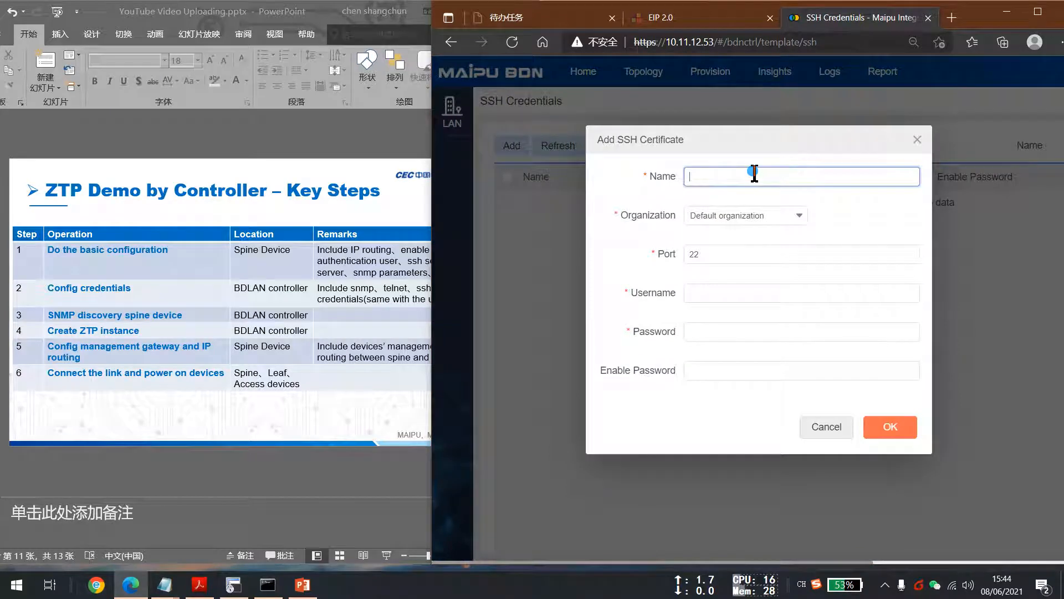
{"action": "key", "text": "Tab"}
{"action": "key", "text": "Tab"}
{"action": "key", "text": "Tab"}
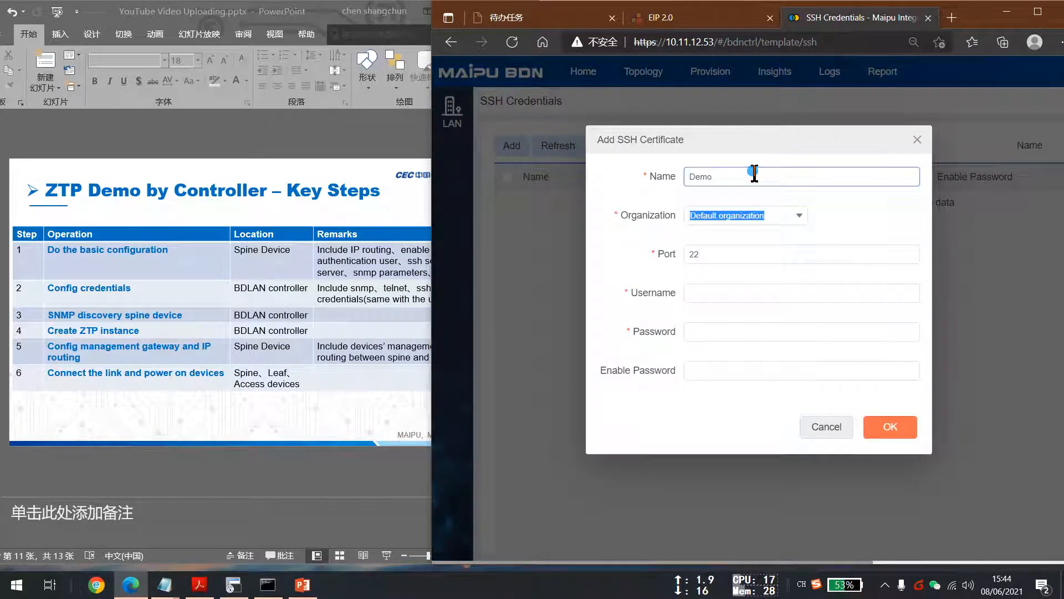
{"action": "key", "text": "Tab"}
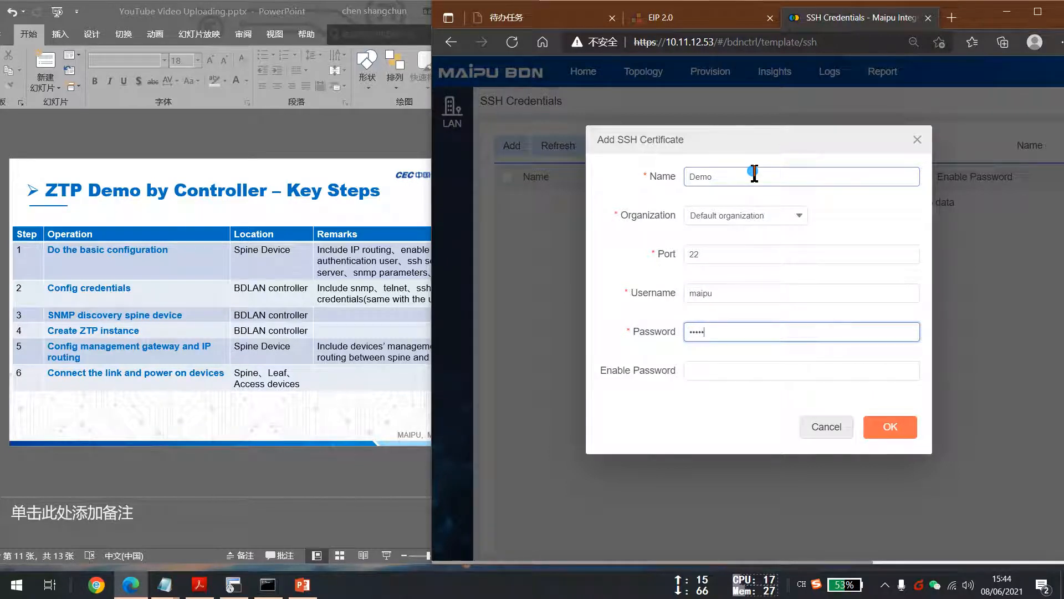
{"action": "key", "text": "Tab"}
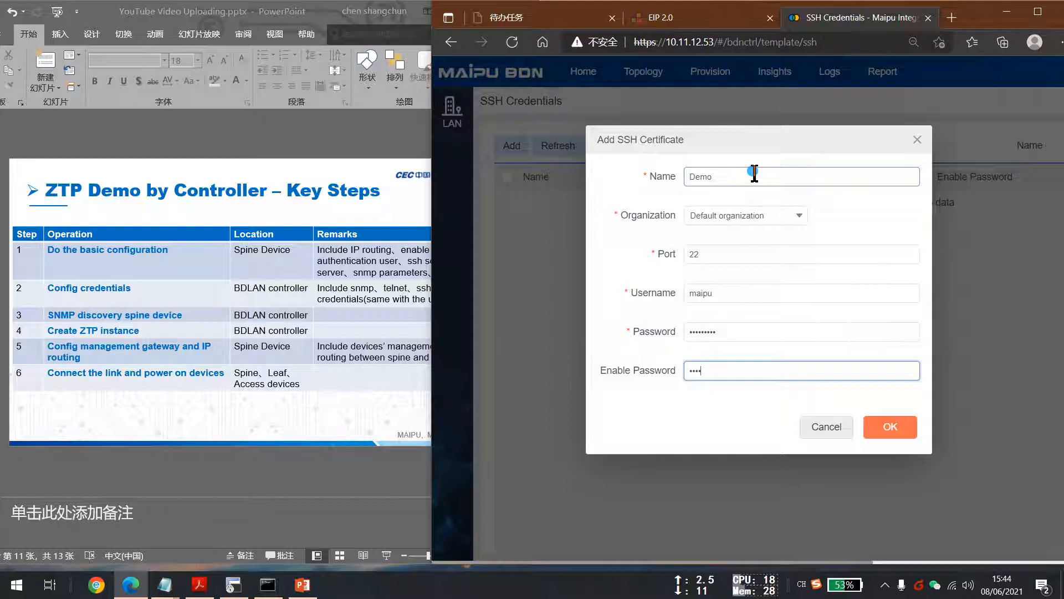
{"action": "left_click", "coordinate": [891, 427]}
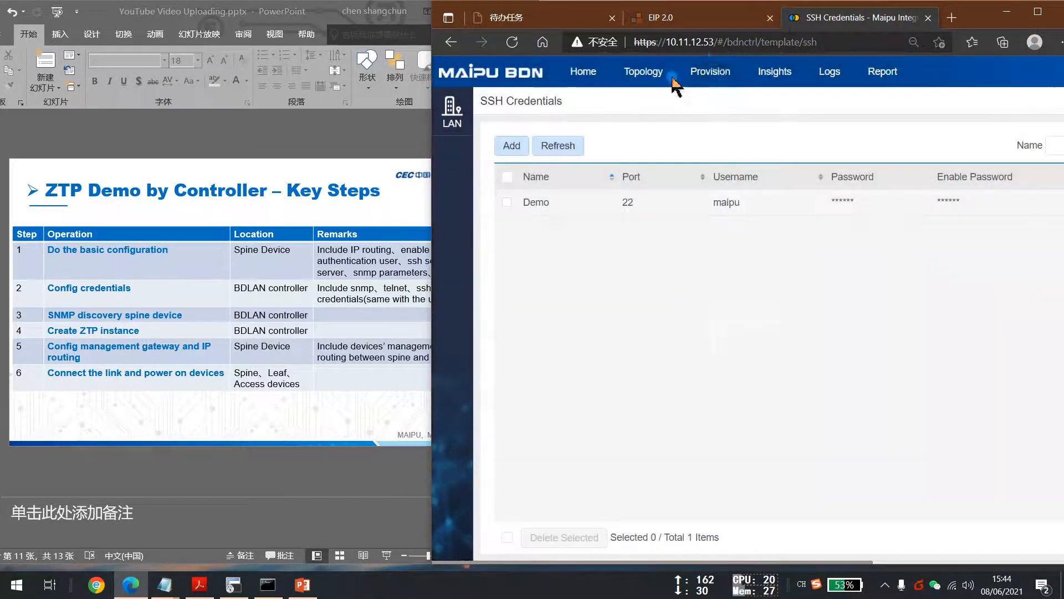
Start a new SNMP discovery task and name it Demo.
{"action": "mouse_move", "coordinate": [710, 73]}
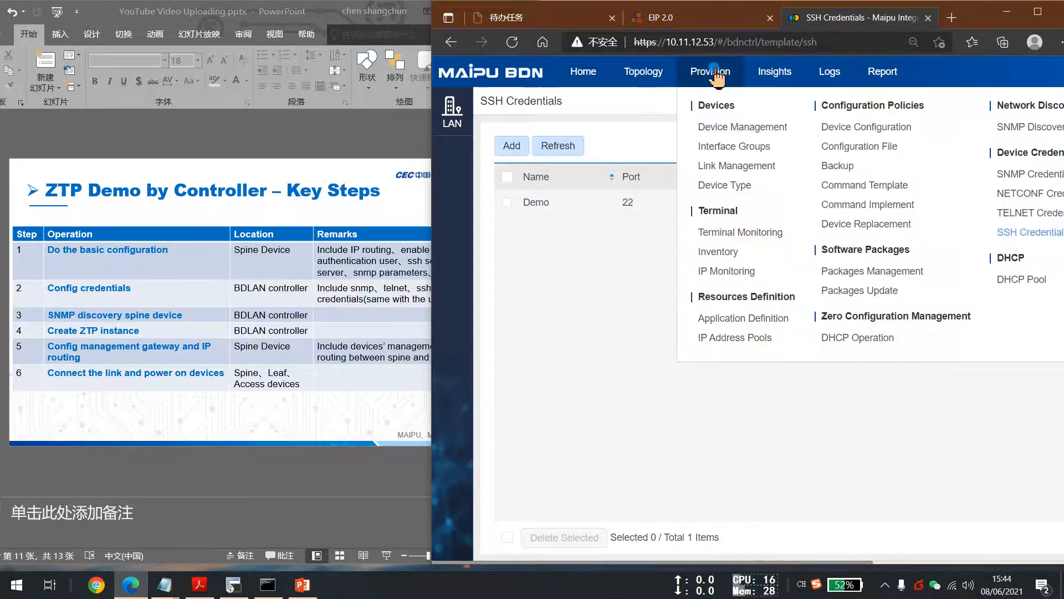
{"action": "key", "text": "ctrl+minus"}
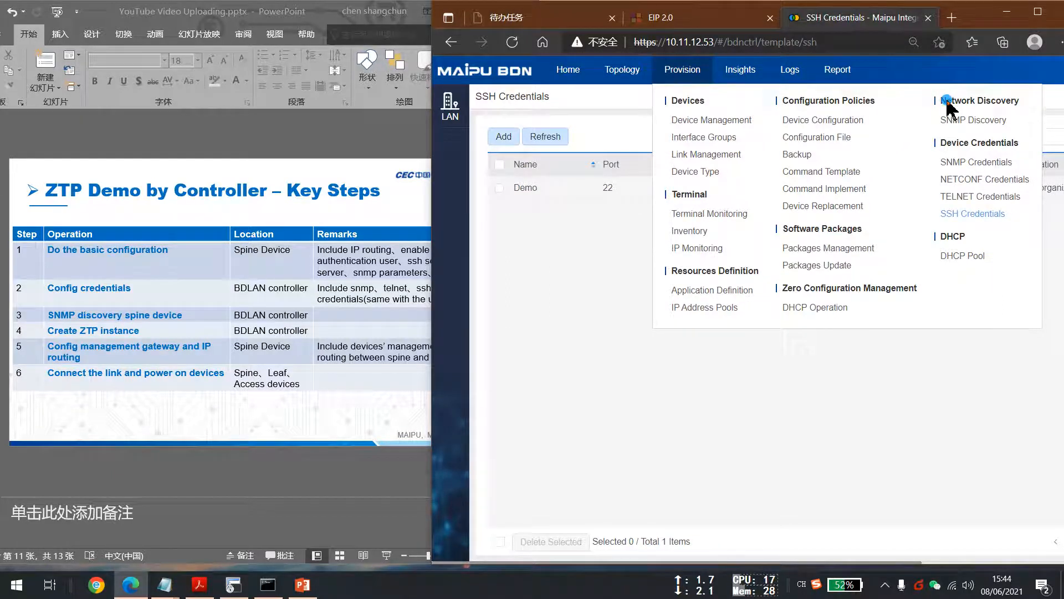
{"action": "left_click", "coordinate": [953, 120]}
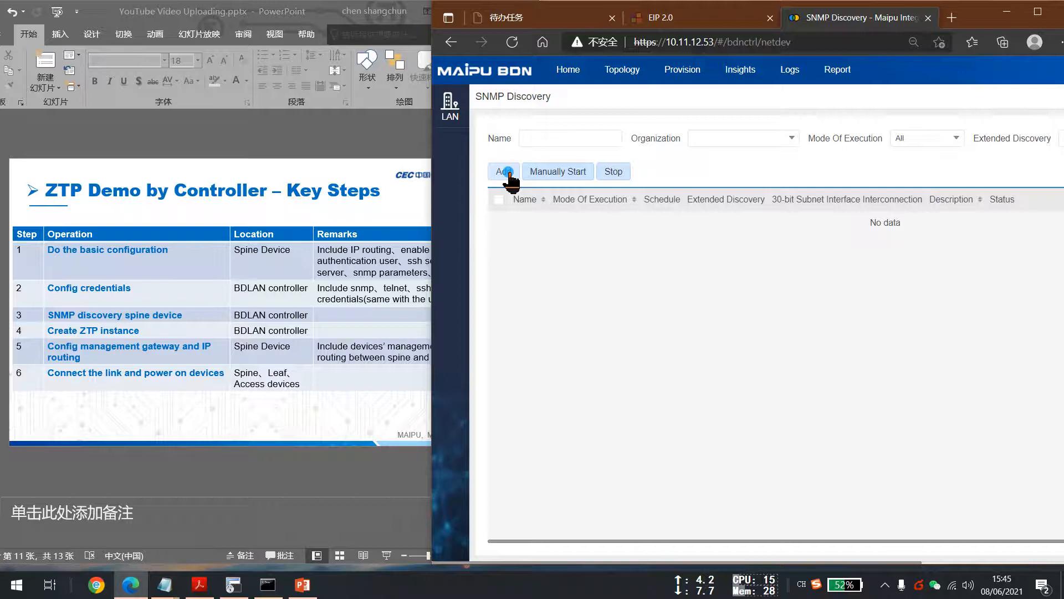
{"action": "left_click", "coordinate": [508, 173]}
{"action": "left_click", "coordinate": [683, 173]}
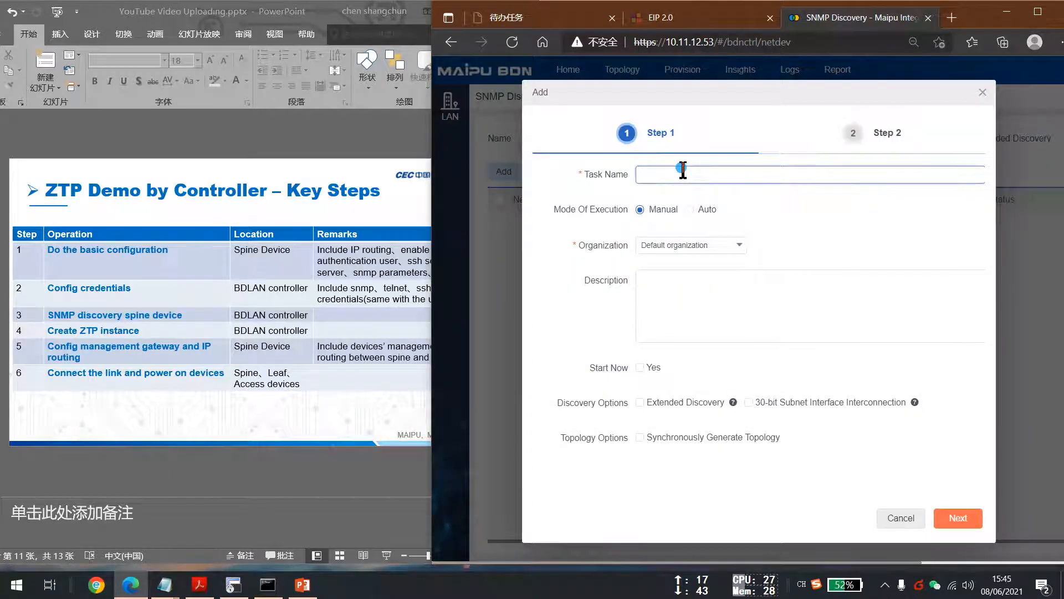
{"action": "type", "text": "De"}
{"action": "type", "text": "D"}
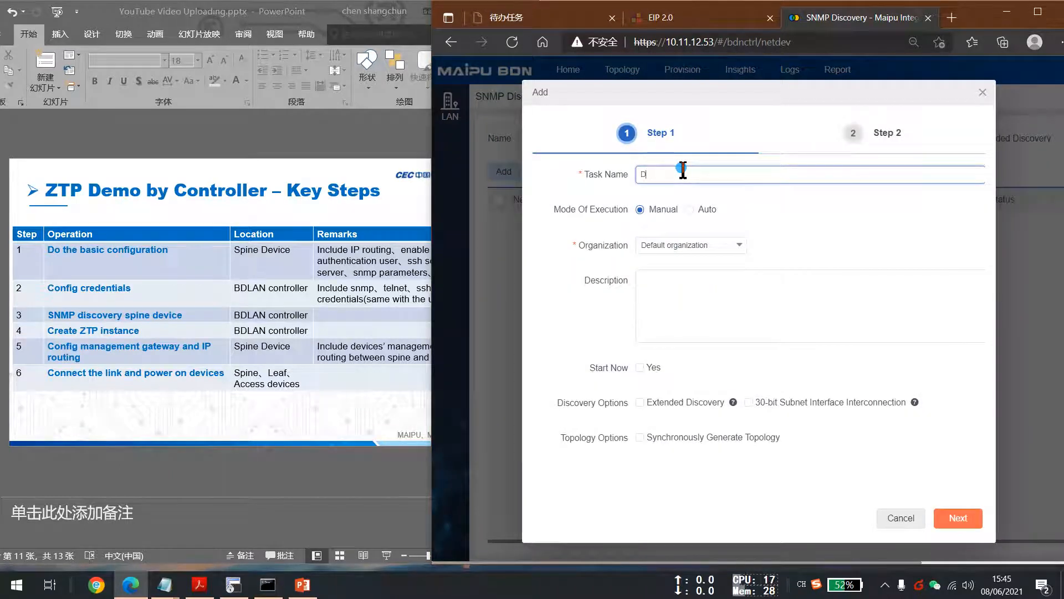
{"action": "type", "text": "mo"}
Enable Start Now, Extended Discovery, 30-bit Subnet Interface Interconnection and Synchronously Generate Topology, and continue to step 2.
{"action": "left_click", "coordinate": [643, 289]}
{"action": "left_click", "coordinate": [640, 367]}
{"action": "left_click", "coordinate": [663, 407]}
{"action": "left_click", "coordinate": [671, 438]}
{"action": "left_click", "coordinate": [767, 401]}
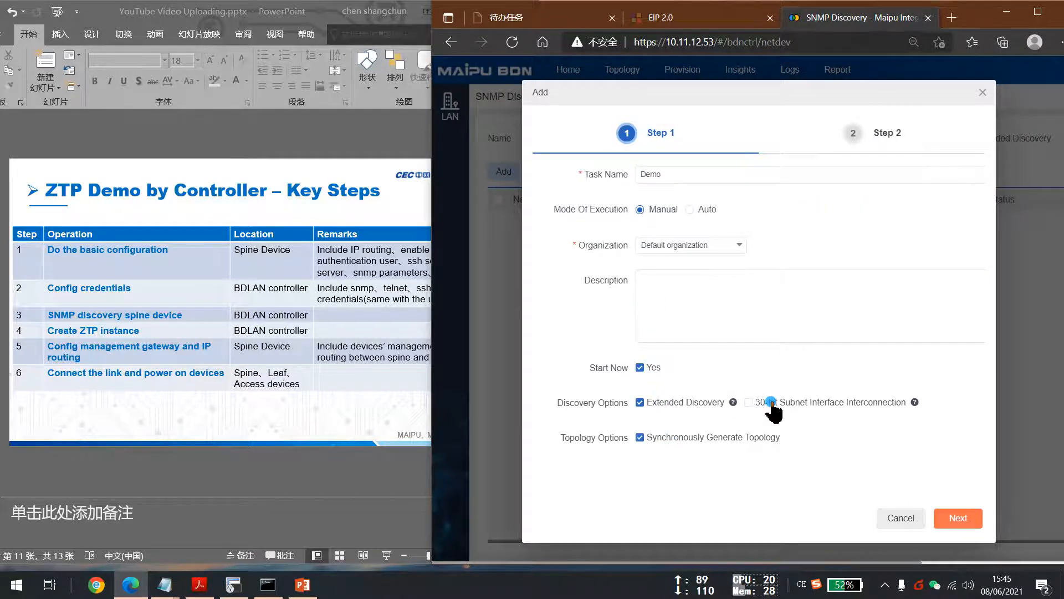
{"action": "left_click", "coordinate": [956, 518]}
Enter discovery device IP 172.17.0.6 and select the Demo SNMP, TELNET, SSH and NETCONF credentials as its access certificates.
{"action": "left_click", "coordinate": [687, 174]}
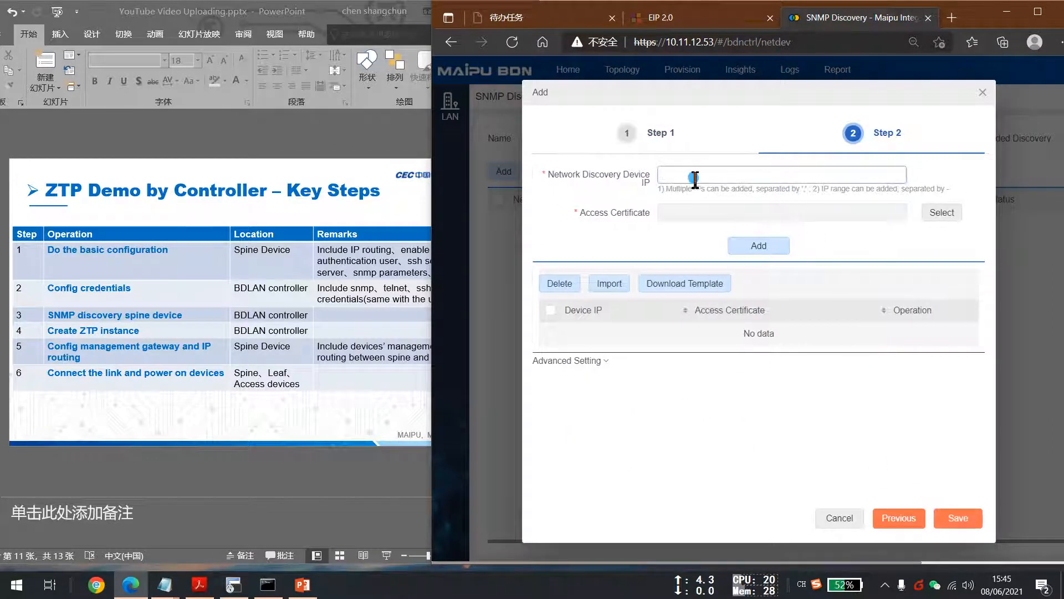
{"action": "scroll", "coordinate": [190, 387], "scroll_direction": "up", "scroll_amount": 1}
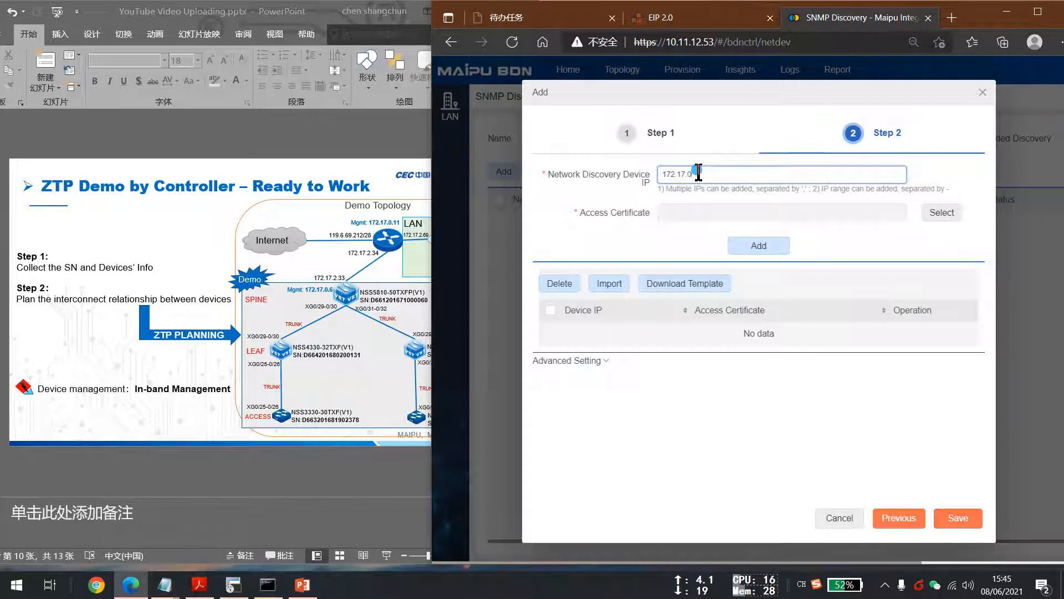
{"action": "type", "text": ".6"}
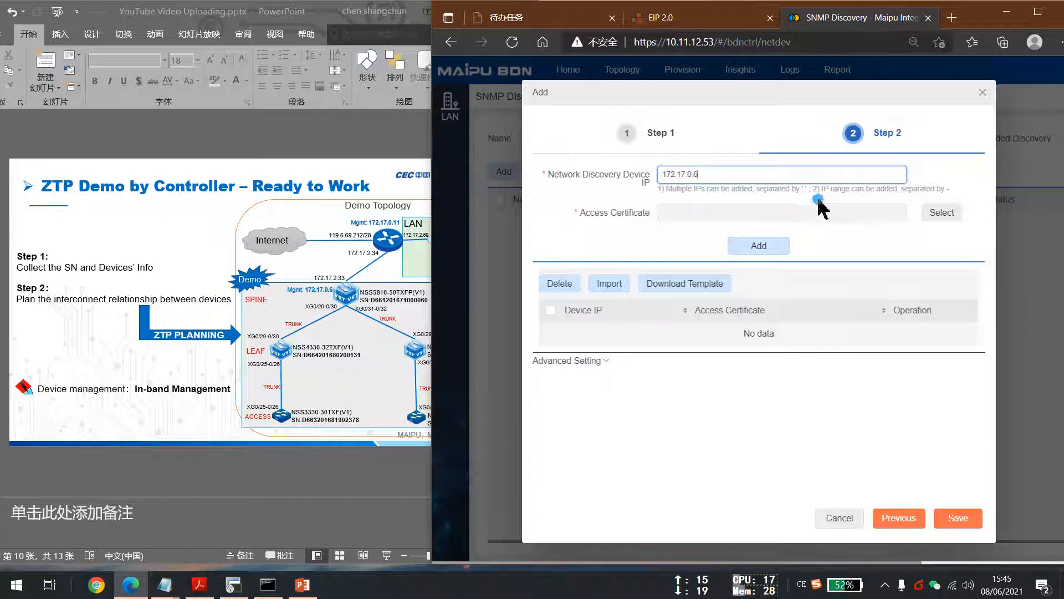
{"action": "left_click", "coordinate": [944, 213]}
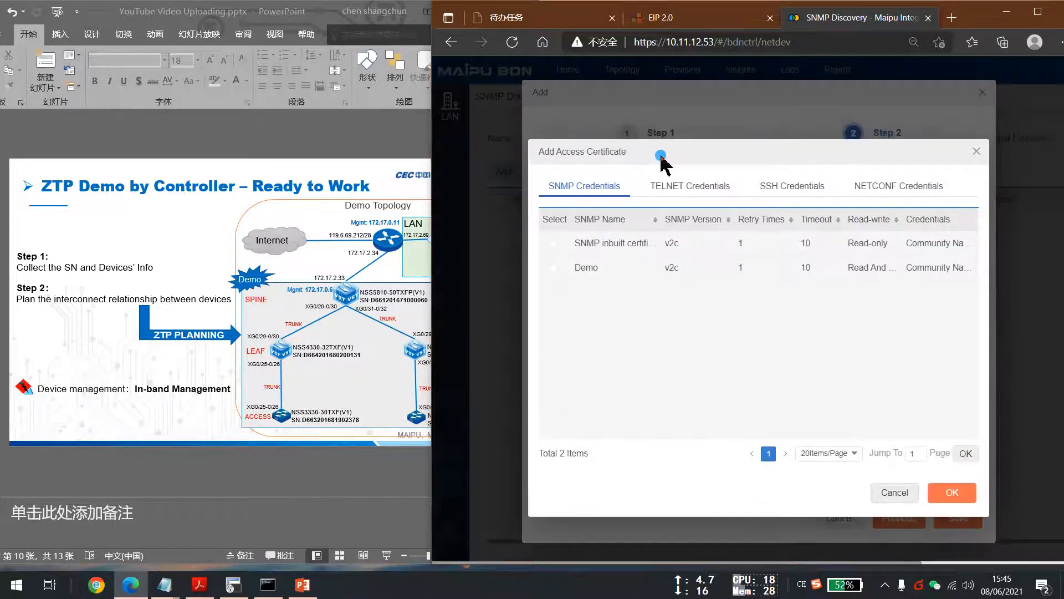
{"action": "left_click", "coordinate": [553, 281]}
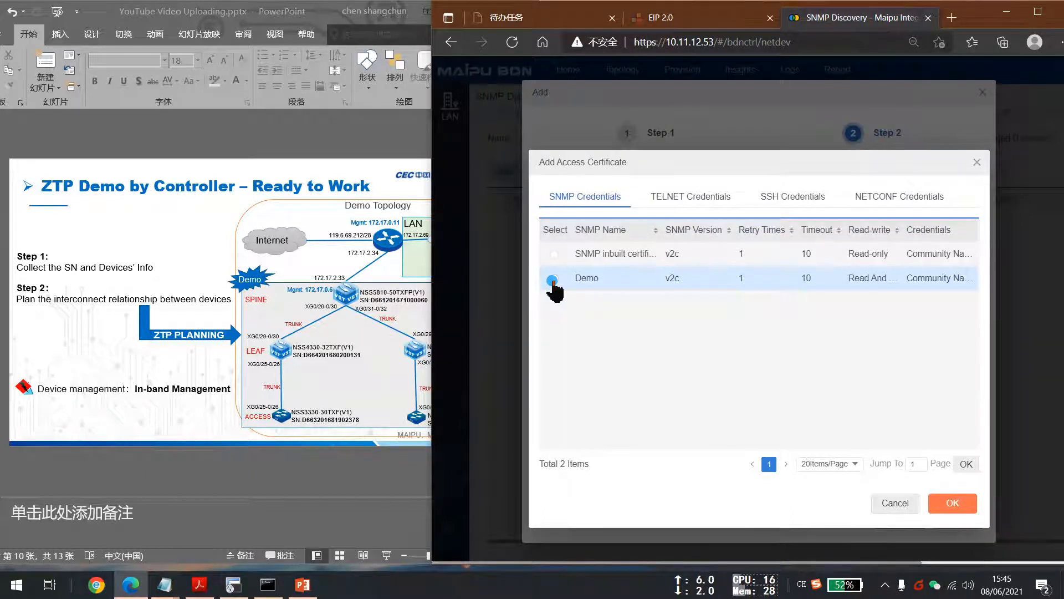
{"action": "left_click", "coordinate": [696, 202]}
{"action": "left_click", "coordinate": [553, 255]}
{"action": "left_click", "coordinate": [785, 199]}
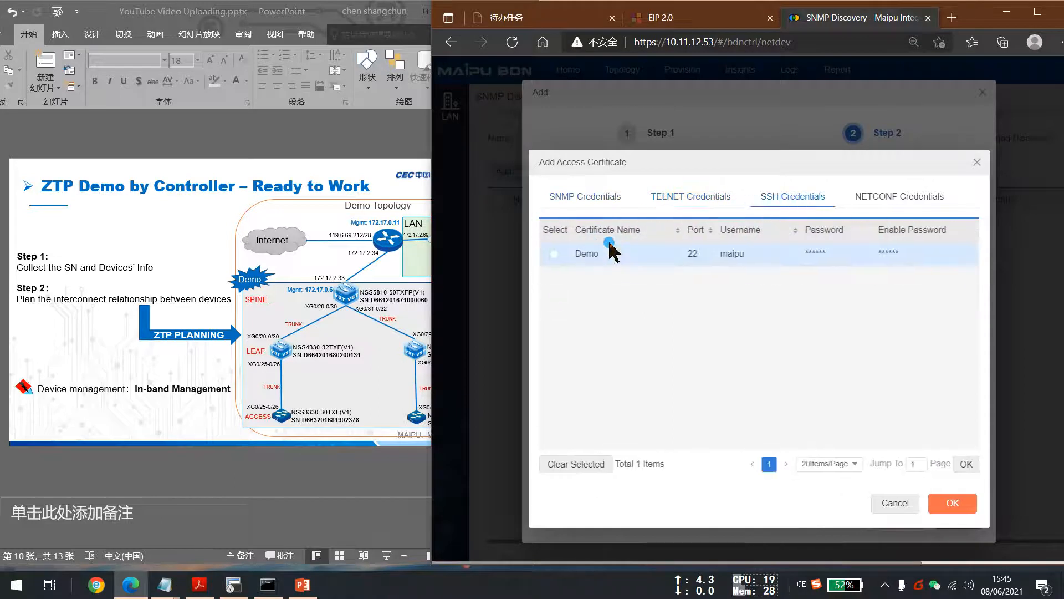
{"action": "left_click", "coordinate": [554, 254]}
{"action": "left_click", "coordinate": [883, 198]}
{"action": "left_click", "coordinate": [554, 254]}
{"action": "left_click", "coordinate": [951, 502]}
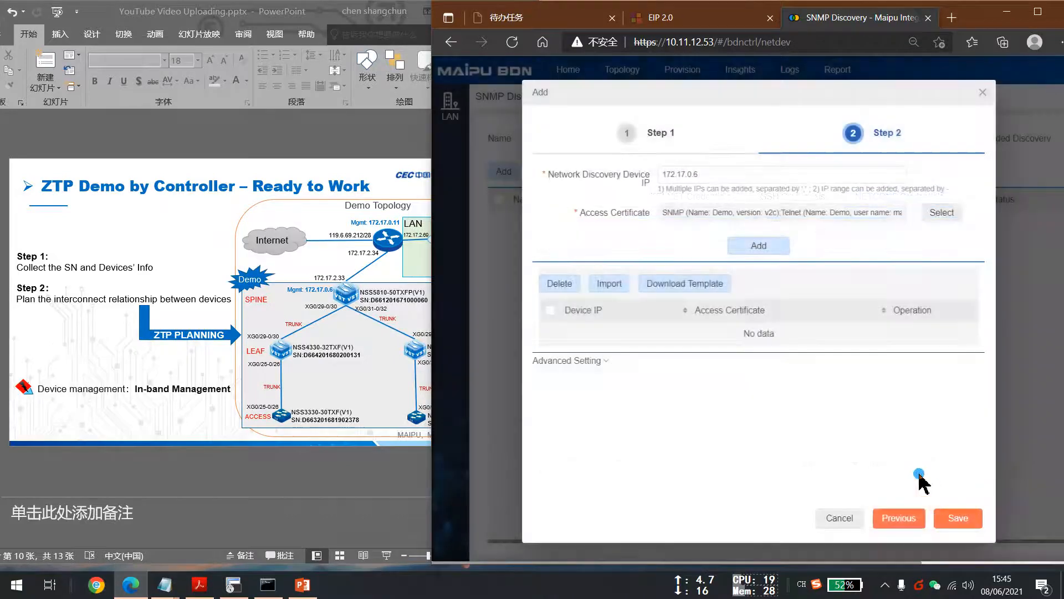
Add the device to the discovery list and save the task.
{"action": "left_click", "coordinate": [763, 246]}
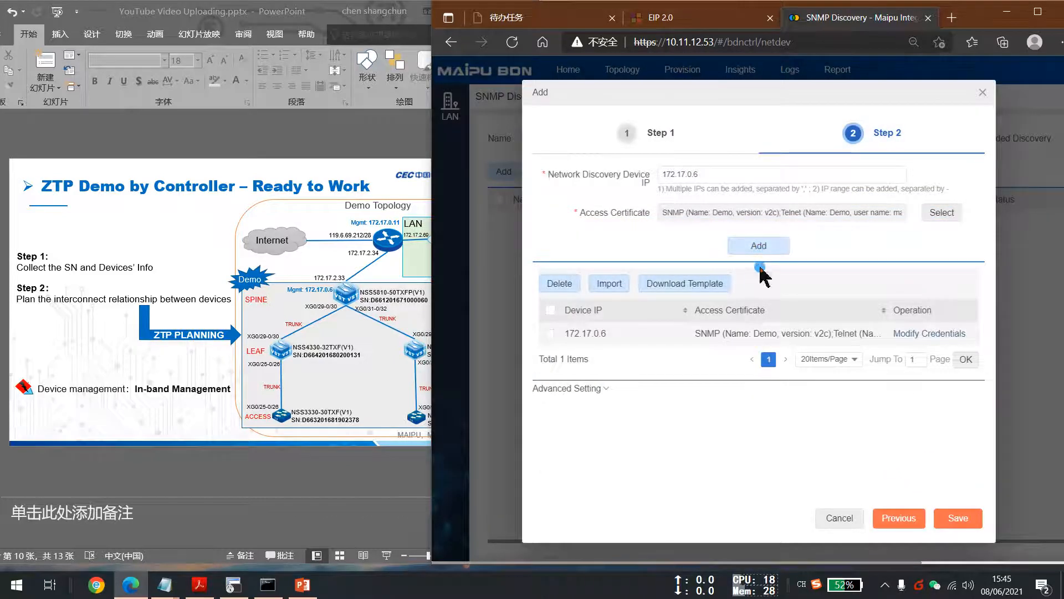
{"action": "left_click", "coordinate": [963, 518]}
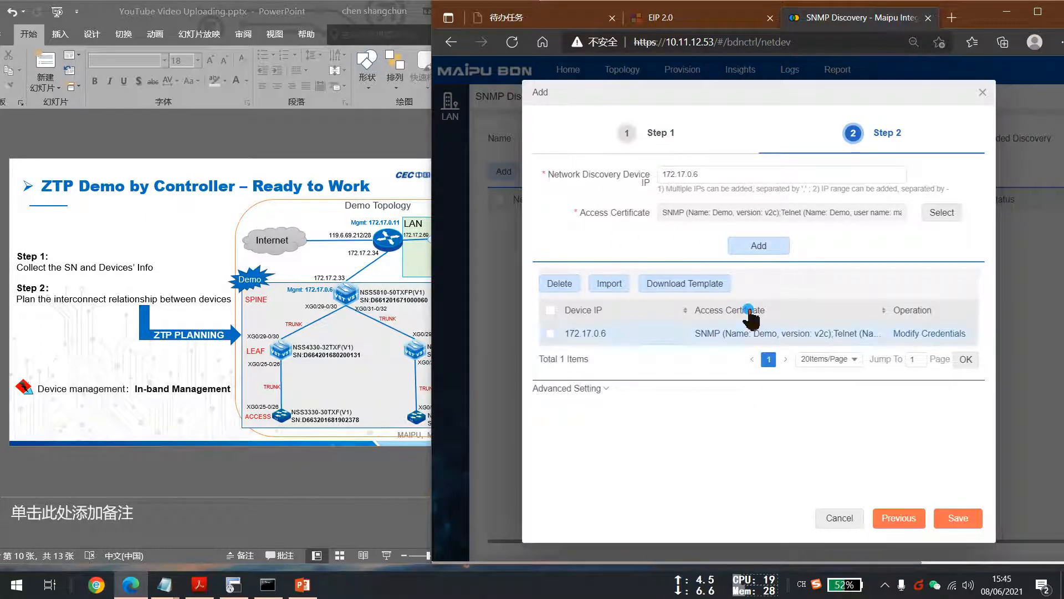
{"action": "left_click", "coordinate": [971, 522]}
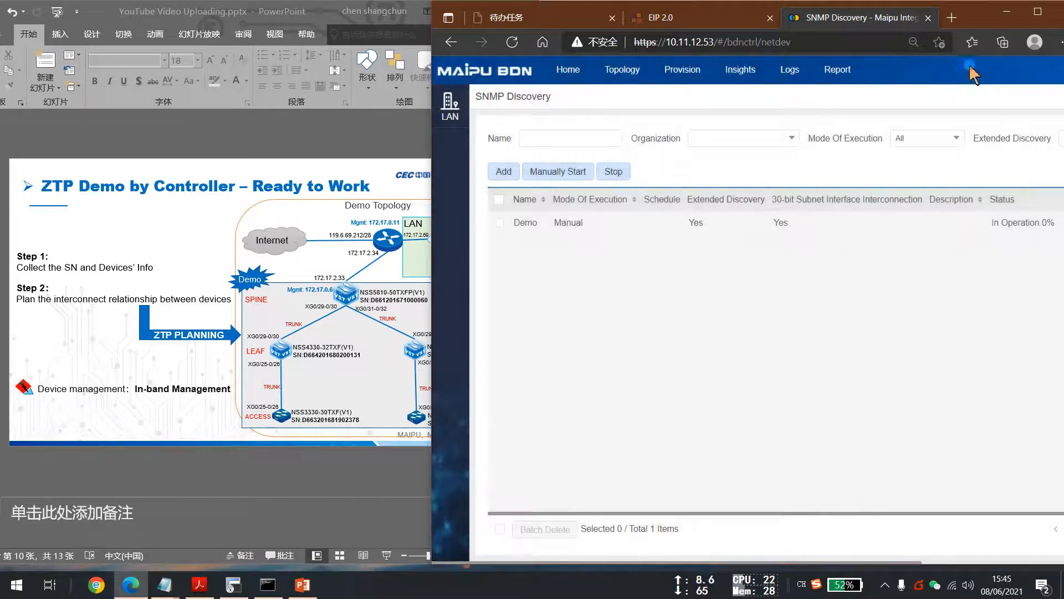
Maximize the browser window and examine the Demo discovery task's status.
{"action": "left_click", "coordinate": [1038, 11]}
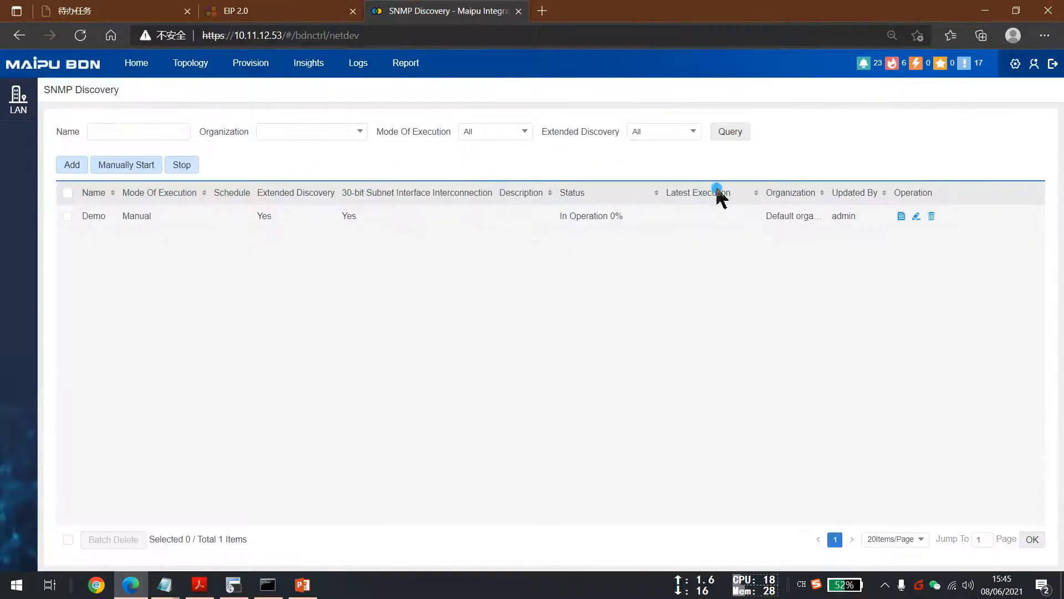
{"action": "key", "text": "ctrl+plus"}
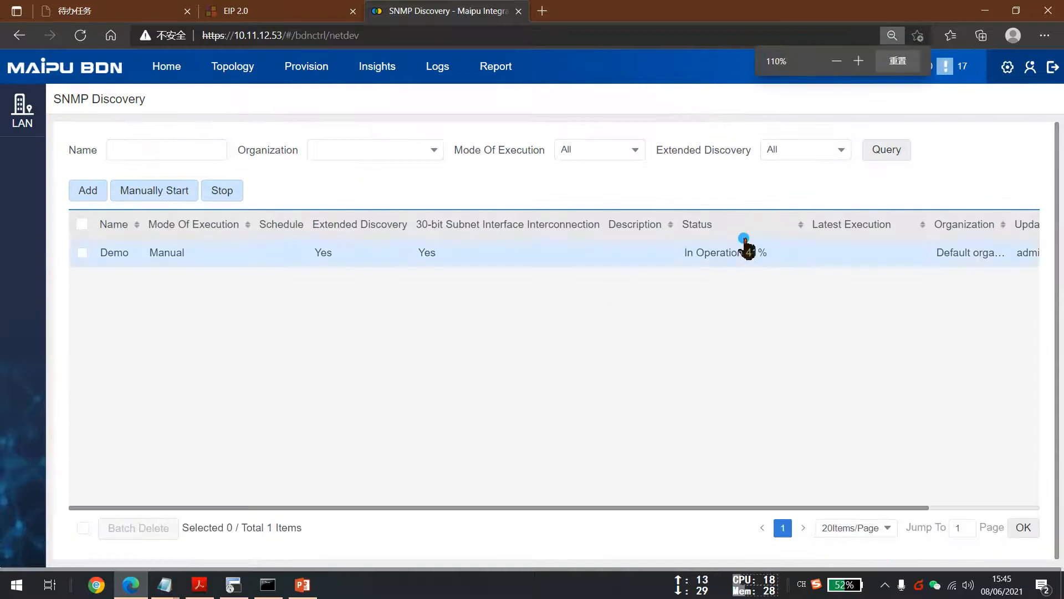
{"action": "left_click_drag", "start_coordinate": [807, 222], "coordinate": [819, 223]}
{"action": "left_click_drag", "start_coordinate": [684, 252], "coordinate": [760, 254]}
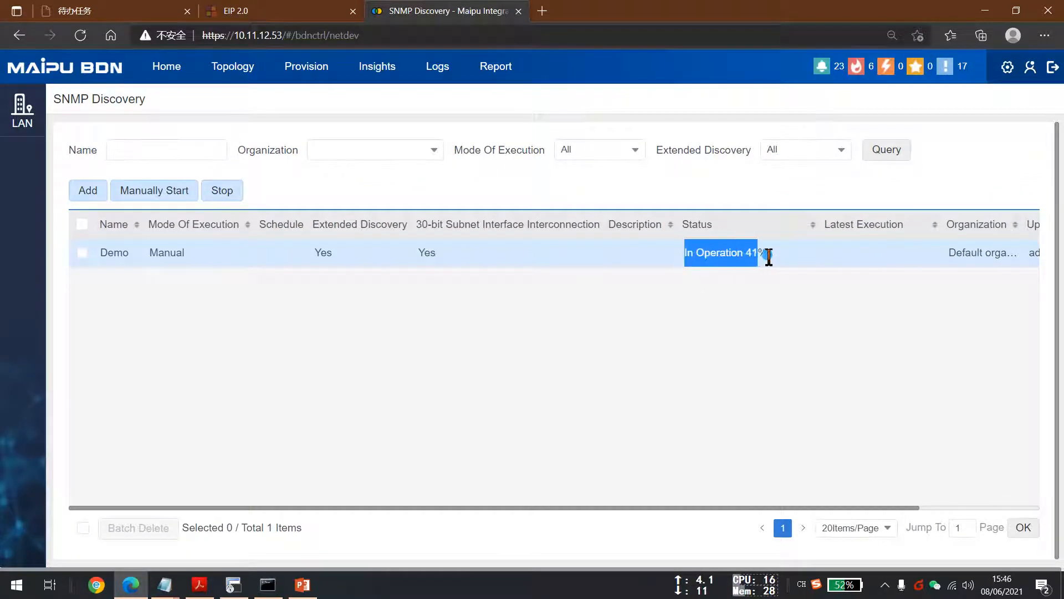
{"action": "key", "text": "ctrl+minus"}
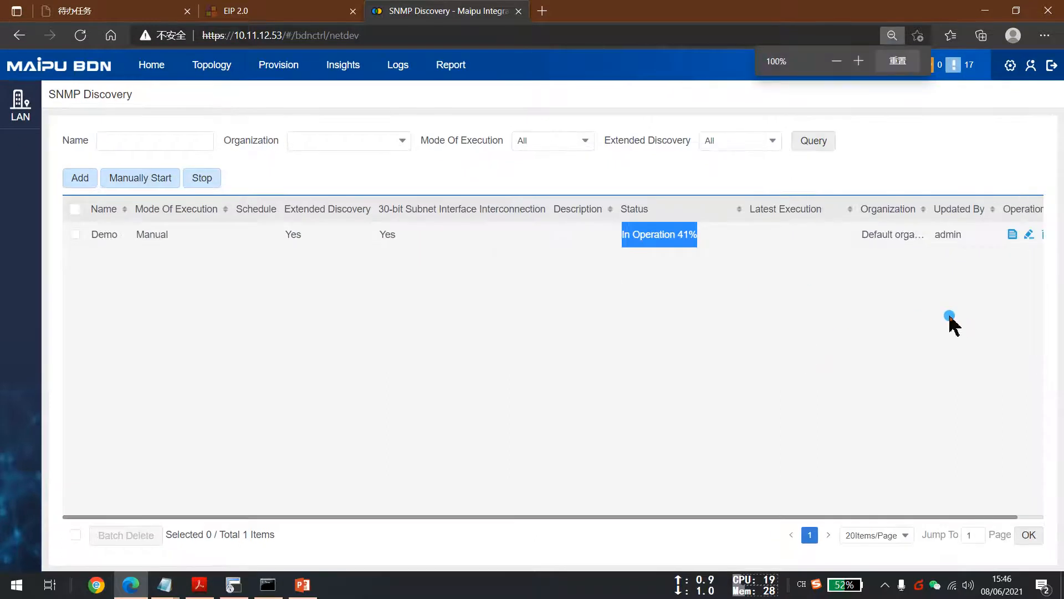
{"action": "key", "text": "ctrl+minus"}
{"action": "left_click", "coordinate": [840, 326]}
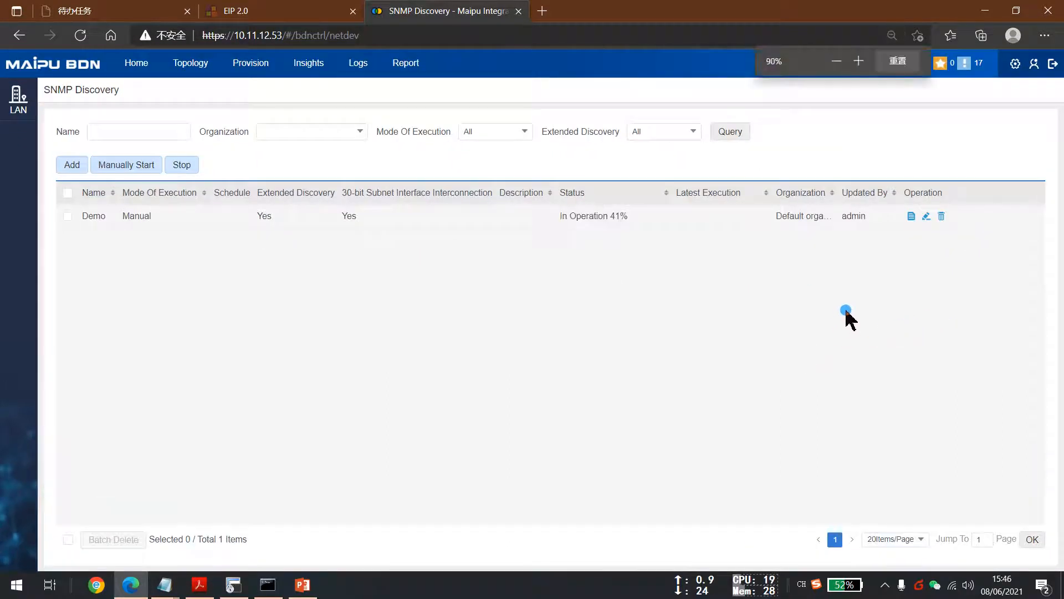
Open the Demo task's discovery process details and read through the log.
{"action": "left_click", "coordinate": [912, 217]}
{"action": "scroll", "coordinate": [635, 297], "scroll_direction": "down", "scroll_amount": 6}
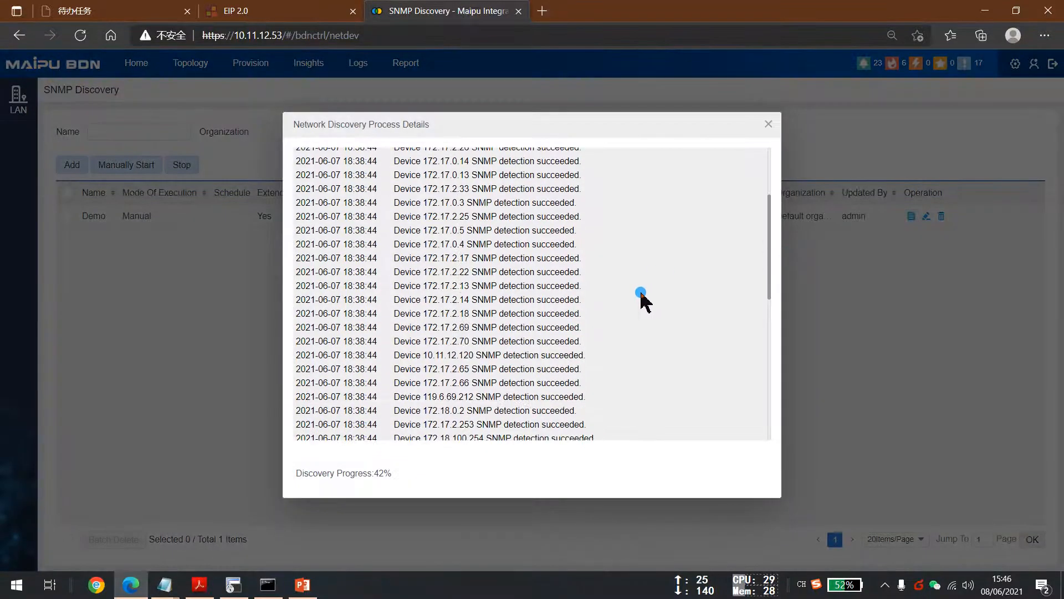
{"action": "scroll", "coordinate": [635, 305], "scroll_direction": "down", "scroll_amount": 3}
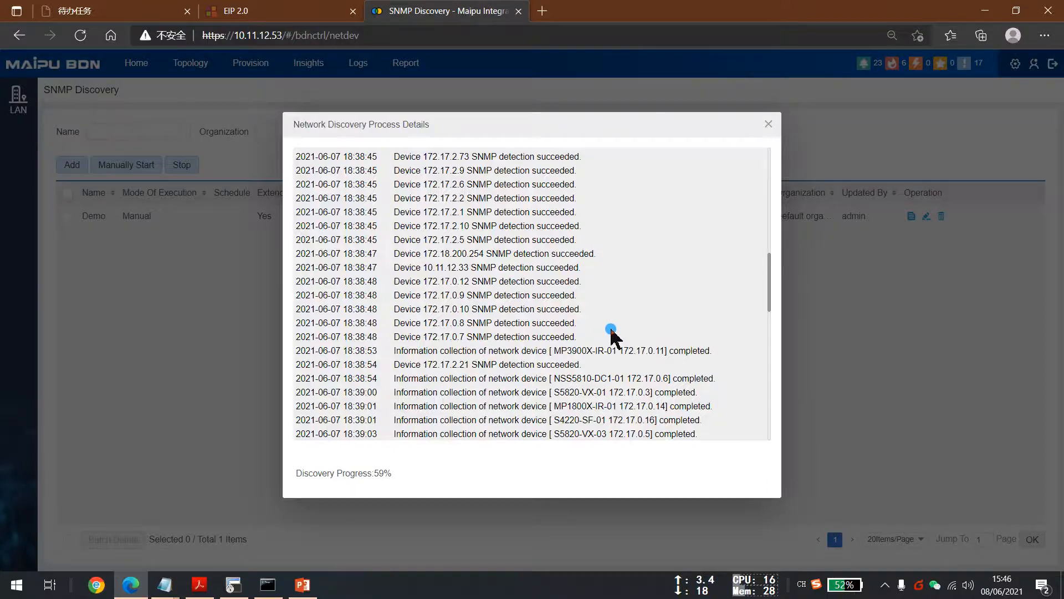
{"action": "scroll", "coordinate": [611, 333], "scroll_direction": "down", "scroll_amount": 10}
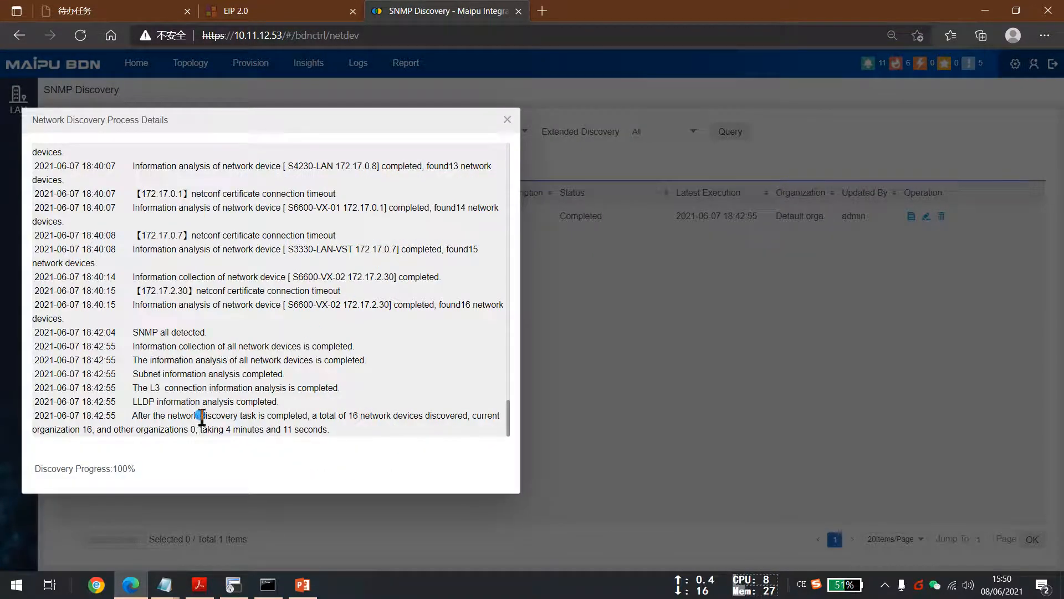
{"action": "left_click", "coordinate": [506, 120]}
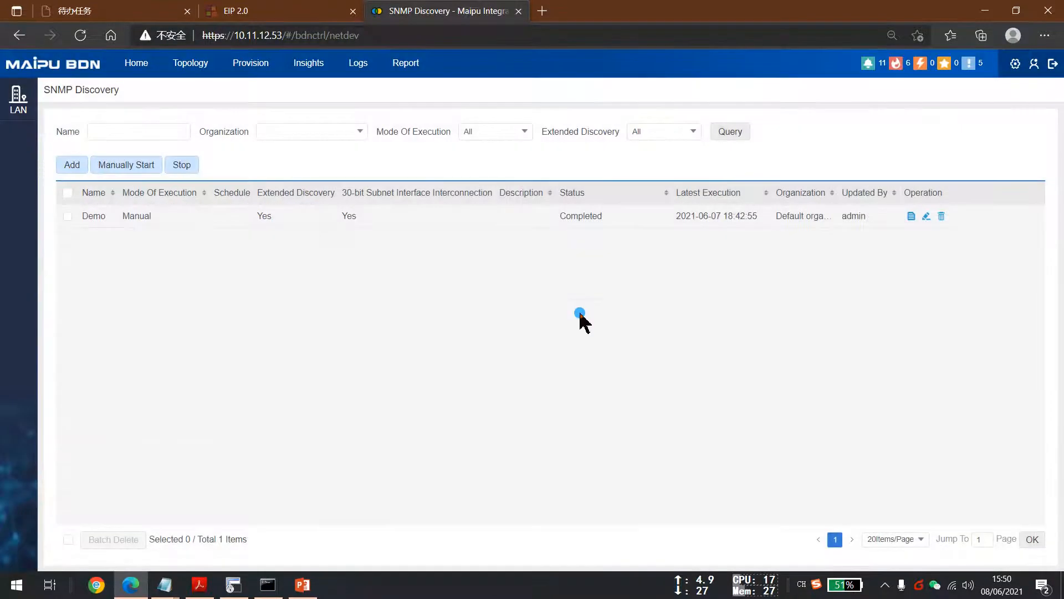
Open the Demo topology view under Topology Management.
{"action": "left_click_drag", "start_coordinate": [565, 220], "coordinate": [606, 231]}
{"action": "left_click", "coordinate": [494, 305]}
{"action": "left_click", "coordinate": [191, 73]}
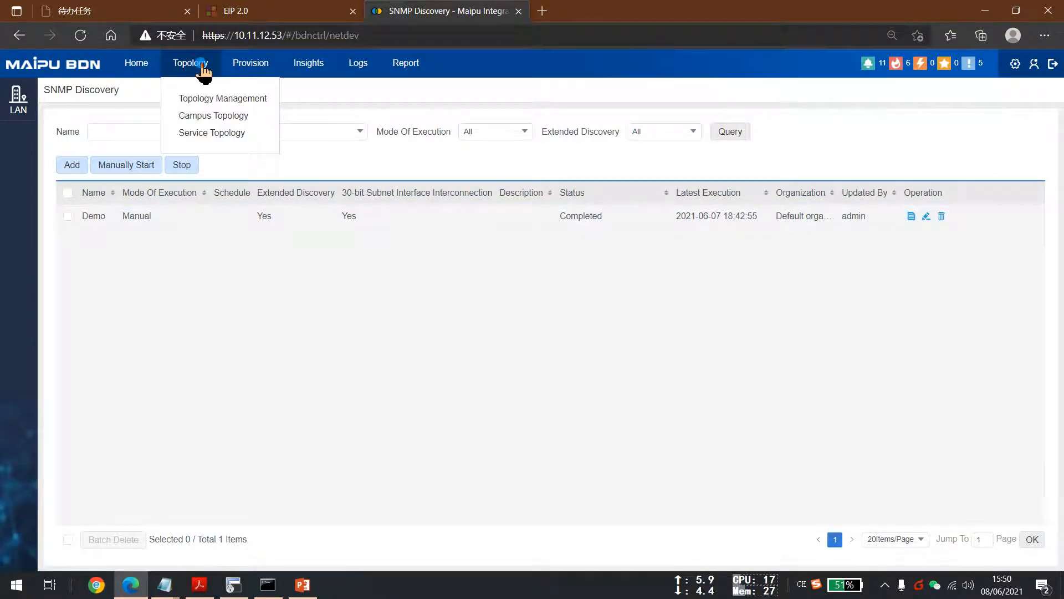
{"action": "left_click", "coordinate": [216, 96]}
{"action": "left_click", "coordinate": [118, 173]}
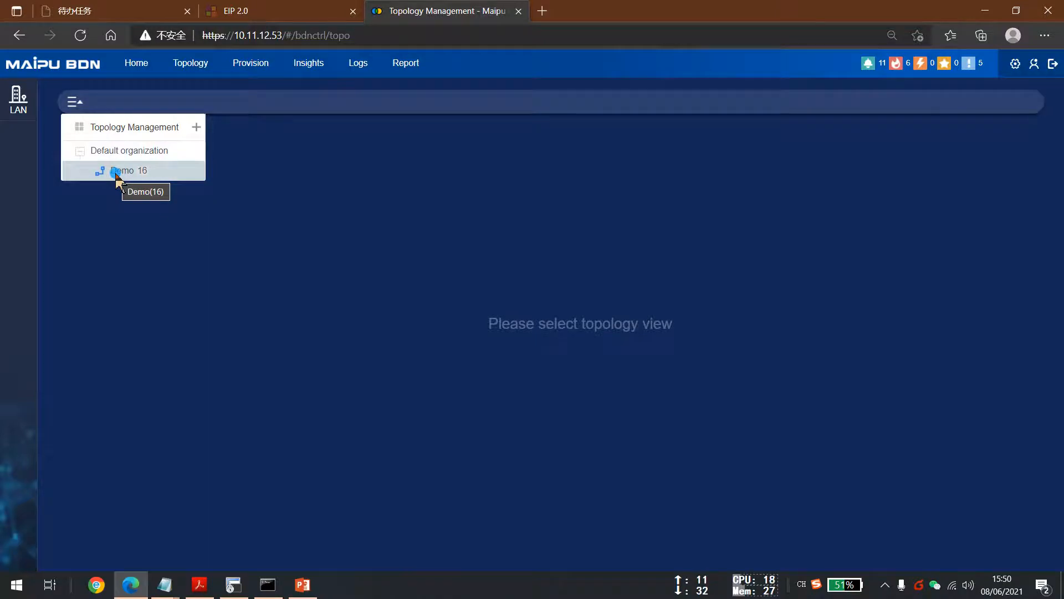
{"action": "left_click", "coordinate": [116, 173]}
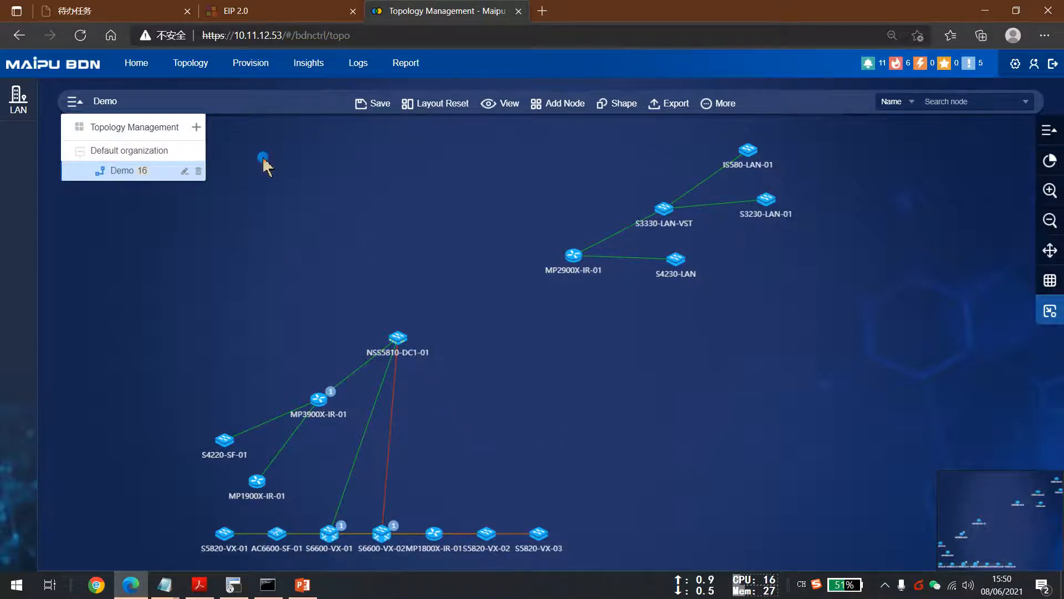
Create a topology view named ZTP and manually add MP3900X-IR-01 and NSS5810-DC1-01 as members.
{"action": "left_click", "coordinate": [196, 123]}
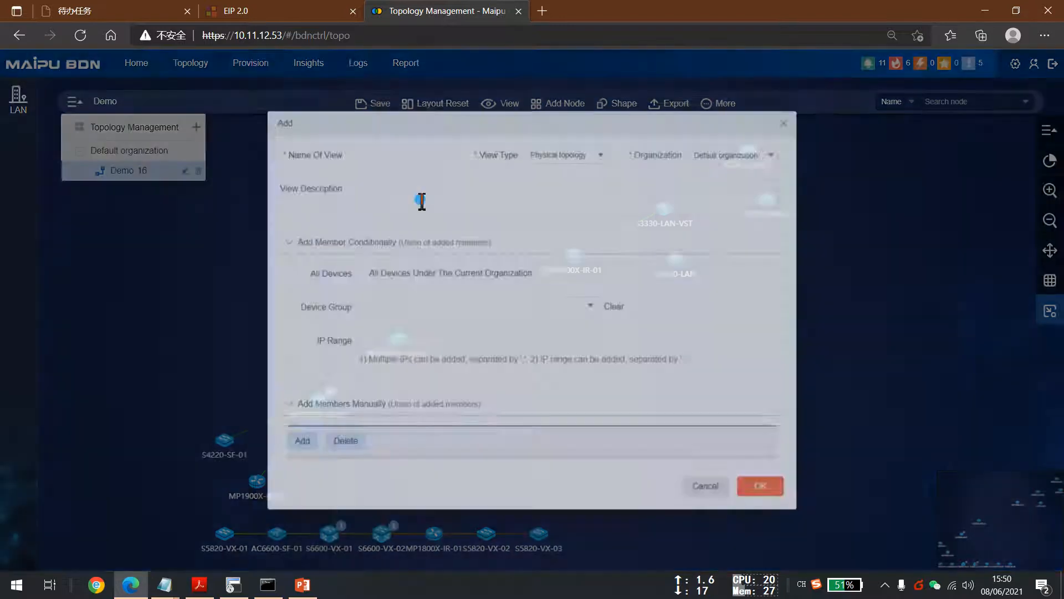
{"action": "left_click", "coordinate": [397, 150]}
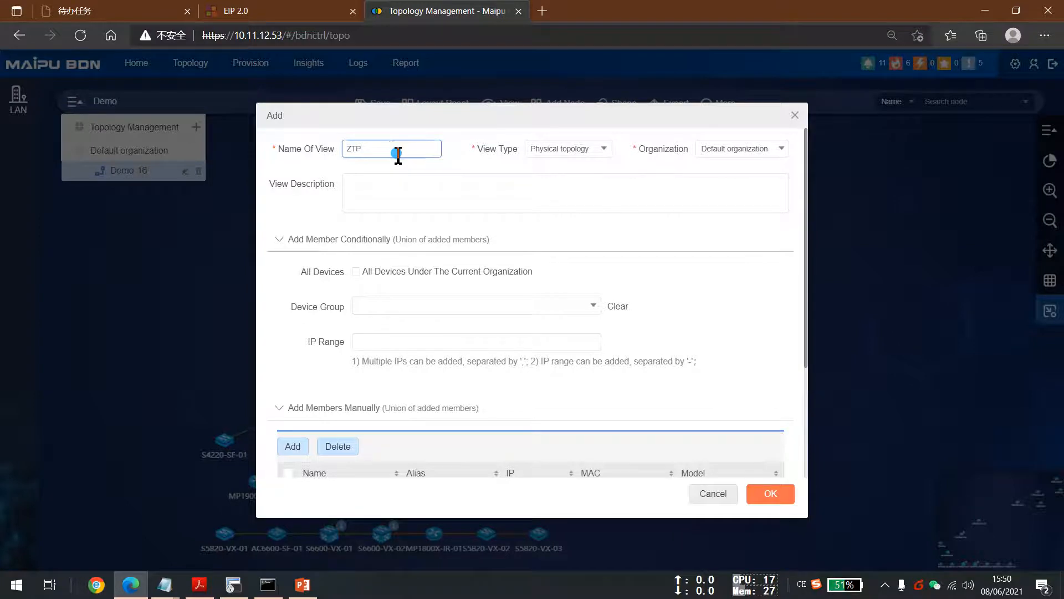
{"action": "scroll", "coordinate": [389, 460], "scroll_direction": "down", "scroll_amount": 2}
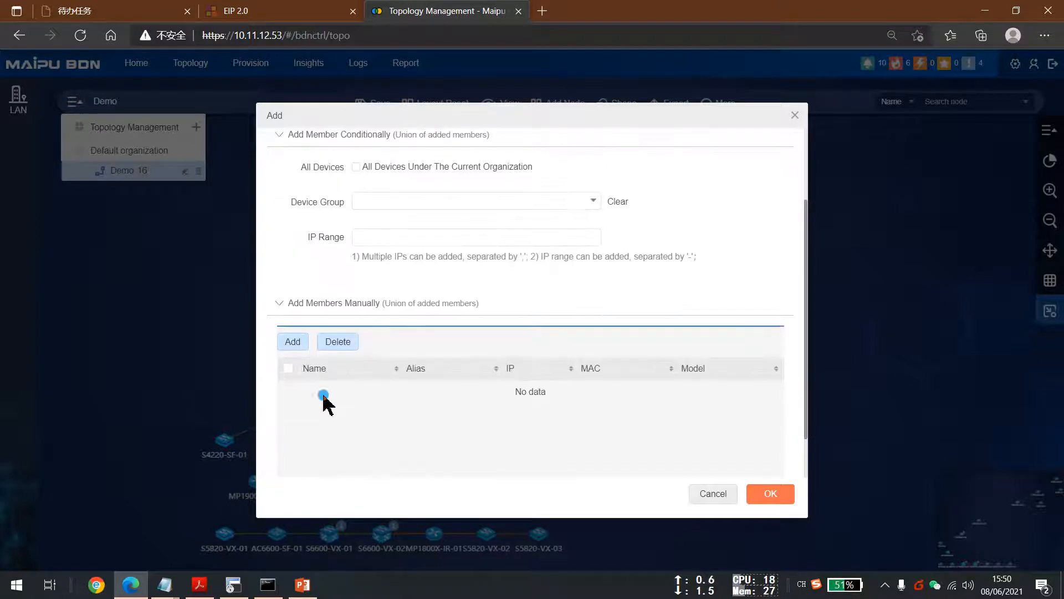
{"action": "left_click", "coordinate": [302, 344]}
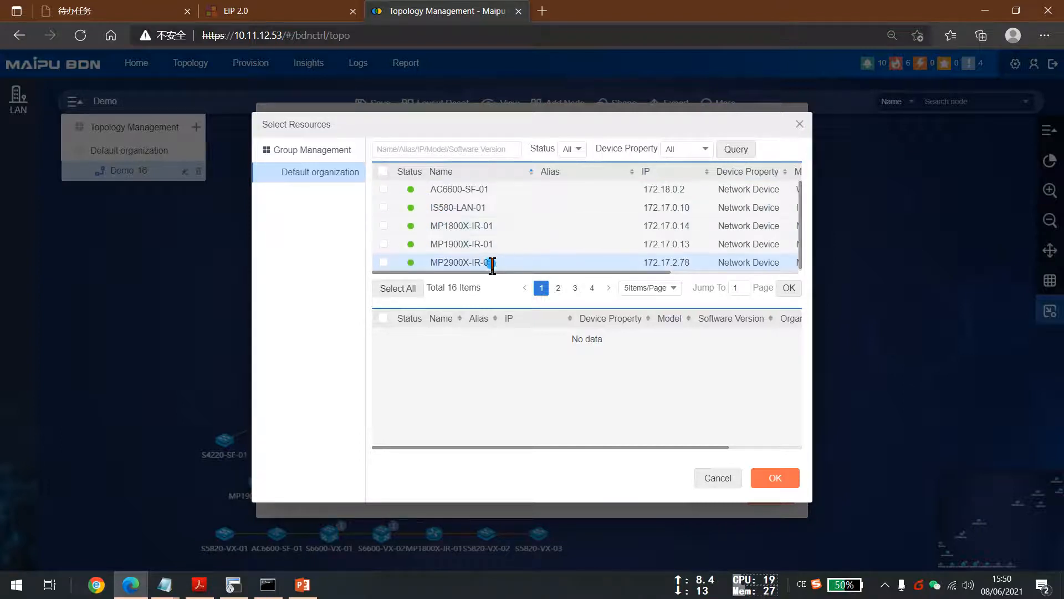
{"action": "left_click", "coordinate": [558, 288]}
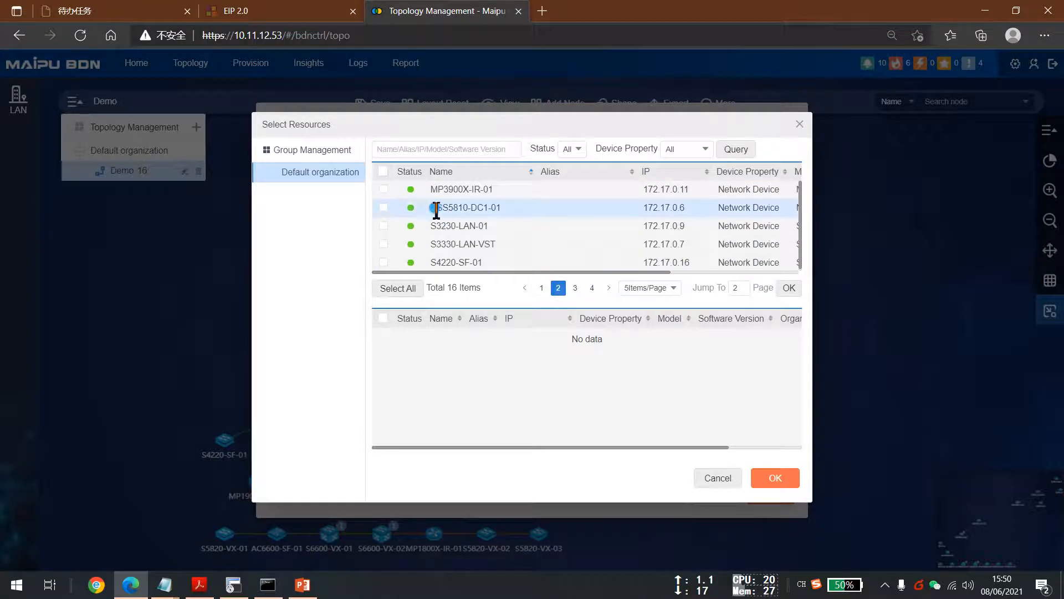
{"action": "left_click", "coordinate": [383, 189]}
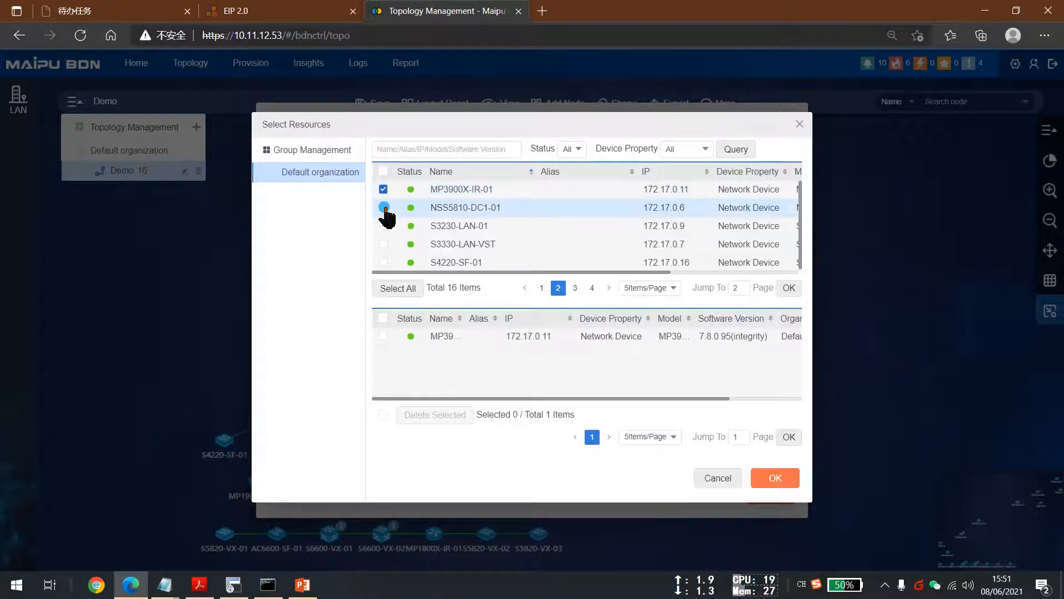
{"action": "left_click", "coordinate": [384, 208]}
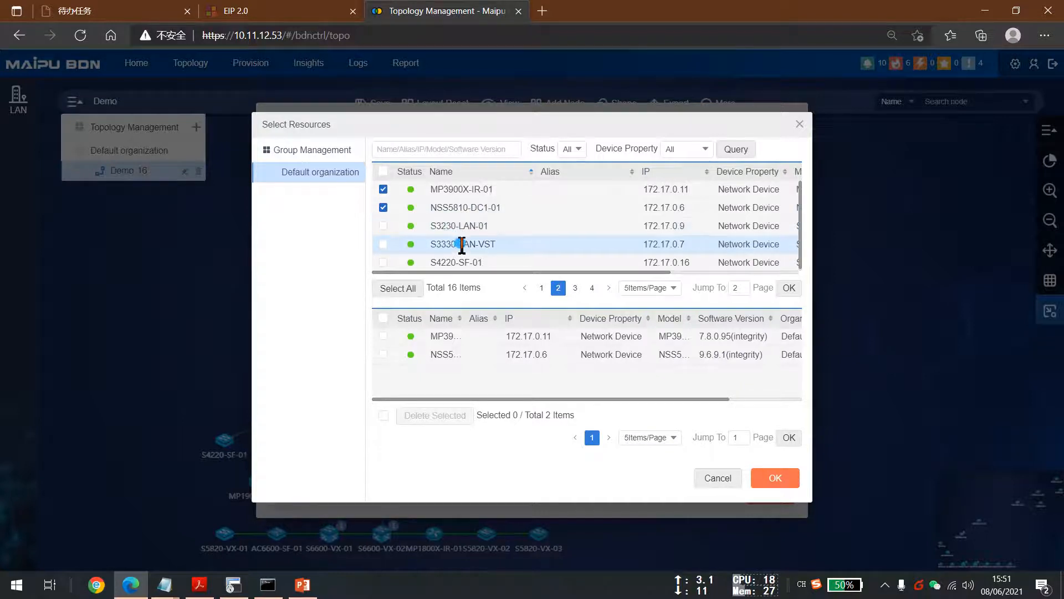
{"action": "left_click", "coordinate": [776, 478]}
{"action": "left_click", "coordinate": [768, 493]}
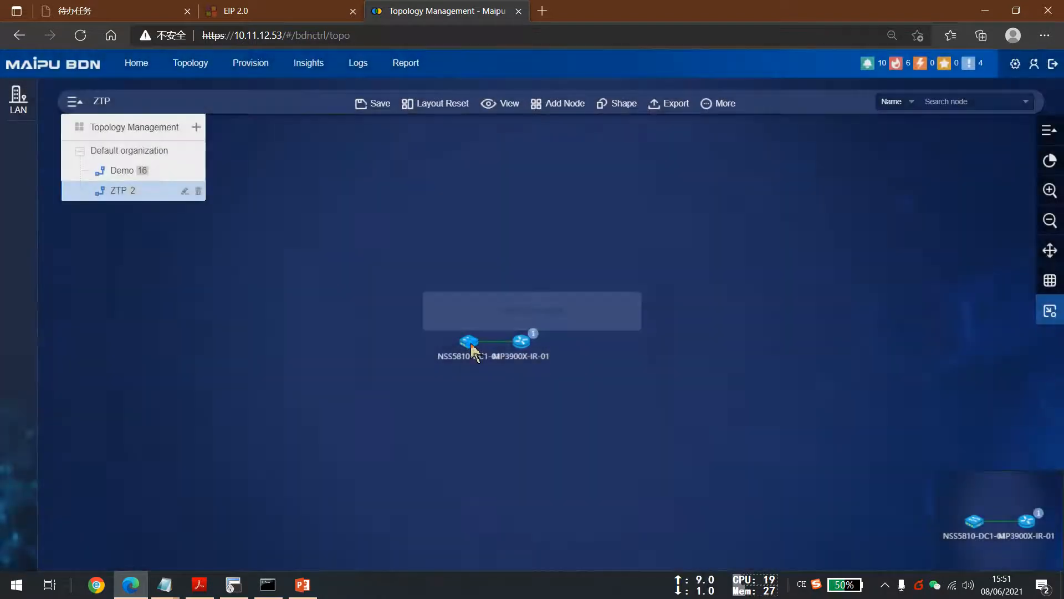
Arrange the two nodes vertically, MP3900X-IR-01 above NSS5810-DC1-01, and save the ZTP topology view.
{"action": "left_click_drag", "start_coordinate": [470, 341], "coordinate": [525, 381]}
{"action": "left_click_drag", "start_coordinate": [524, 343], "coordinate": [514, 173]}
{"action": "left_click_drag", "start_coordinate": [519, 382], "coordinate": [516, 288]}
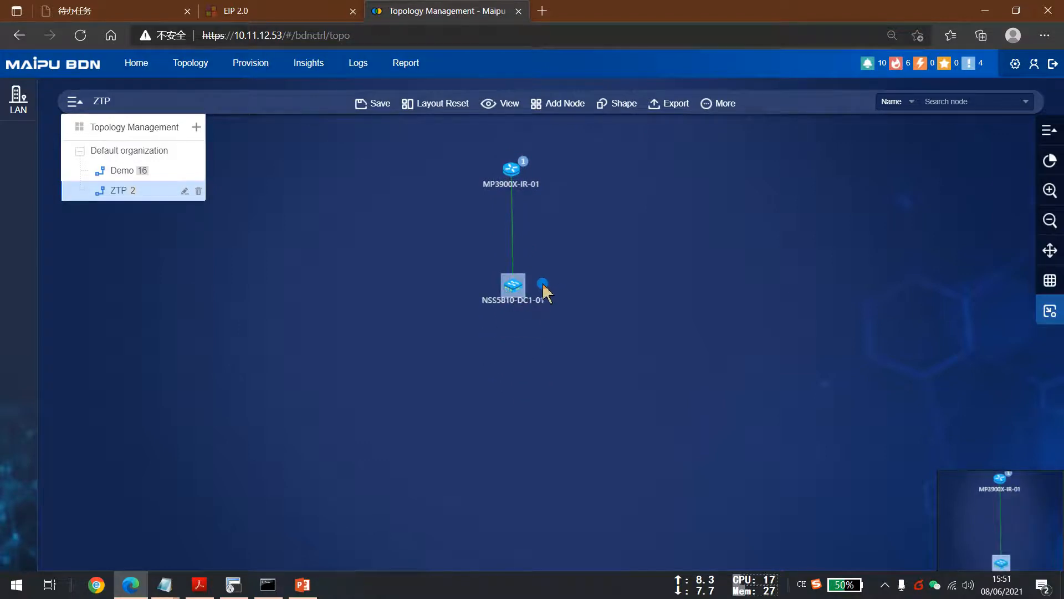
{"action": "left_click", "coordinate": [394, 103]}
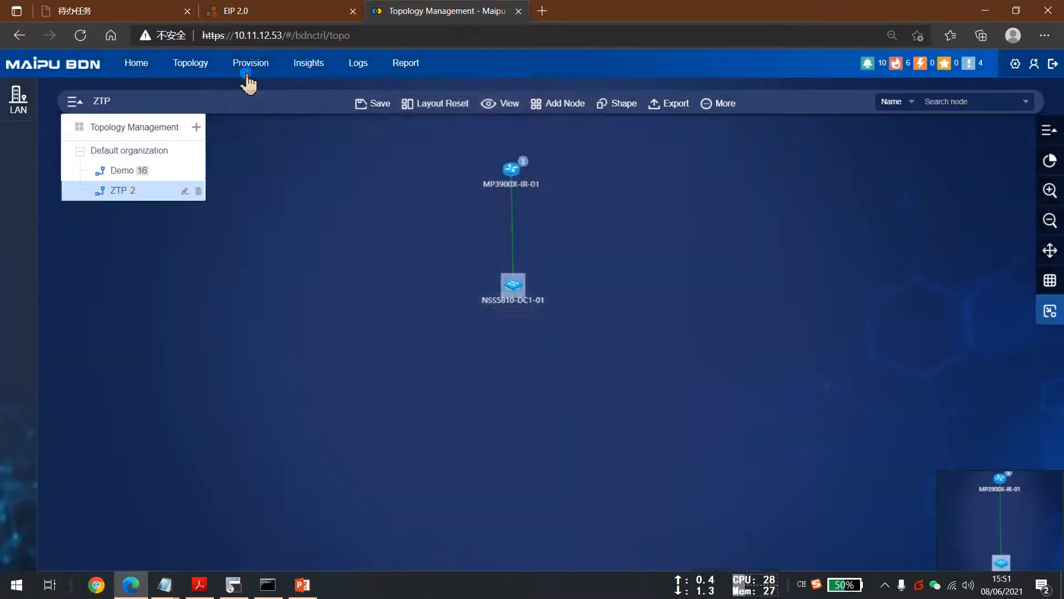
Restore the browser to half the screen and advance the PowerPoint presentation to the ZTP key steps slide.
{"action": "mouse_move", "coordinate": [250, 66]}
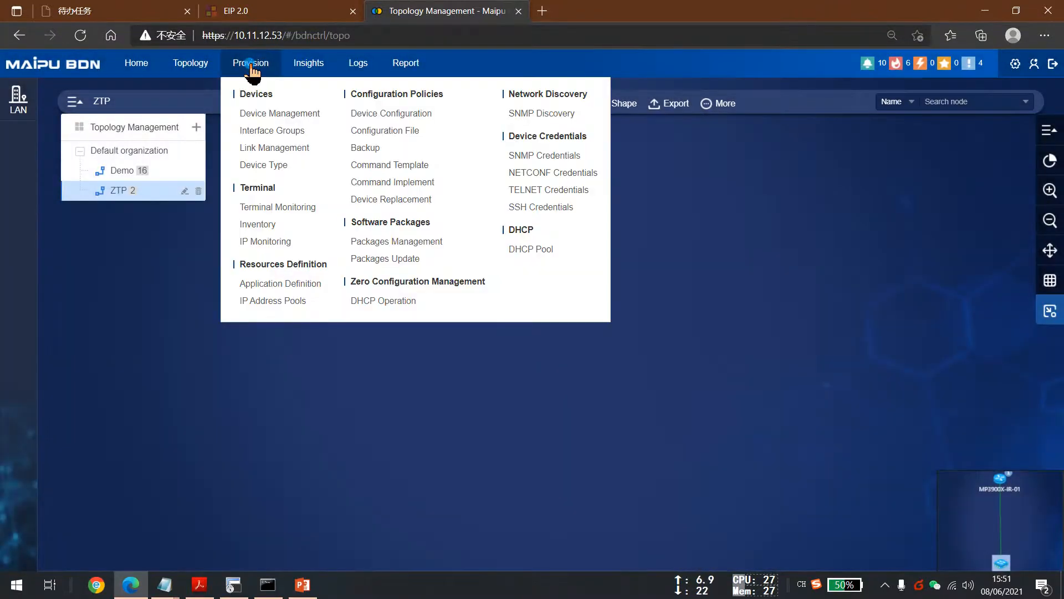
{"action": "left_click", "coordinate": [1016, 11]}
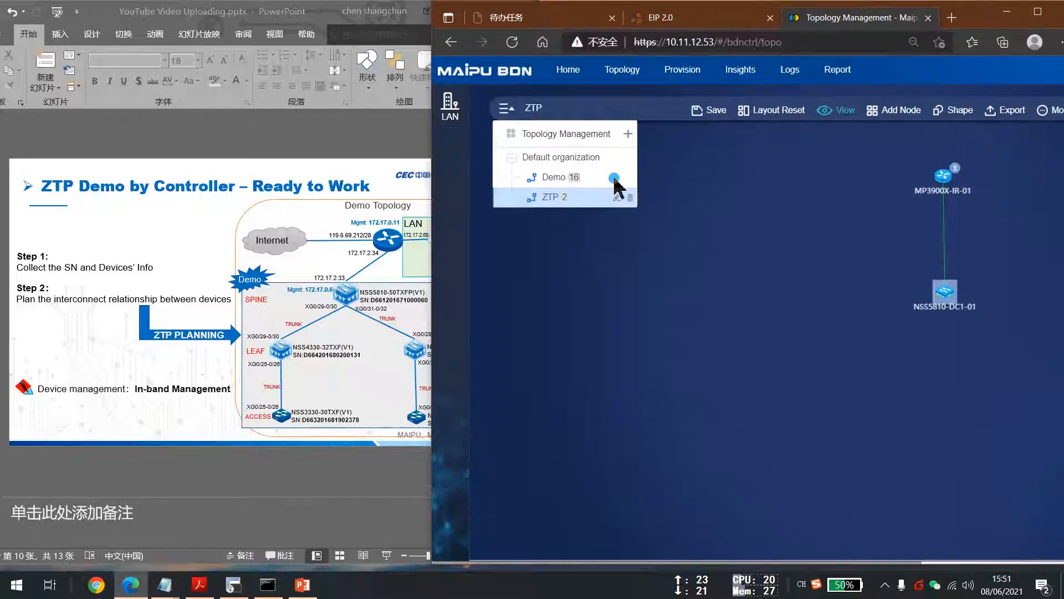
{"action": "scroll", "coordinate": [171, 382], "scroll_direction": "down", "scroll_amount": 1}
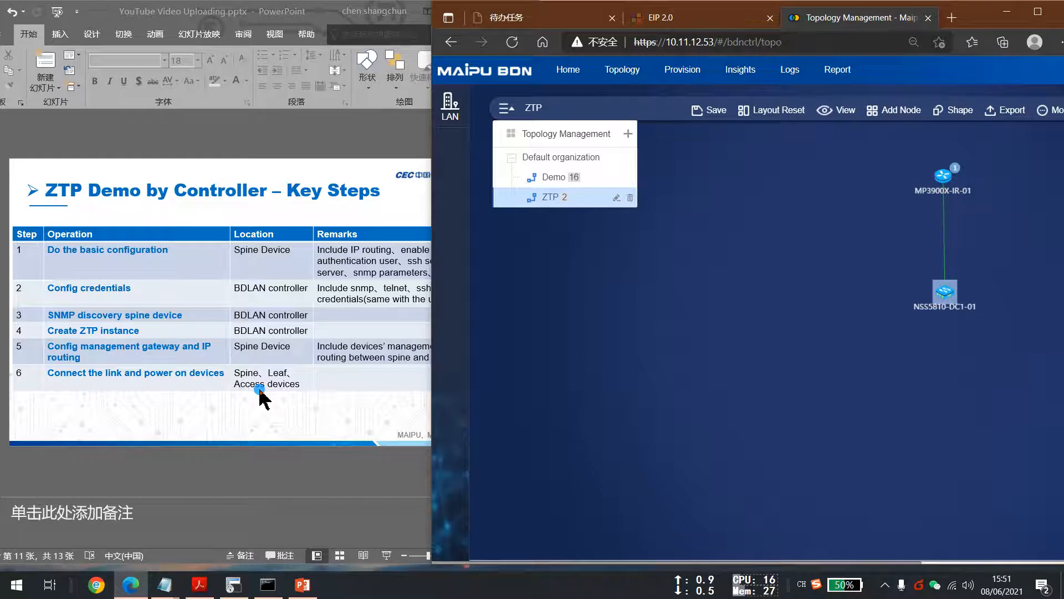
Open DHCP Operation under Zero Configuration Management and start a new ZTP configuration with view name ZTP.
{"action": "mouse_move", "coordinate": [702, 76]}
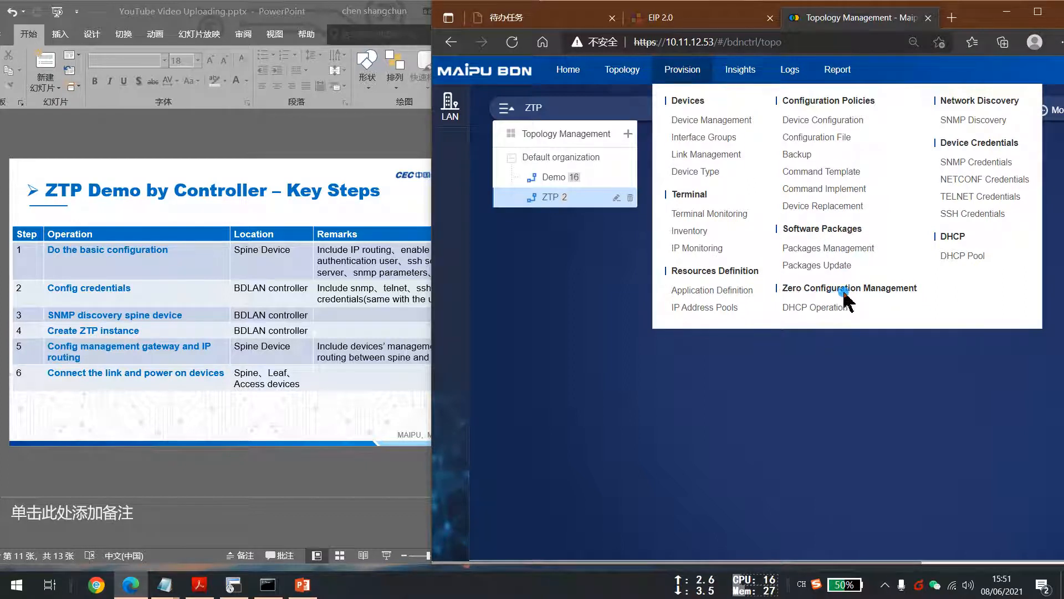
{"action": "mouse_move", "coordinate": [649, 86]}
{"action": "left_click", "coordinate": [809, 308]}
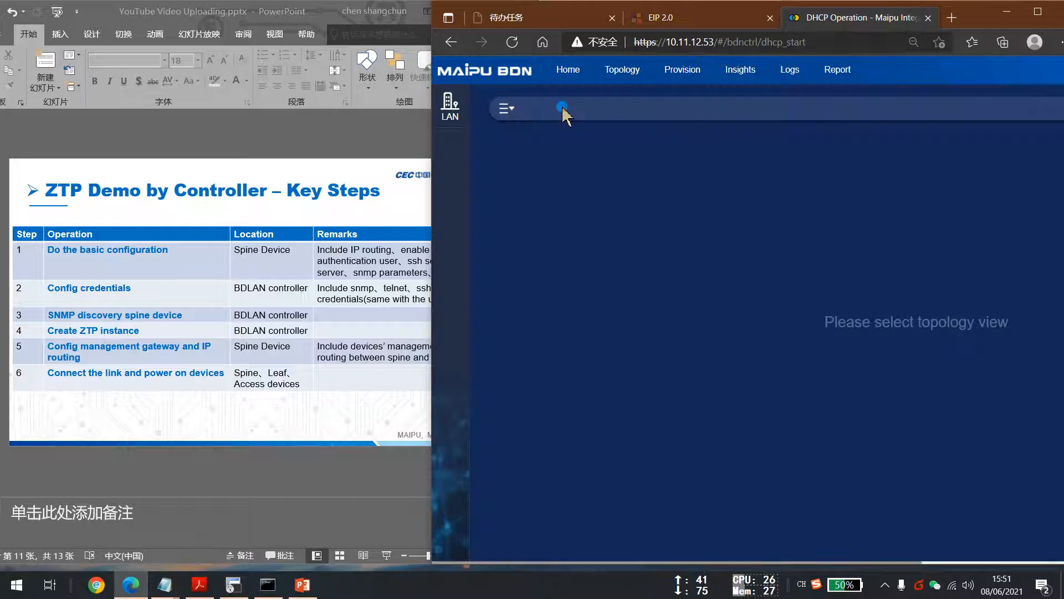
{"action": "left_click", "coordinate": [506, 108]}
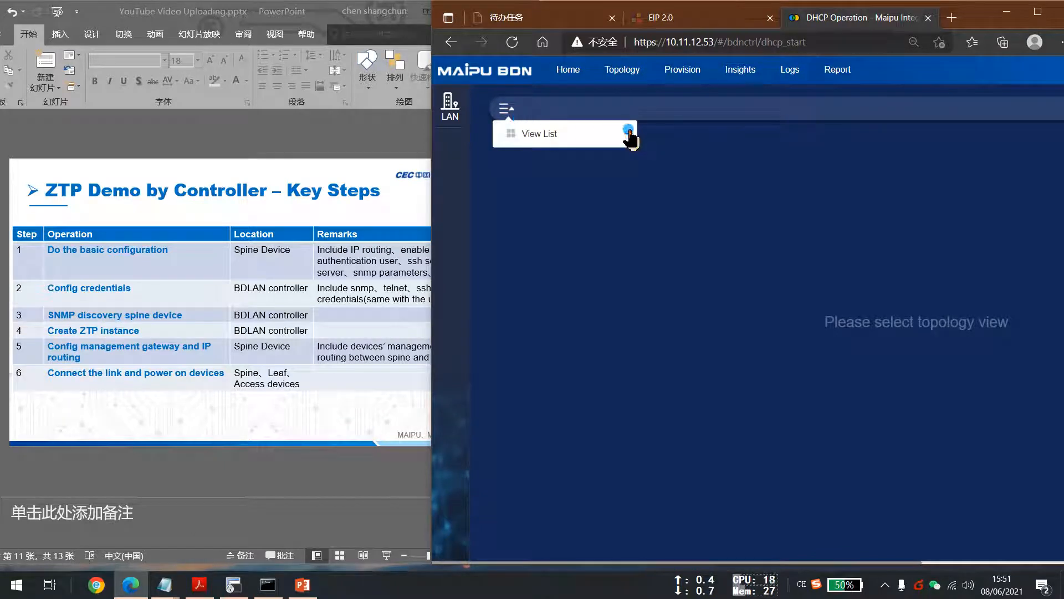
{"action": "left_click", "coordinate": [628, 133]}
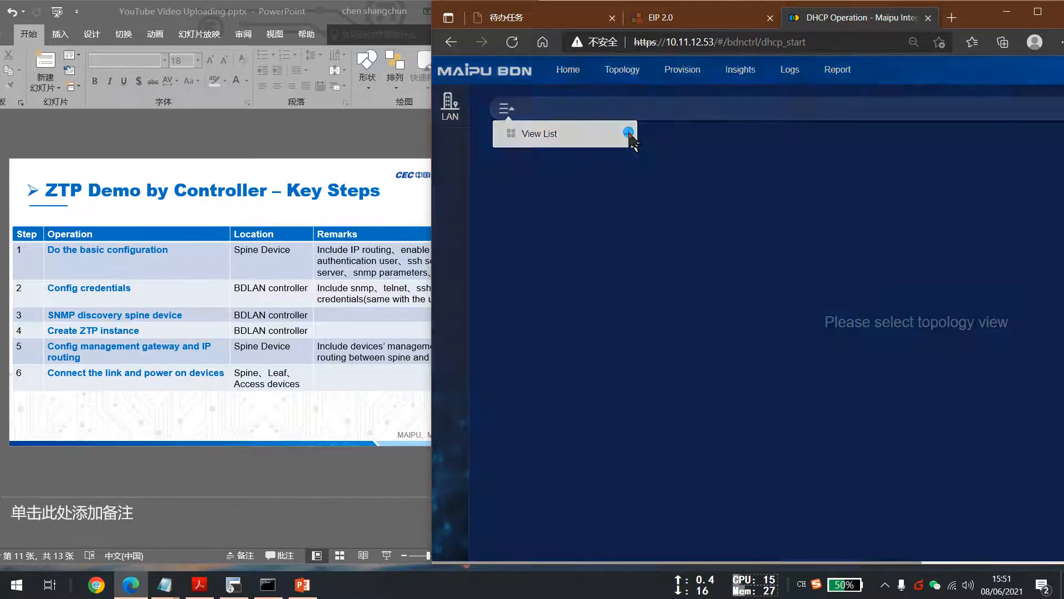
{"action": "left_click", "coordinate": [691, 191]}
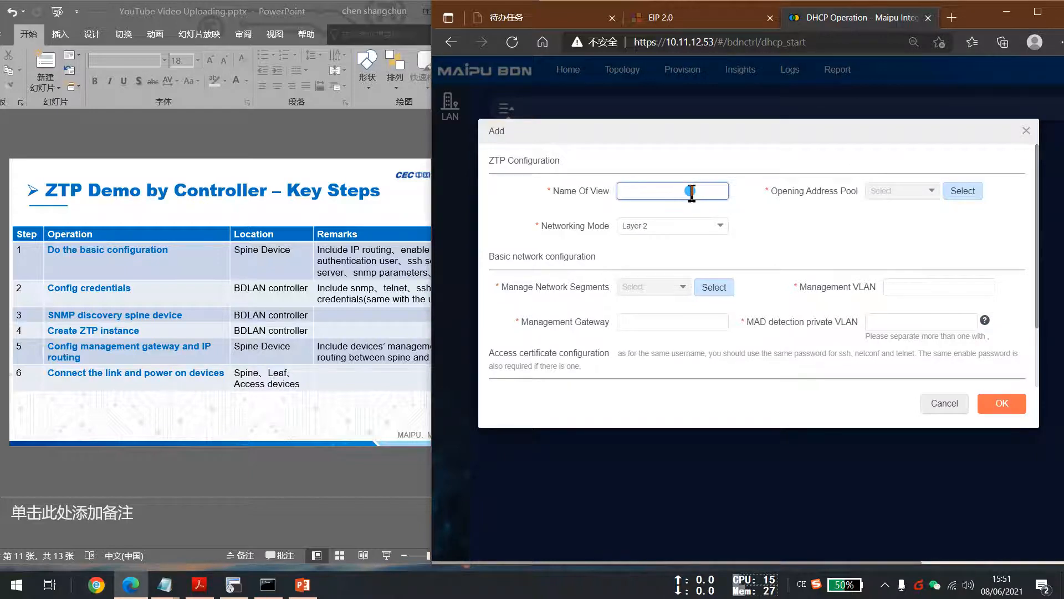
{"action": "type", "text": "ZTP"}
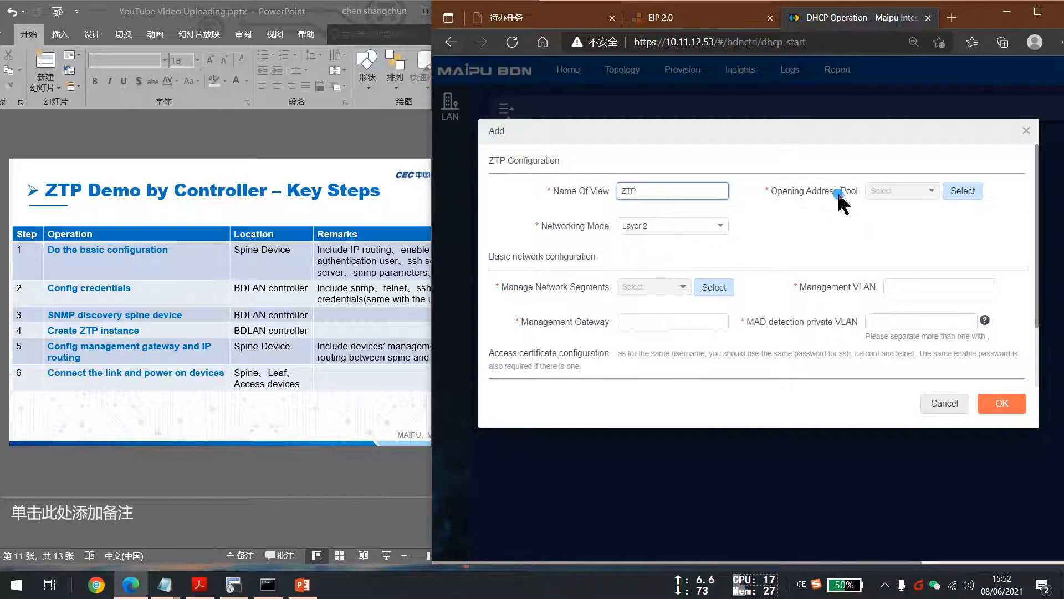
{"action": "left_click", "coordinate": [965, 192]}
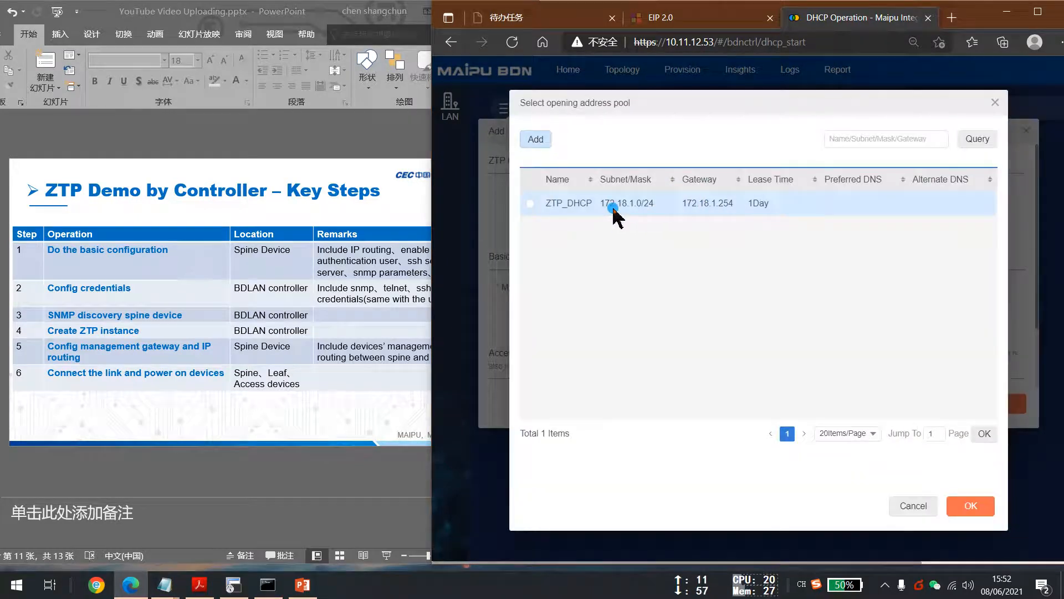
{"action": "left_click", "coordinate": [531, 203]}
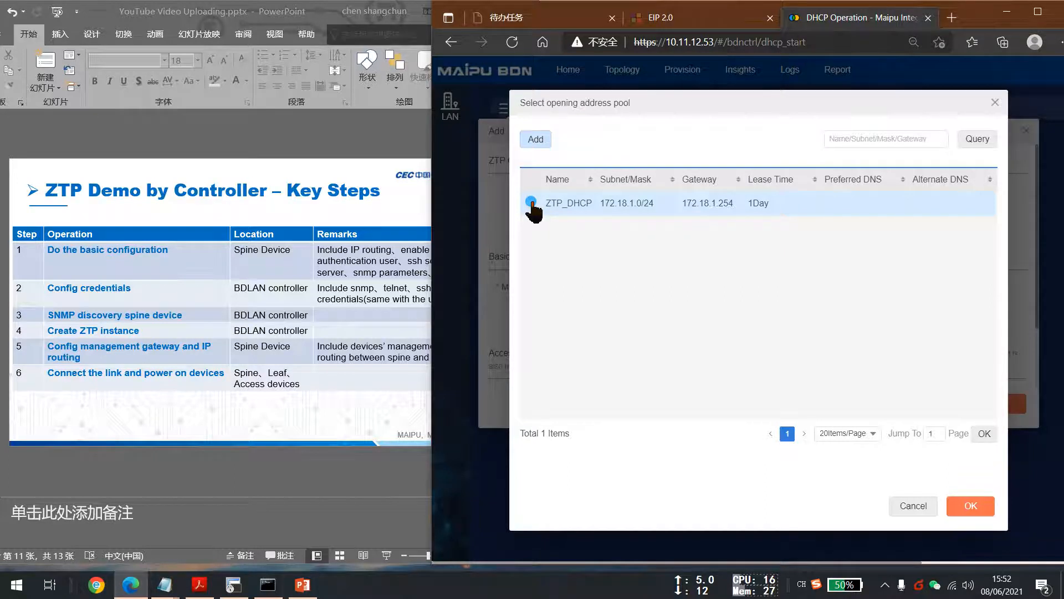
{"action": "left_click", "coordinate": [554, 140]}
{"action": "left_click", "coordinate": [546, 140]}
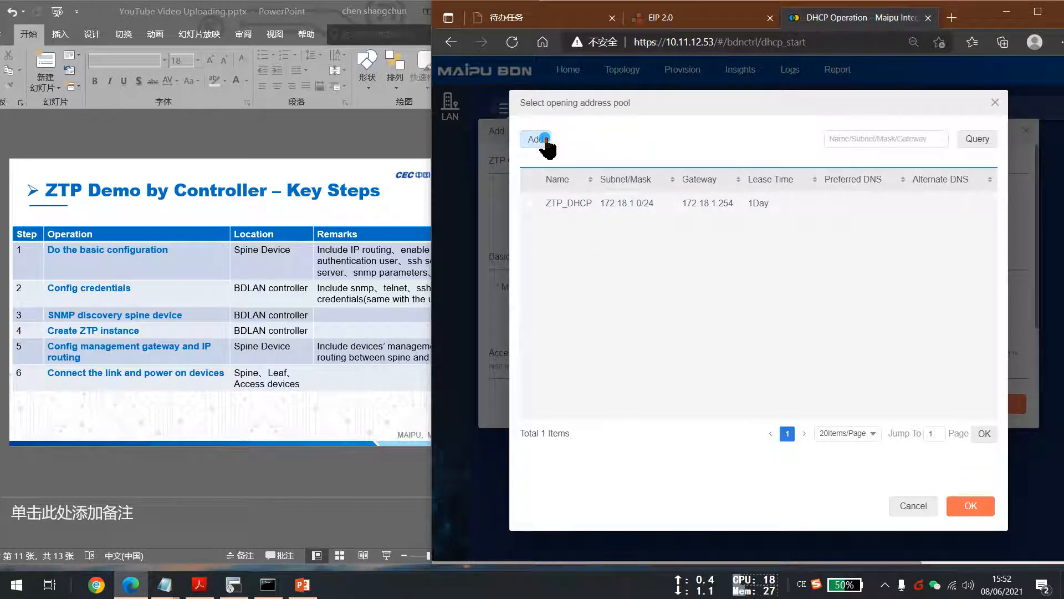
{"action": "left_click", "coordinate": [995, 103]}
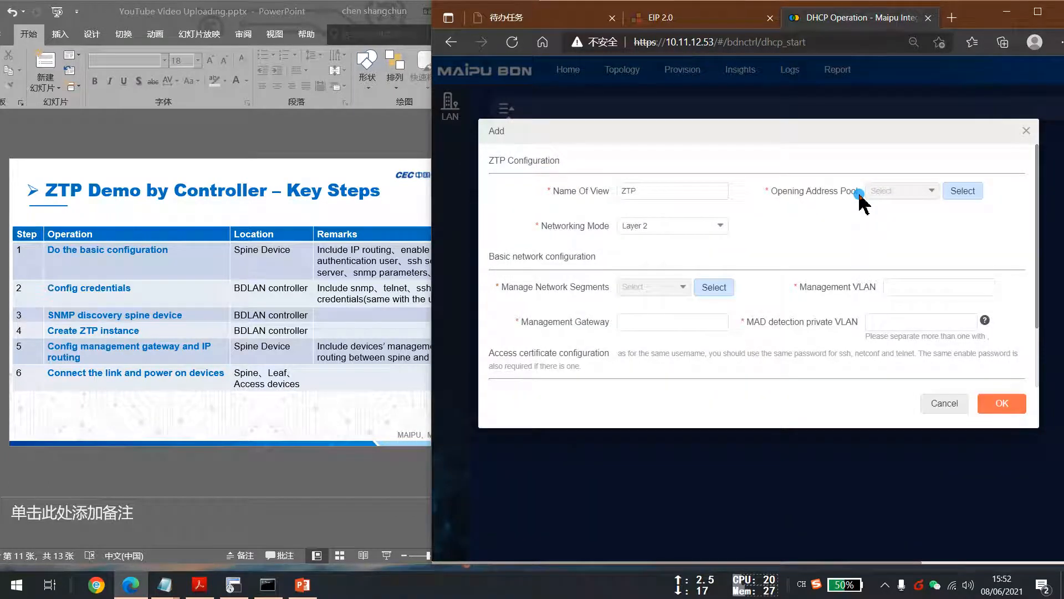
{"action": "left_click", "coordinate": [664, 189]}
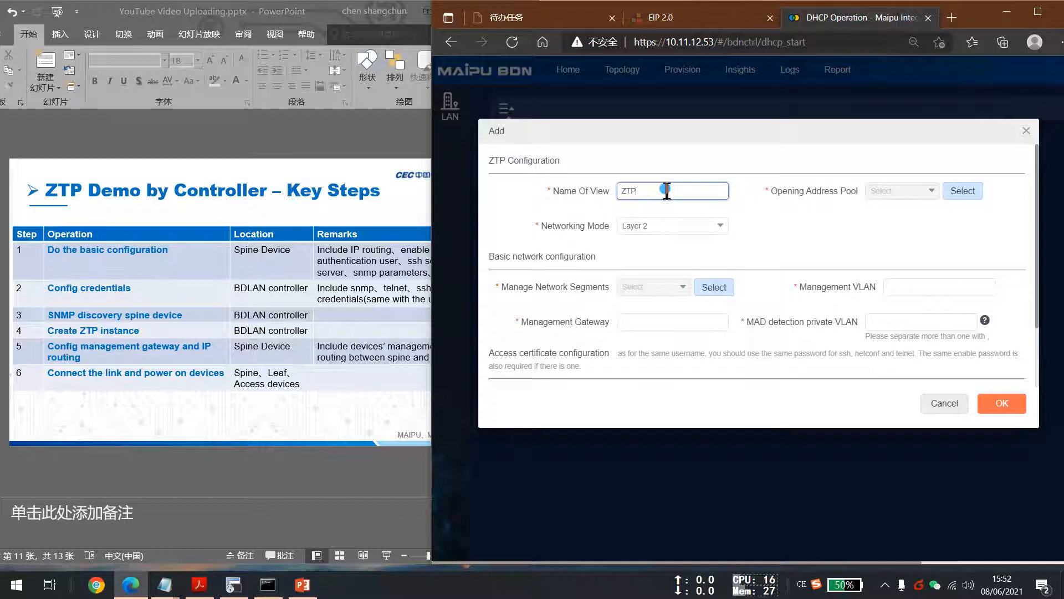
Open the opening address pool selection and add a new address pool named ZTP_DHCP.
{"action": "left_click", "coordinate": [964, 191]}
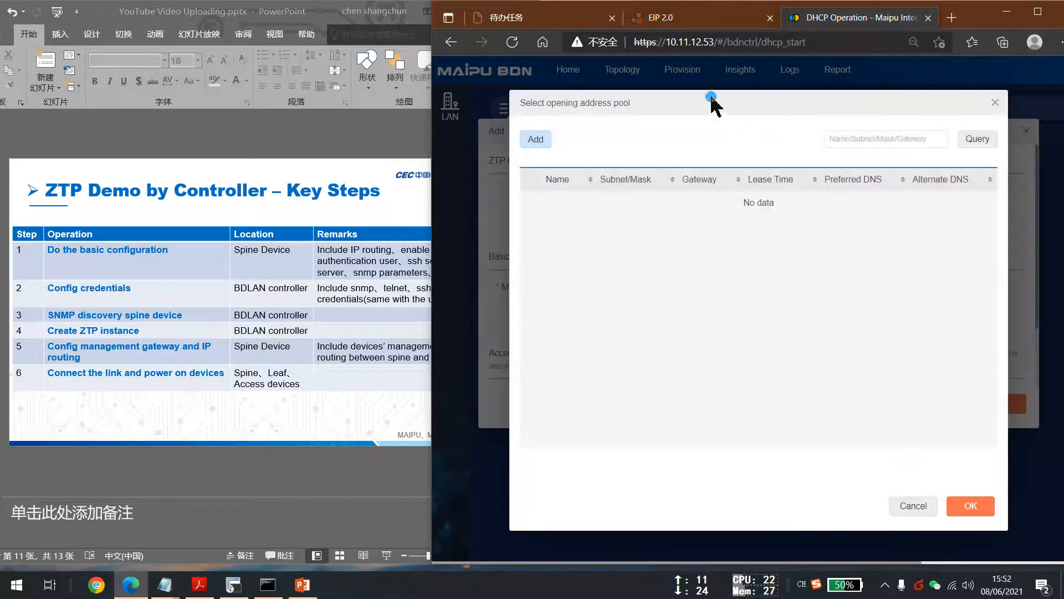
{"action": "left_click_drag", "start_coordinate": [709, 101], "coordinate": [705, 102]}
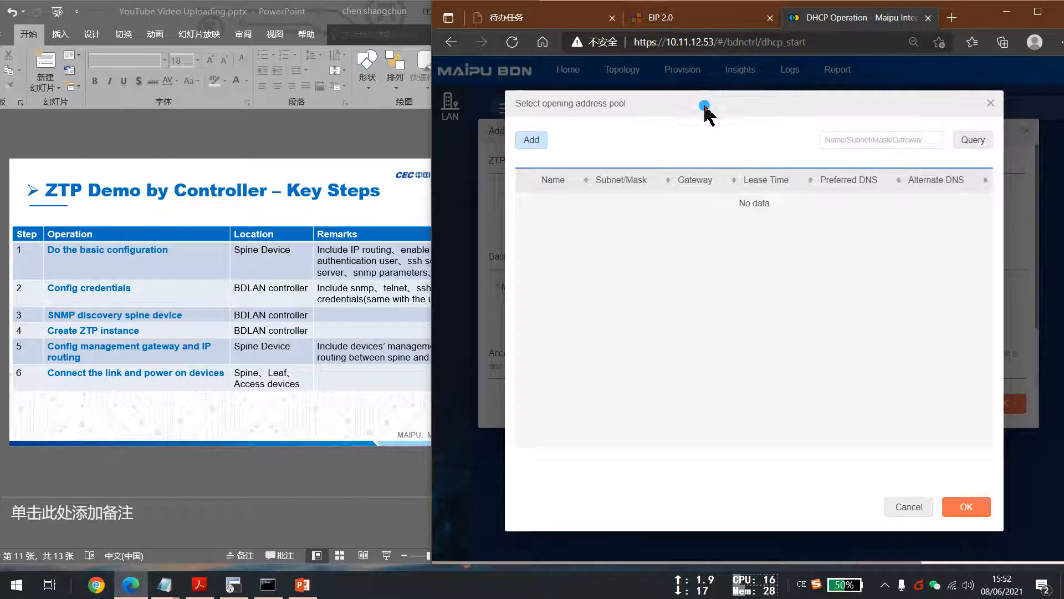
{"action": "left_click", "coordinate": [552, 148]}
{"action": "left_click", "coordinate": [744, 163]}
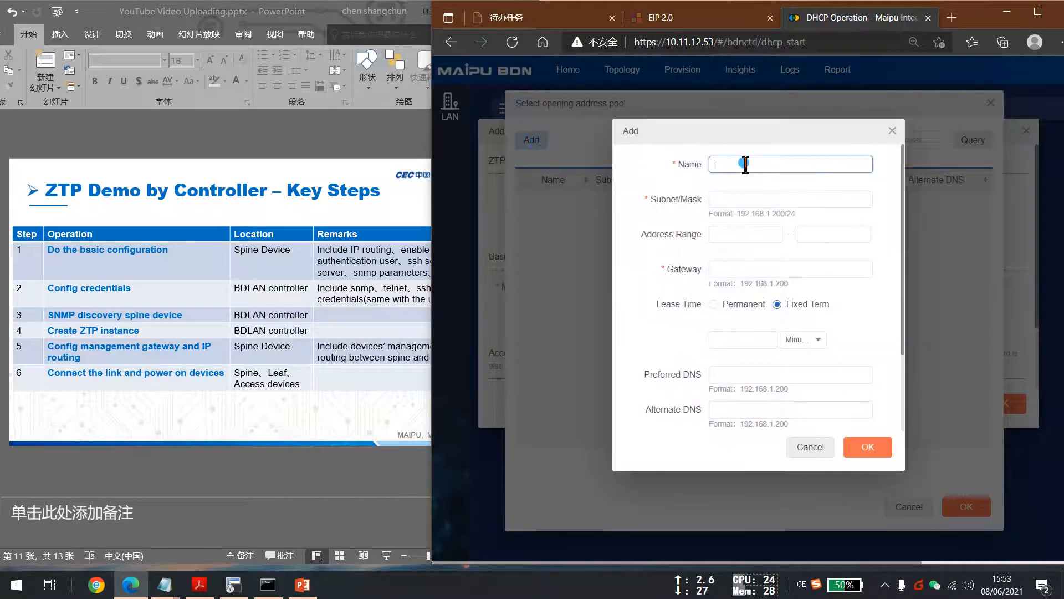
{"action": "type", "text": "ZTP_"}
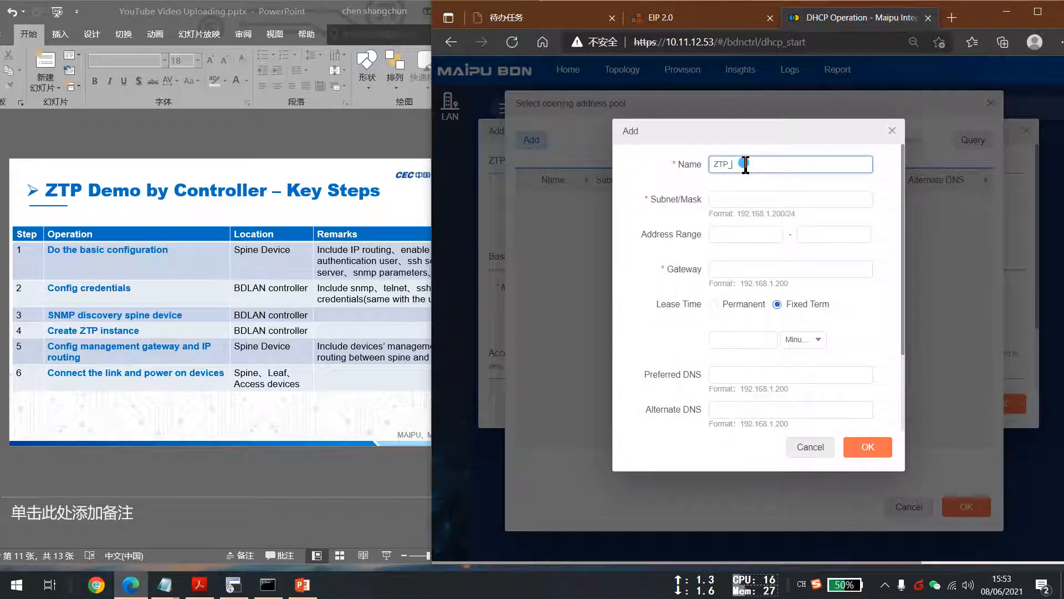
{"action": "type", "text": "DHCP"}
Set the pool's subnet/mask to 172.18.1.0/24 and its gateway to 172.18.1.254.
{"action": "left_click", "coordinate": [754, 201]}
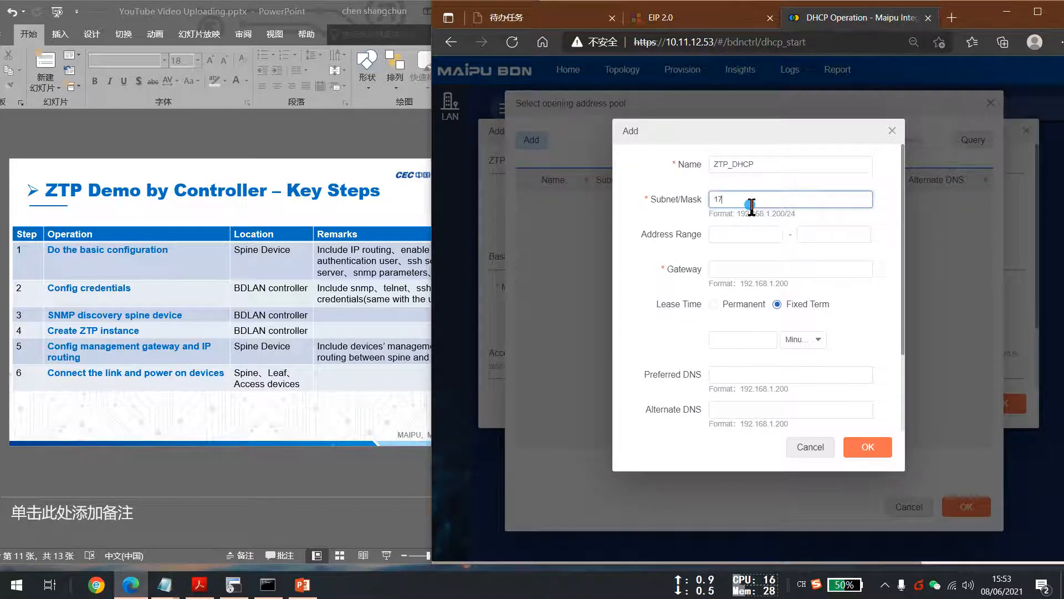
{"action": "type", "text": "172.18.1.0/24"}
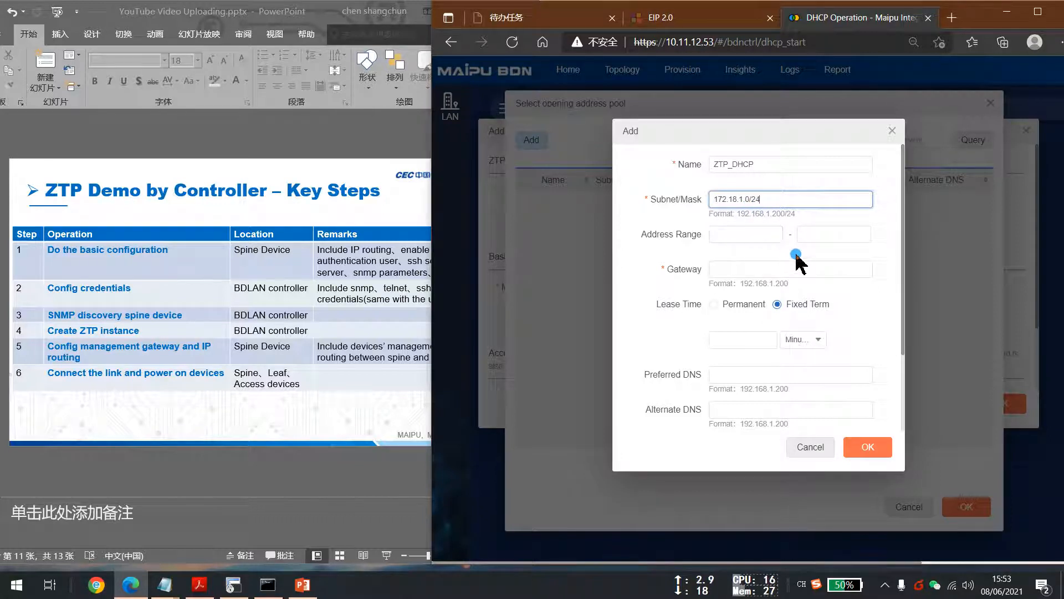
{"action": "left_click", "coordinate": [791, 256]}
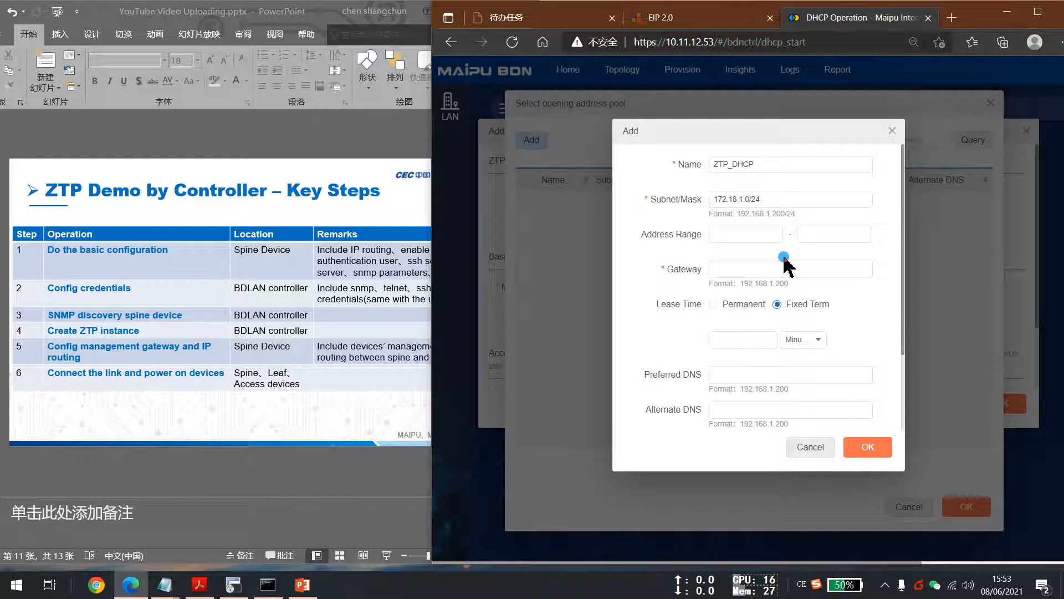
{"action": "left_click", "coordinate": [756, 270]}
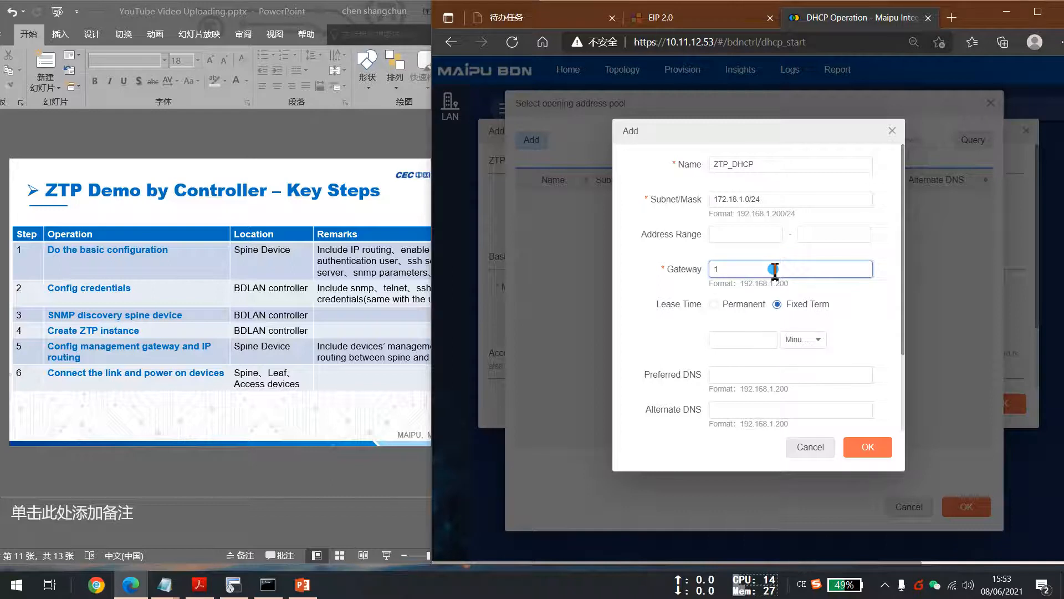
{"action": "type", "text": "72.18.1.254"}
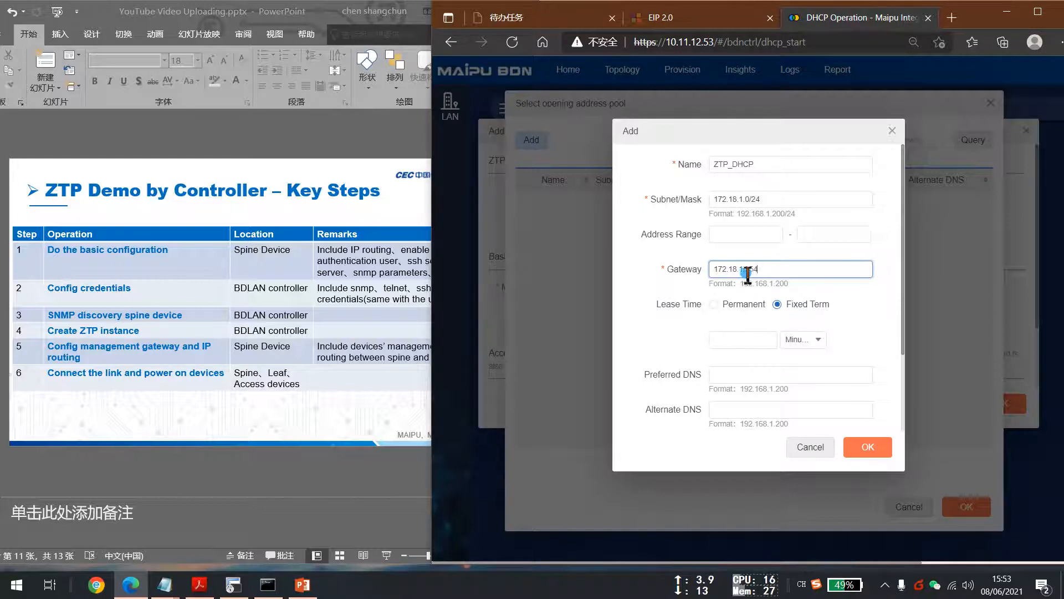
Set the pool's fixed lease time to 1 Day.
{"action": "left_click", "coordinate": [798, 339]}
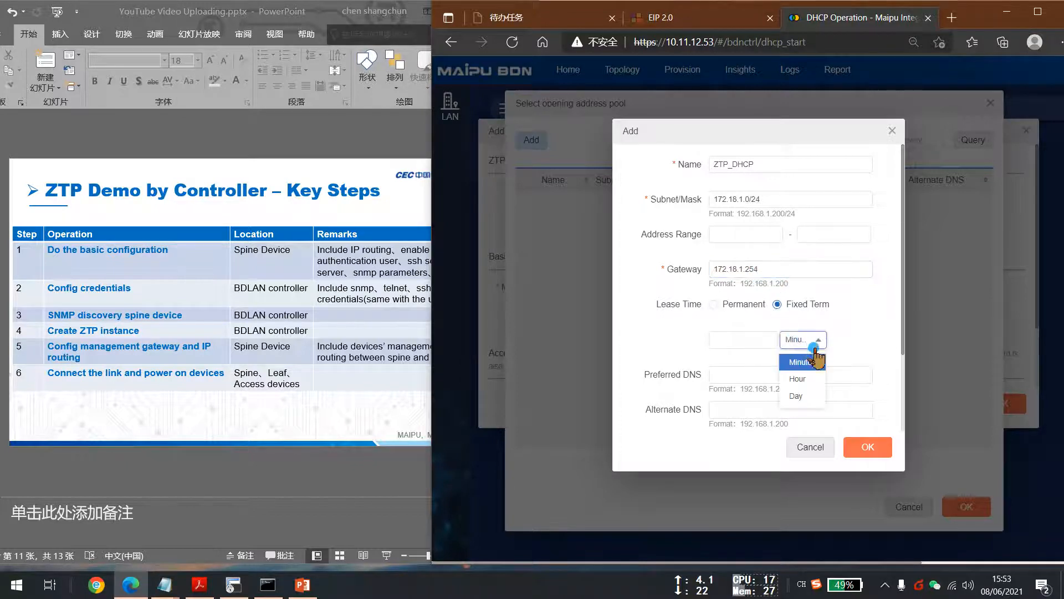
{"action": "left_click", "coordinate": [796, 395]}
{"action": "left_click", "coordinate": [744, 344]}
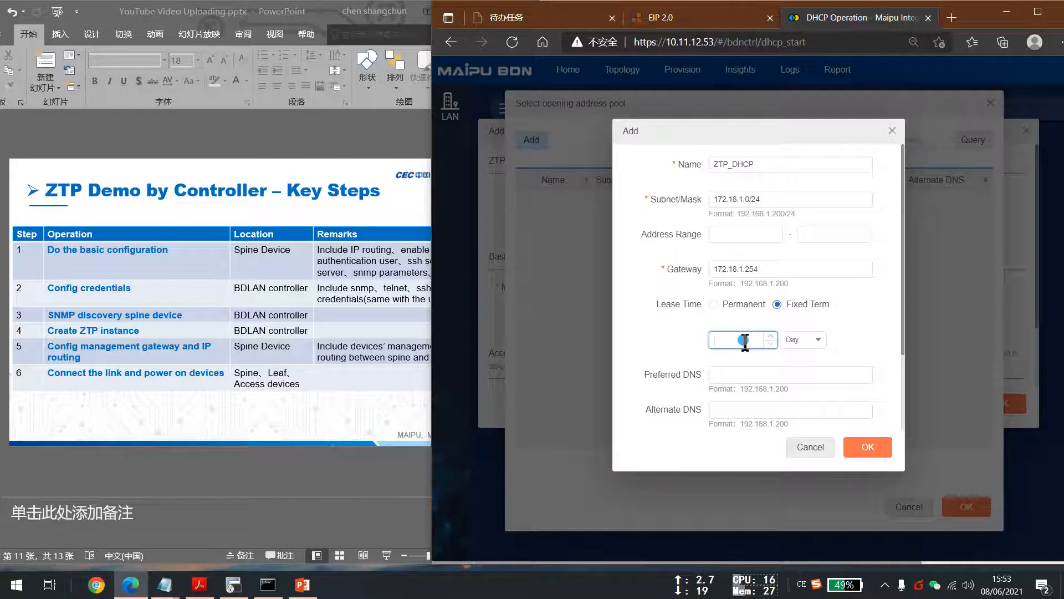
{"action": "type", "text": "1"}
{"action": "left_click", "coordinate": [859, 323]}
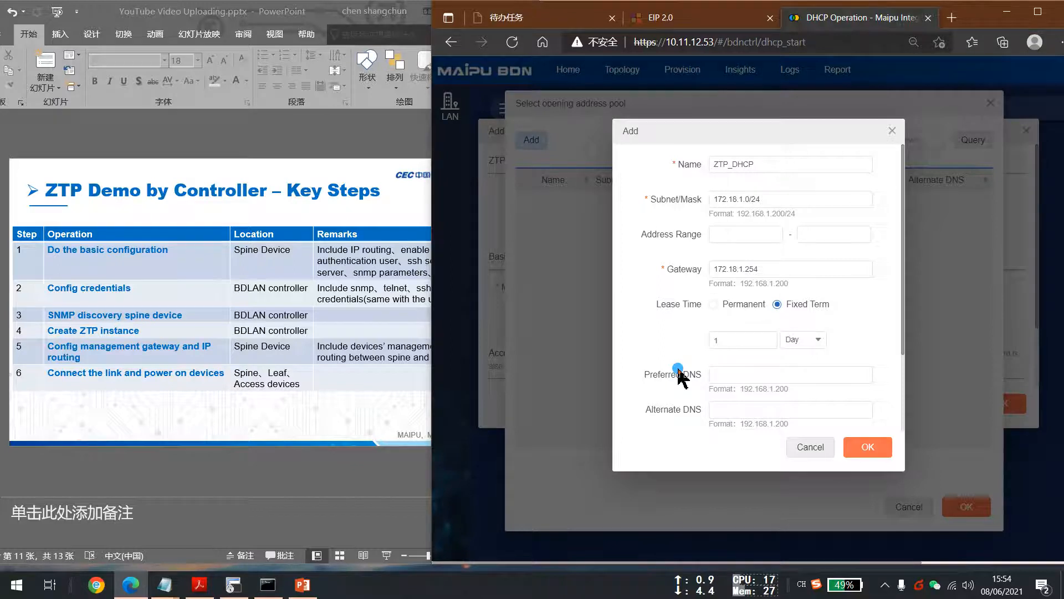
{"action": "left_click", "coordinate": [715, 381]}
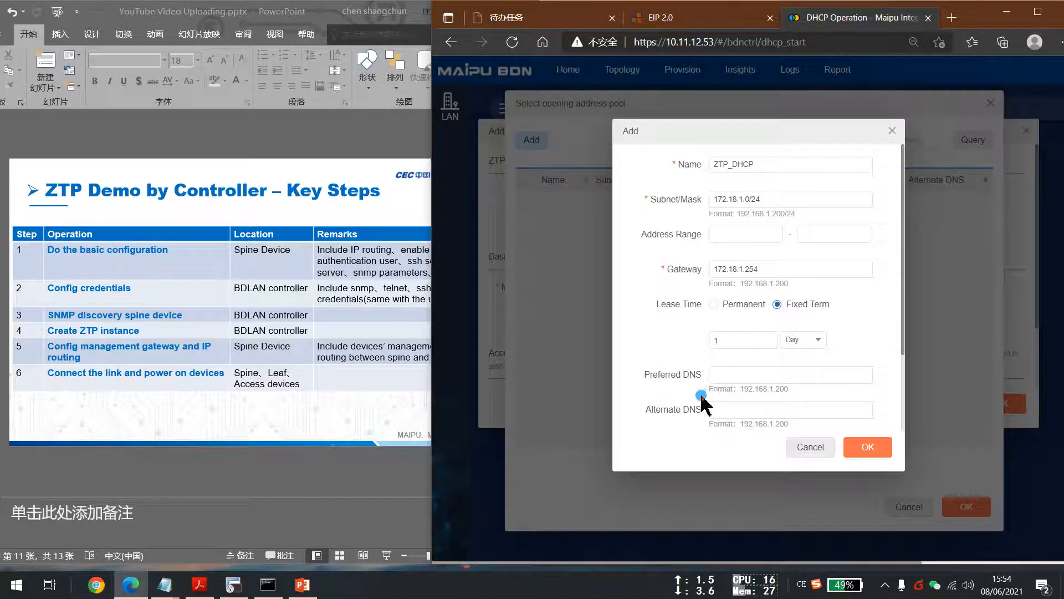
Set the pool's address range from 172.18.1.1 to 172.18.1.200 and save the address pool.
{"action": "left_click", "coordinate": [737, 234]}
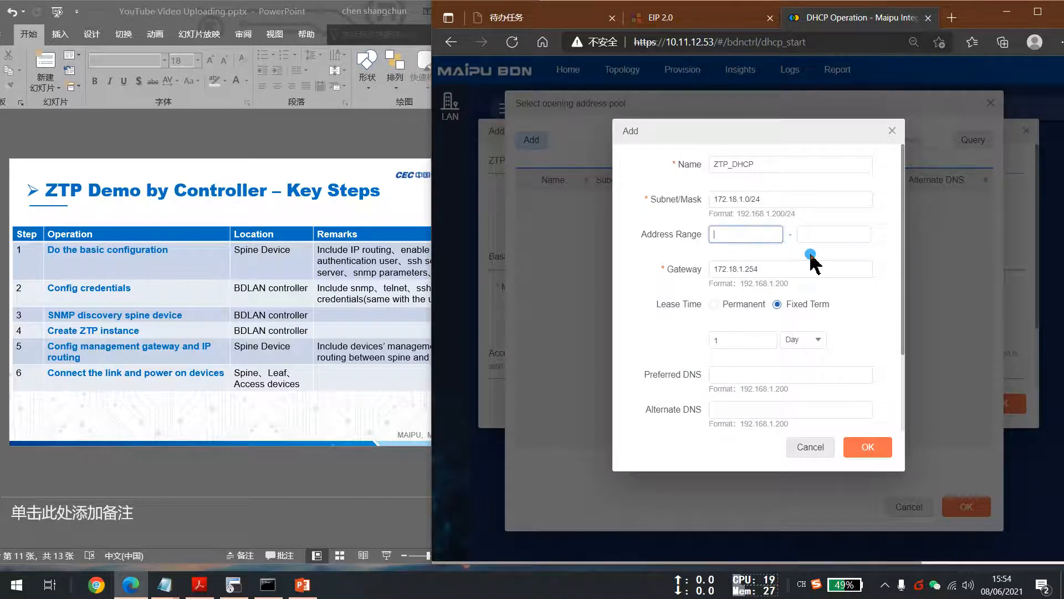
{"action": "type", "text": "172.17"}
{"action": "type", "text": ".1.1"}
{"action": "key", "text": "Tab"}
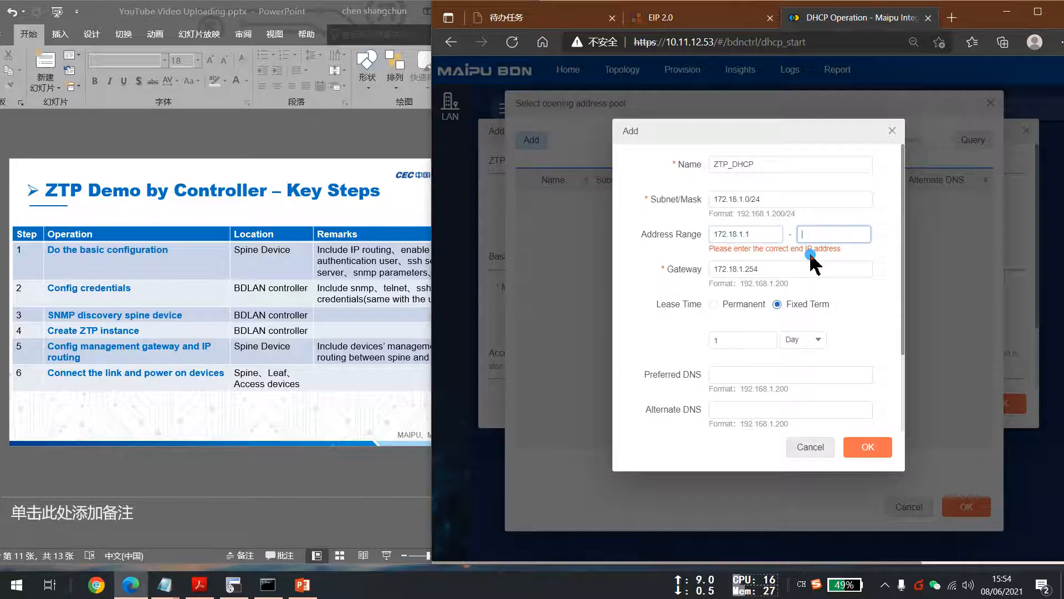
{"action": "type", "text": "172.1"}
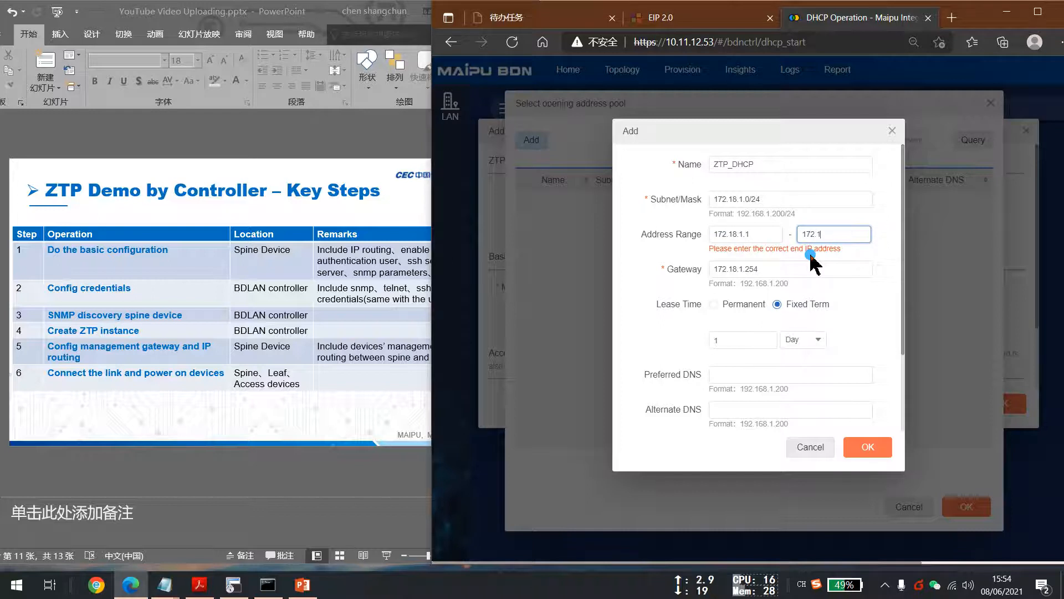
{"action": "type", "text": "8.1.200"}
{"action": "left_click", "coordinate": [762, 265]}
{"action": "left_click", "coordinate": [842, 237]}
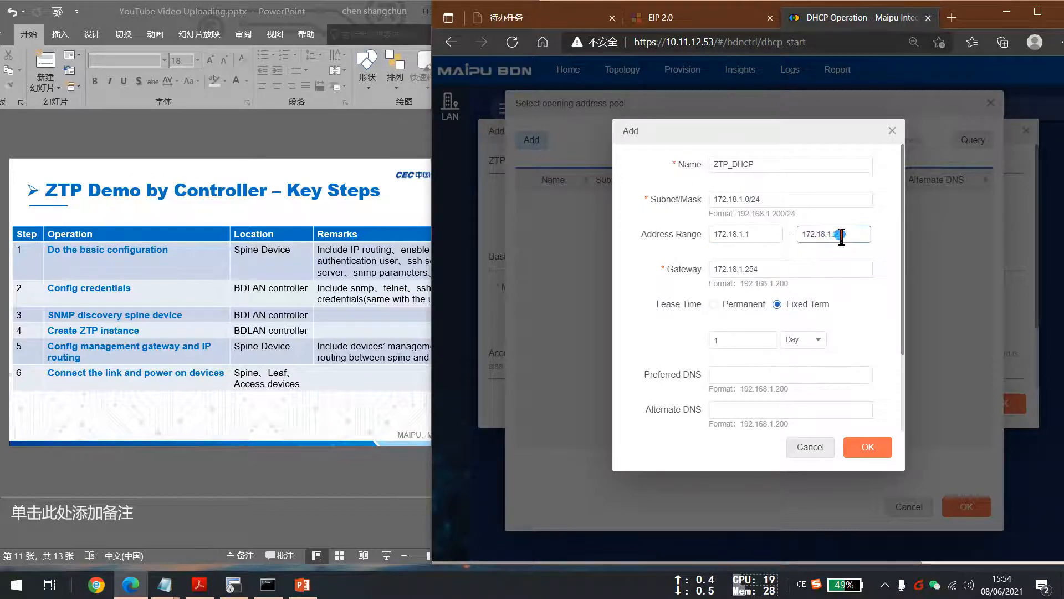
{"action": "left_click", "coordinate": [835, 236]}
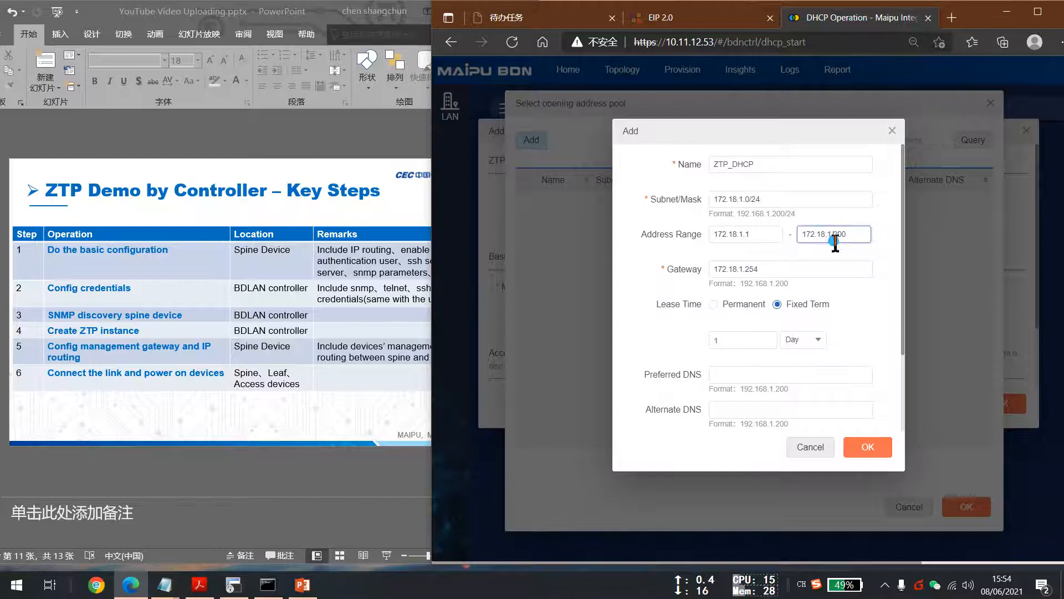
{"action": "left_click", "coordinate": [863, 314]}
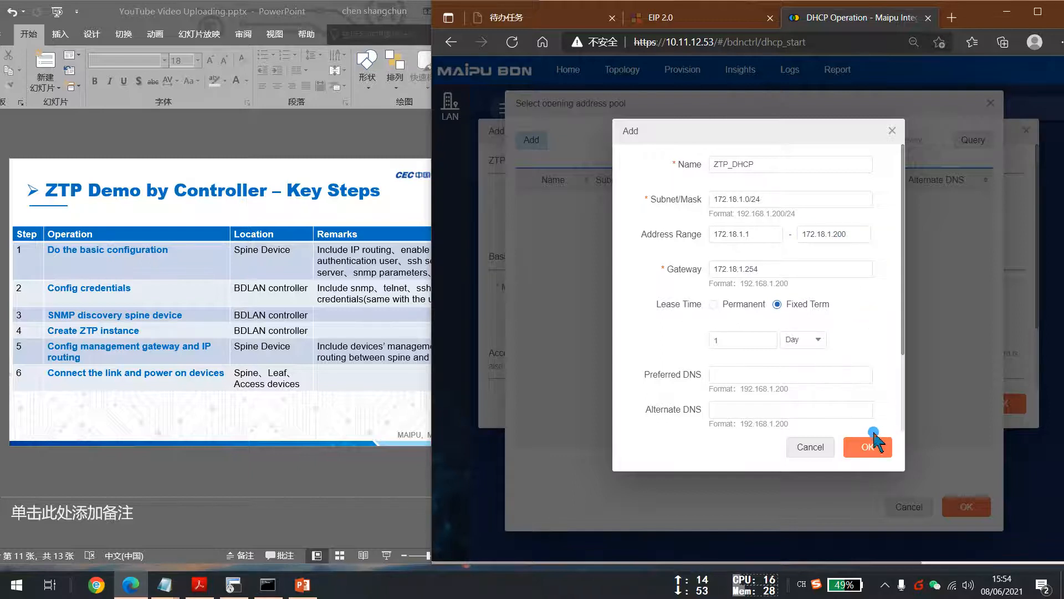
{"action": "left_click", "coordinate": [868, 448]}
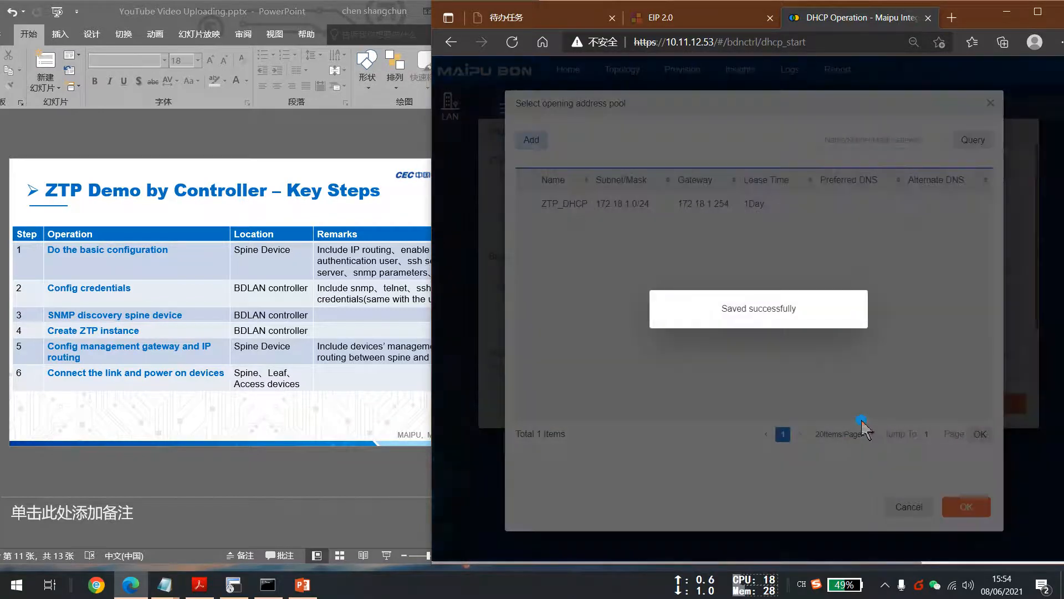
Select the ZTP_DHCP pool as the opening address pool and confirm.
{"action": "left_click", "coordinate": [525, 224]}
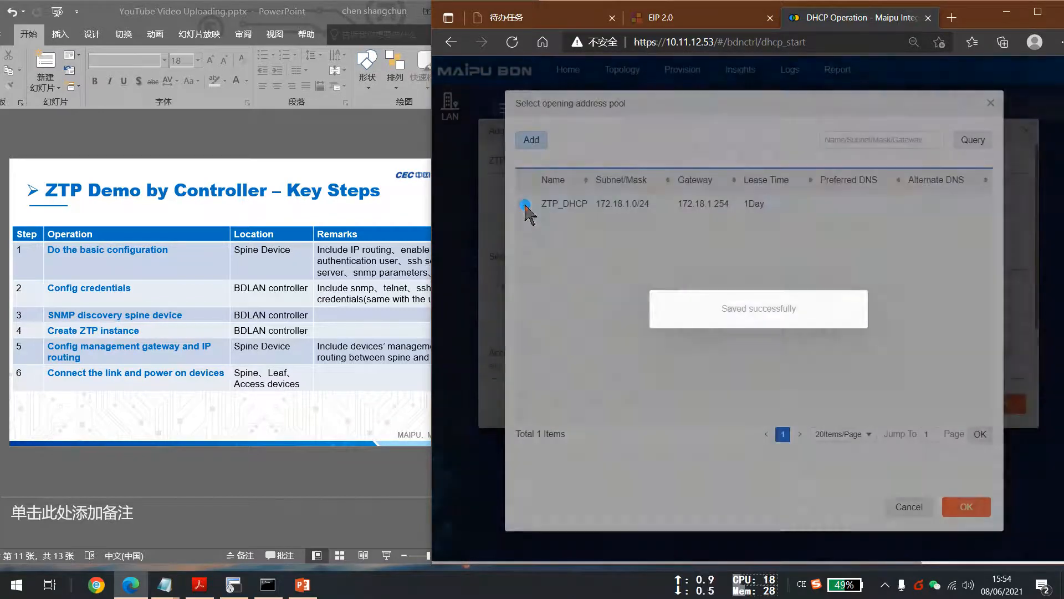
{"action": "left_click", "coordinate": [526, 204]}
{"action": "left_click", "coordinate": [979, 499]}
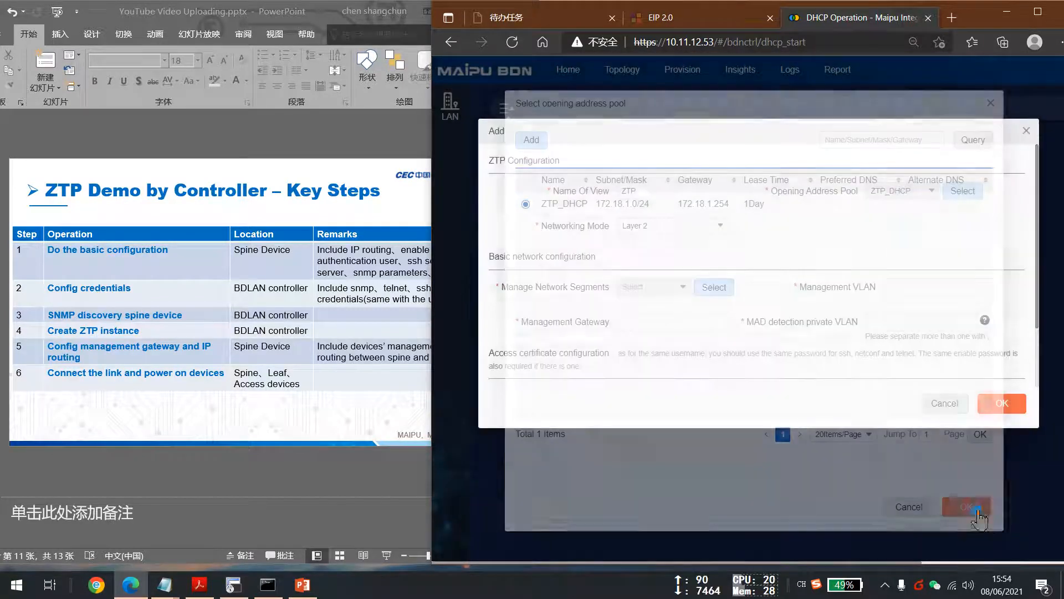
Set the ZTP networking mode to Layer 3.
{"action": "left_click", "coordinate": [596, 251]}
{"action": "left_click_drag", "start_coordinate": [541, 226], "coordinate": [611, 235]}
{"action": "left_click", "coordinate": [668, 224]}
{"action": "left_click", "coordinate": [655, 266]}
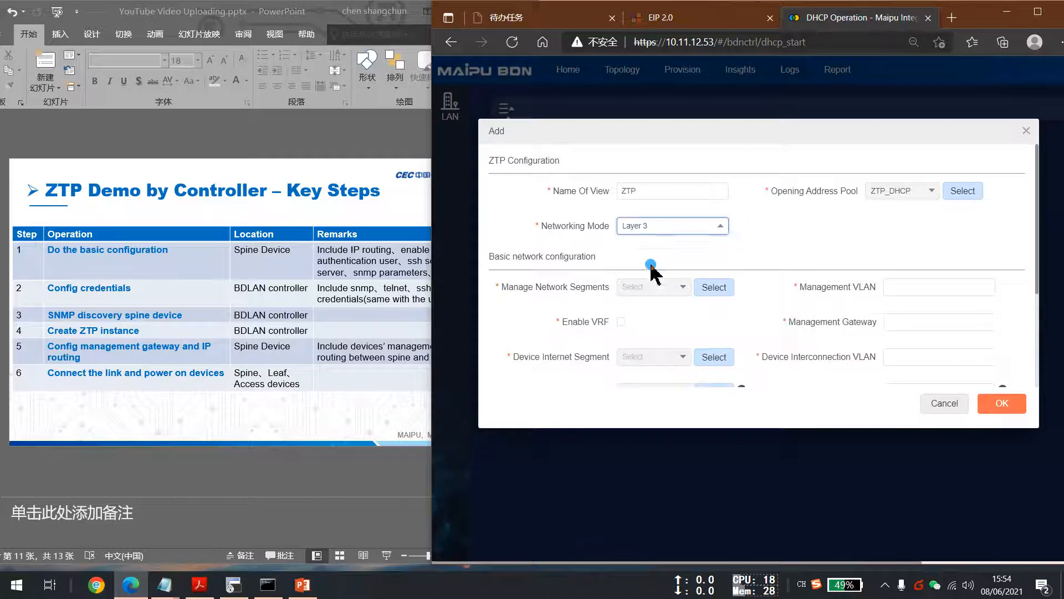
Switch the networking mode to Layer 2 and review its basic network configuration fields.
{"action": "left_click", "coordinate": [671, 228]}
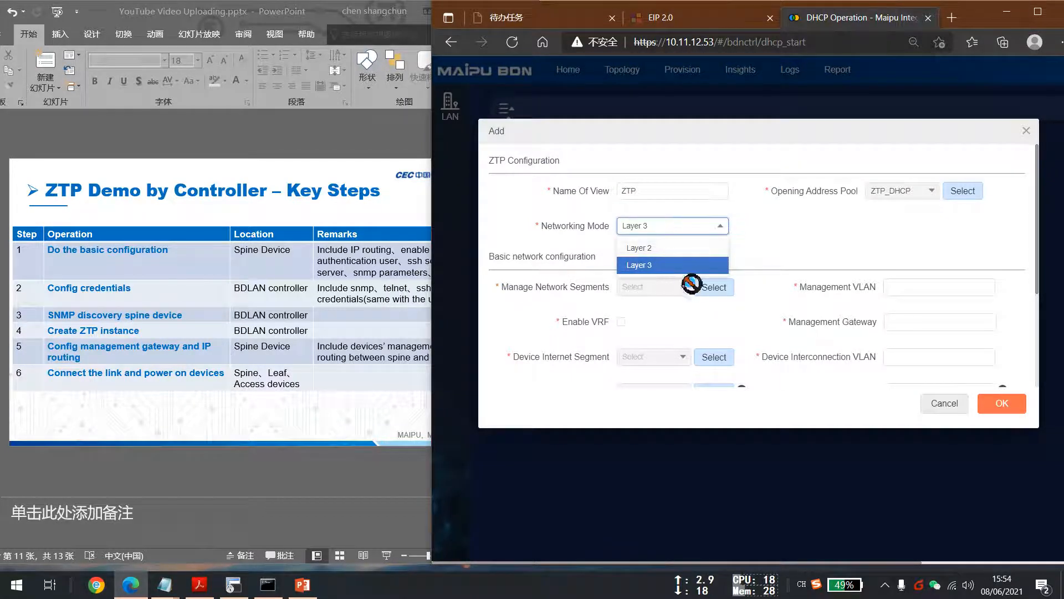
{"action": "left_click", "coordinate": [650, 248]}
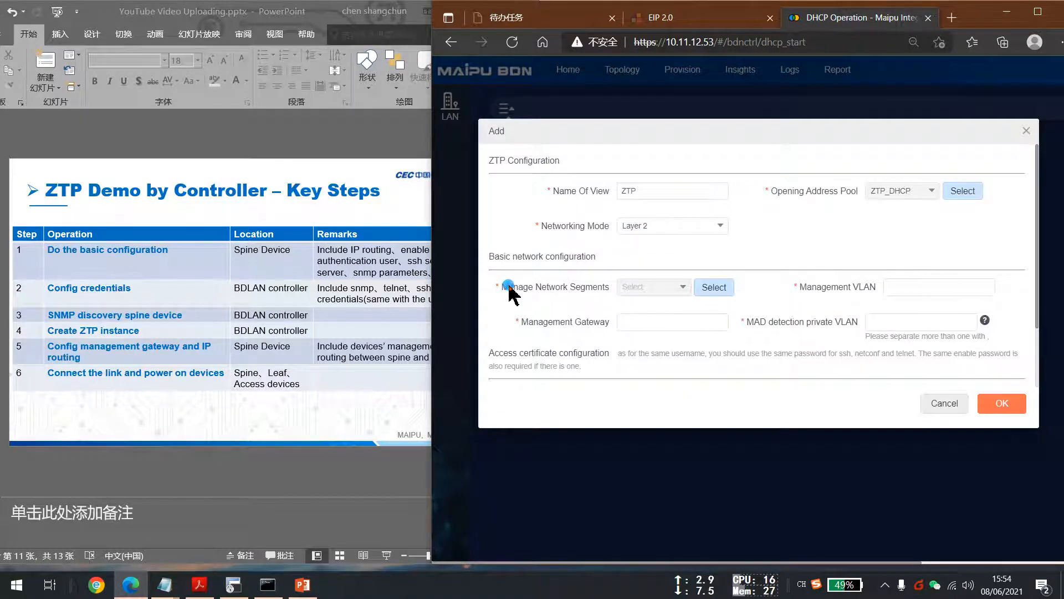
{"action": "left_click_drag", "start_coordinate": [501, 287], "coordinate": [610, 288]}
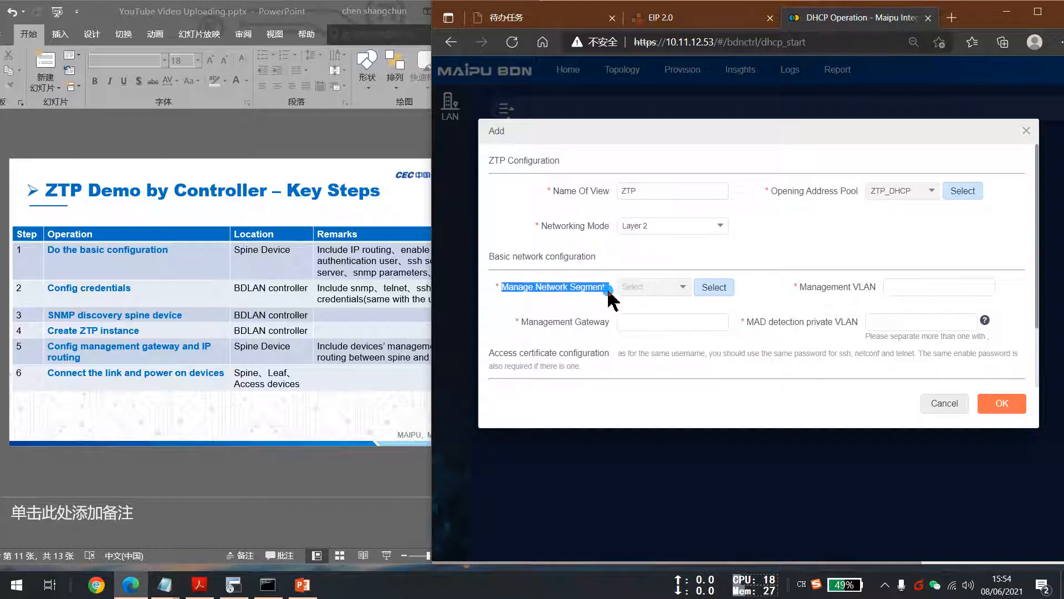
{"action": "left_click", "coordinate": [802, 287]}
{"action": "left_click_drag", "start_coordinate": [802, 287], "coordinate": [879, 287]}
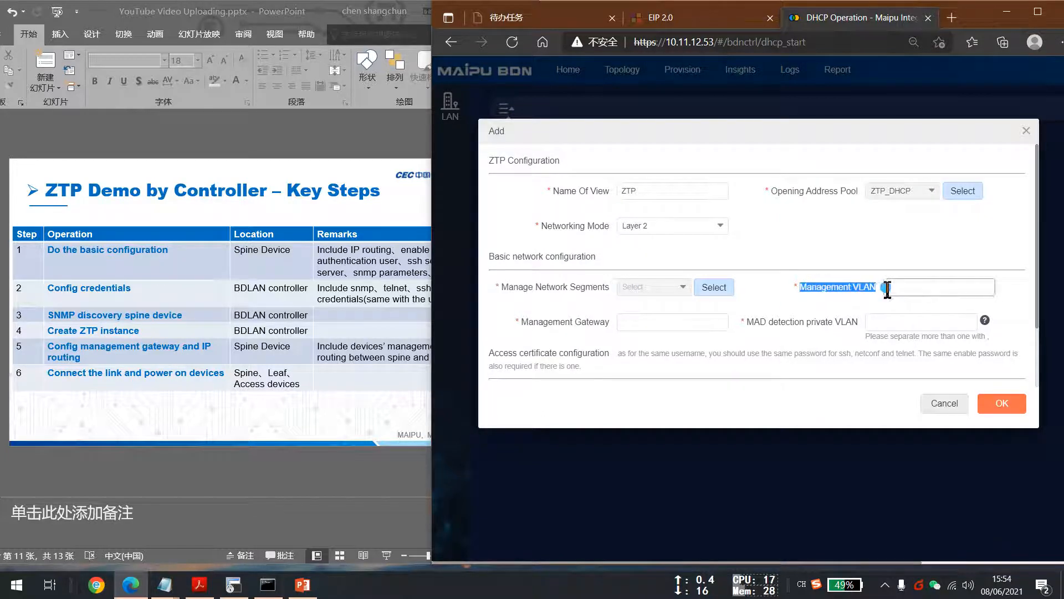
{"action": "left_click_drag", "start_coordinate": [522, 322], "coordinate": [612, 327]}
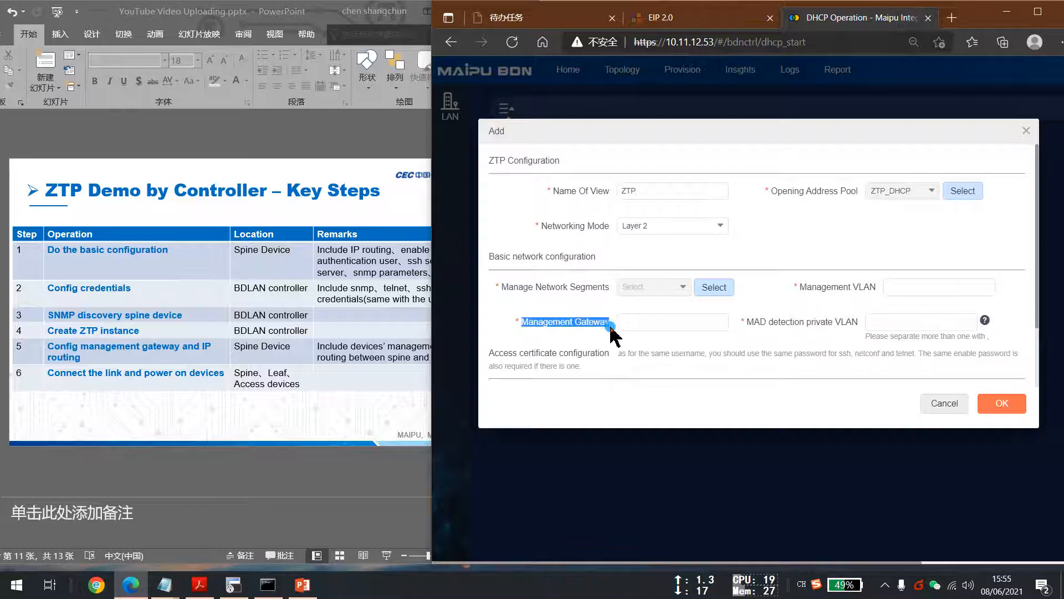
Switch the networking mode back to Layer 3 and review its basic network configuration fields.
{"action": "left_click", "coordinate": [782, 314]}
{"action": "left_click", "coordinate": [672, 228]}
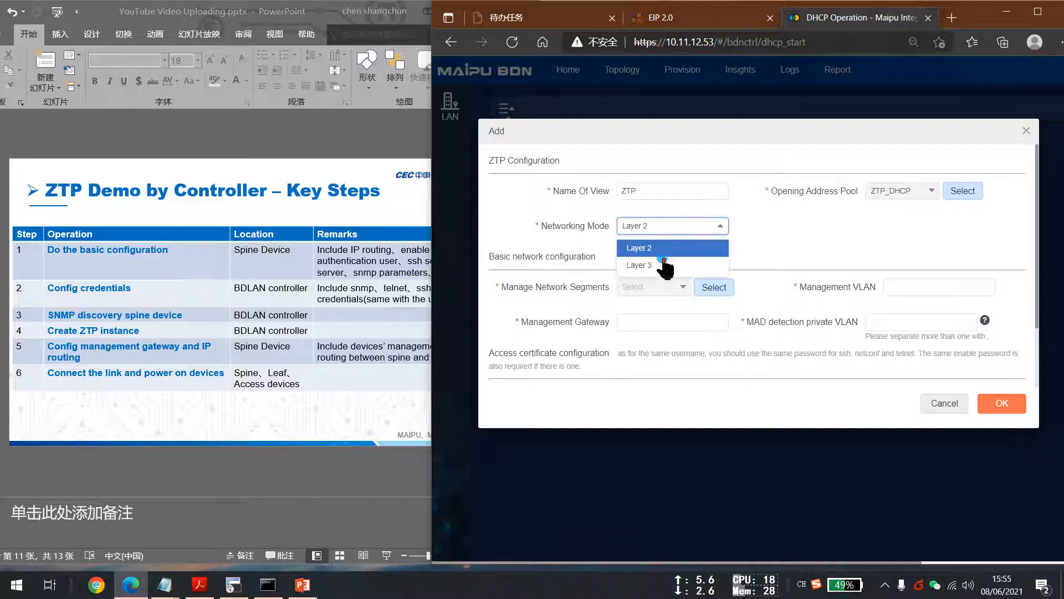
{"action": "left_click", "coordinate": [649, 264]}
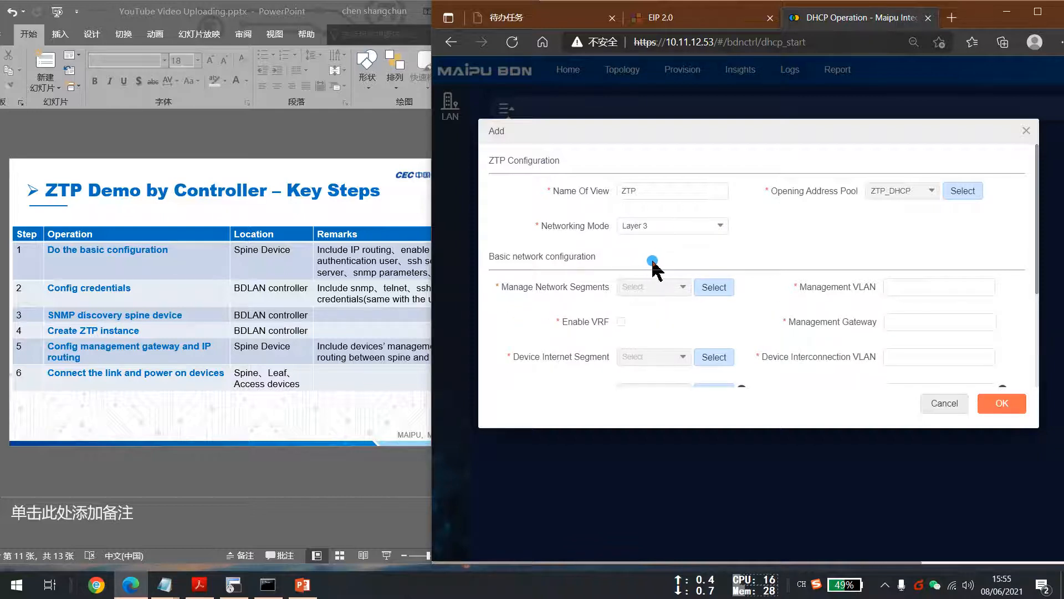
{"action": "scroll", "coordinate": [661, 322], "scroll_direction": "down", "scroll_amount": 2}
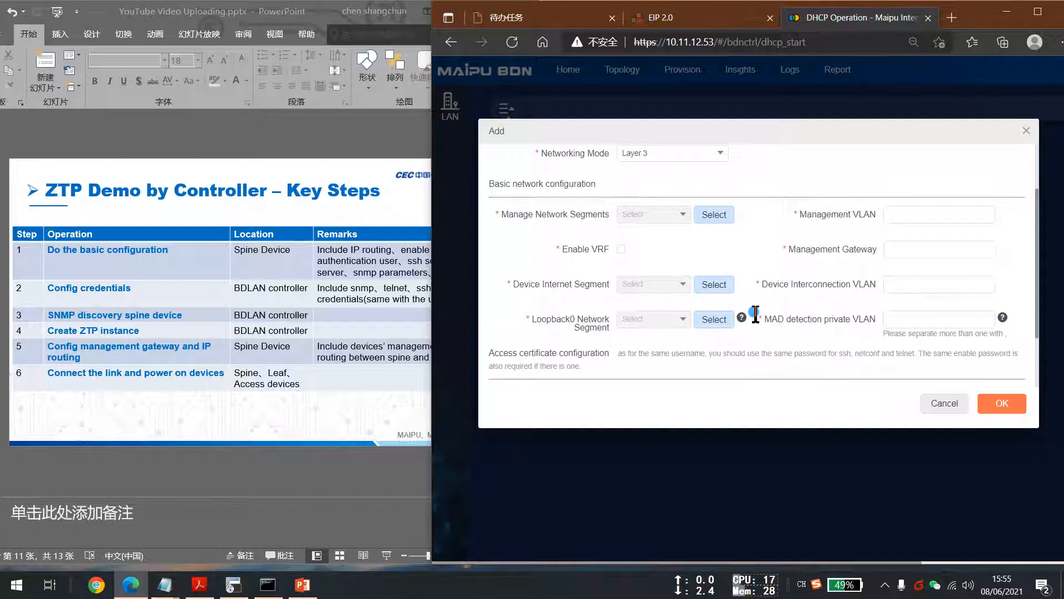
{"action": "scroll", "coordinate": [679, 282], "scroll_direction": "up", "scroll_amount": 2}
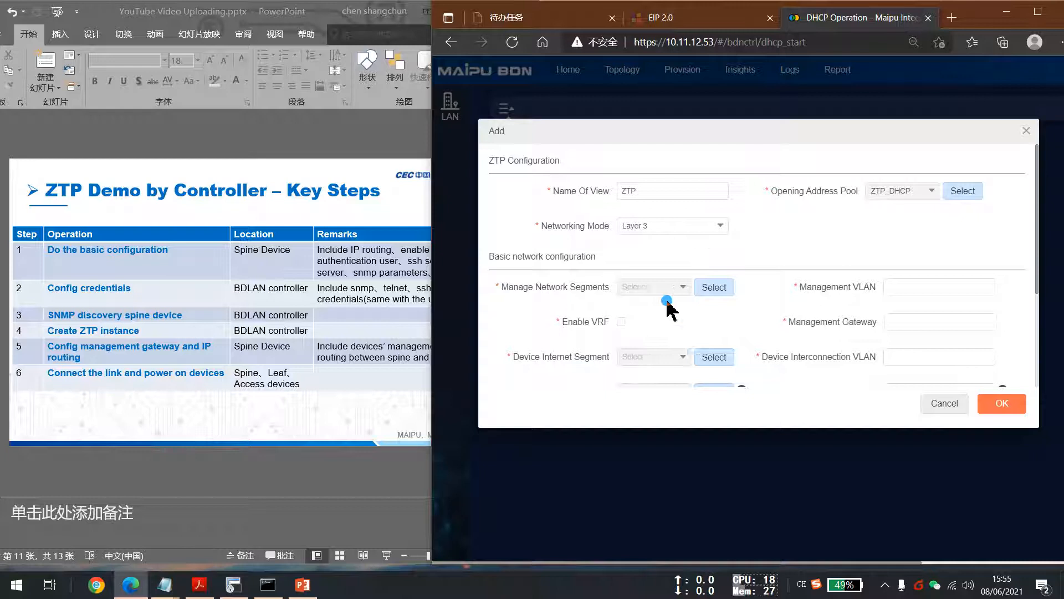
{"action": "left_click_drag", "start_coordinate": [502, 286], "coordinate": [613, 294]}
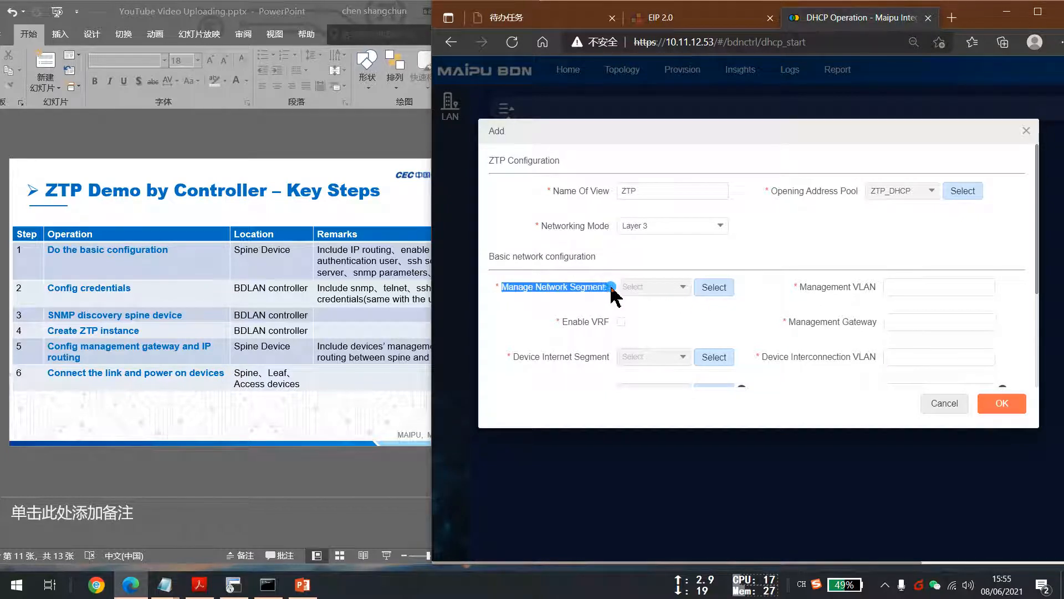
Open the management segment selection and add a new segment named ZTP_Management.
{"action": "left_click", "coordinate": [719, 287]}
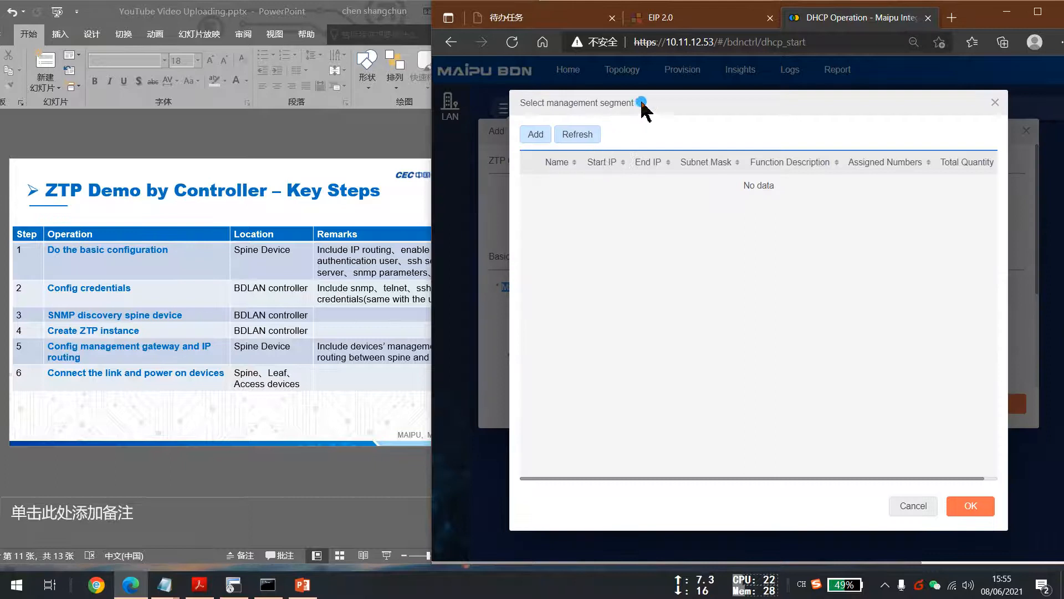
{"action": "left_click_drag", "start_coordinate": [641, 102], "coordinate": [719, 113]}
{"action": "left_click", "coordinate": [613, 145]}
{"action": "left_click", "coordinate": [756, 161]}
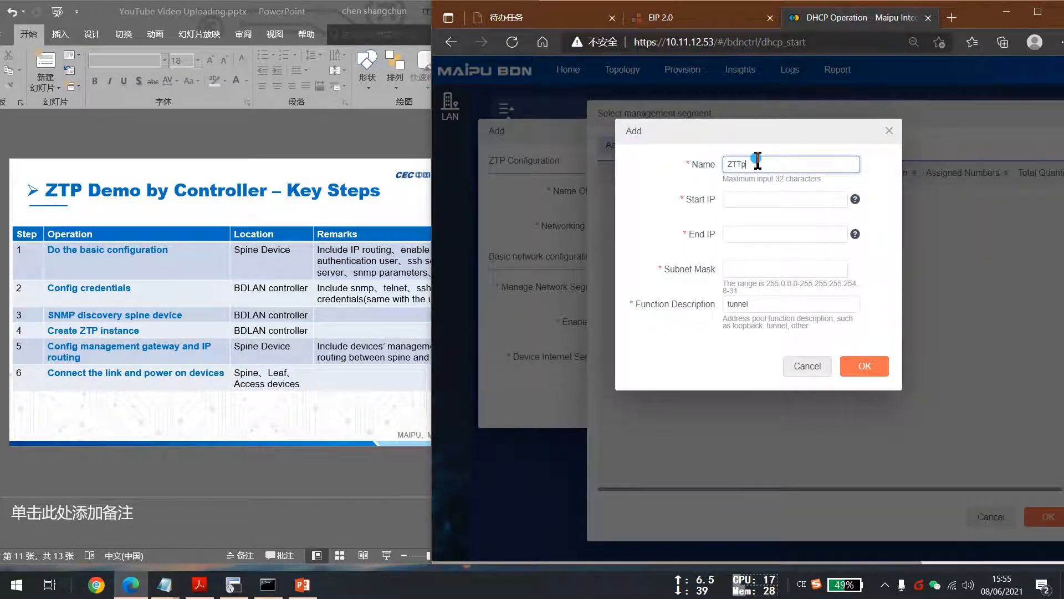
{"action": "type", "text": "ZTP_Managme"}
Set the segment's start IP to 172.17.99.1, end IP to 172.17.99.200 and subnet mask to 24.
{"action": "left_click", "coordinate": [769, 200]}
{"action": "type", "text": "172.17"}
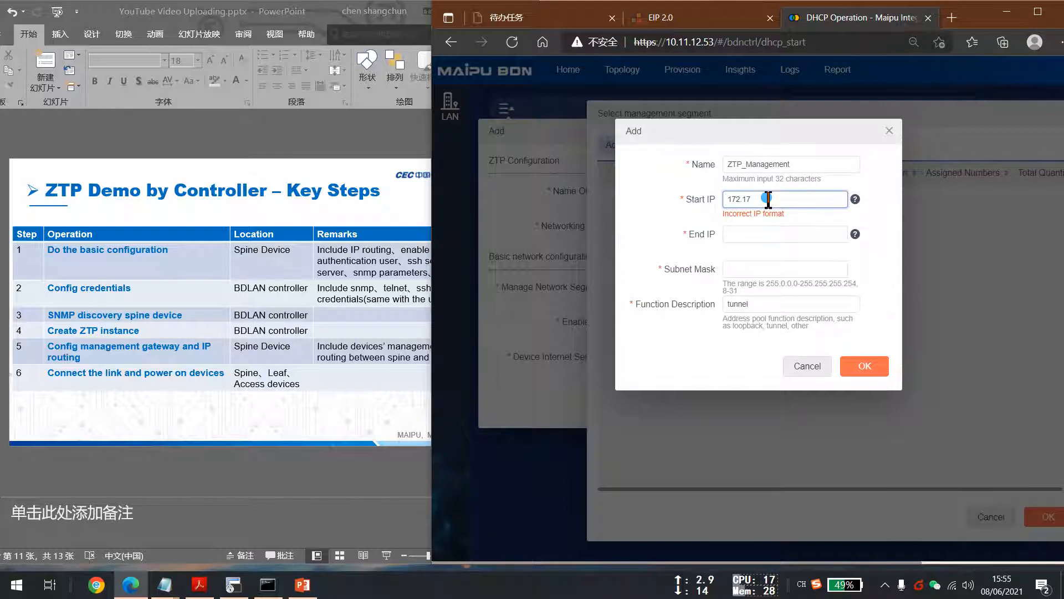
{"action": "type", "text": "99.1"}
{"action": "key", "text": "Tab"}
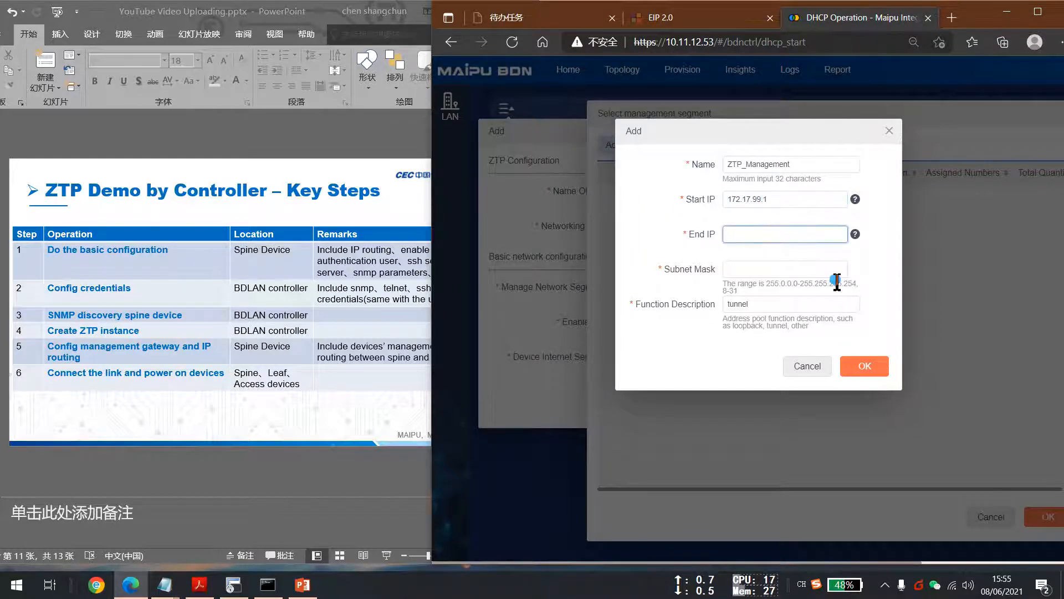
{"action": "type", "text": "172.17."}
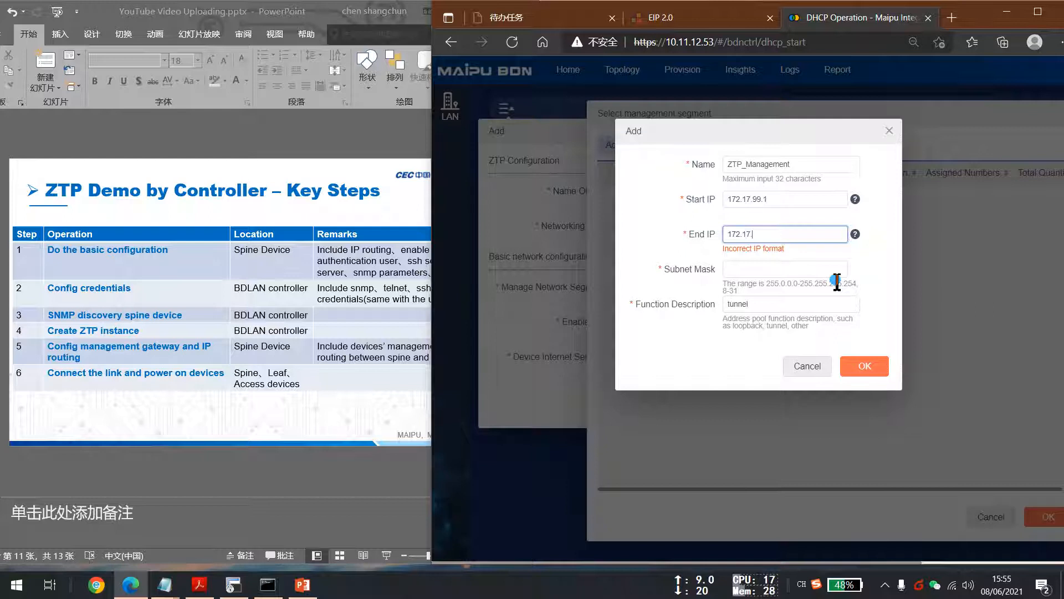
{"action": "type", "text": "99.200"}
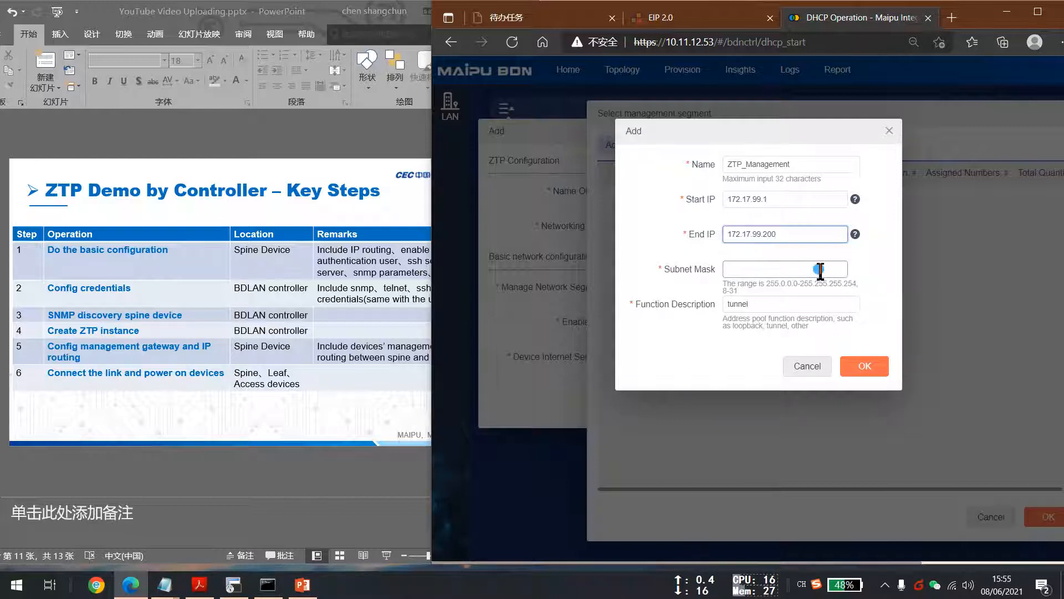
{"action": "left_click", "coordinate": [815, 270]}
{"action": "type", "text": "24"}
{"action": "key", "text": "Tab"}
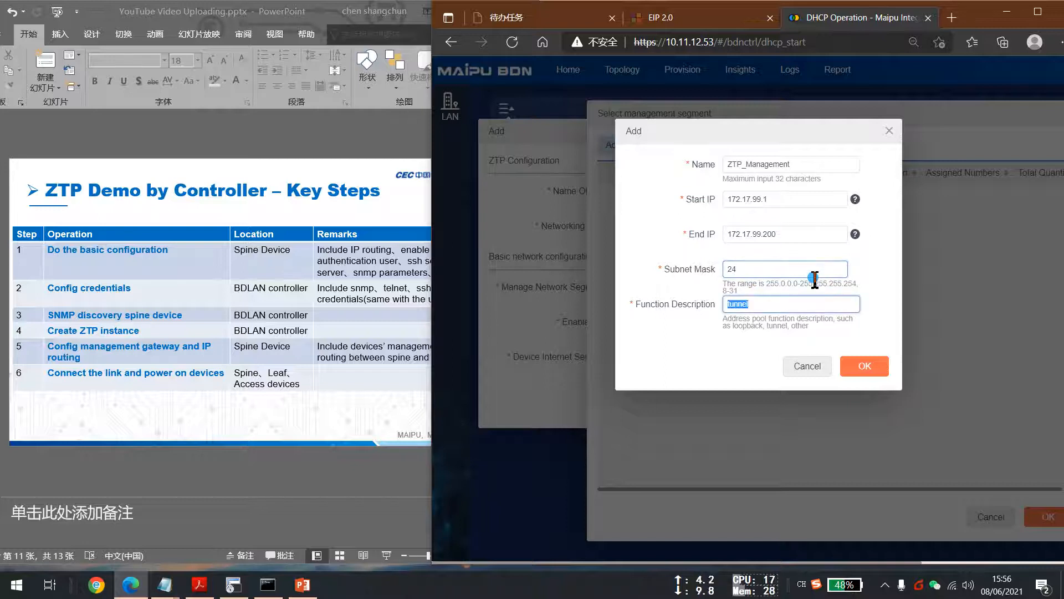
Save the segment with function description ZTP_Management and select it as the managed network segment.
{"action": "key", "text": "BackSpace"}
{"action": "type", "text": "Z"}
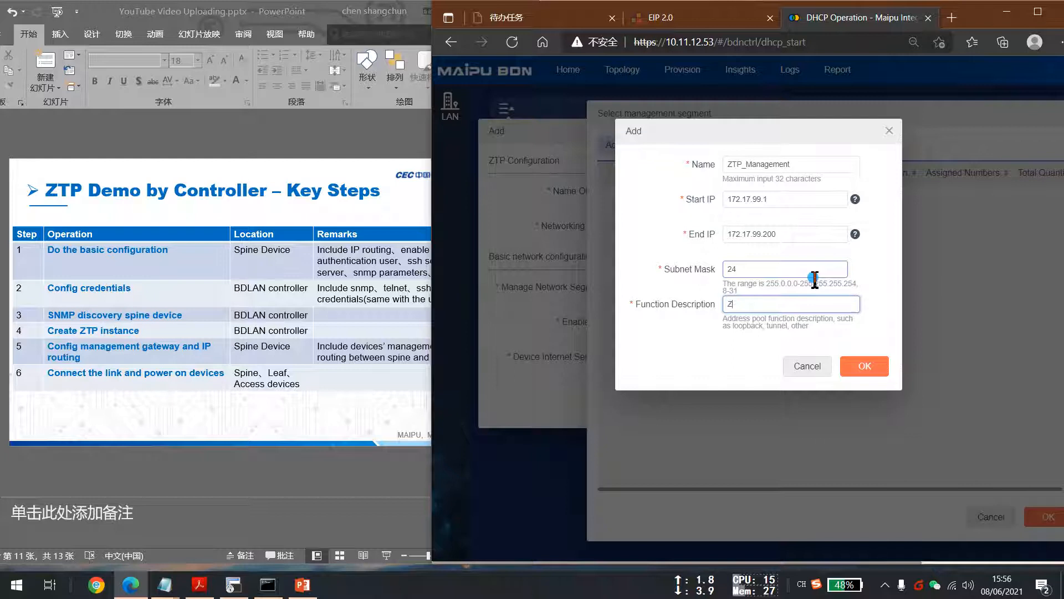
{"action": "type", "text": "TP_Managem"}
{"action": "left_click", "coordinate": [864, 366]}
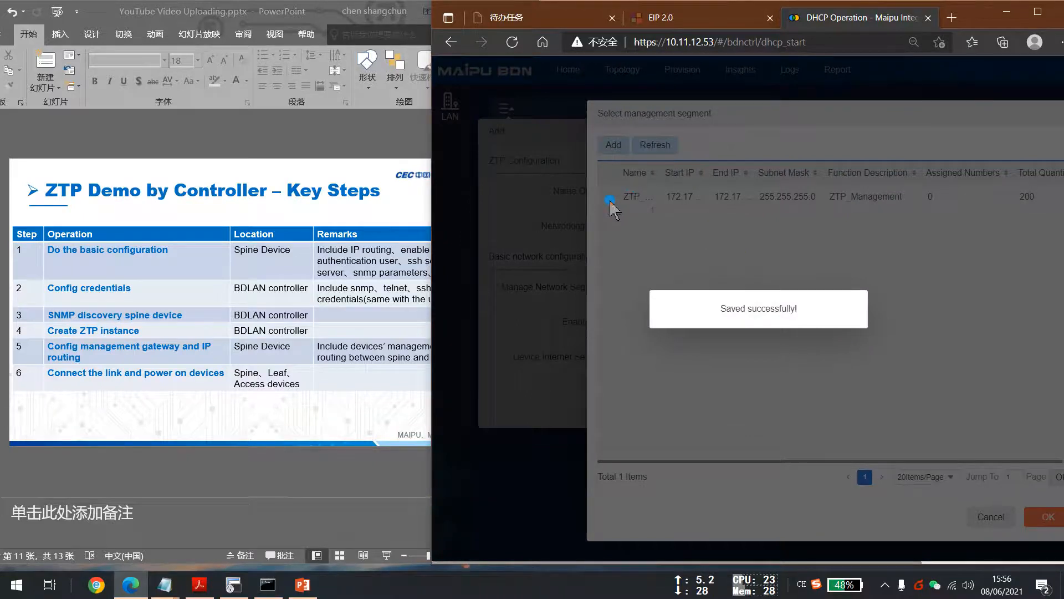
{"action": "left_click", "coordinate": [607, 197]}
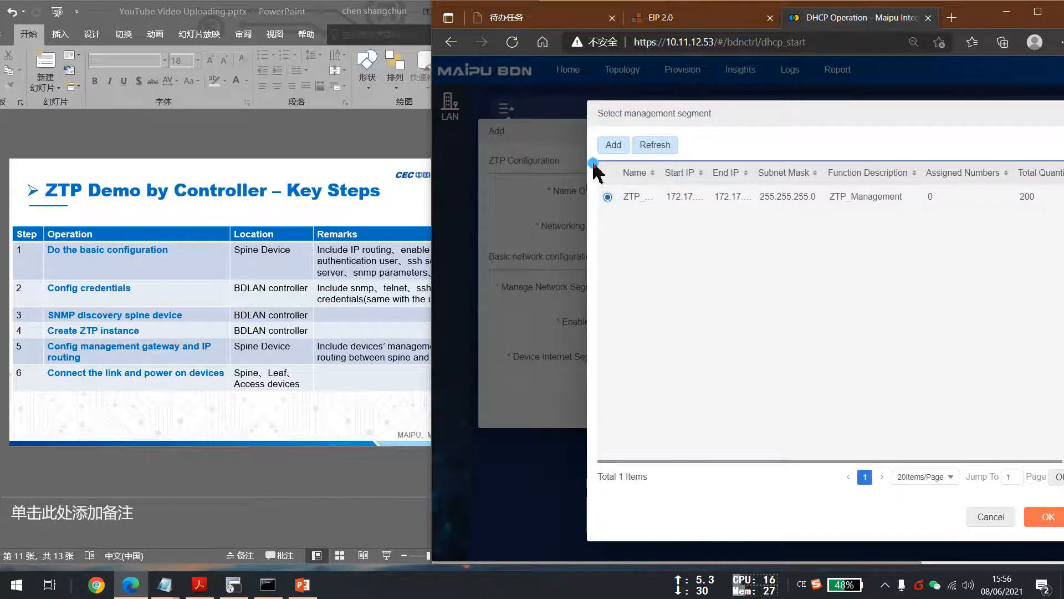
{"action": "left_click", "coordinate": [1039, 518]}
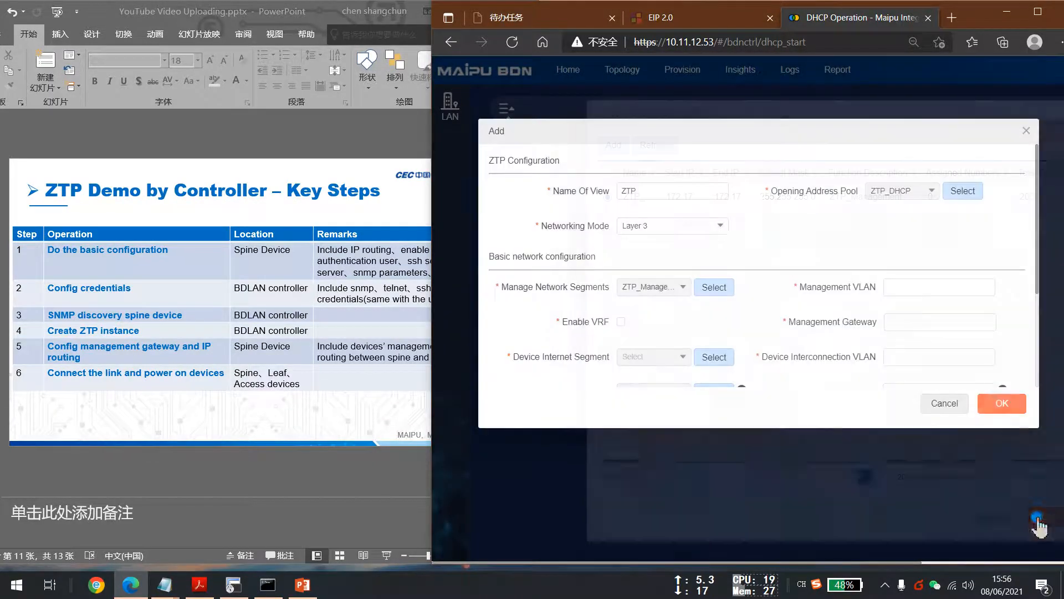
Set the management VLAN to 99 and the management gateway to 172.17.99.254.
{"action": "left_click", "coordinate": [955, 286]}
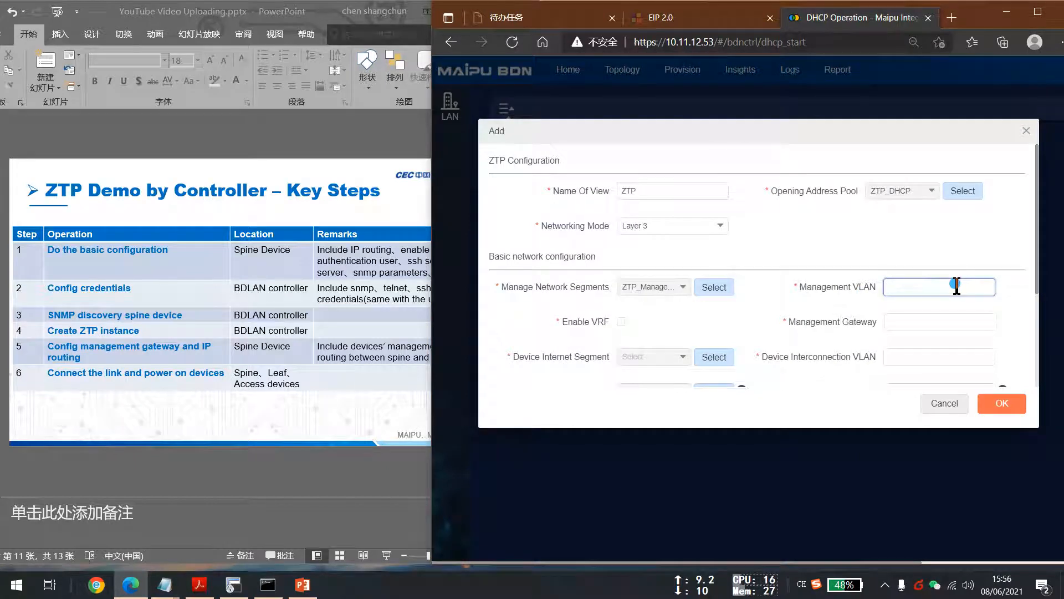
{"action": "left_click", "coordinate": [936, 321]}
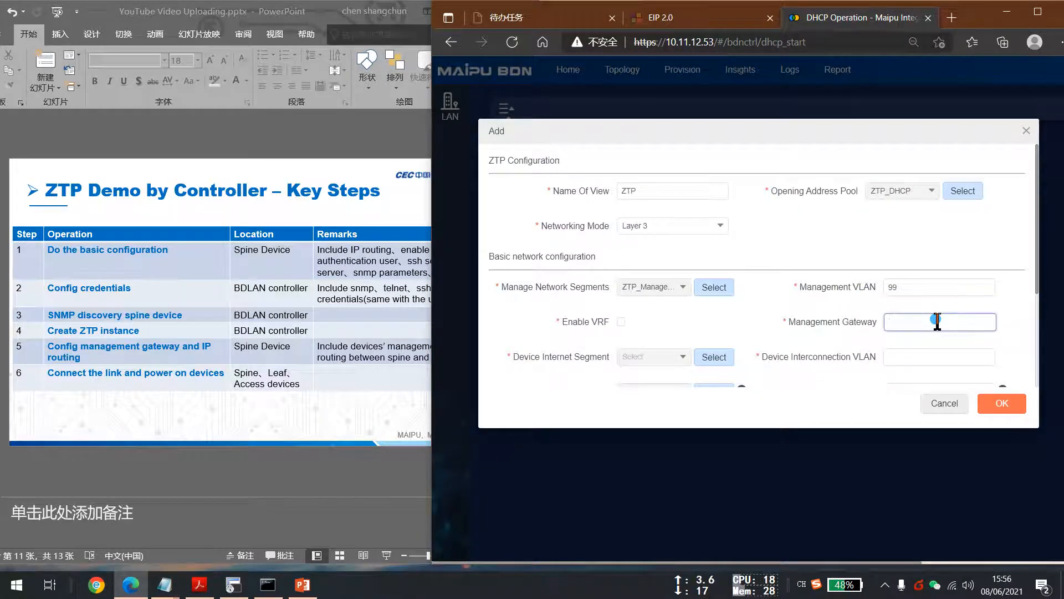
{"action": "type", "text": "172"}
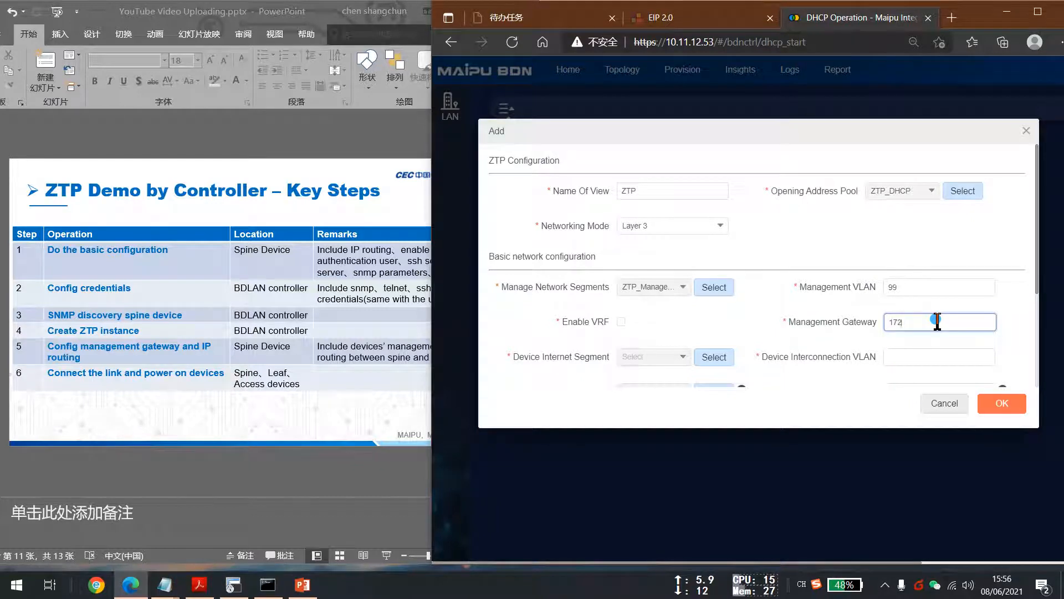
{"action": "type", "text": ".17.99.254"}
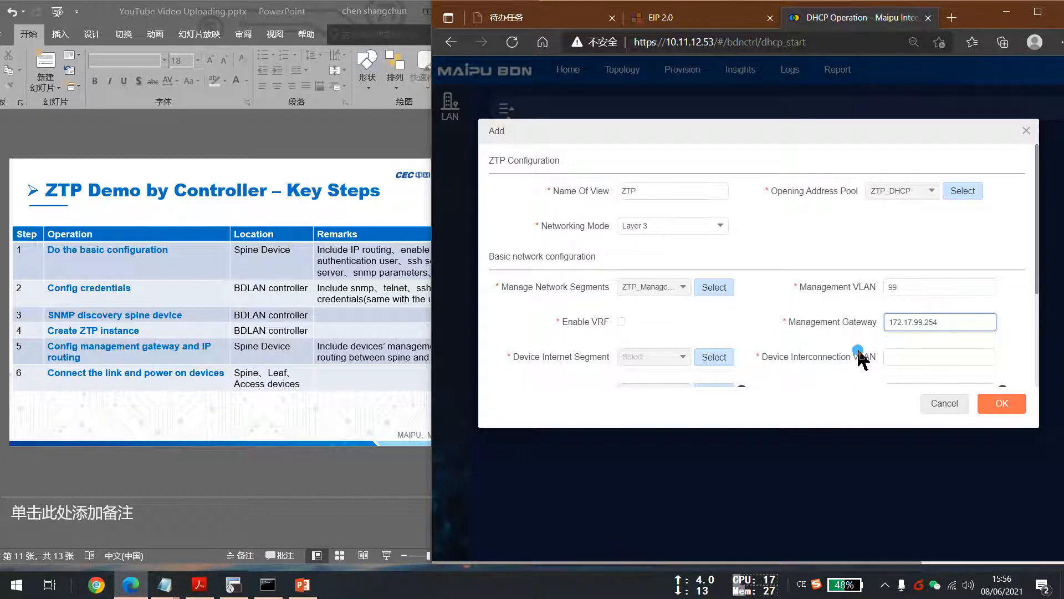
Open the device internet segment selection and add a new segment named ZTP_interconenct.
{"action": "scroll", "coordinate": [743, 341], "scroll_direction": "down", "scroll_amount": 1}
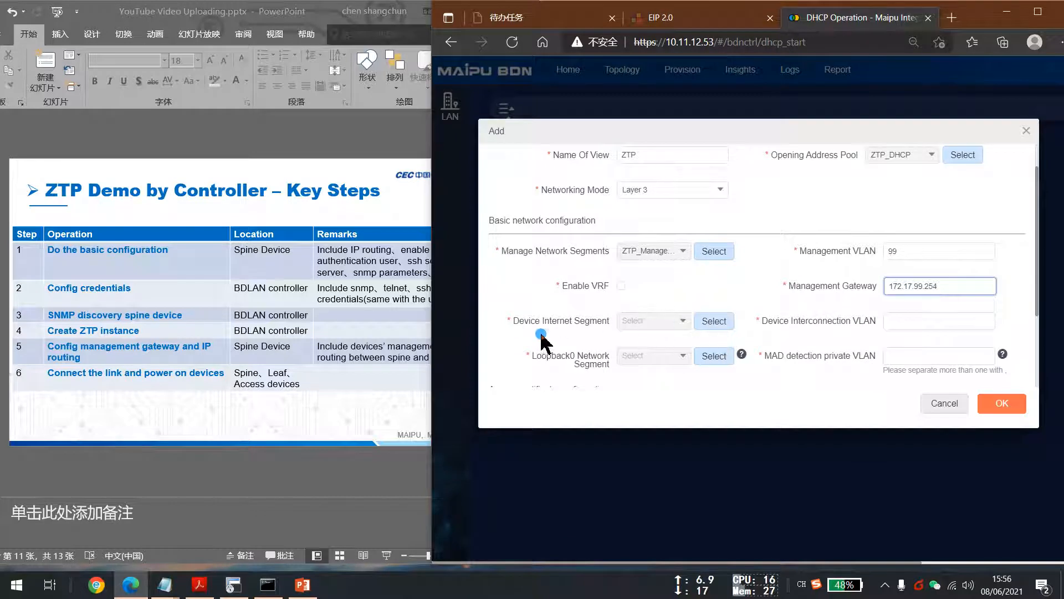
{"action": "left_click_drag", "start_coordinate": [513, 321], "coordinate": [615, 325]}
{"action": "left_click_drag", "start_coordinate": [500, 324], "coordinate": [642, 321]}
{"action": "left_click", "coordinate": [716, 321]}
{"action": "left_click", "coordinate": [536, 134]}
{"action": "left_click", "coordinate": [749, 164]}
{"action": "type", "text": "ZTp"}
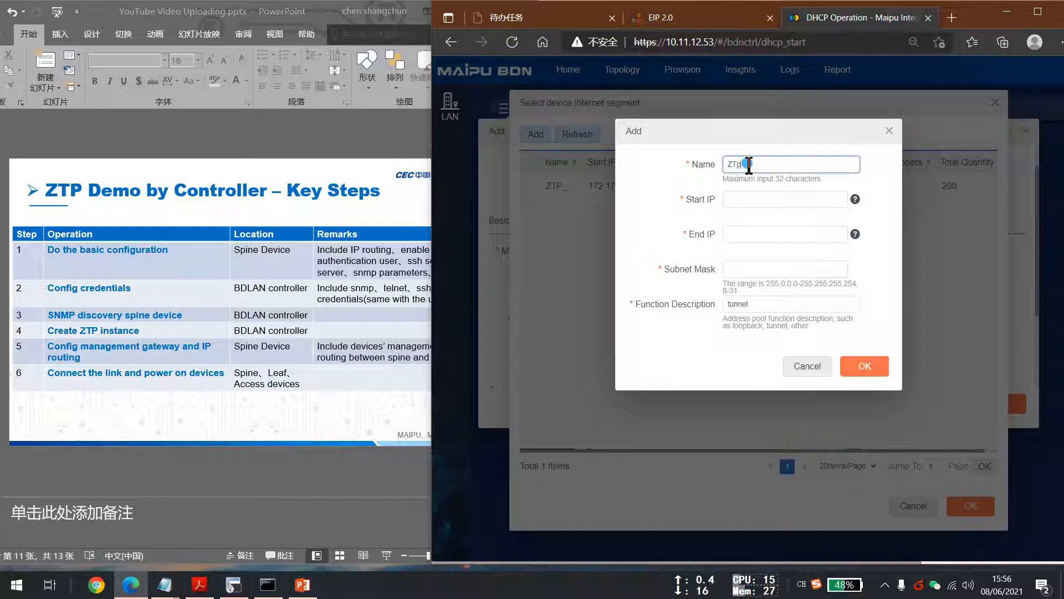
{"action": "key", "text": "BackSpace"}
{"action": "type", "text": "P_Interconenct"}
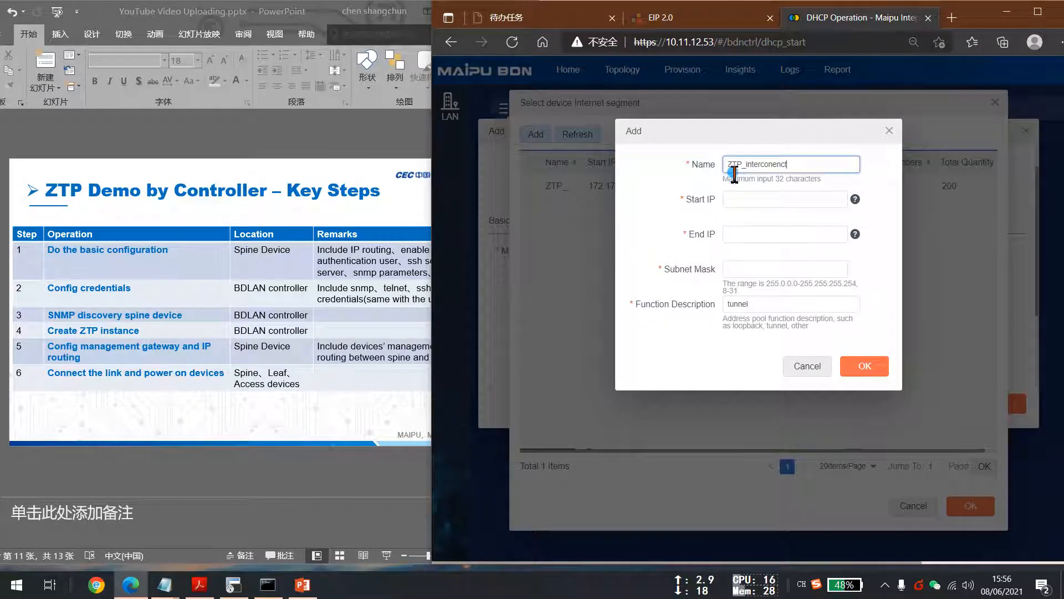
Set the segment's start IP to 172.17.222.1, end IP to 172.17.222.100 and subnet mask to 24.
{"action": "left_click", "coordinate": [758, 201]}
{"action": "type", "text": "172"}
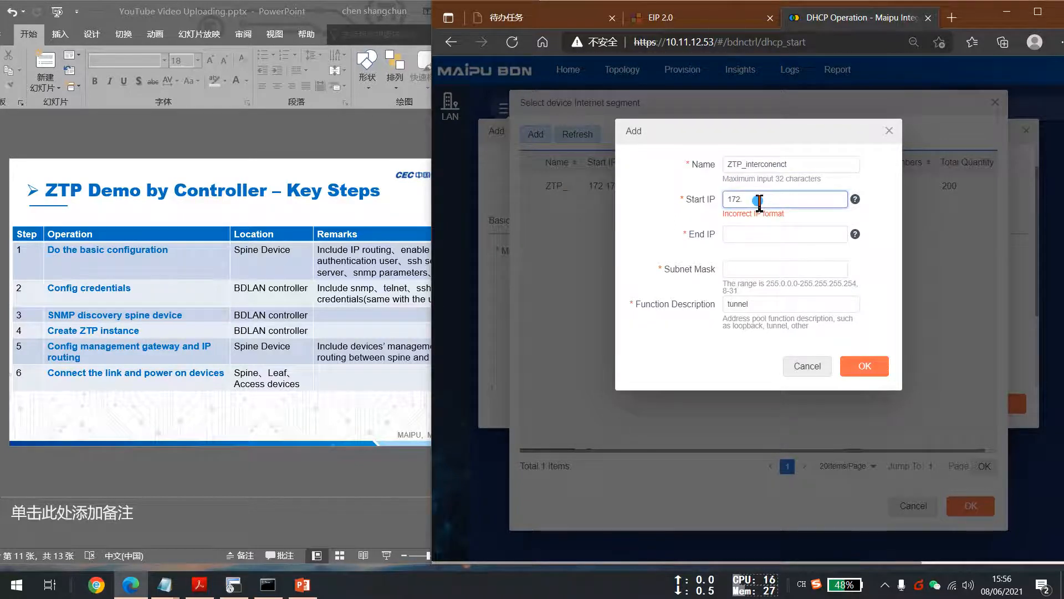
{"action": "type", "text": ".17"}
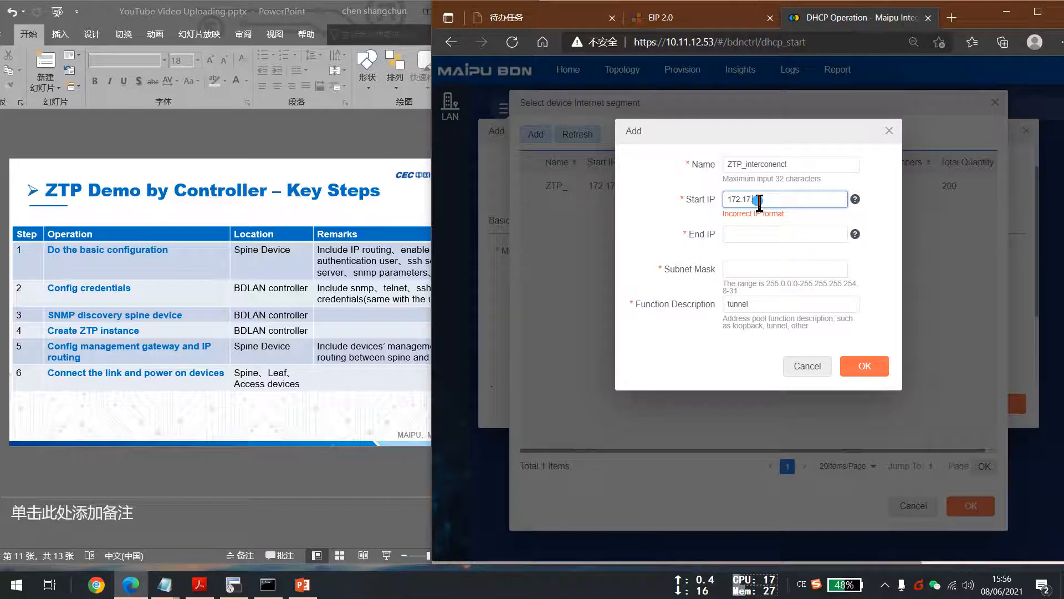
{"action": "type", "text": ".12.1"}
{"action": "key", "text": "Tab"}
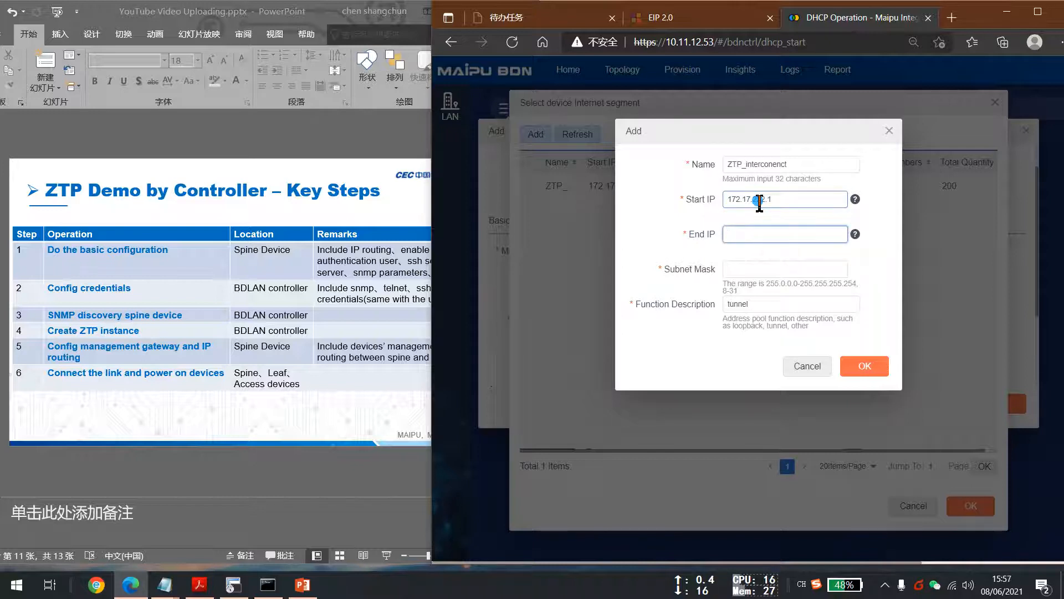
{"action": "type", "text": "172.17.222"}
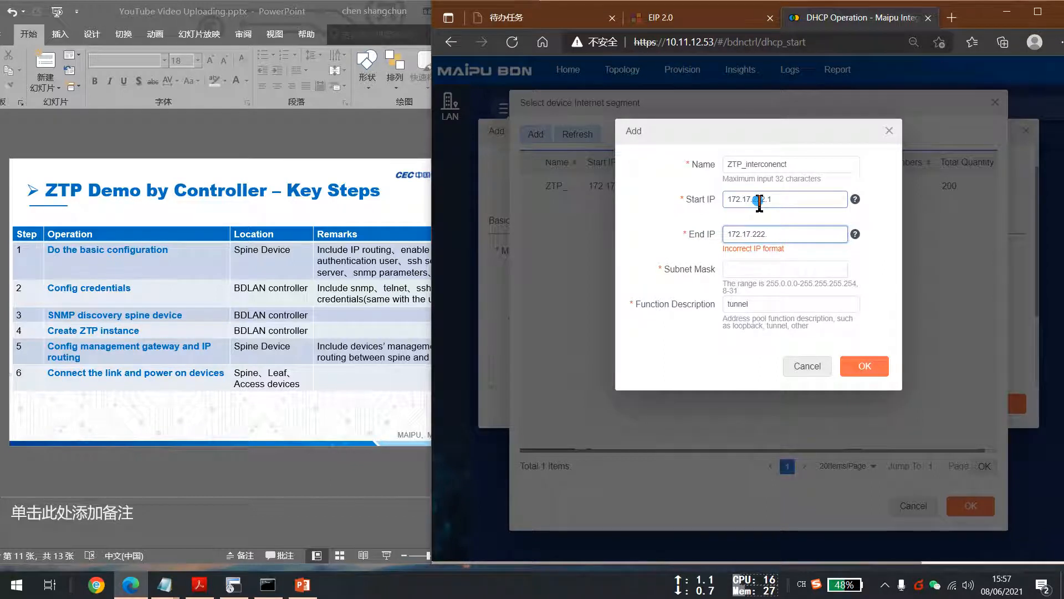
{"action": "type", "text": ".100"}
{"action": "left_click", "coordinate": [751, 272]}
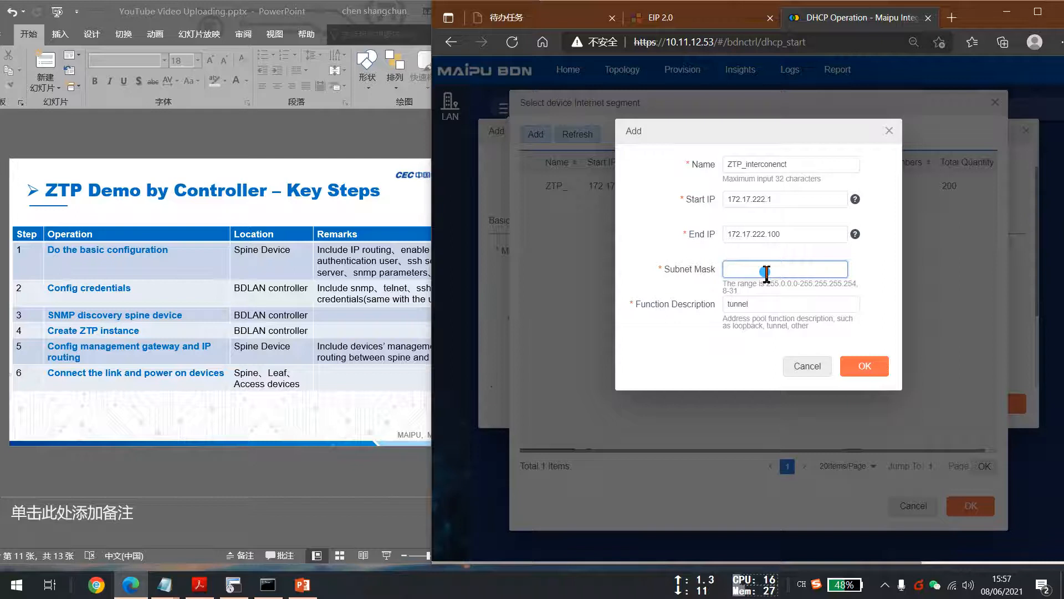
{"action": "left_click", "coordinate": [791, 233]}
{"action": "left_click", "coordinate": [750, 271]}
Save the segment with function description Interconnect and select it as the device internet segment.
{"action": "double_click", "coordinate": [726, 305]}
{"action": "key", "text": "BackSpace"}
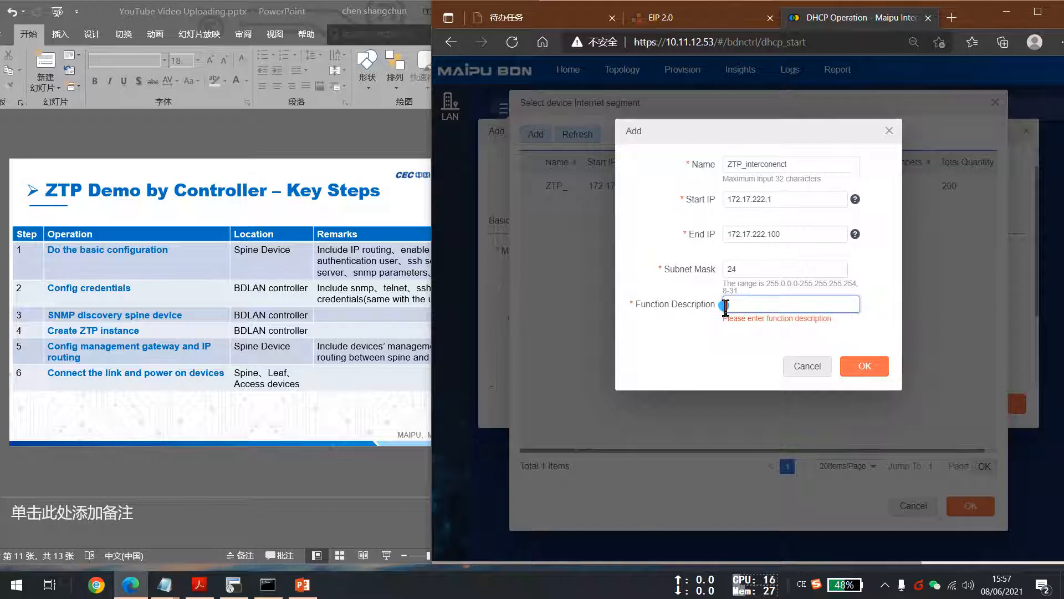
{"action": "type", "text": "Inter"}
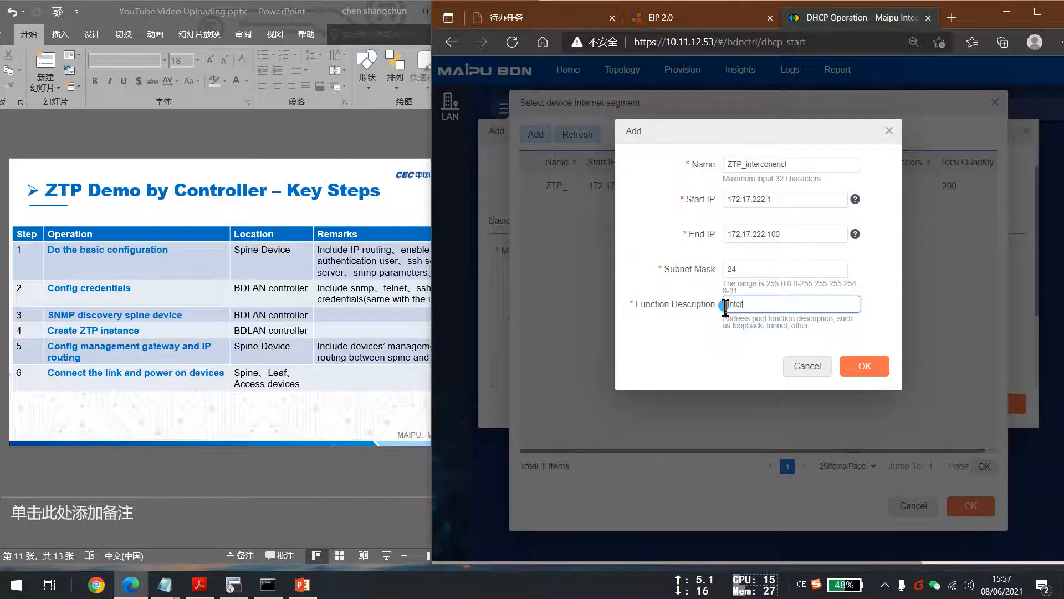
{"action": "type", "text": "conne"}
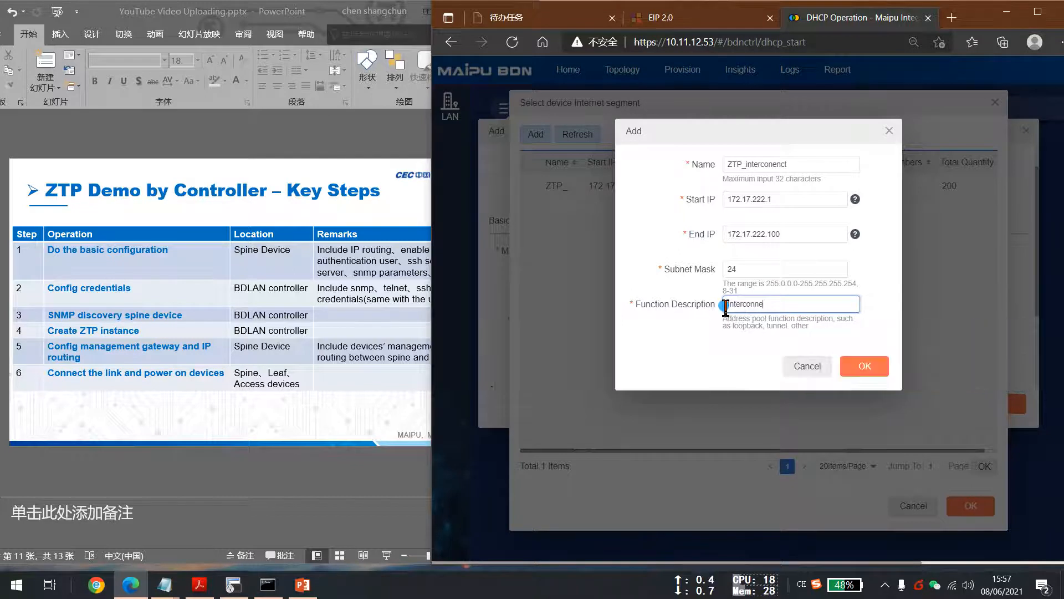
{"action": "type", "text": "d"}
{"action": "type", "text": "t"}
{"action": "left_click", "coordinate": [865, 366]}
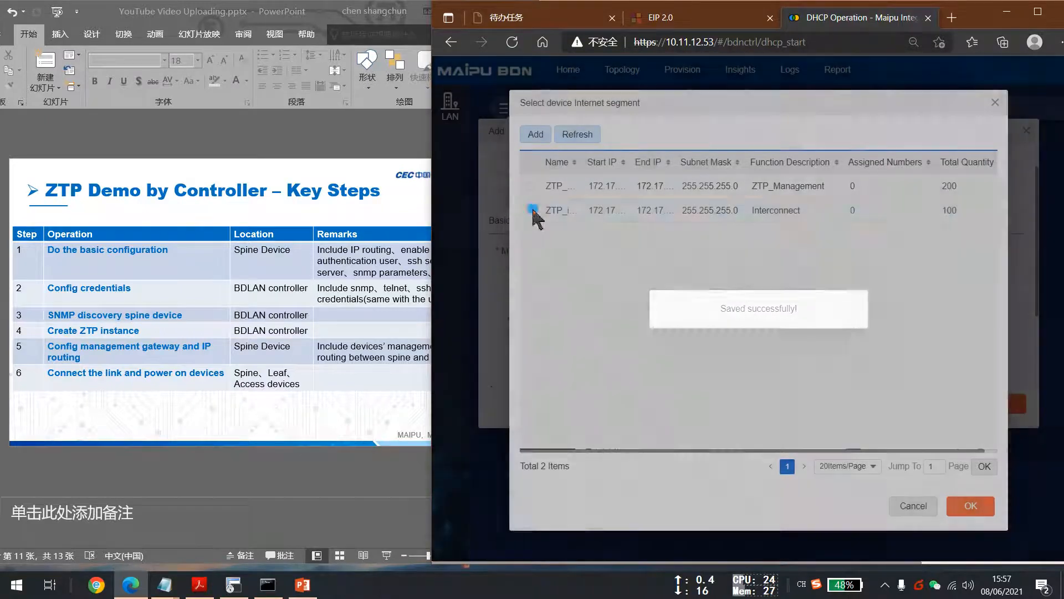
{"action": "left_click", "coordinate": [530, 210]}
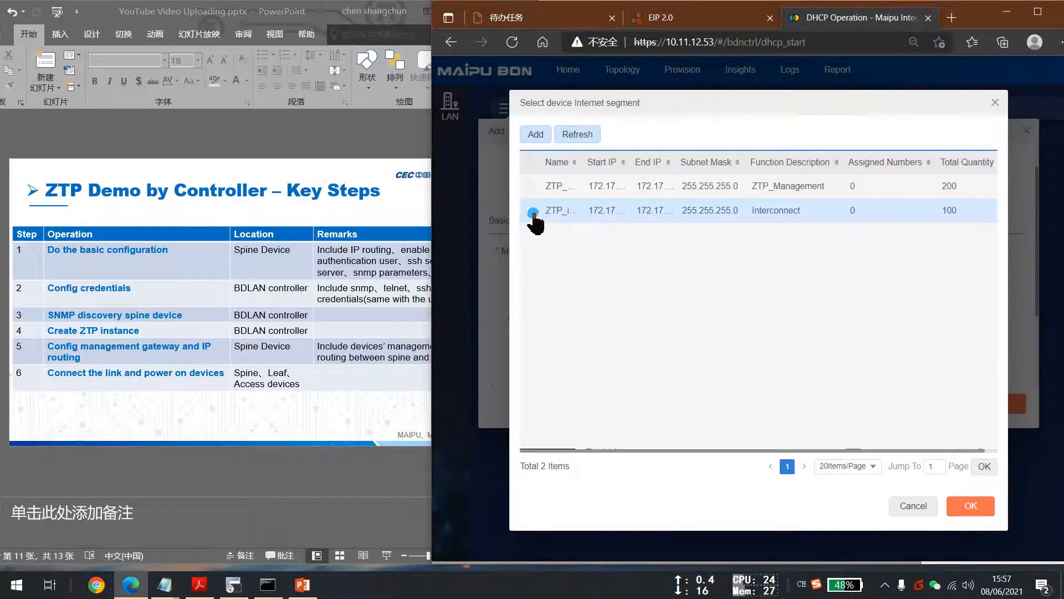
{"action": "left_click", "coordinate": [970, 506]}
Set the device interconnection VLAN to 222.
{"action": "left_click", "coordinate": [915, 322]}
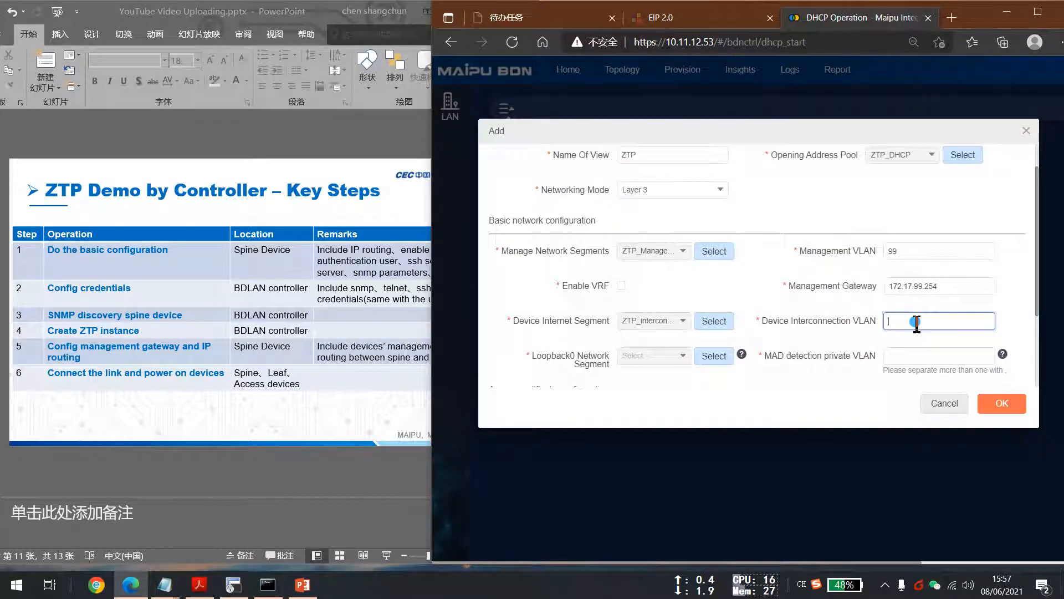
{"action": "type", "text": "222"}
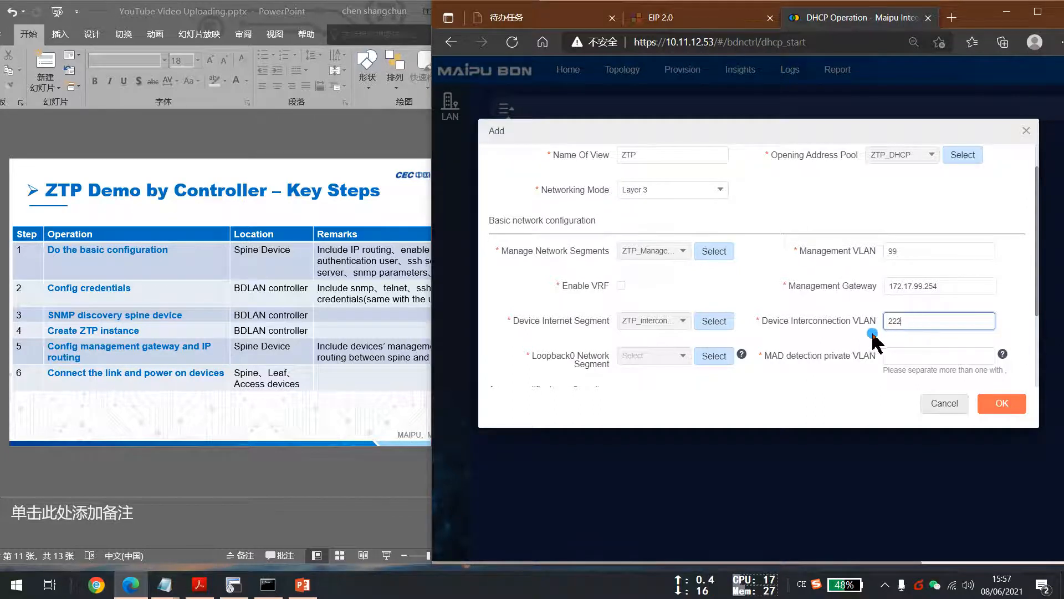
{"action": "scroll", "coordinate": [841, 341], "scroll_direction": "down", "scroll_amount": 1}
{"action": "left_click", "coordinate": [914, 320]}
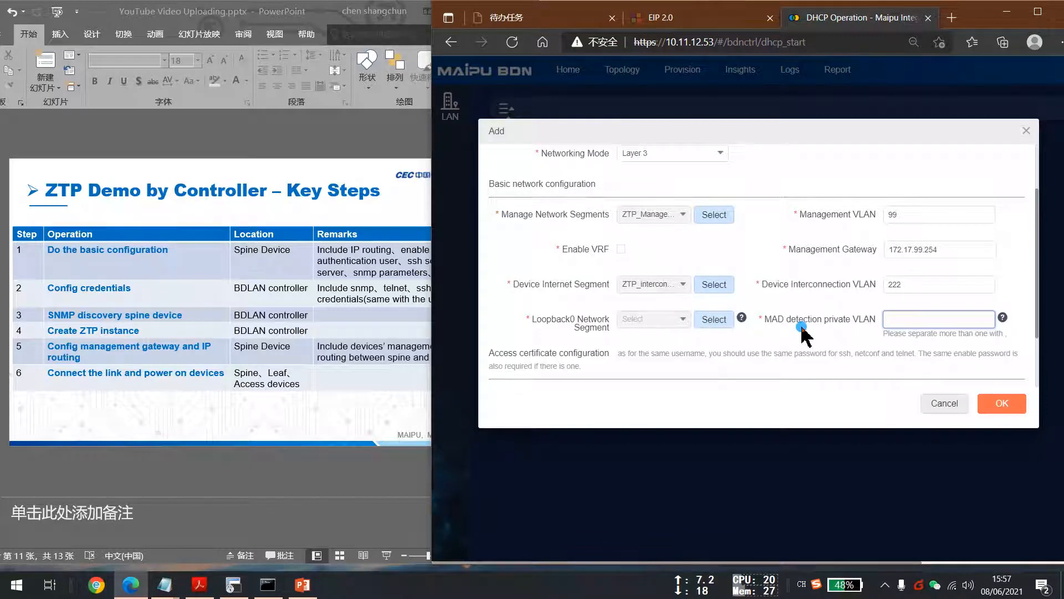
{"action": "left_click", "coordinate": [912, 285]}
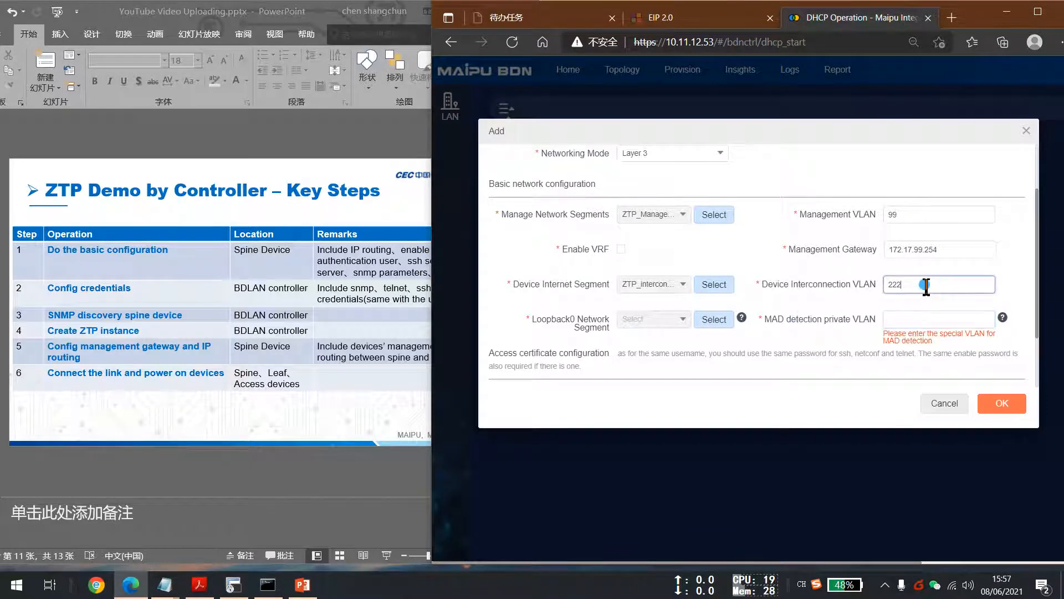
Open the Loopback0 network segment selection and add a new segment named ZTP_Loopback 0.
{"action": "left_click", "coordinate": [707, 330]}
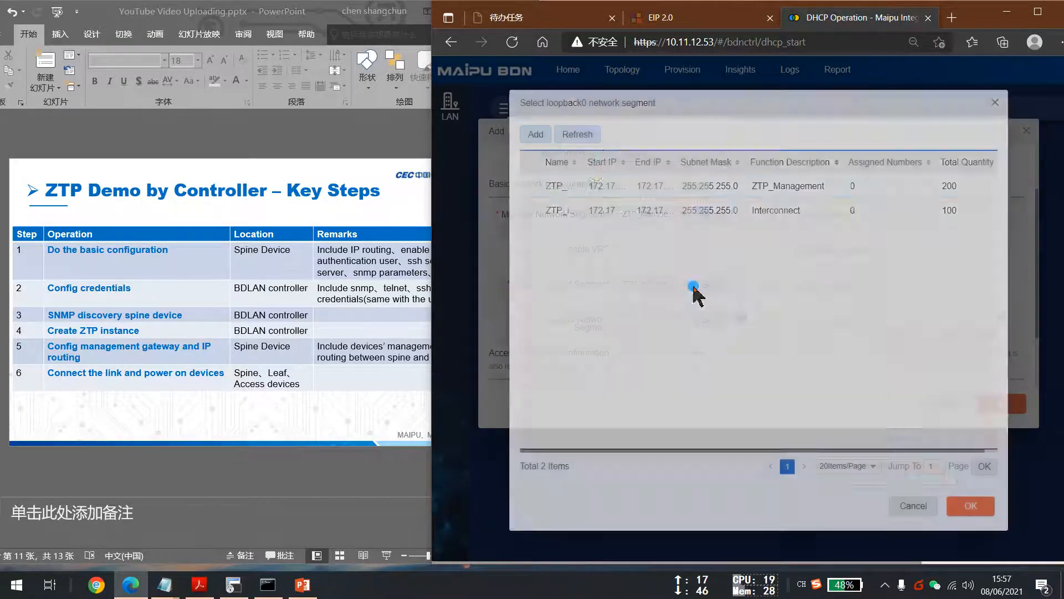
{"action": "left_click", "coordinate": [568, 129]}
{"action": "left_click", "coordinate": [533, 136]}
{"action": "left_click", "coordinate": [761, 161]}
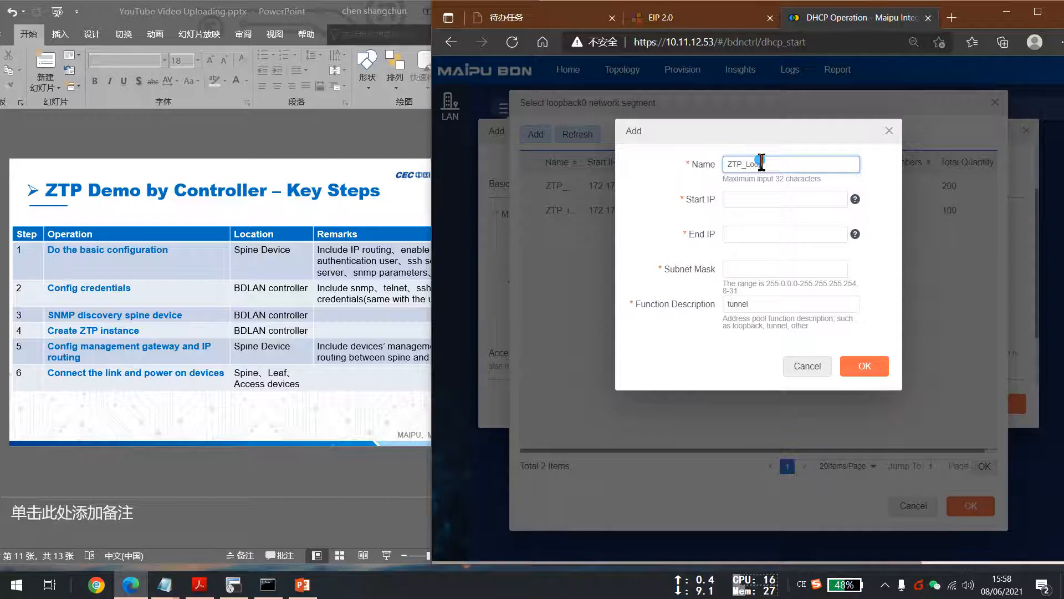
{"action": "key", "text": "BackSpace"}
{"action": "key", "text": "BackSpace"}
{"action": "type", "text": "L"}
{"action": "key", "text": "BackSpace"}
{"action": "type", "text": "oopback 0"}
Set the loopback segment's start IP to 172.17.22.1, end IP to 172.17.22.200 and subnet mask to 24.
{"action": "left_click", "coordinate": [753, 201]}
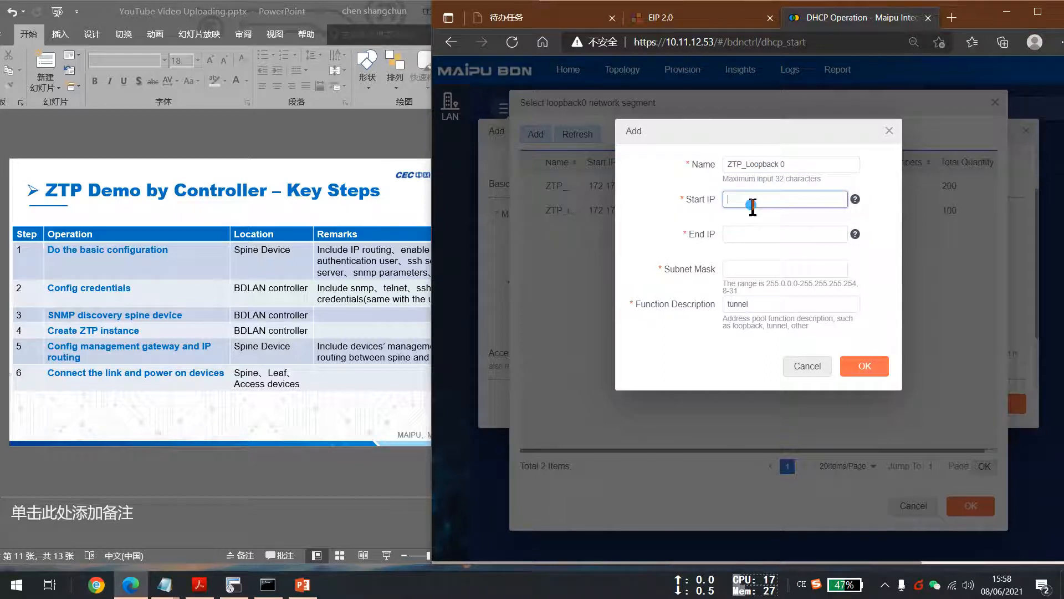
{"action": "type", "text": "17"}
{"action": "type", "text": "2.17.32.1"}
{"action": "key", "text": "Tab"}
{"action": "type", "text": "17"}
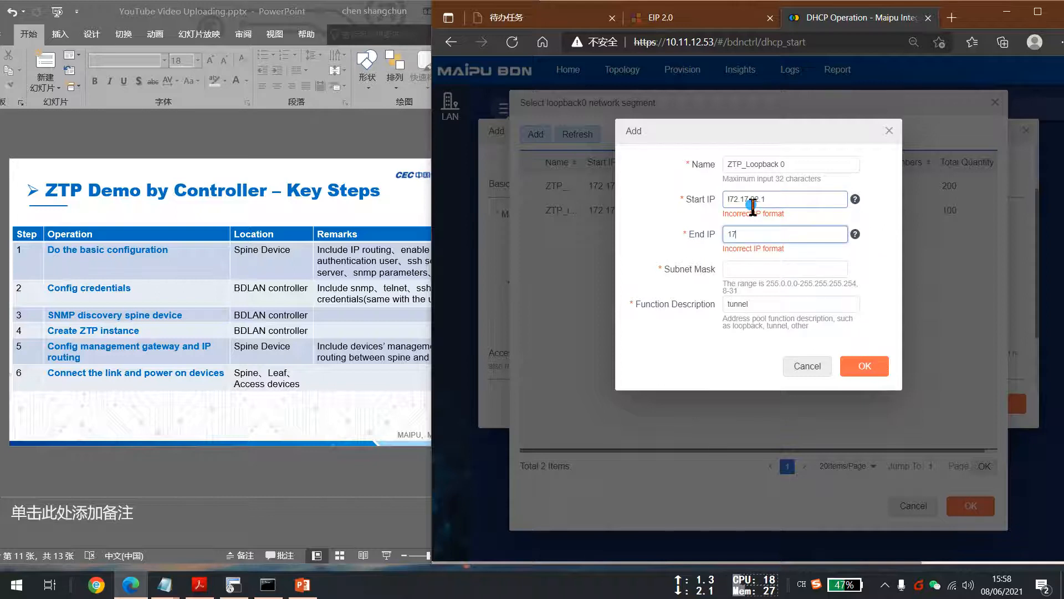
{"action": "type", "text": "2.17."}
{"action": "type", "text": "22.2"}
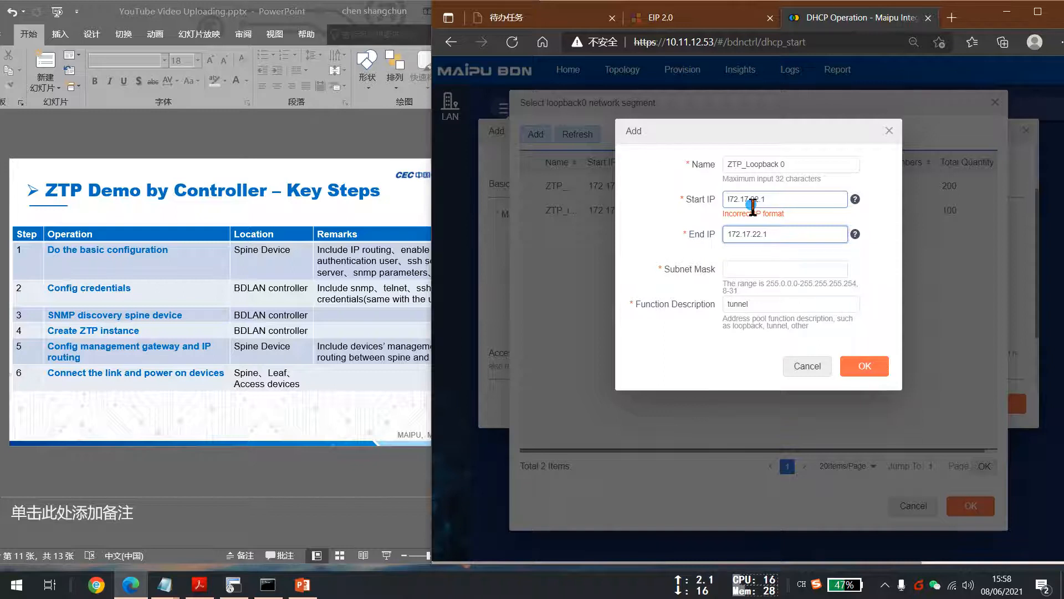
{"action": "type", "text": "00"}
{"action": "left_click", "coordinate": [769, 268]}
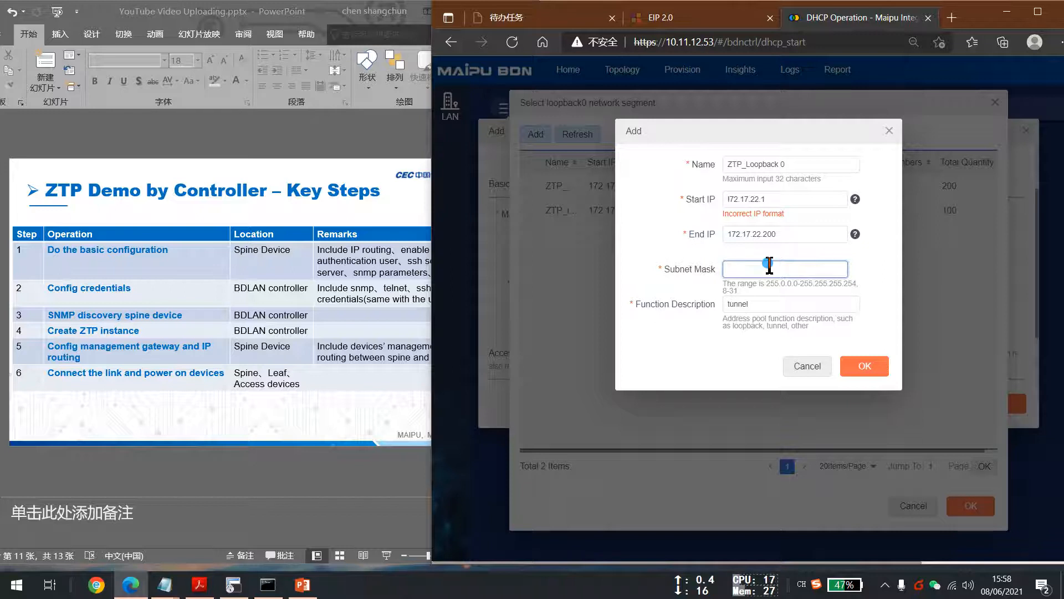
{"action": "type", "text": "24"}
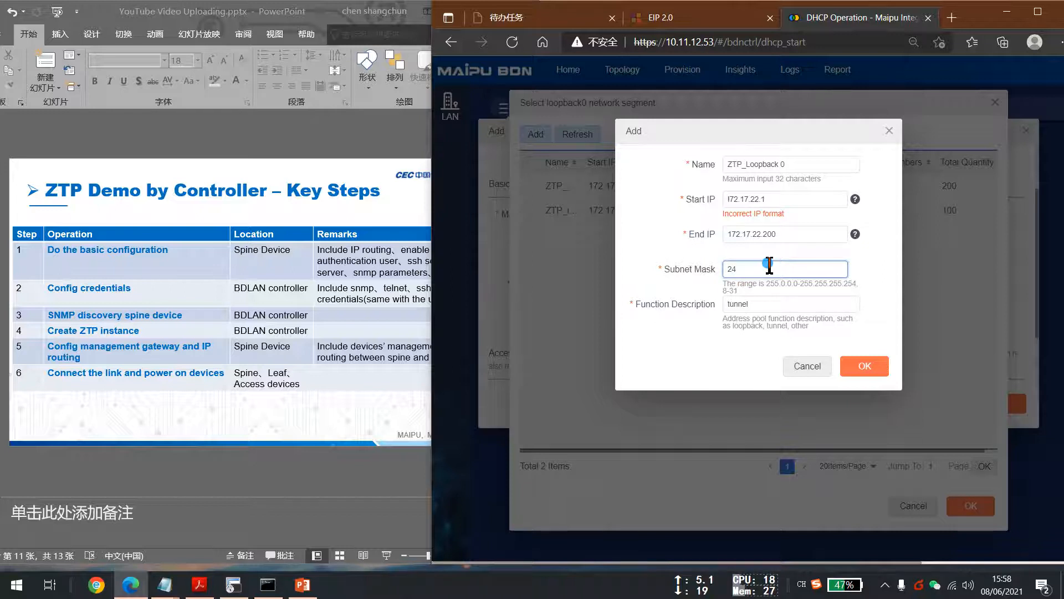
{"action": "key", "text": "Tab"}
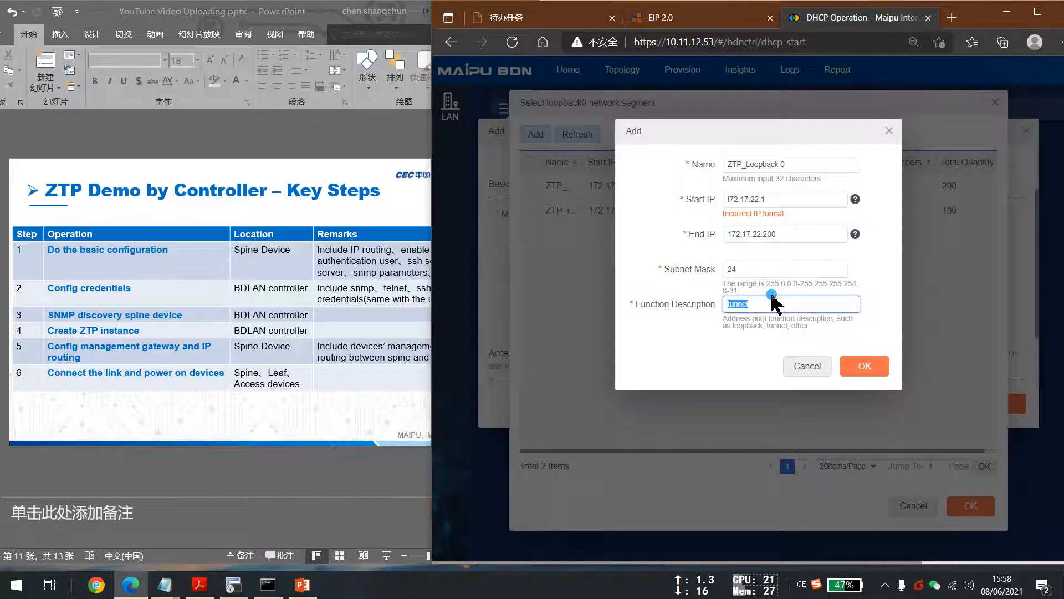
Set the function description to Loopback 0 and try to save the segment.
{"action": "key", "text": "BackSpace"}
{"action": "type", "text": "loopback 0"}
{"action": "left_click", "coordinate": [873, 364]}
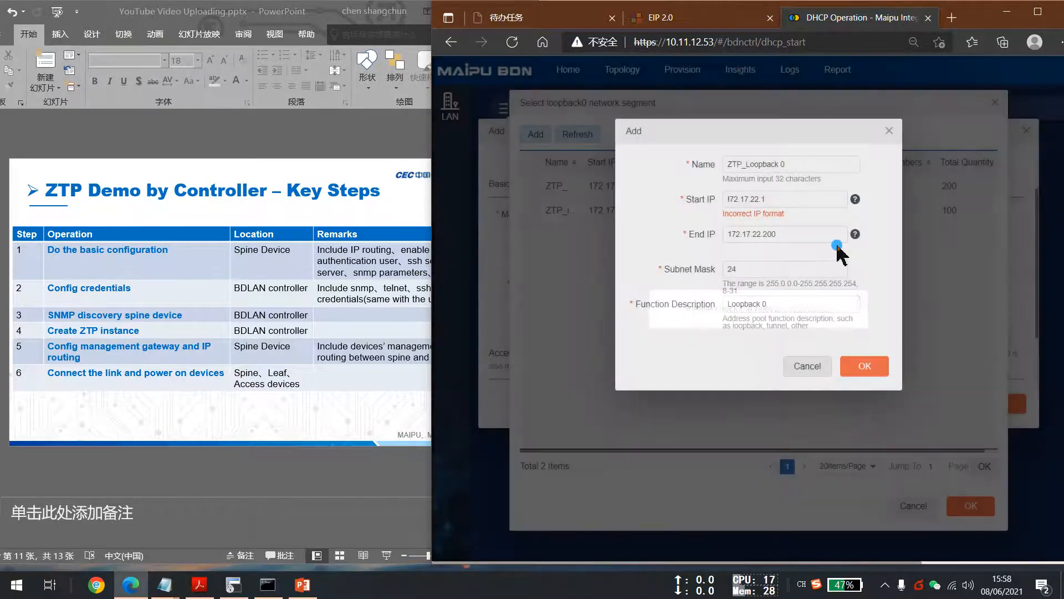
Correct the start IP to 172.17.22.1 and save the loopback segment.
{"action": "left_click", "coordinate": [788, 197]}
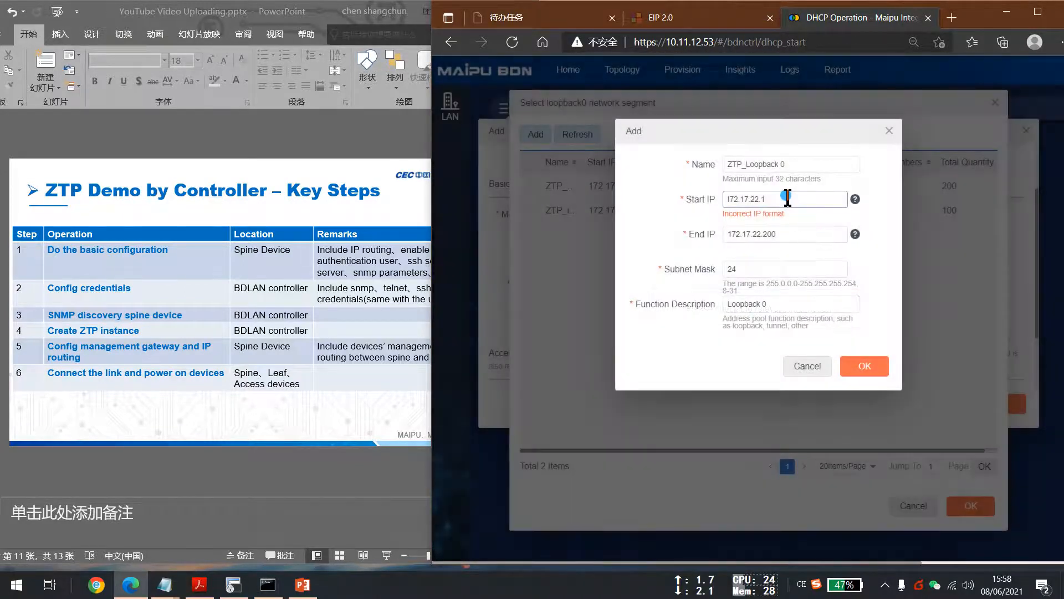
{"action": "left_click", "coordinate": [733, 199]}
{"action": "type", "text": "1"}
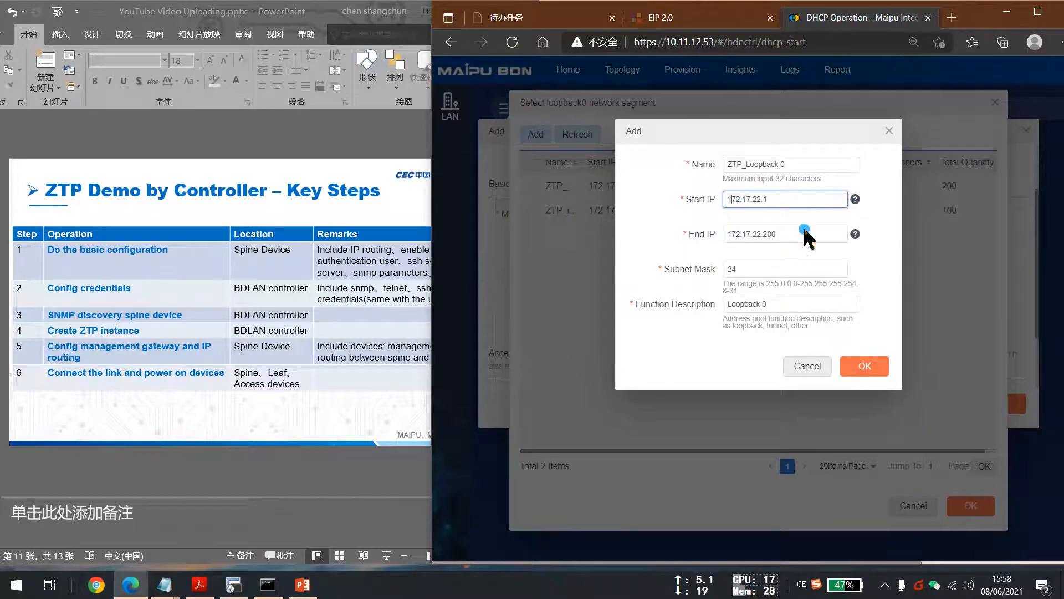
{"action": "left_click", "coordinate": [871, 365]}
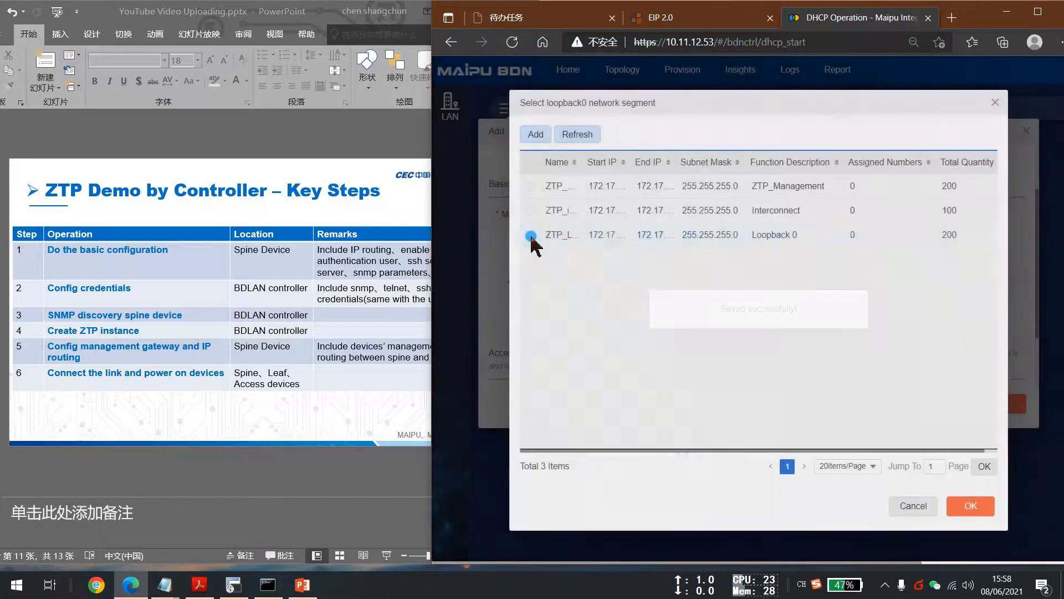
Select ZTP_Loopback 0 as the Loopback0 network segment and move to the MAD detection private VLAN.
{"action": "left_click", "coordinate": [531, 236]}
{"action": "left_click", "coordinate": [972, 514]}
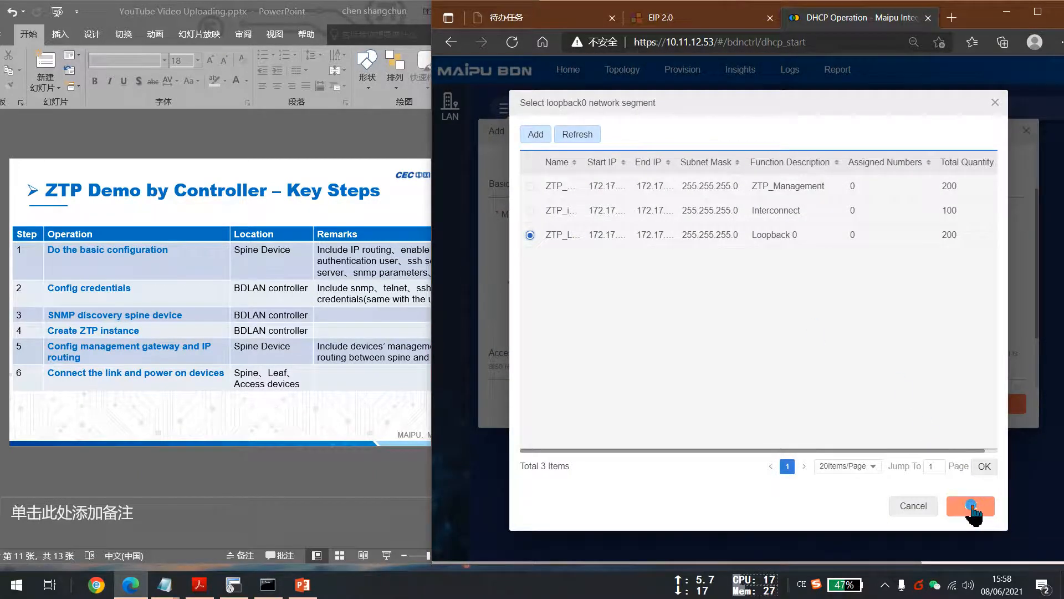
{"action": "left_click", "coordinate": [972, 506]}
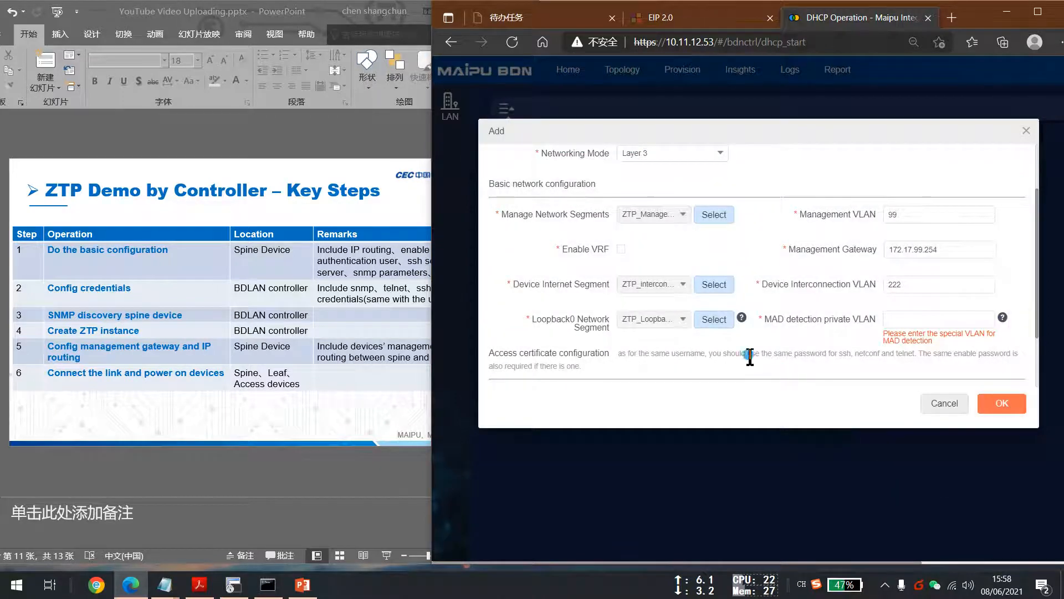
{"action": "left_click", "coordinate": [905, 318]}
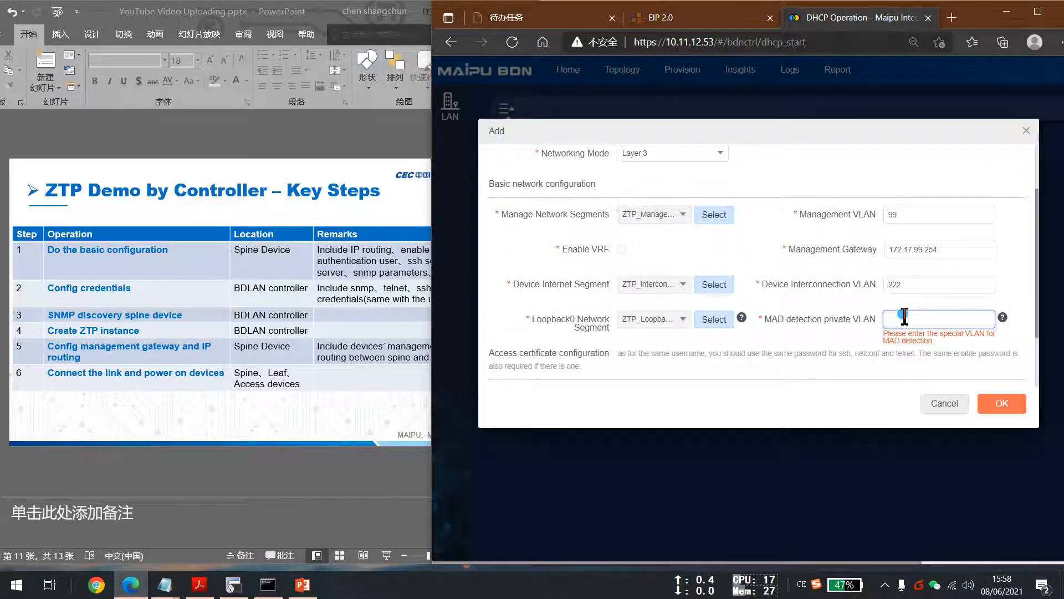
Set the MAD detection private VLAN to 500.
{"action": "left_click", "coordinate": [829, 349]}
{"action": "left_click", "coordinate": [911, 324]}
{"action": "double_click", "coordinate": [909, 322]}
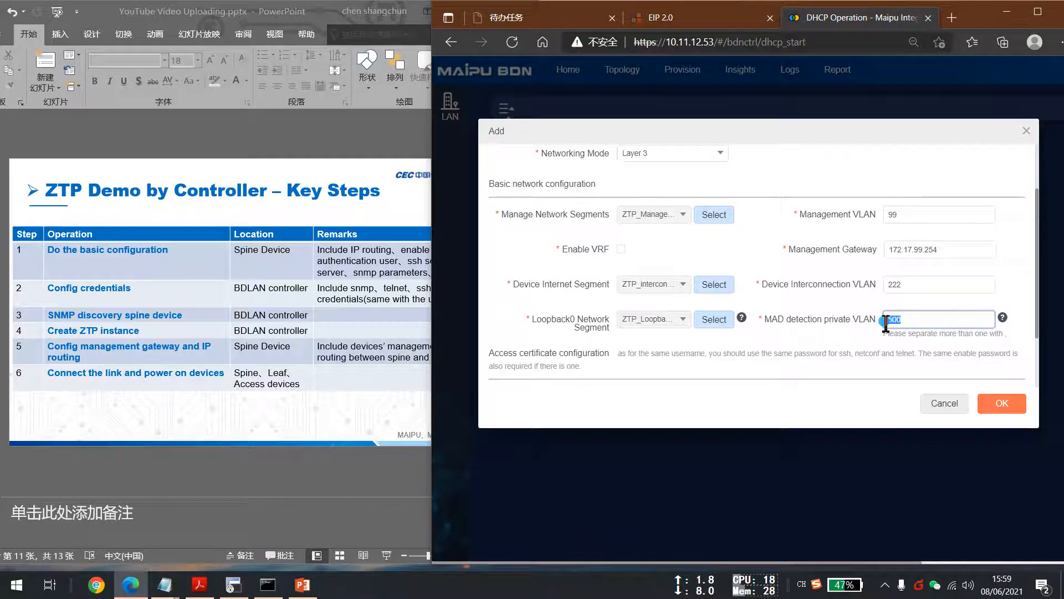
{"action": "scroll", "coordinate": [831, 333], "scroll_direction": "down", "scroll_amount": 2}
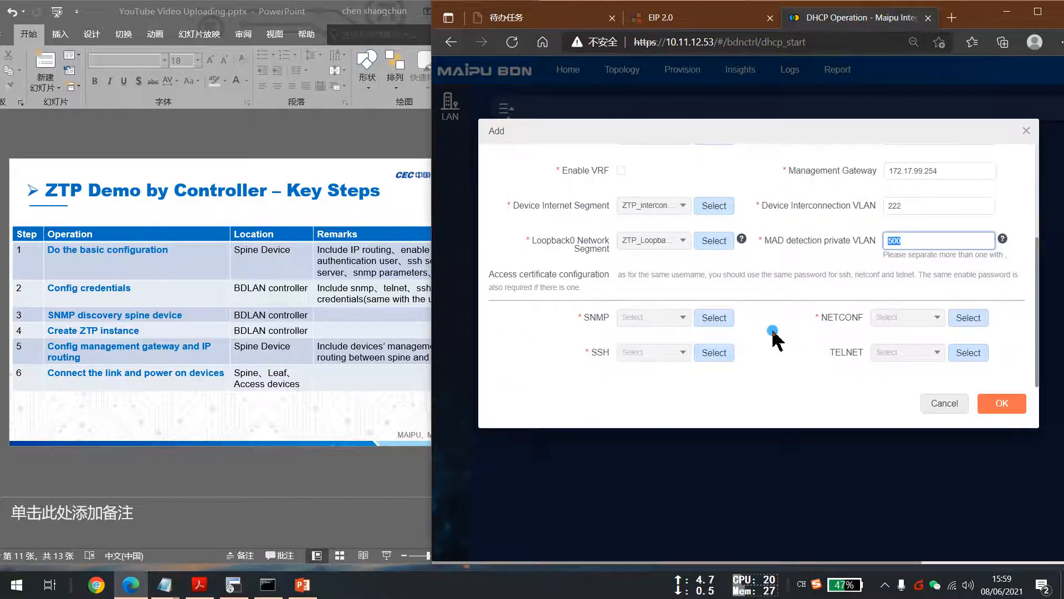
Examine the access certificate configuration note about sharing credentials across SSH, NETCONF and Telnet.
{"action": "left_click", "coordinate": [702, 318]}
{"action": "left_click", "coordinate": [495, 274]}
{"action": "left_click_drag", "start_coordinate": [493, 276], "coordinate": [583, 278]}
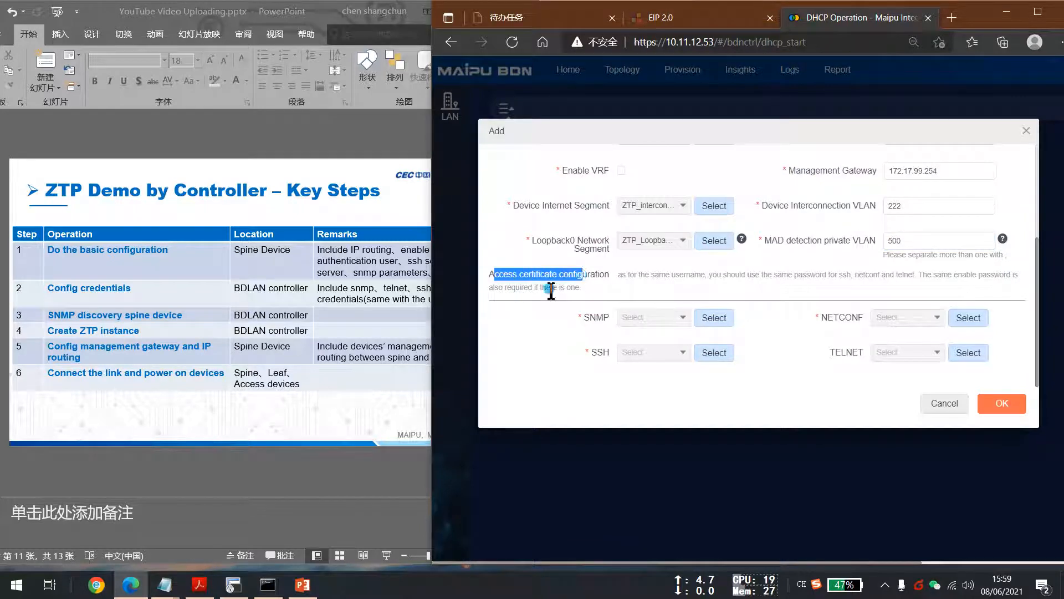
{"action": "left_click", "coordinate": [490, 279]}
{"action": "left_click_drag", "start_coordinate": [492, 276], "coordinate": [611, 278]}
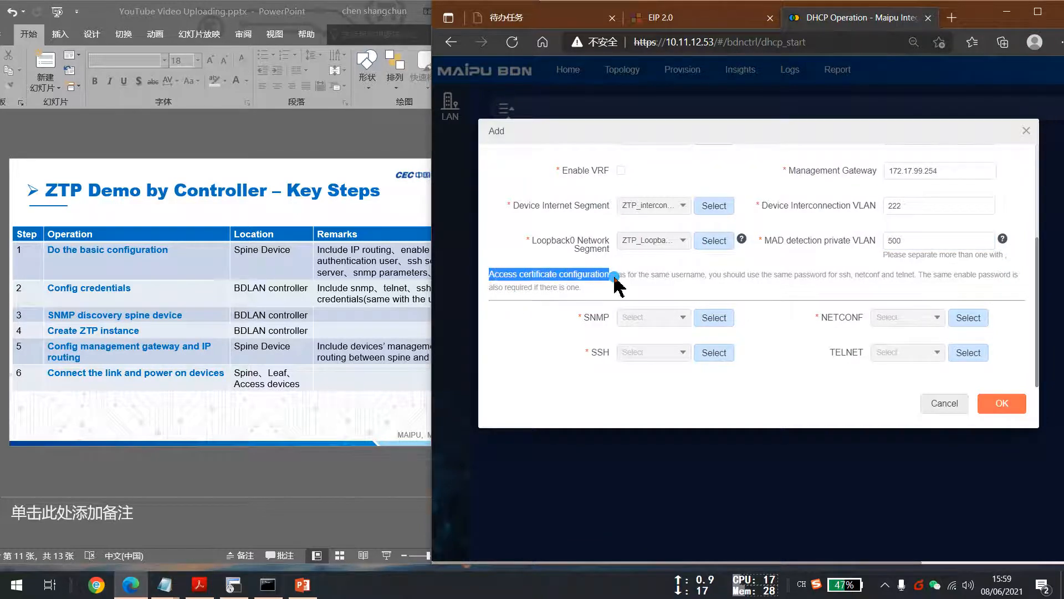
{"action": "left_click", "coordinate": [784, 320]}
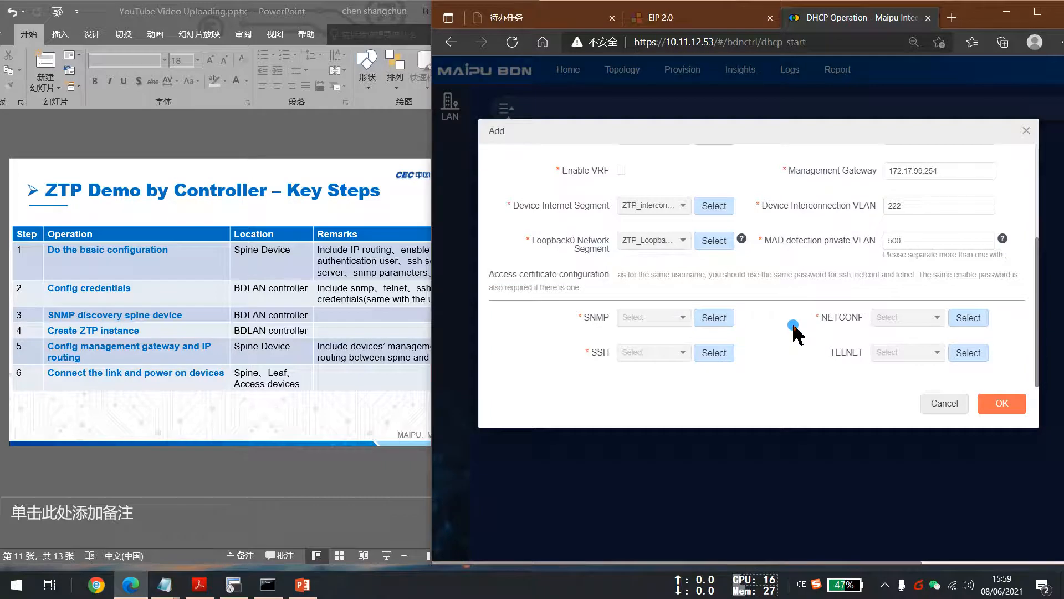
Select the Demo SNMP certificate for the ZTP instance.
{"action": "left_click", "coordinate": [714, 318]}
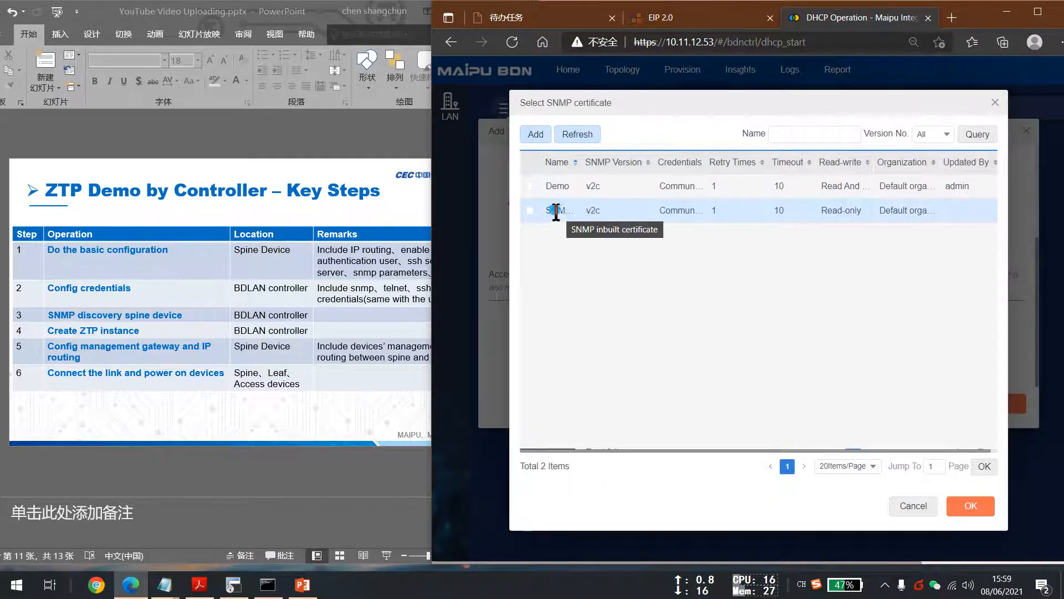
{"action": "left_click", "coordinate": [530, 186]}
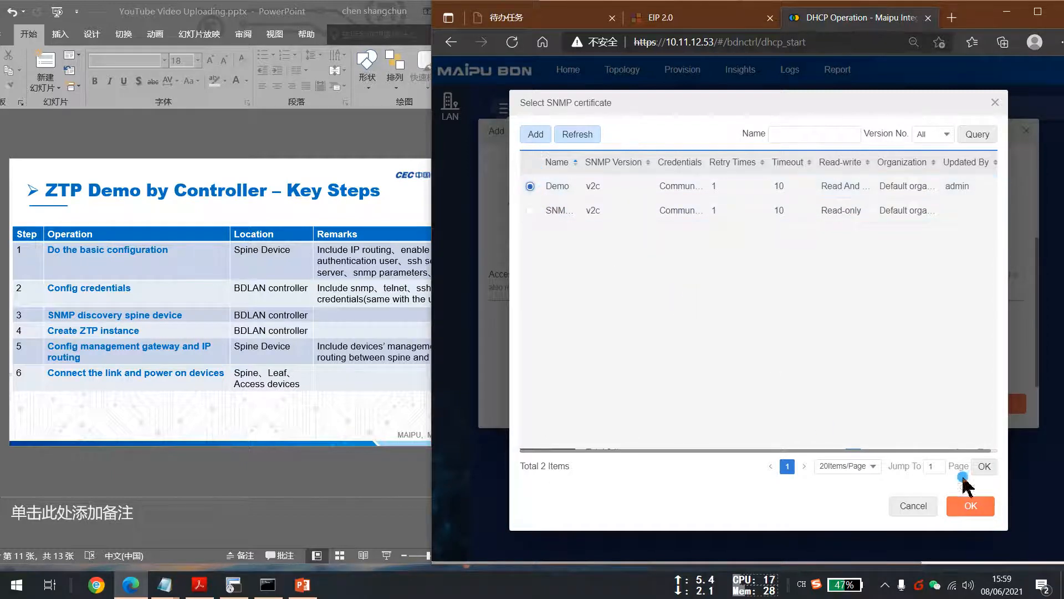
{"action": "left_click", "coordinate": [980, 505]}
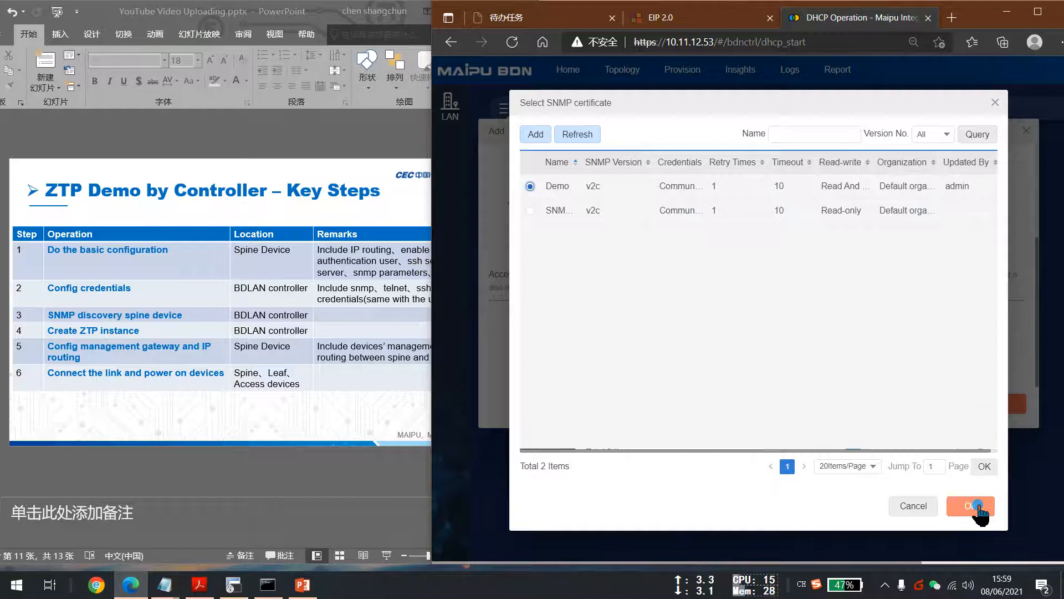
Add a new NETCONF certificate named ZTP_Netconf with port 830 in the default organization.
{"action": "left_click", "coordinate": [969, 318]}
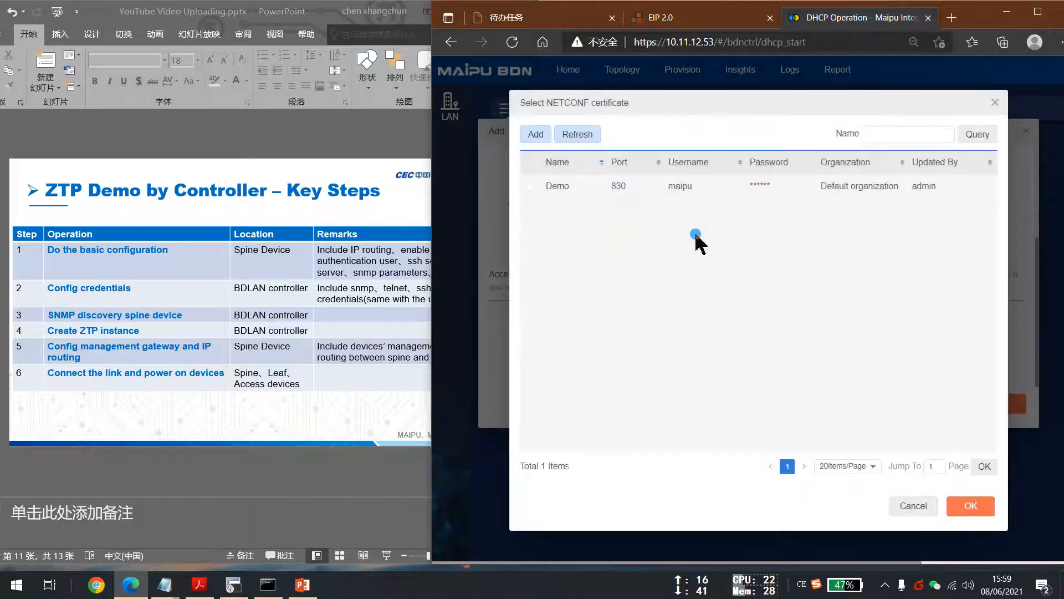
{"action": "left_click", "coordinate": [531, 186]}
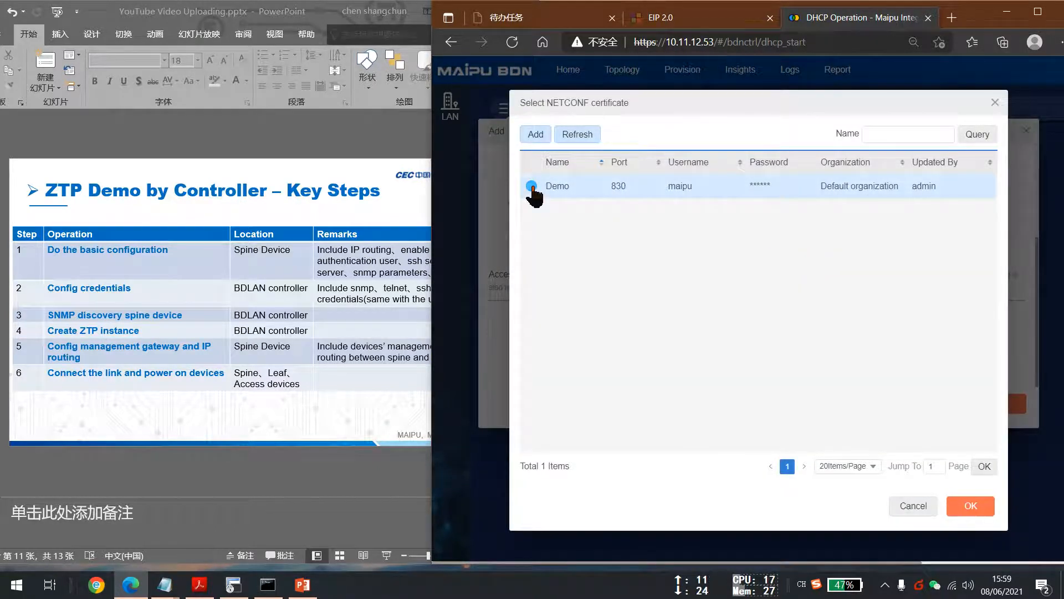
{"action": "left_click", "coordinate": [535, 135]}
{"action": "left_click", "coordinate": [742, 165]}
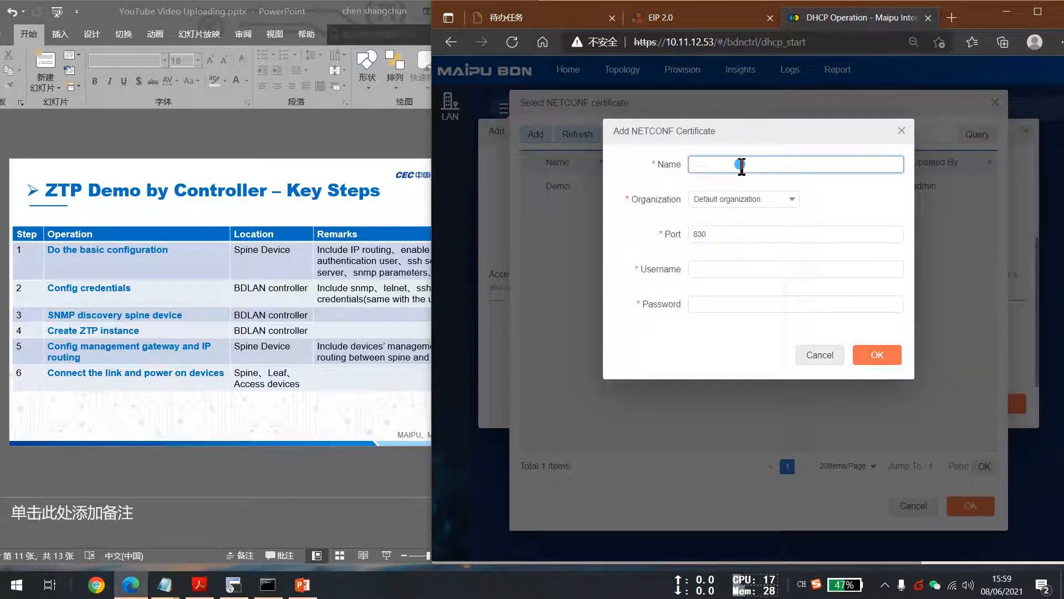
{"action": "type", "text": "Dem"}
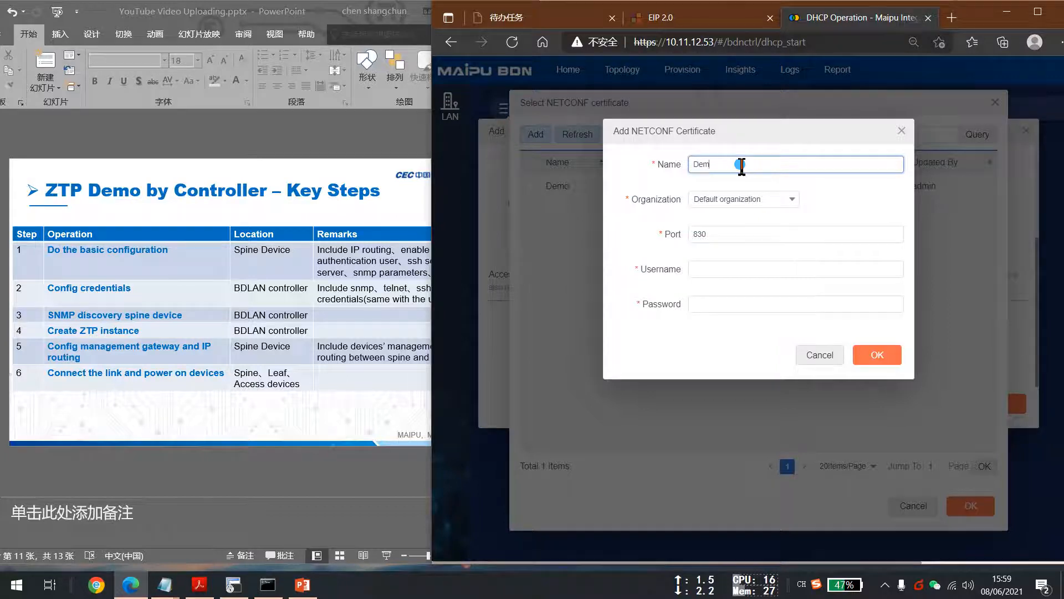
{"action": "key", "text": "BackSpace"}
{"action": "key", "text": "BackSpace"}
{"action": "type", "text": "ZTP "}
{"action": "type", "text": "Ne"}
{"action": "left_click", "coordinate": [729, 267]}
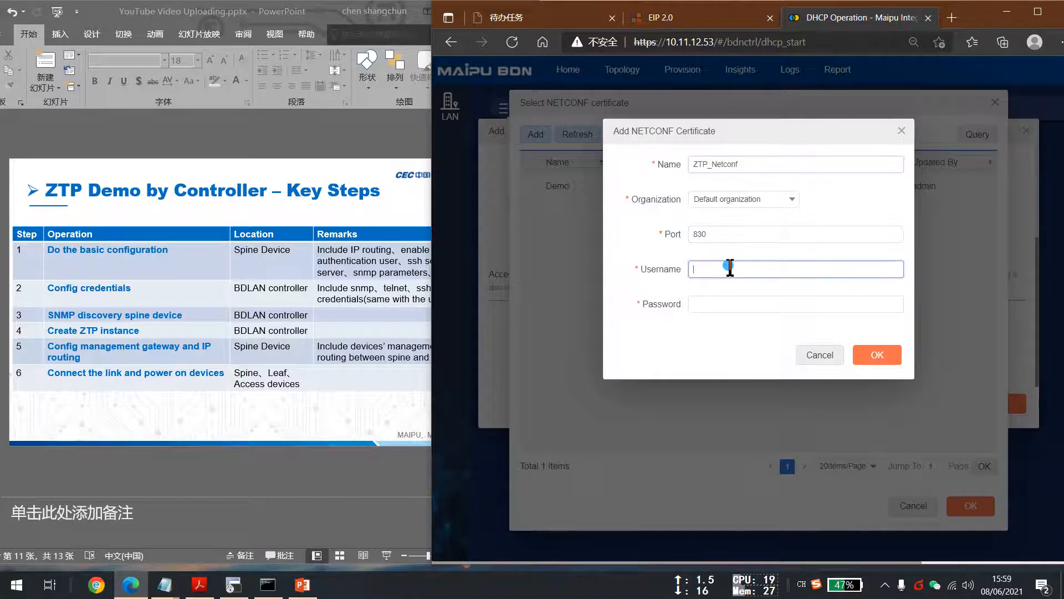
Enter NETCONF username maipu and the account password, save, and select ZTP_Netconf as the NETCONF certificate.
{"action": "type", "text": "maipu"}
{"action": "key", "text": "Tab"}
{"action": "type", "text": "•••••"}
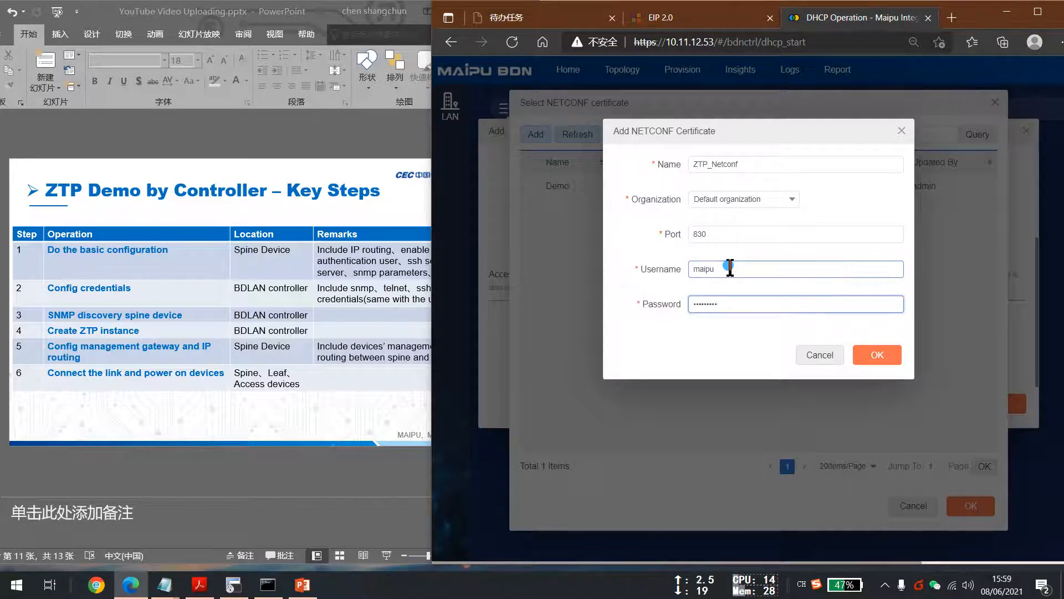
{"action": "key", "text": "BackSpace"}
{"action": "key", "text": "BackSpace"}
{"action": "key", "text": "BackSpace"}
{"action": "key", "text": "BackSpace"}
{"action": "key", "text": "BackSpace"}
{"action": "type", "text": "••••••"}
{"action": "left_click", "coordinate": [878, 355]}
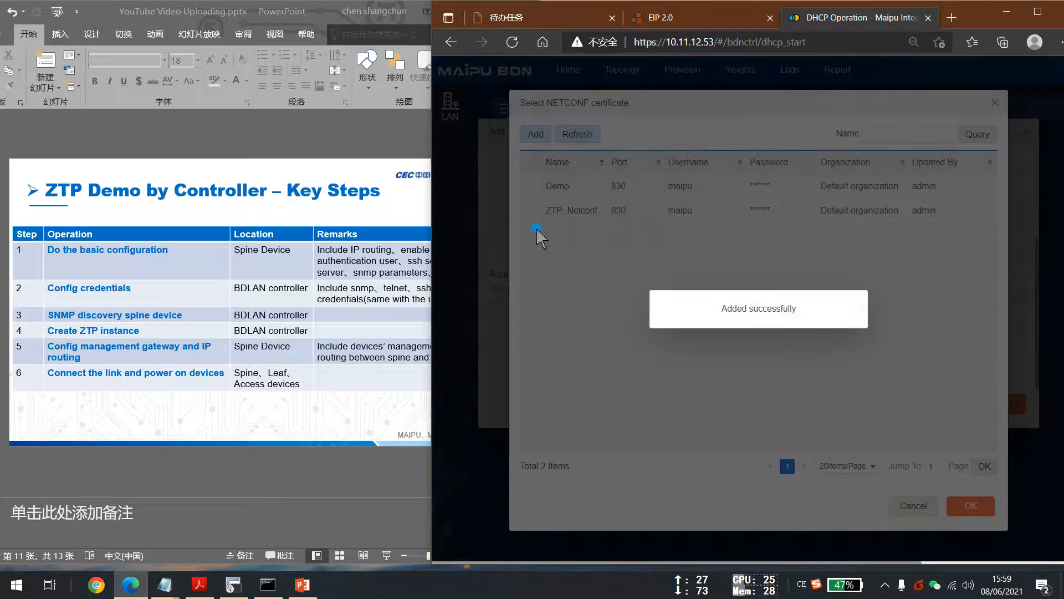
{"action": "left_click", "coordinate": [531, 210]}
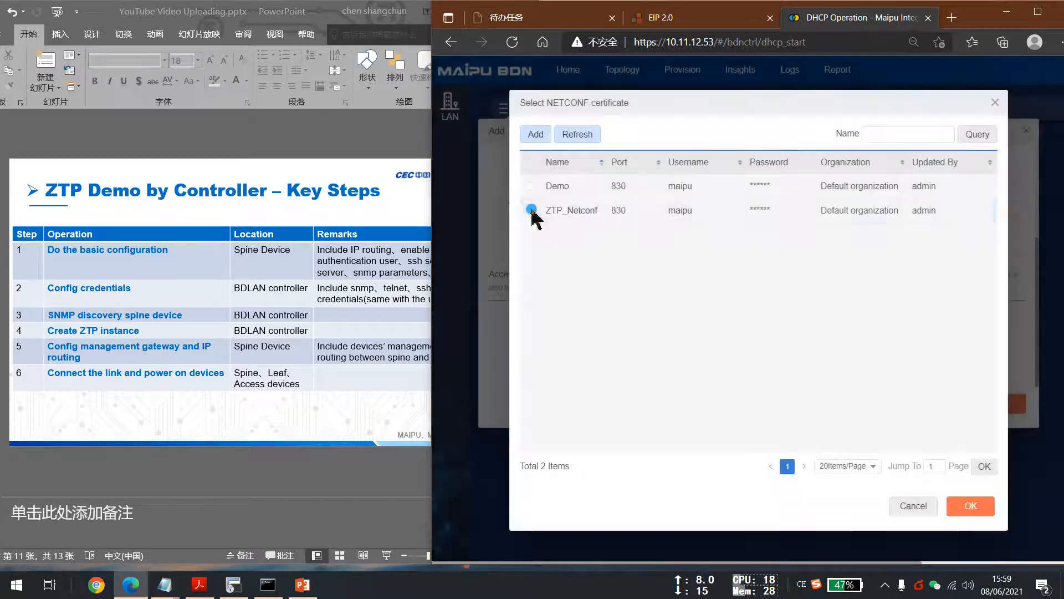
{"action": "left_click", "coordinate": [966, 506]}
Add a new SSH certificate named ZTP_SSH with port 22 and username maipu.
{"action": "left_click", "coordinate": [716, 354]}
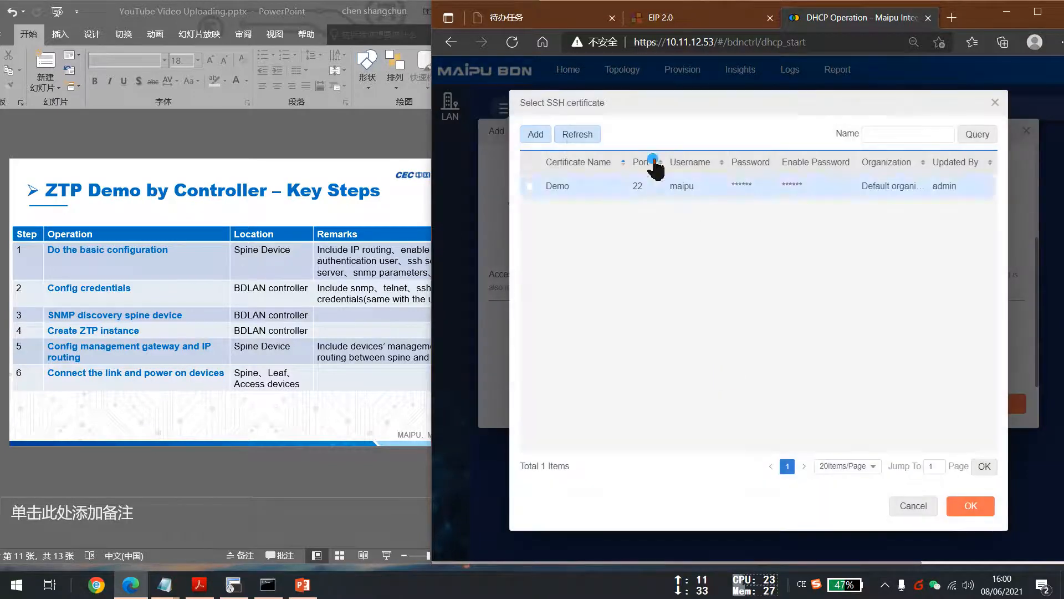
{"action": "left_click", "coordinate": [537, 135]}
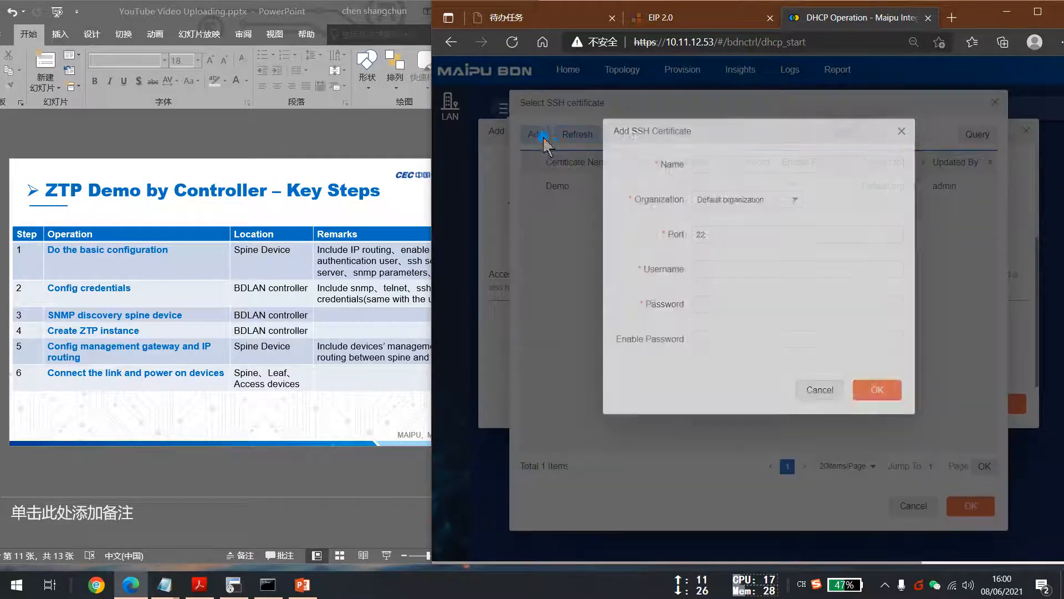
{"action": "left_click", "coordinate": [706, 164]}
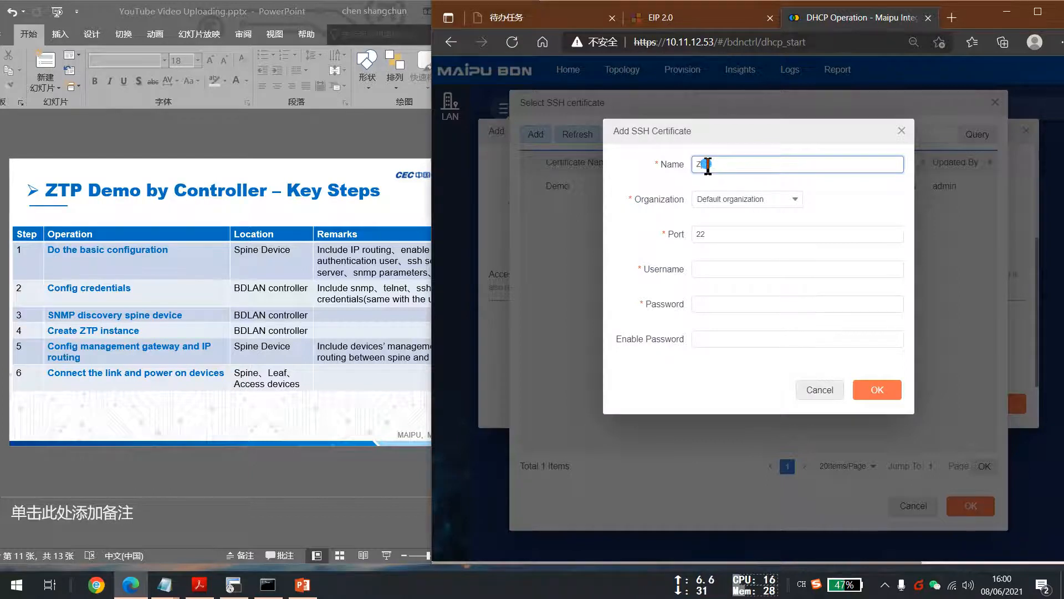
{"action": "type", "text": "SSH"}
{"action": "key", "text": "Tab"}
{"action": "key", "text": "Tab"}
{"action": "type", "text": "ma"}
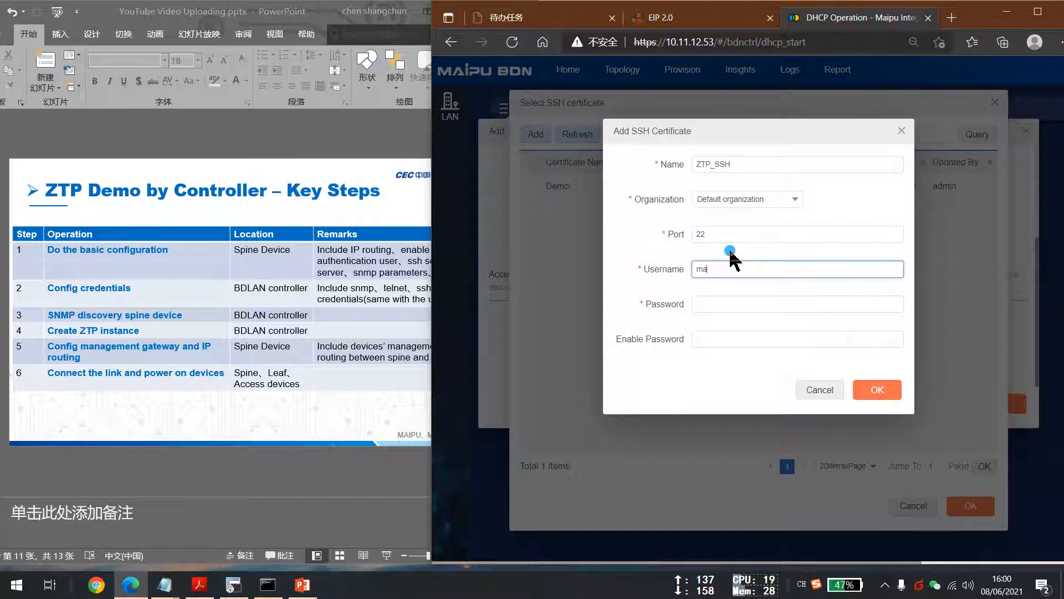
Enter the SSH password and enable password, save, and select ZTP_SSH as the SSH certificate.
{"action": "key", "text": "Tab"}
{"action": "type", "text": "•"}
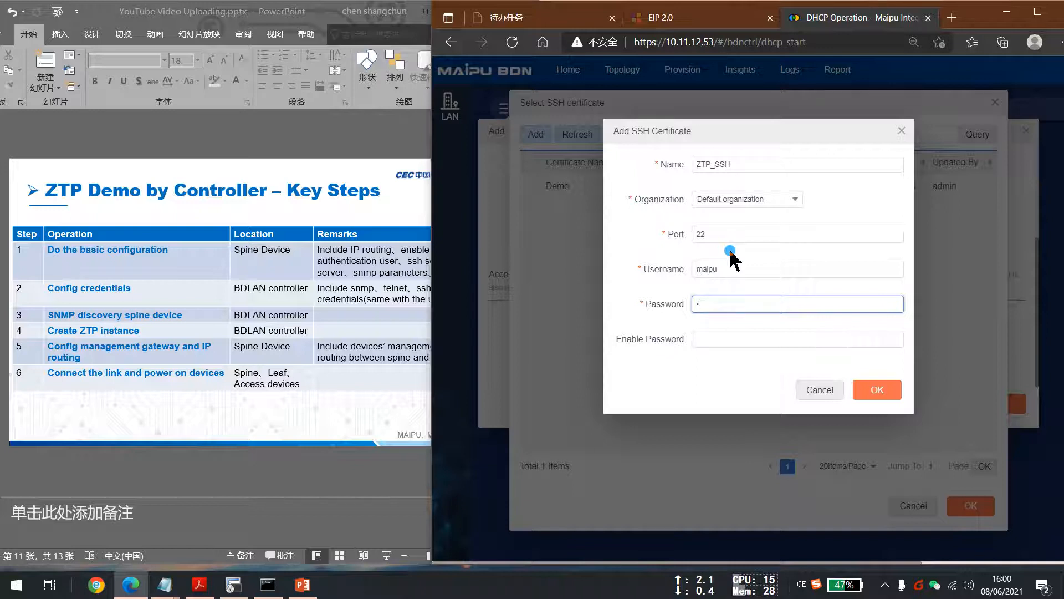
{"action": "type", "text": "•••••••••"}
{"action": "key", "text": "Tab"}
{"action": "type", "text": "•••••••••"}
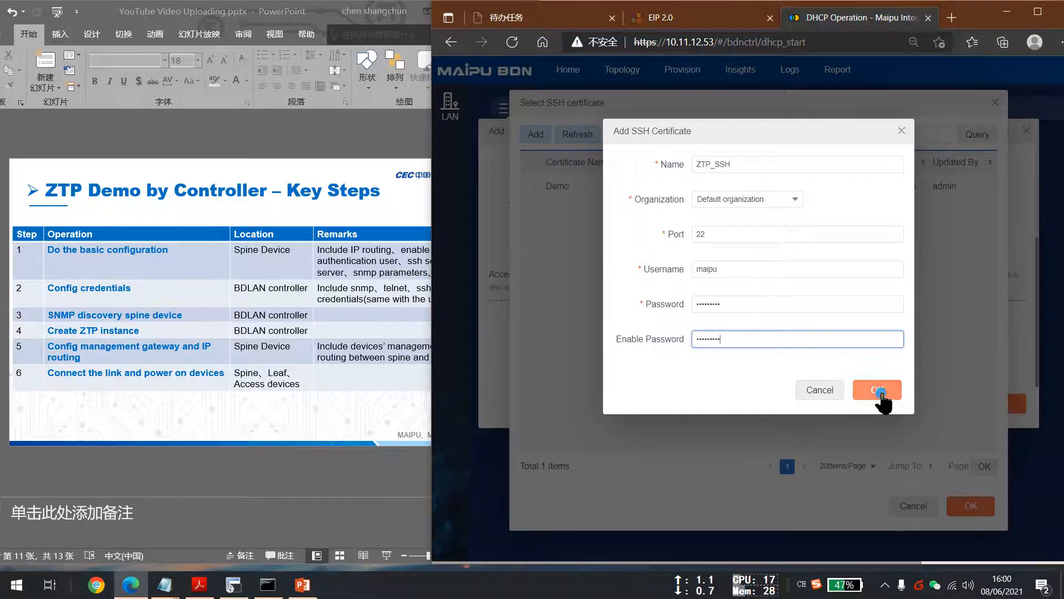
{"action": "left_click", "coordinate": [881, 392]}
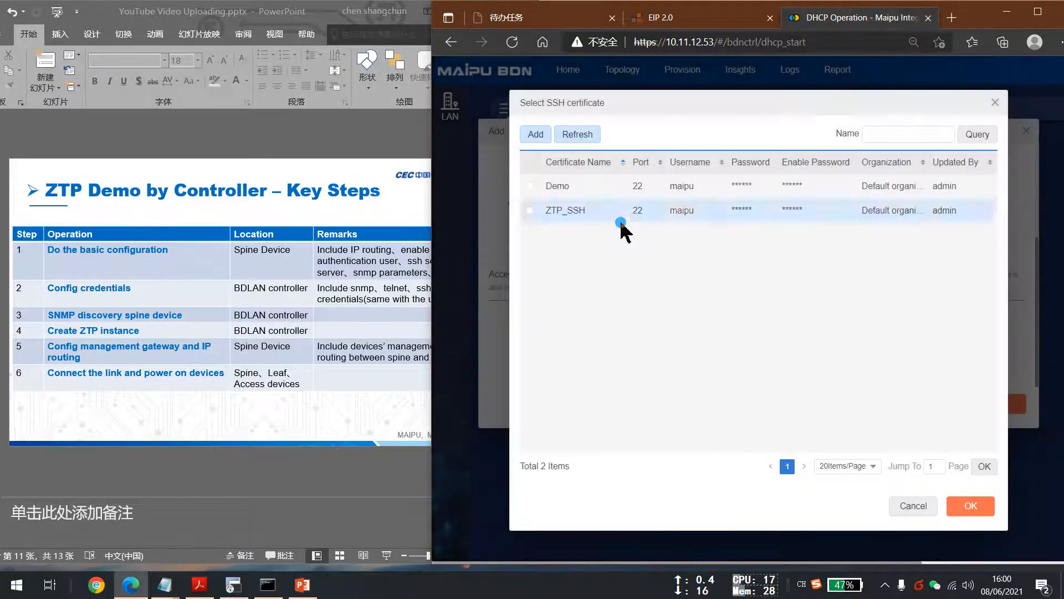
{"action": "left_click", "coordinate": [530, 210]}
{"action": "left_click", "coordinate": [993, 499]}
Add a new Telnet certificate named ZTP_Telnet with port 23 and username maipu.
{"action": "left_click", "coordinate": [971, 354]}
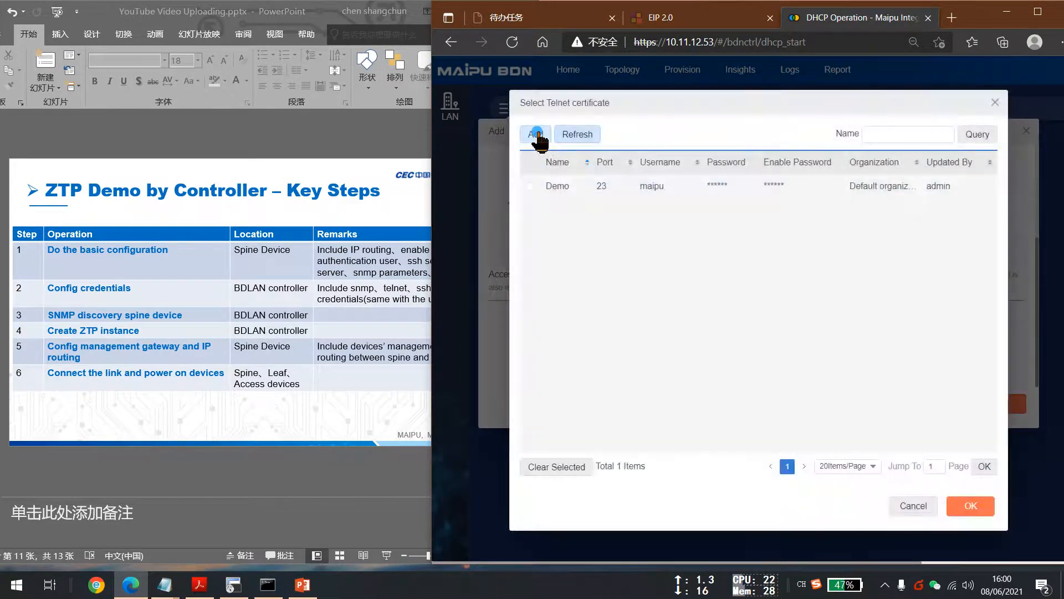
{"action": "left_click", "coordinate": [536, 135]}
{"action": "left_click", "coordinate": [744, 165]}
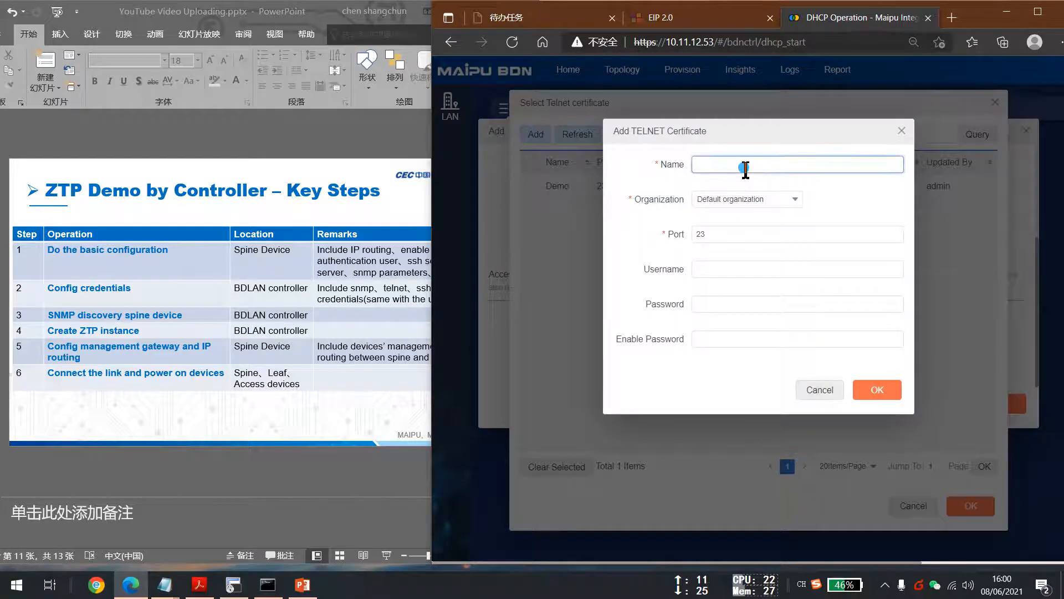
{"action": "type", "text": "De"}
{"action": "key", "text": "Tab"}
{"action": "key", "text": "Tab"}
{"action": "key", "text": "Tab"}
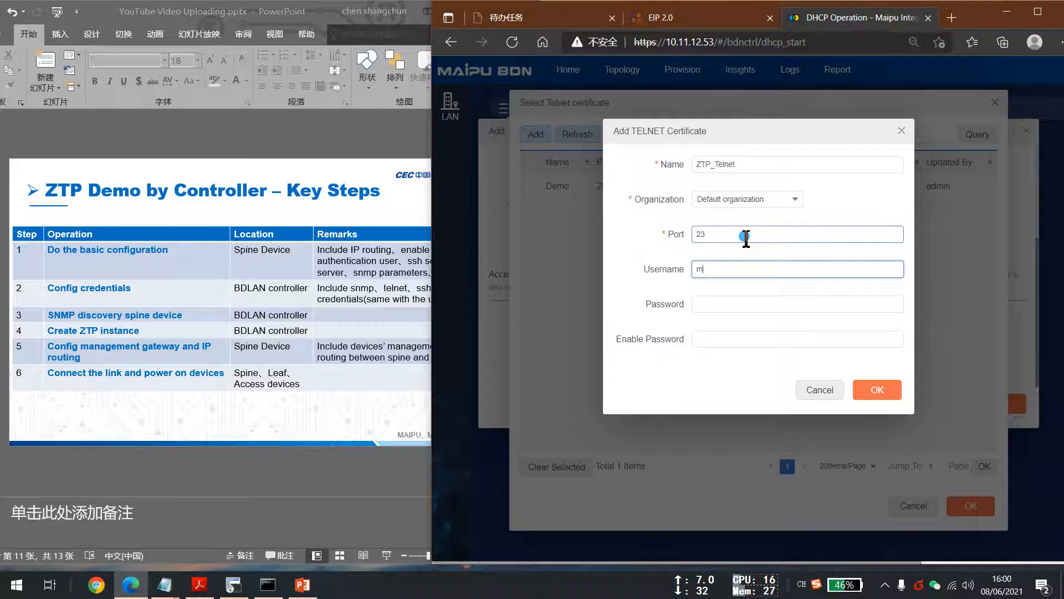
{"action": "key", "text": "Tab"}
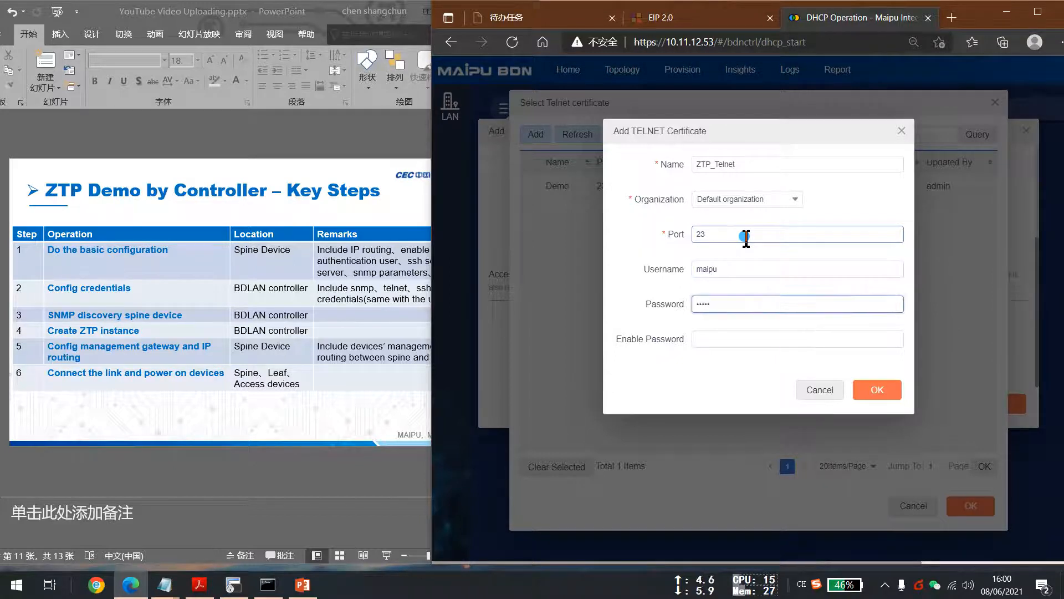
Enter the Telnet password and enable password, save, and select ZTP_Telnet as the Telnet certificate.
{"action": "type", "text": "3"}
{"action": "key", "text": "Tab"}
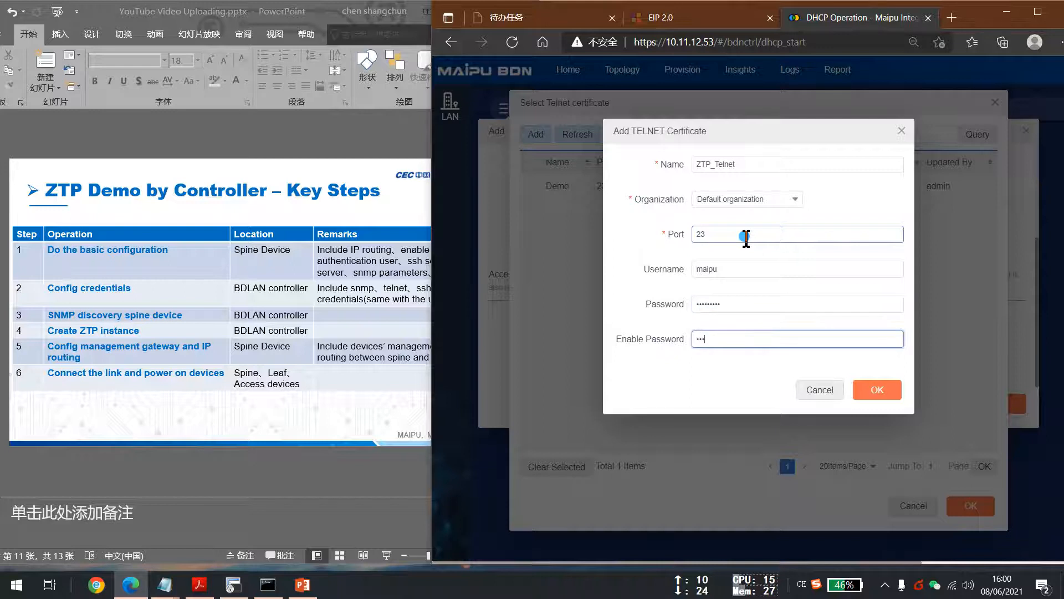
{"action": "type", "text": "admin"}
{"action": "left_click", "coordinate": [866, 390]}
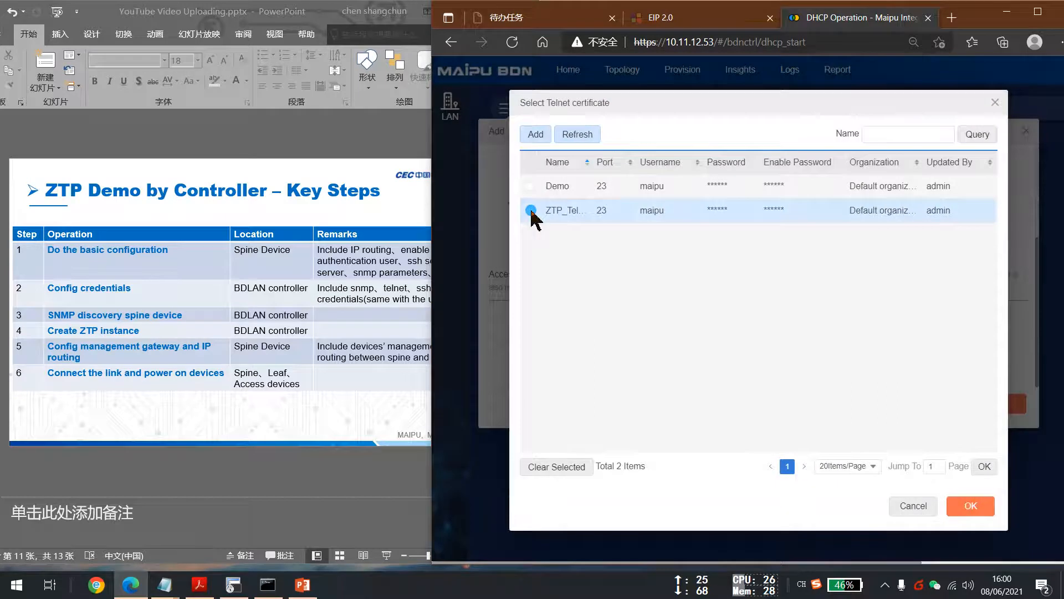
{"action": "left_click", "coordinate": [530, 211]}
{"action": "left_click", "coordinate": [970, 506]}
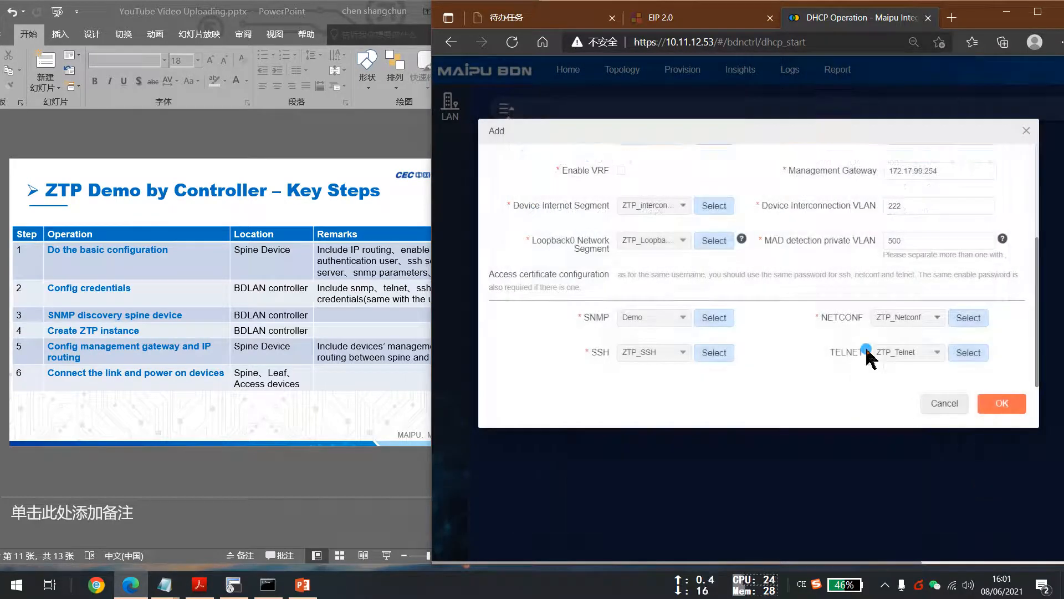
Enable VRF and review the ZTP instance's configuration fields.
{"action": "scroll", "coordinate": [787, 319], "scroll_direction": "up", "scroll_amount": 3}
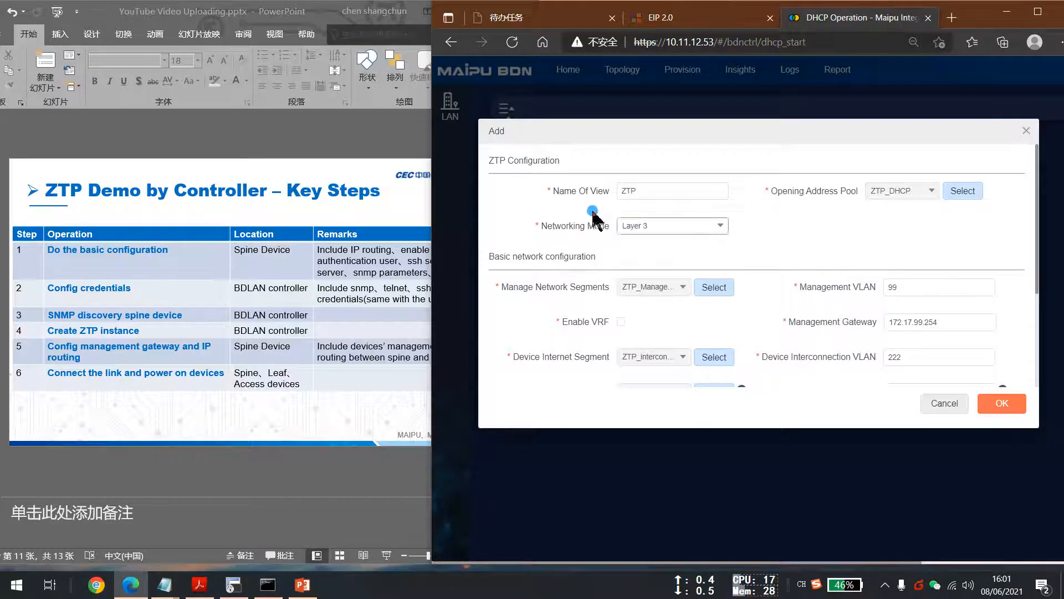
{"action": "left_click_drag", "start_coordinate": [490, 162], "coordinate": [696, 321]}
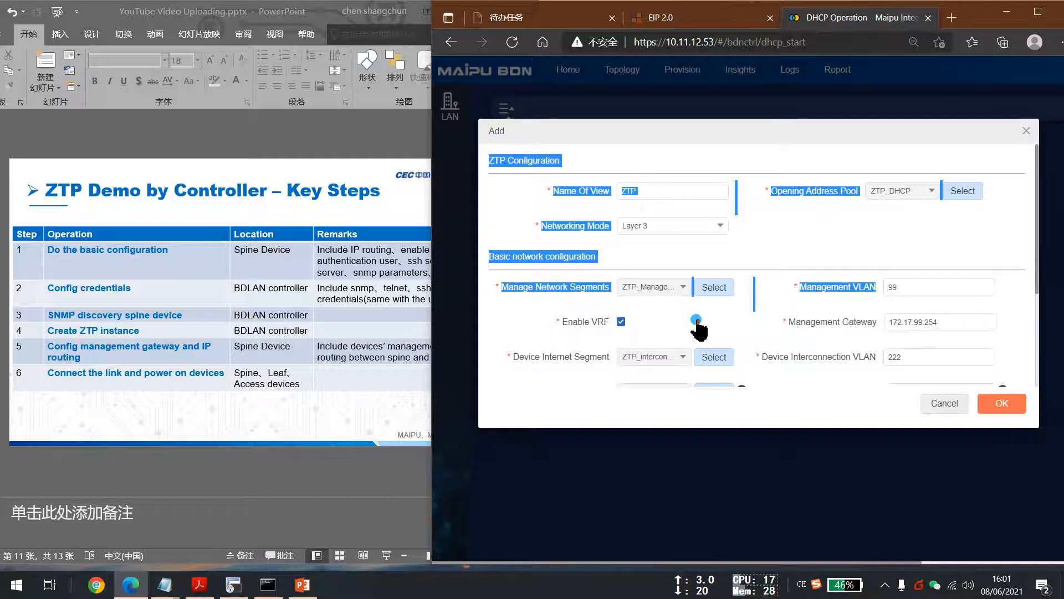
{"action": "left_click", "coordinate": [796, 242]}
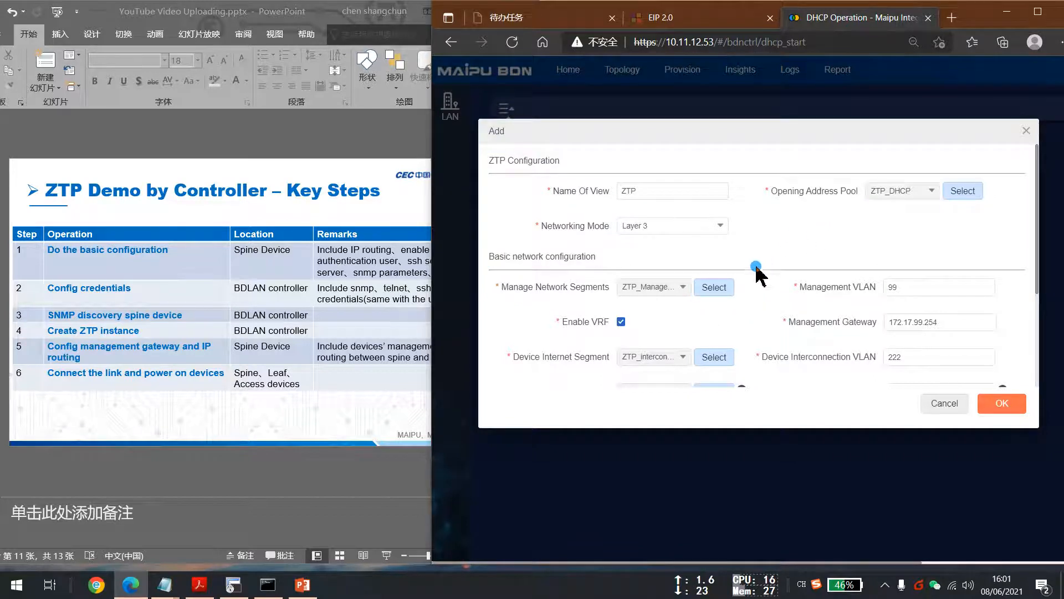
{"action": "scroll", "coordinate": [684, 314], "scroll_direction": "down", "scroll_amount": 1}
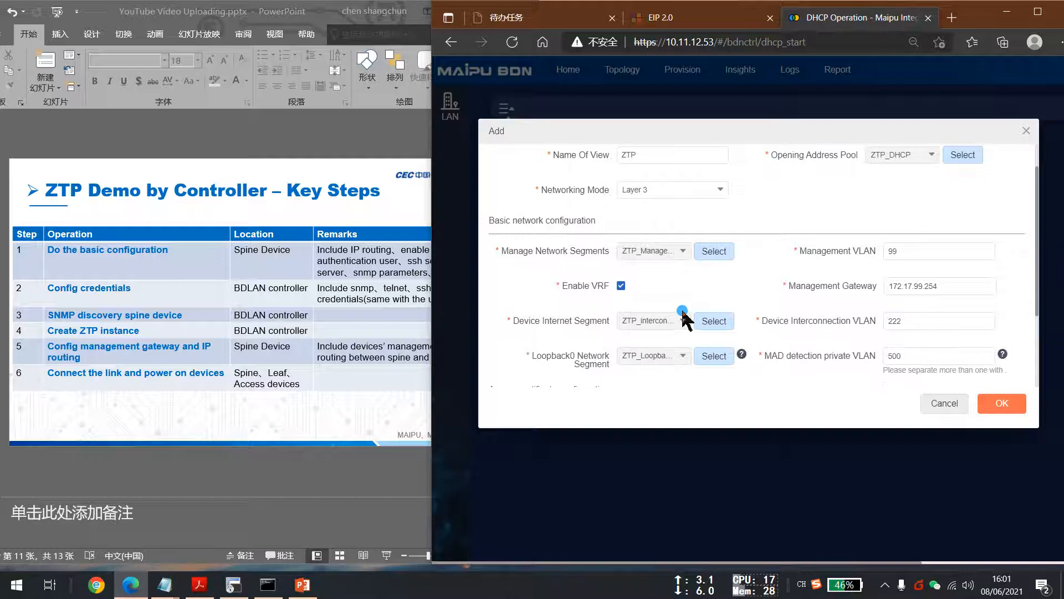
{"action": "scroll", "coordinate": [680, 302], "scroll_direction": "down", "scroll_amount": 2}
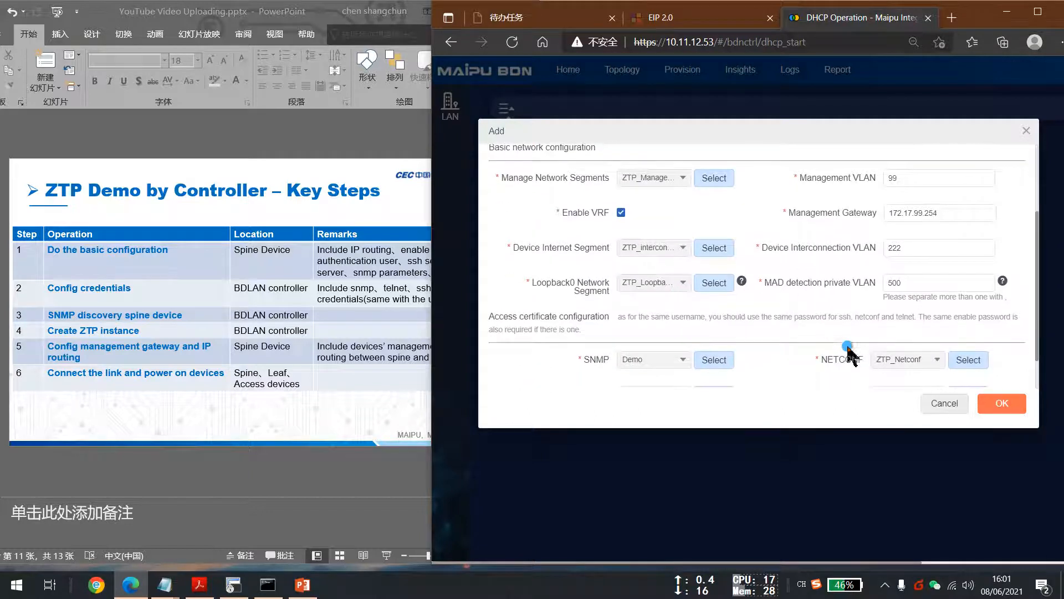
Save the Layer 3 ZTP instance configuration.
{"action": "scroll", "coordinate": [787, 339], "scroll_direction": "down", "scroll_amount": 1}
{"action": "left_click", "coordinate": [1003, 404]}
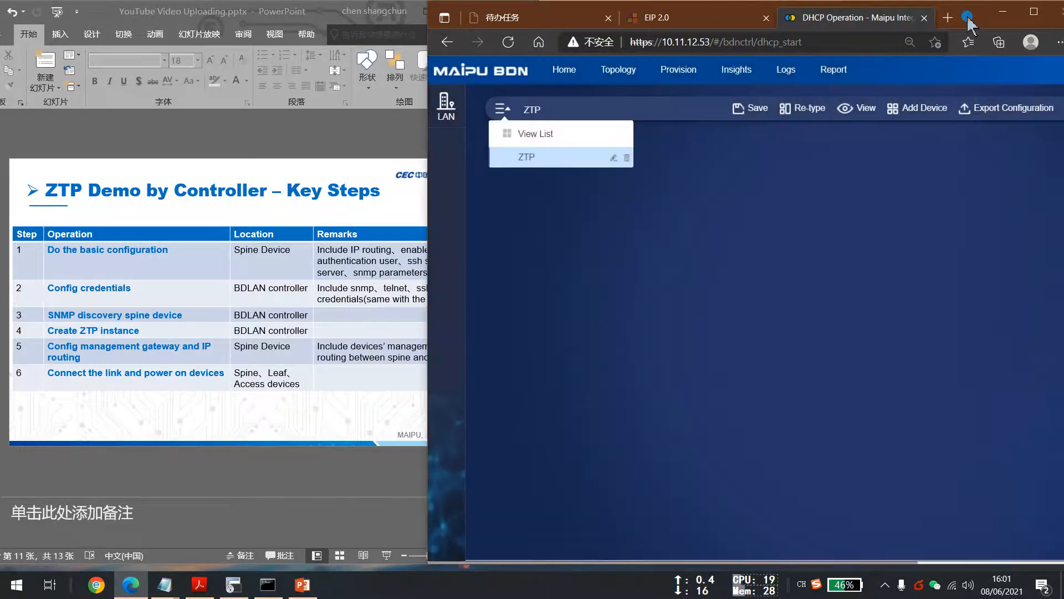
Arrange the windows to show the demo topology slide beside the controller.
{"action": "left_click_drag", "start_coordinate": [968, 18], "coordinate": [958, 18]}
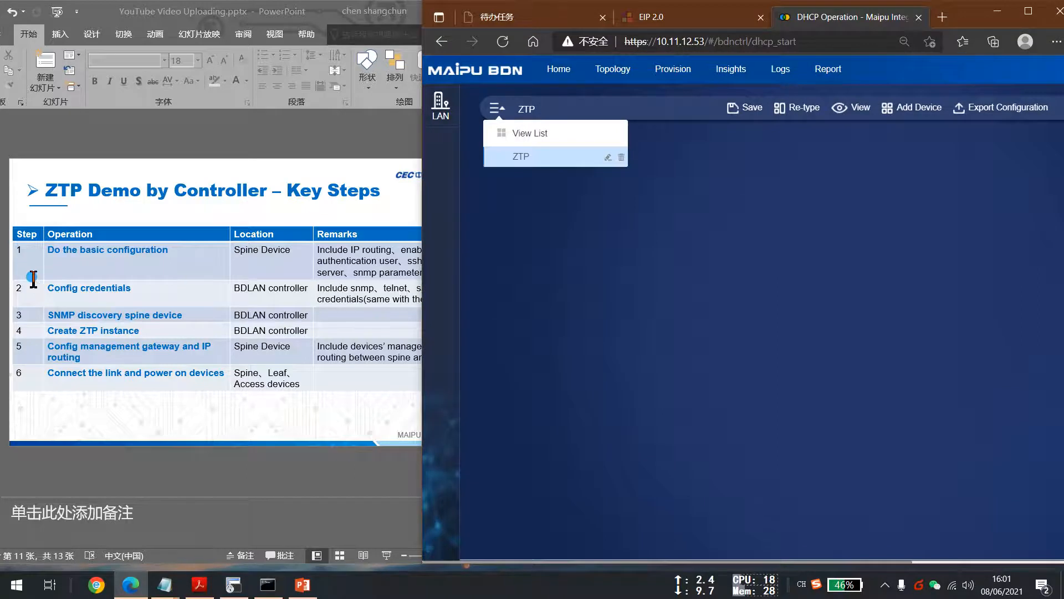
{"action": "scroll", "coordinate": [33, 277], "scroll_direction": "up", "scroll_amount": 1}
{"action": "left_click", "coordinate": [303, 12]}
{"action": "left_click_drag", "start_coordinate": [303, 12], "coordinate": [195, 12]}
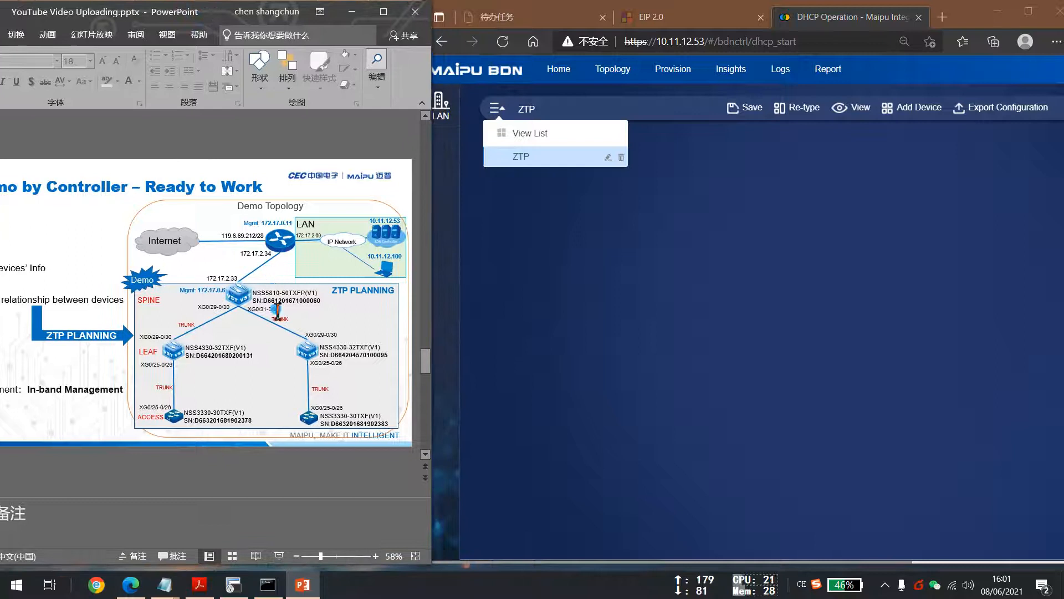
{"action": "scroll", "coordinate": [313, 320], "scroll_direction": "up", "scroll_amount": 2, "text": "ctrl"}
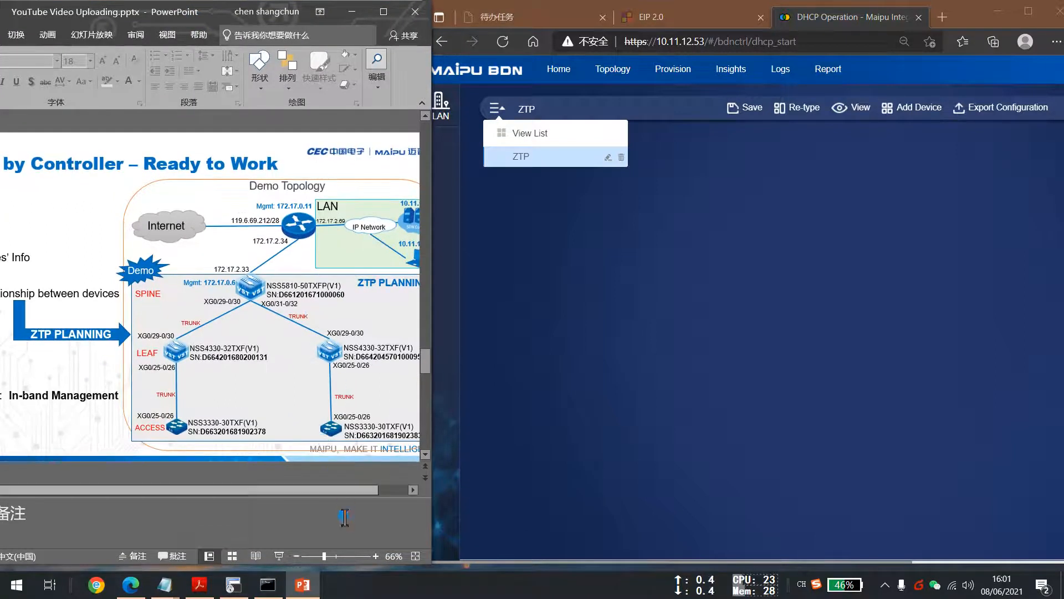
{"action": "left_click_drag", "start_coordinate": [390, 491], "coordinate": [397, 491]}
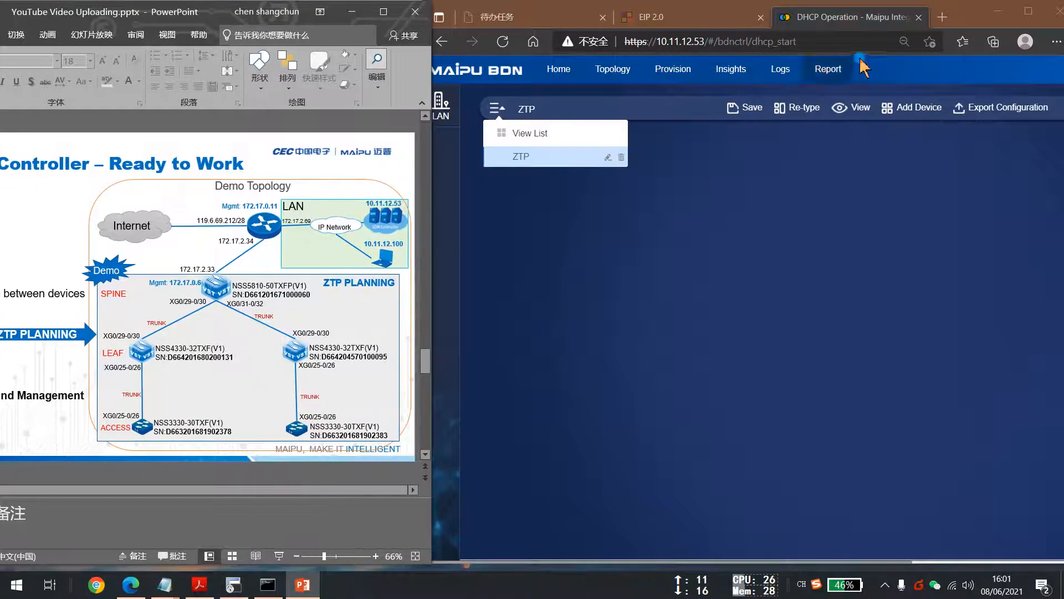
{"action": "left_click", "coordinate": [958, 21]}
{"action": "left_click_drag", "start_coordinate": [958, 21], "coordinate": [962, 21]}
Add NSS5810-DC1-01 to the ZTP instance as a device with the Spine role and confirm.
{"action": "left_click", "coordinate": [918, 107]}
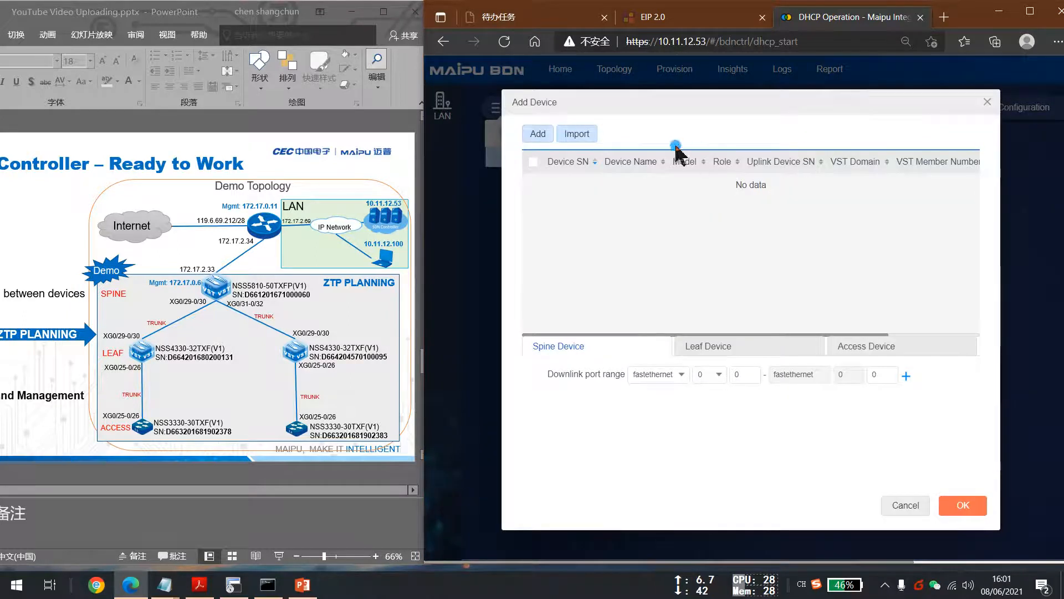
{"action": "left_click", "coordinate": [541, 135]}
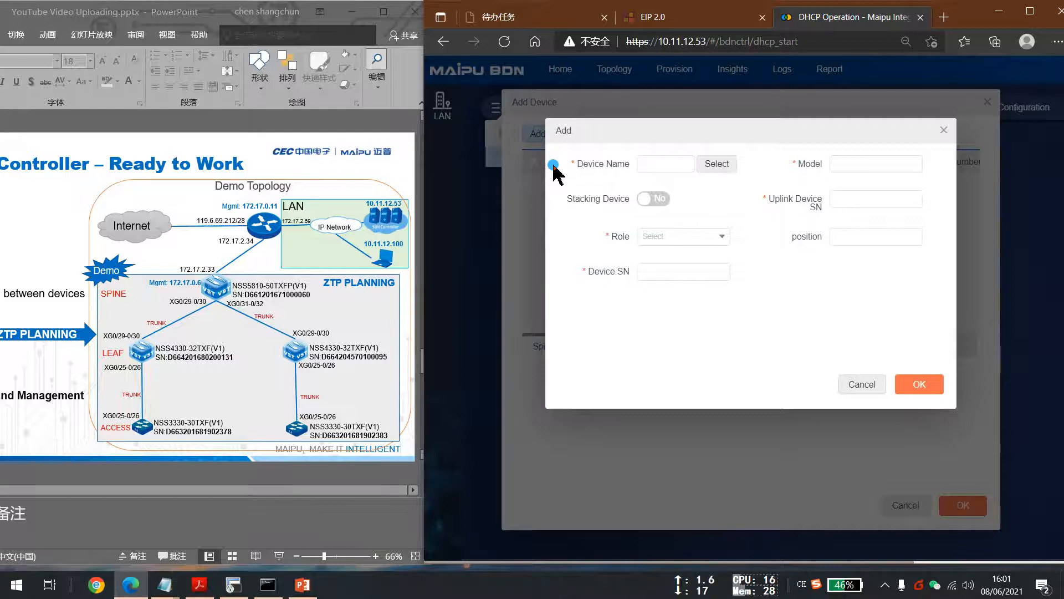
{"action": "left_click", "coordinate": [649, 164]}
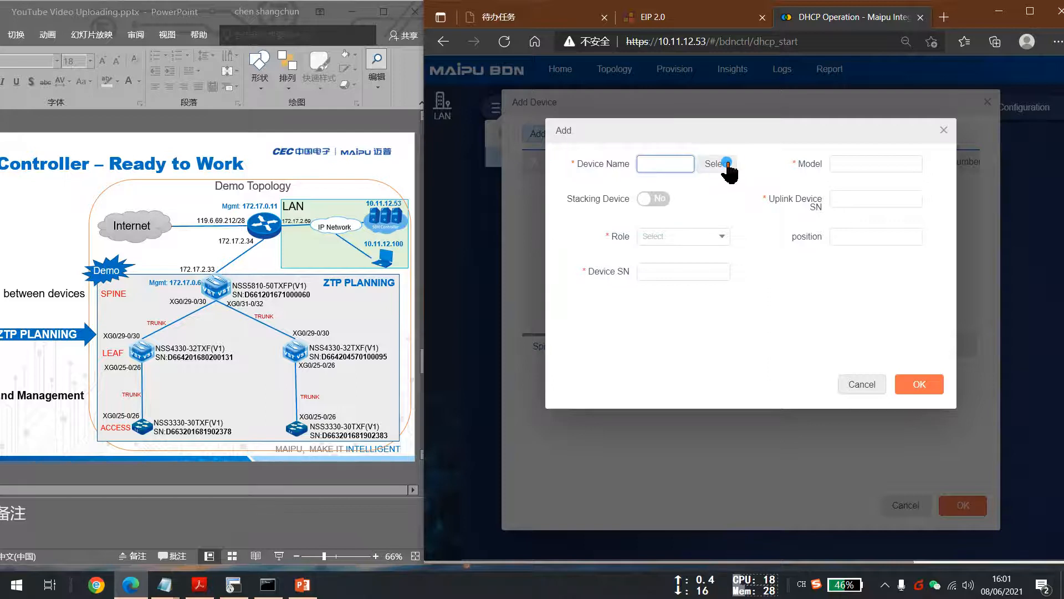
{"action": "left_click", "coordinate": [726, 163]}
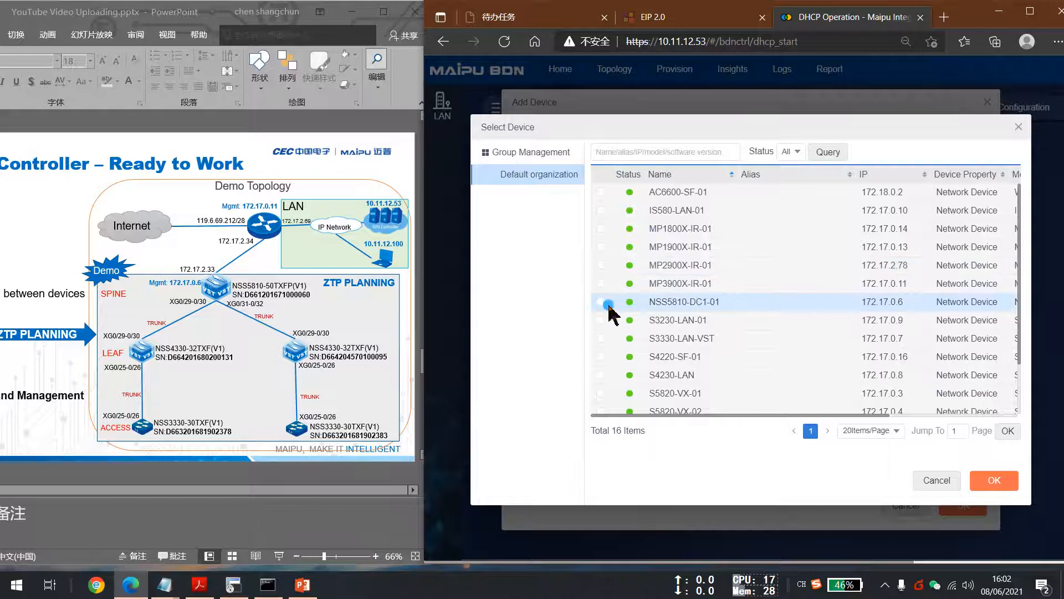
{"action": "left_click", "coordinate": [634, 302]}
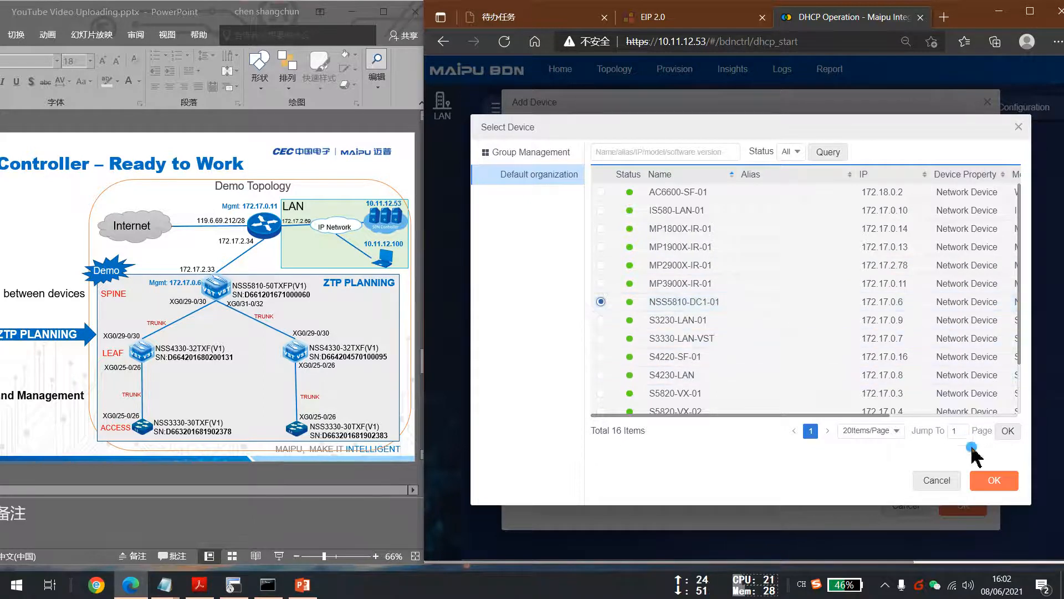
{"action": "left_click", "coordinate": [995, 480]}
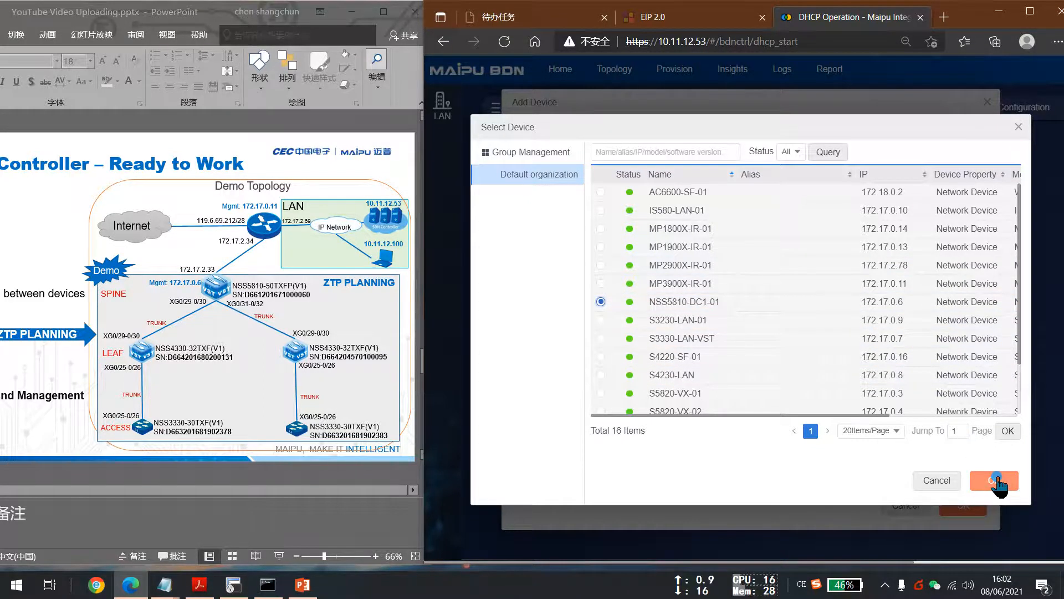
{"action": "left_click", "coordinate": [704, 236]}
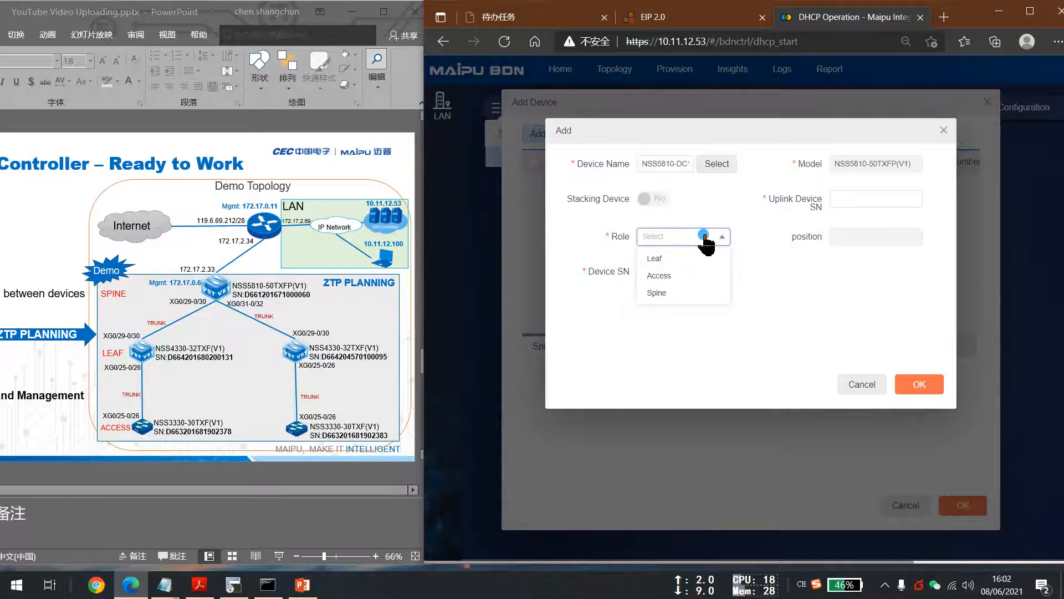
{"action": "left_click", "coordinate": [660, 294]}
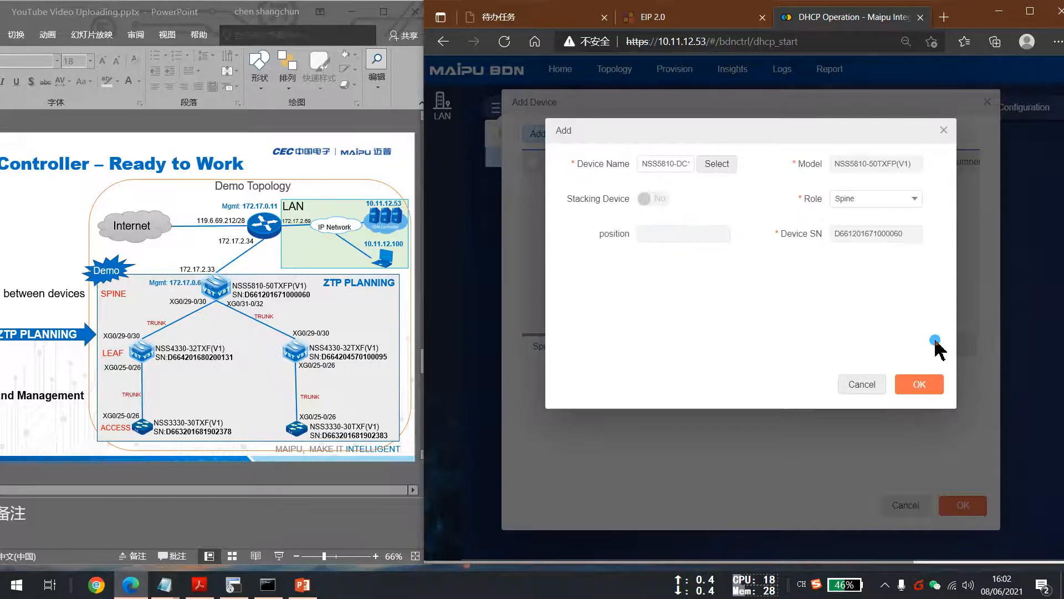
{"action": "left_click", "coordinate": [915, 388]}
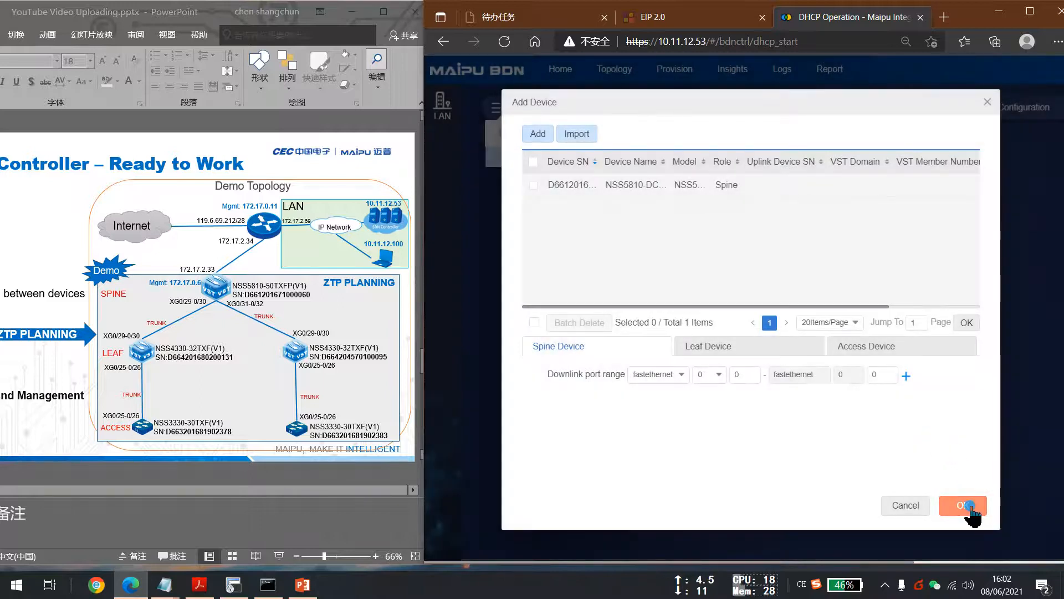
{"action": "left_click", "coordinate": [969, 505]}
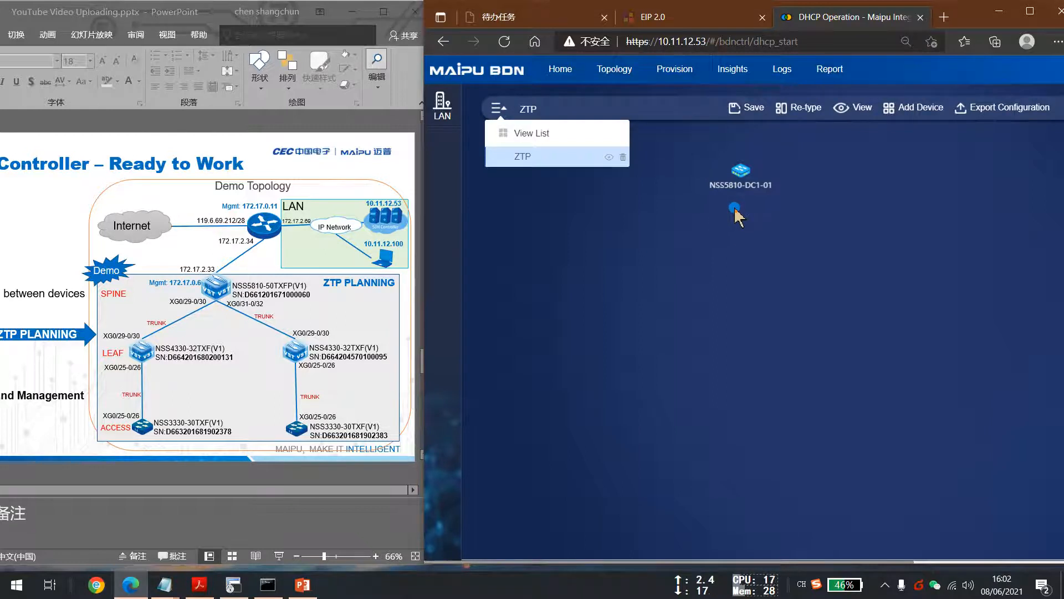
Start adding another device, set its role to Leaf and name it NSS4330_1.
{"action": "left_click", "coordinate": [914, 110]}
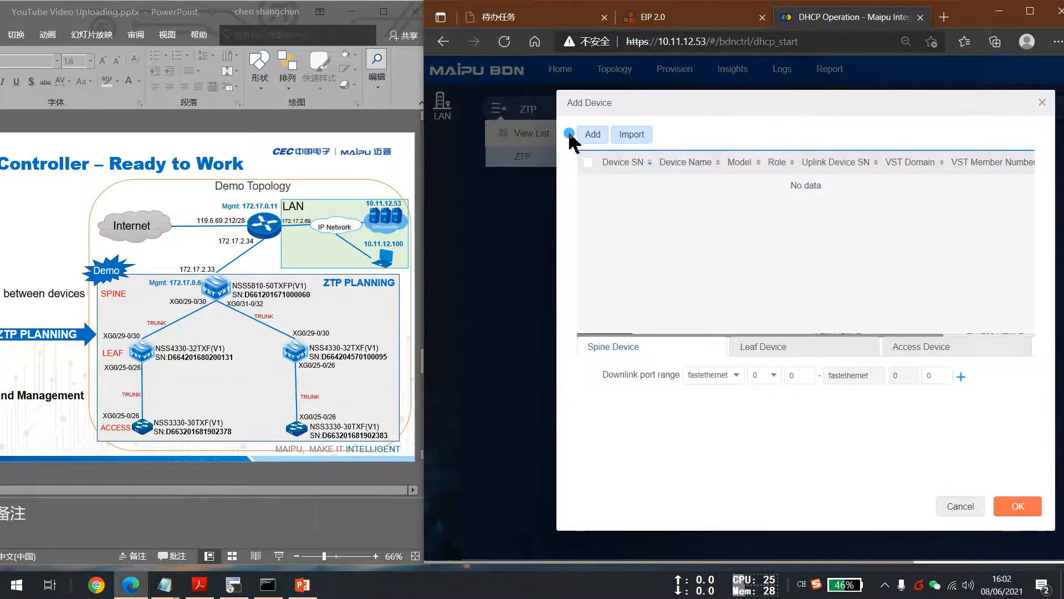
{"action": "left_click", "coordinate": [595, 134]}
{"action": "left_click", "coordinate": [668, 165]}
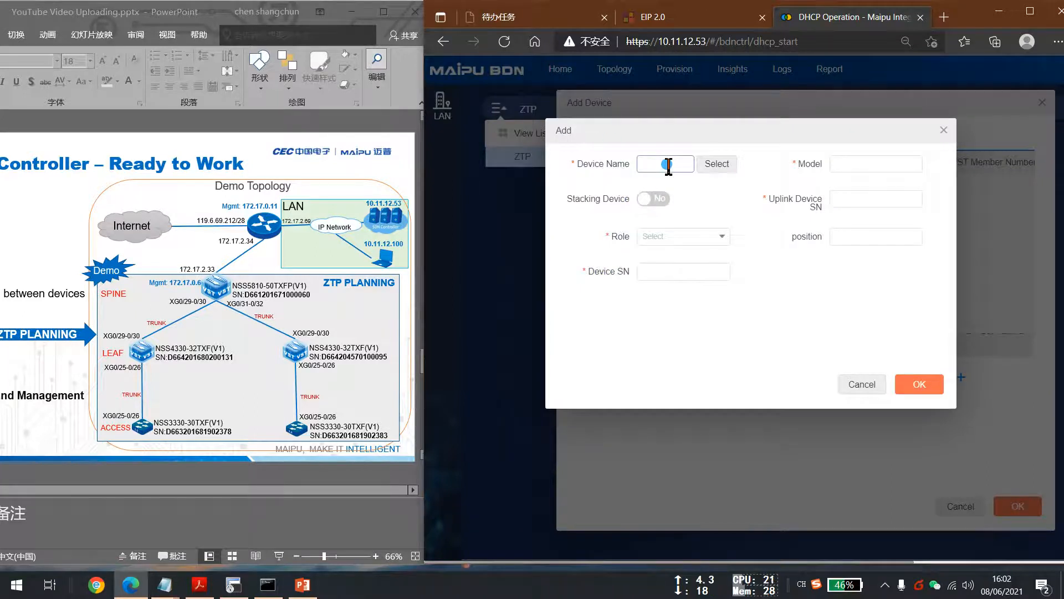
{"action": "left_click", "coordinate": [653, 236]}
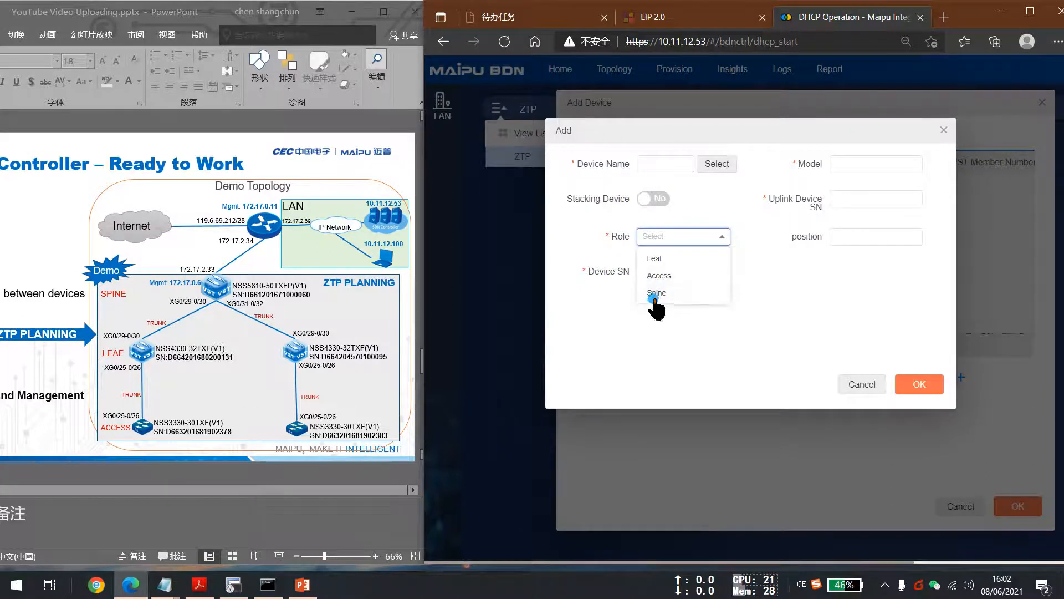
{"action": "left_click", "coordinate": [659, 258]}
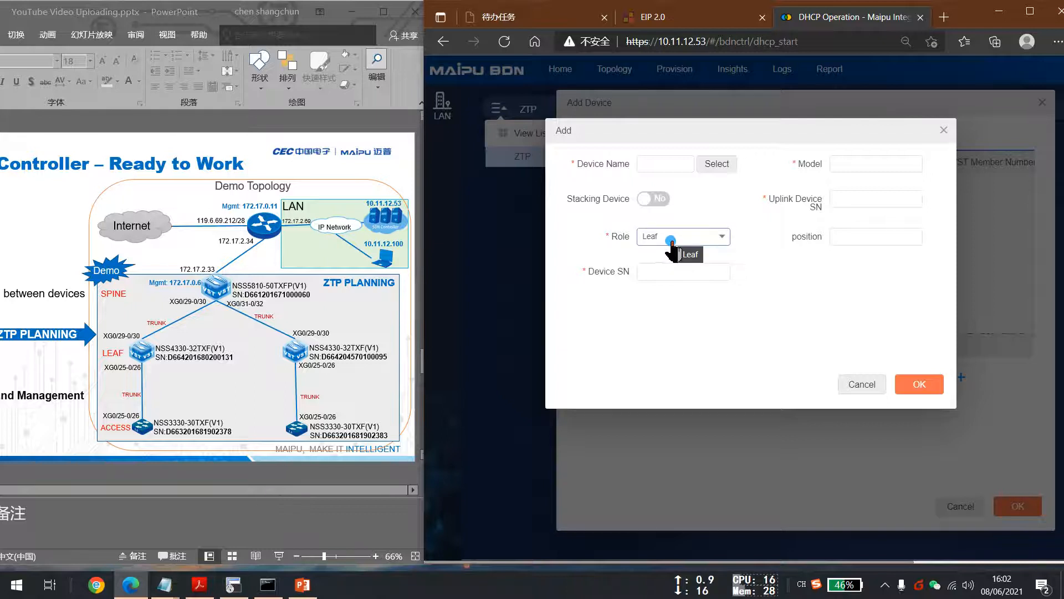
{"action": "left_click", "coordinate": [653, 166]}
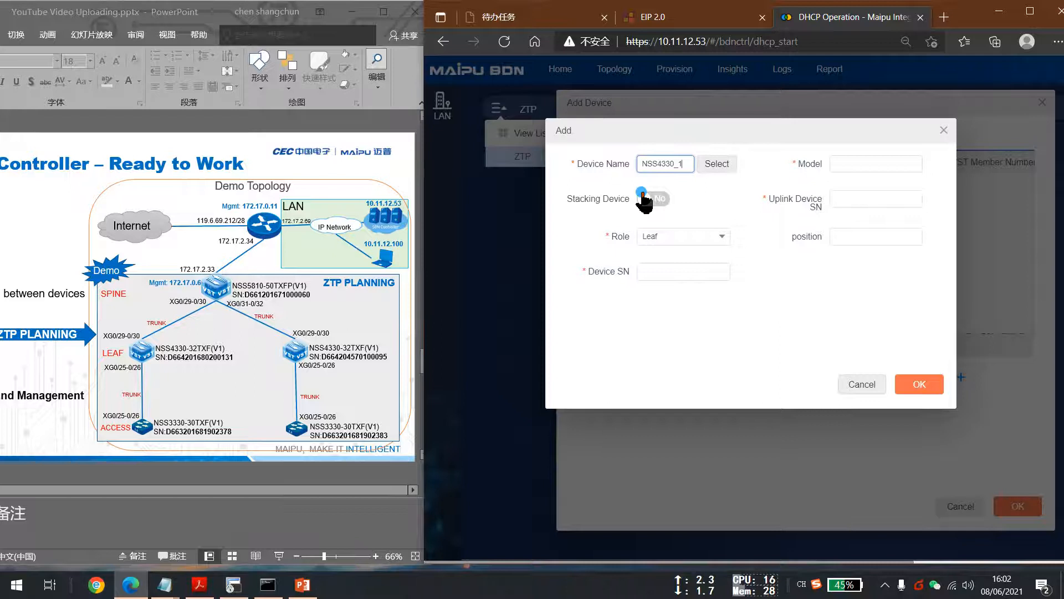
Copy the leaf model NSS4330-32TXF(V1) from the topology slide into the device's Model field.
{"action": "left_click", "coordinate": [174, 350]}
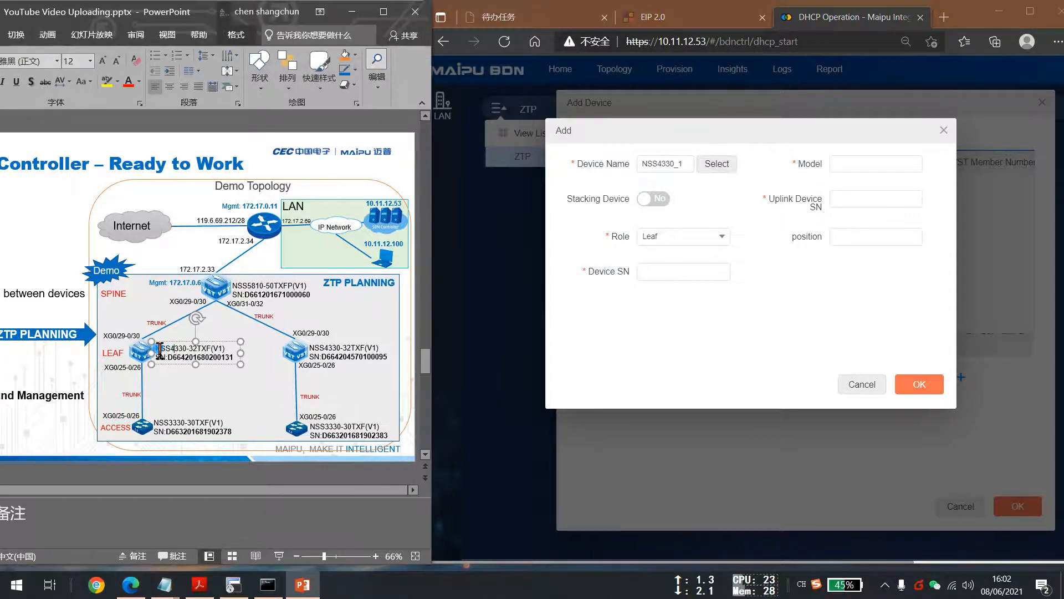
{"action": "left_click_drag", "start_coordinate": [161, 350], "coordinate": [230, 350]}
{"action": "key", "text": "ctrl+c"}
{"action": "left_click", "coordinate": [858, 162]}
{"action": "key", "text": "ctrl+v"}
{"action": "left_click", "coordinate": [844, 200]}
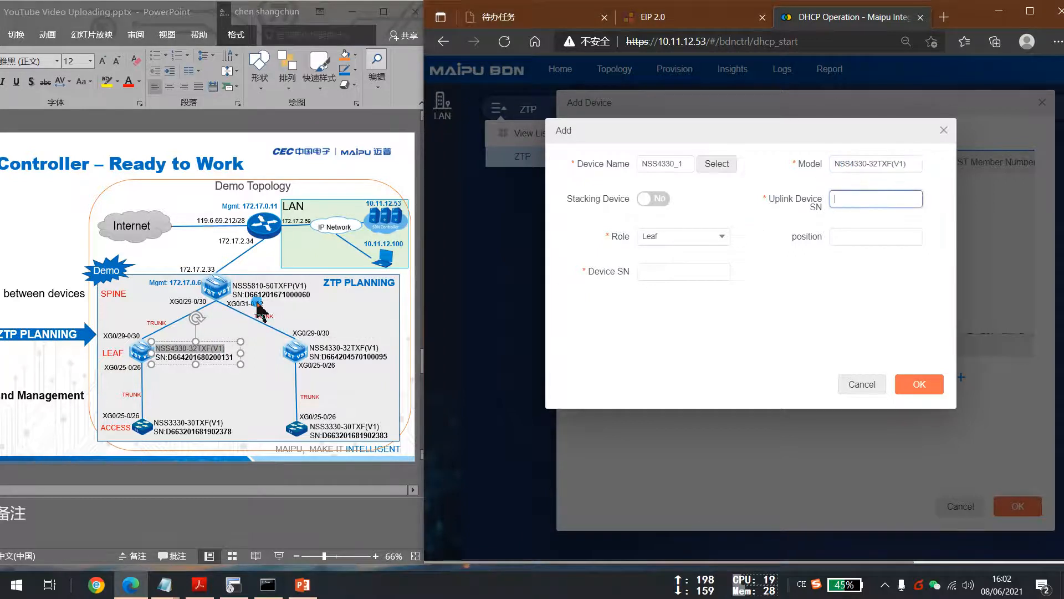
{"action": "left_click", "coordinate": [267, 297]}
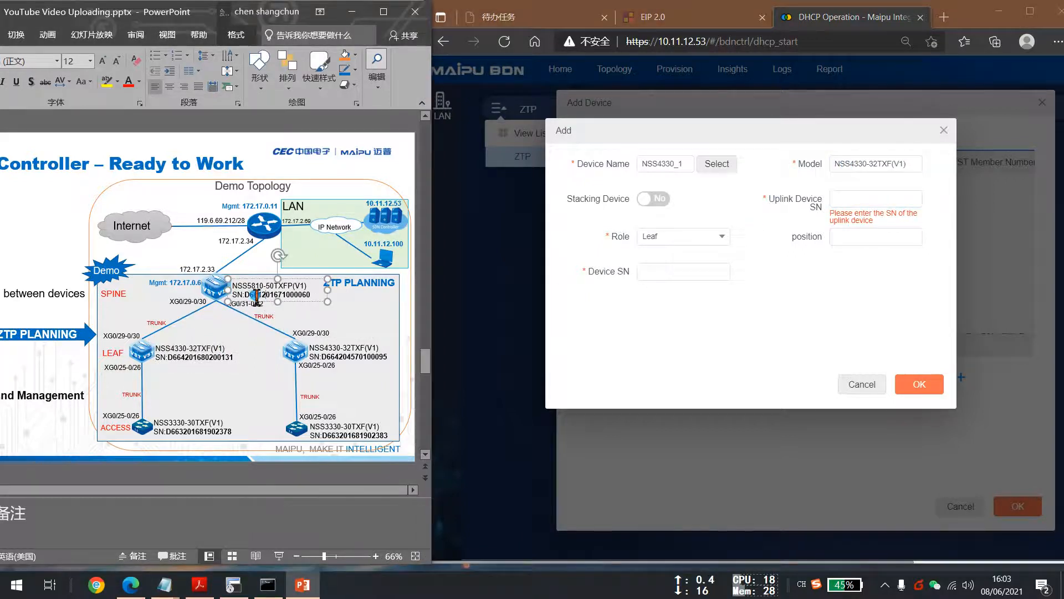
{"action": "left_click_drag", "start_coordinate": [247, 297], "coordinate": [314, 298]}
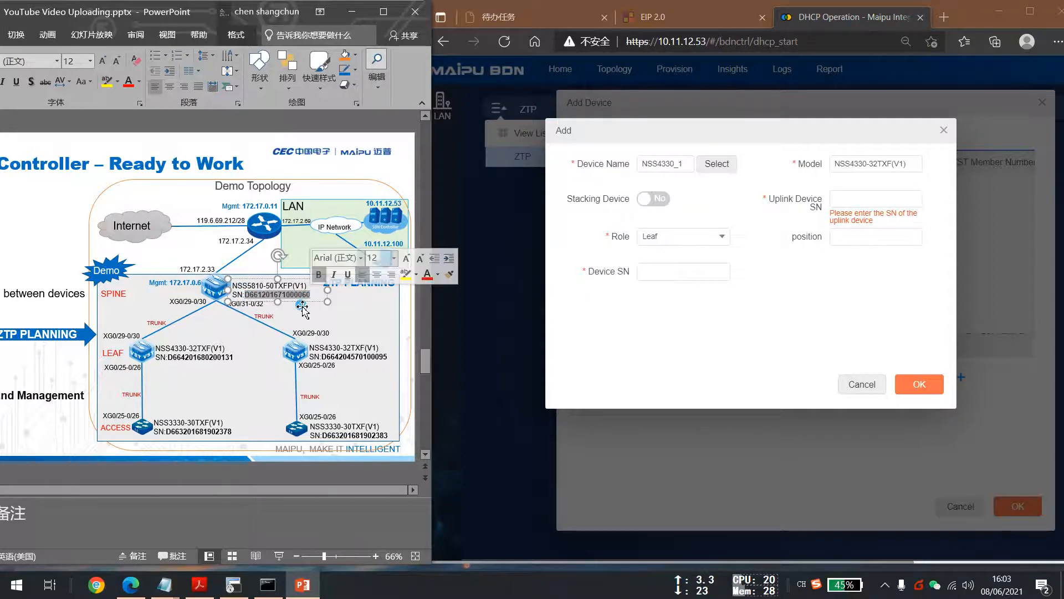
{"action": "left_click", "coordinate": [874, 199]}
{"action": "key", "text": "ctrl+v"}
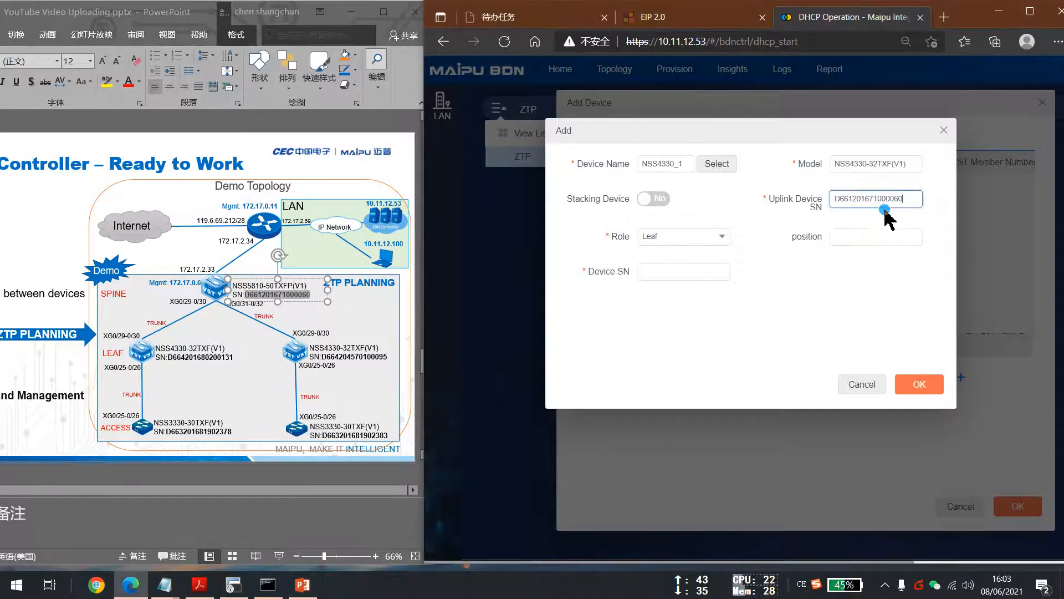
{"action": "left_click", "coordinate": [688, 273]}
{"action": "left_click", "coordinate": [169, 358]}
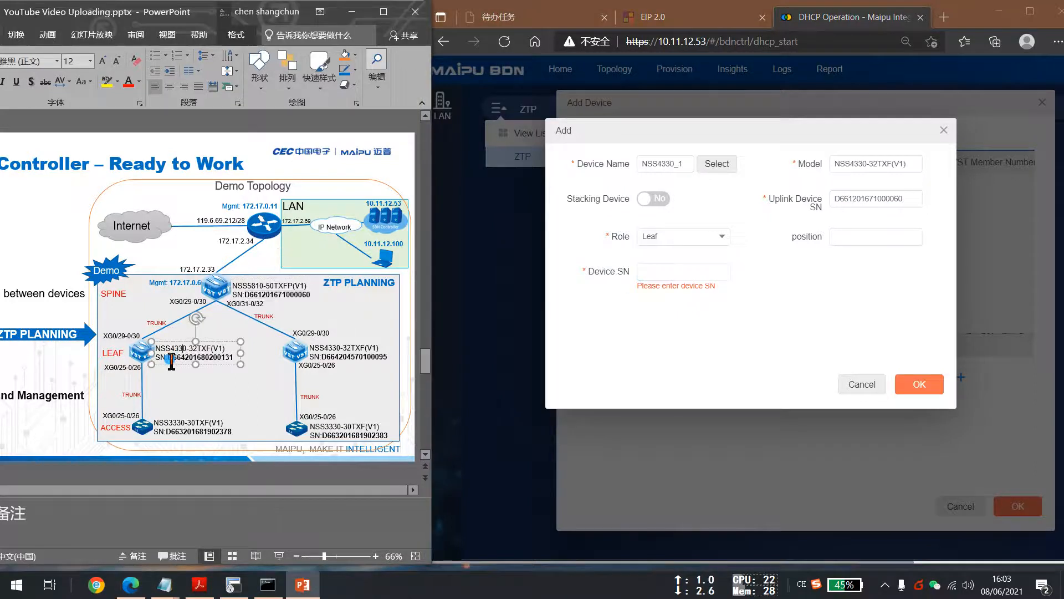
{"action": "left_click_drag", "start_coordinate": [170, 359], "coordinate": [235, 358]}
{"action": "left_click", "coordinate": [660, 272]}
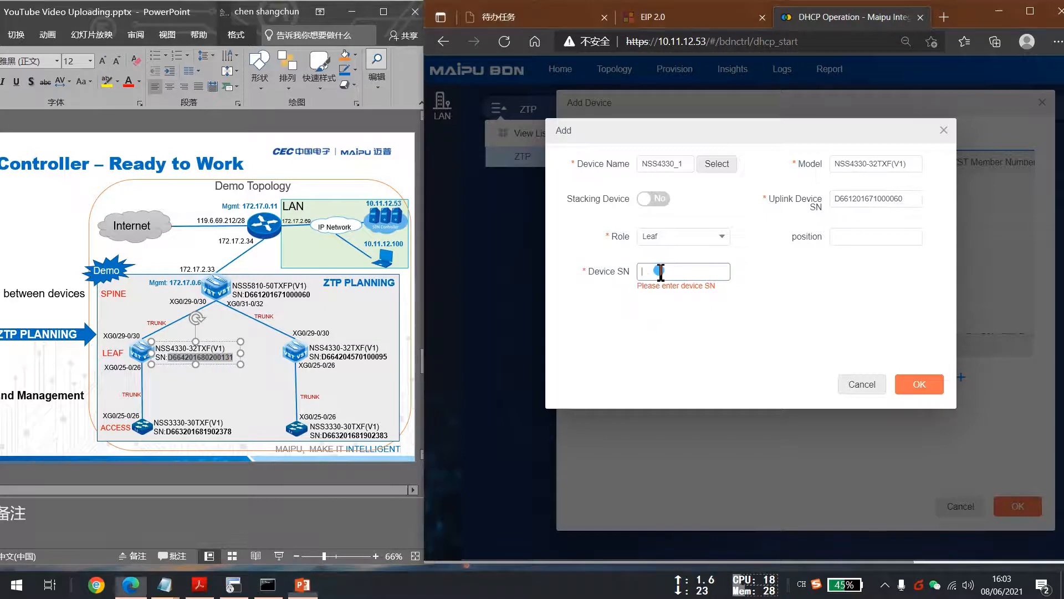
{"action": "key", "text": "ctrl+v"}
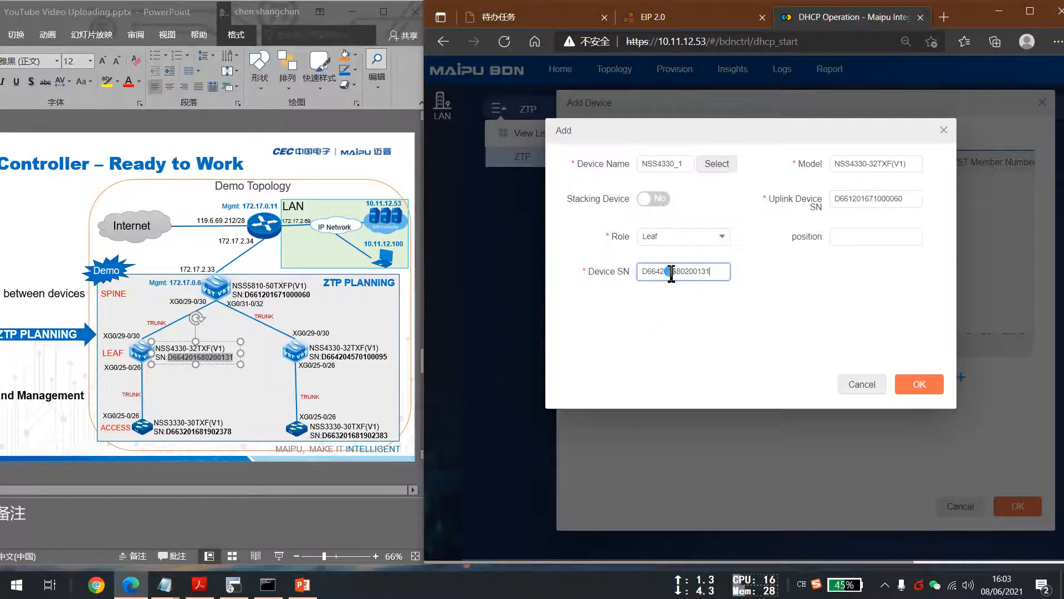
{"action": "left_click", "coordinate": [923, 382]}
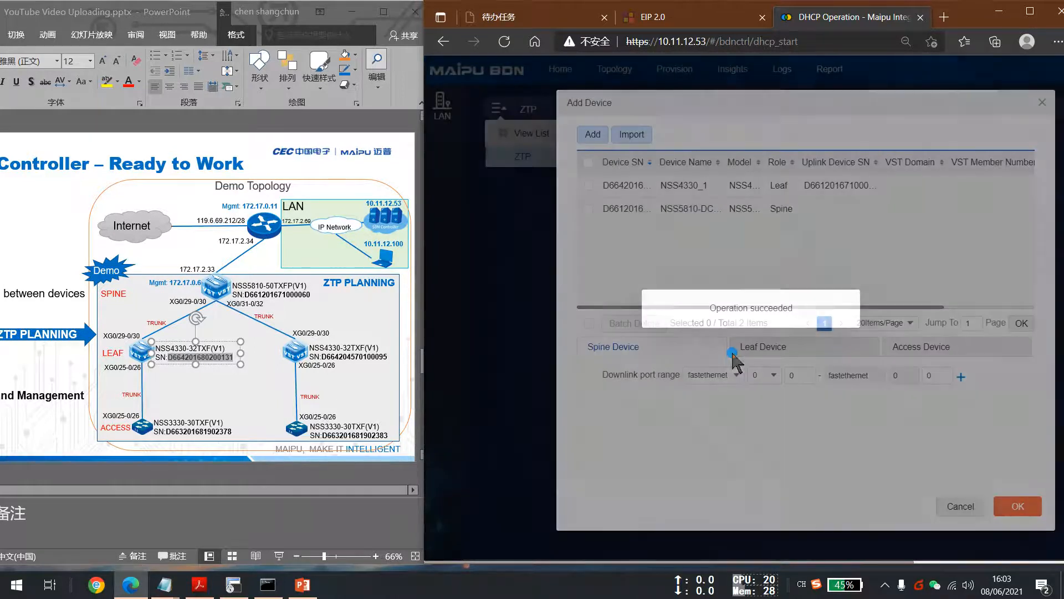
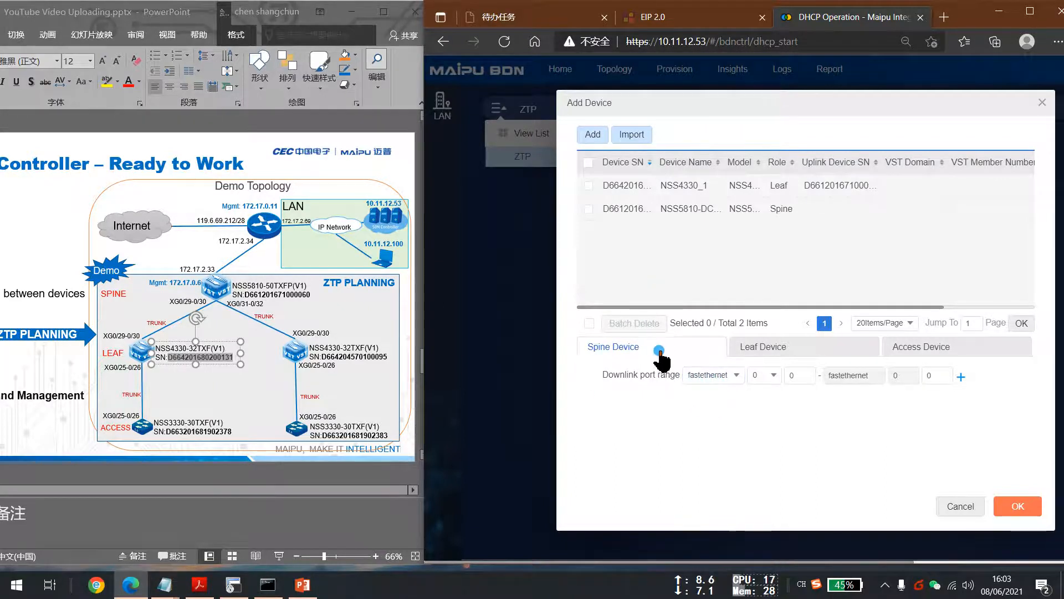
Add a spine downlink port range from tengigabitethernet 0/29 to 0/30.
{"action": "left_click", "coordinate": [707, 376]}
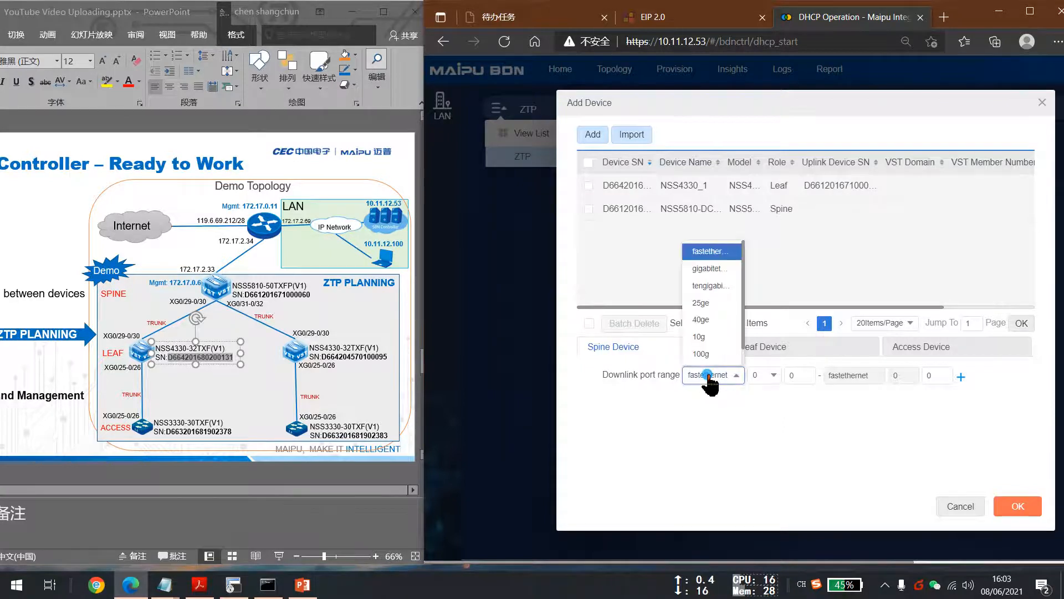
{"action": "left_click", "coordinate": [703, 285]}
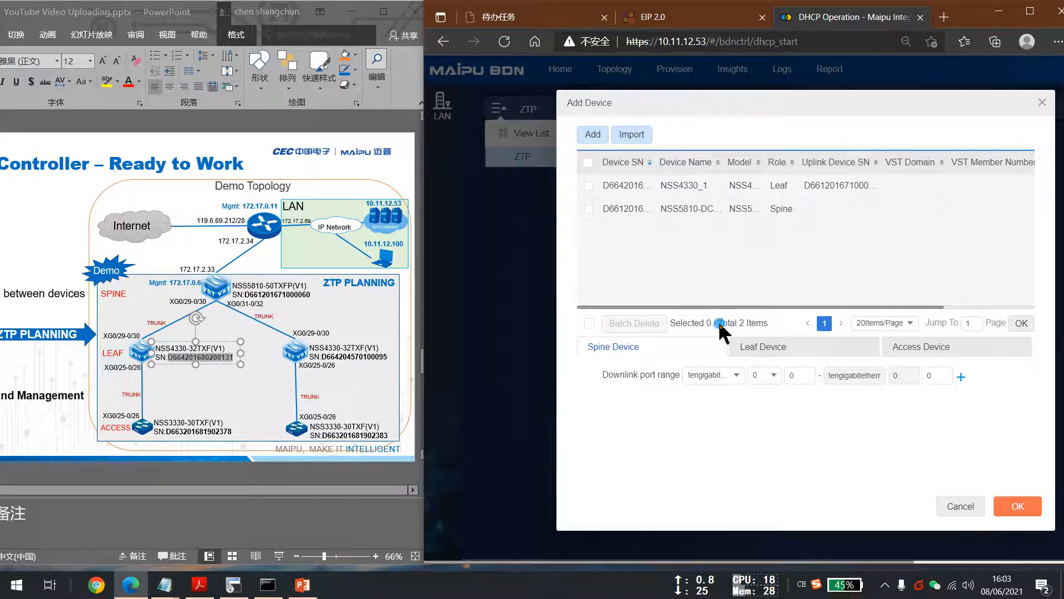
{"action": "left_click", "coordinate": [801, 377]}
{"action": "double_click", "coordinate": [802, 379]}
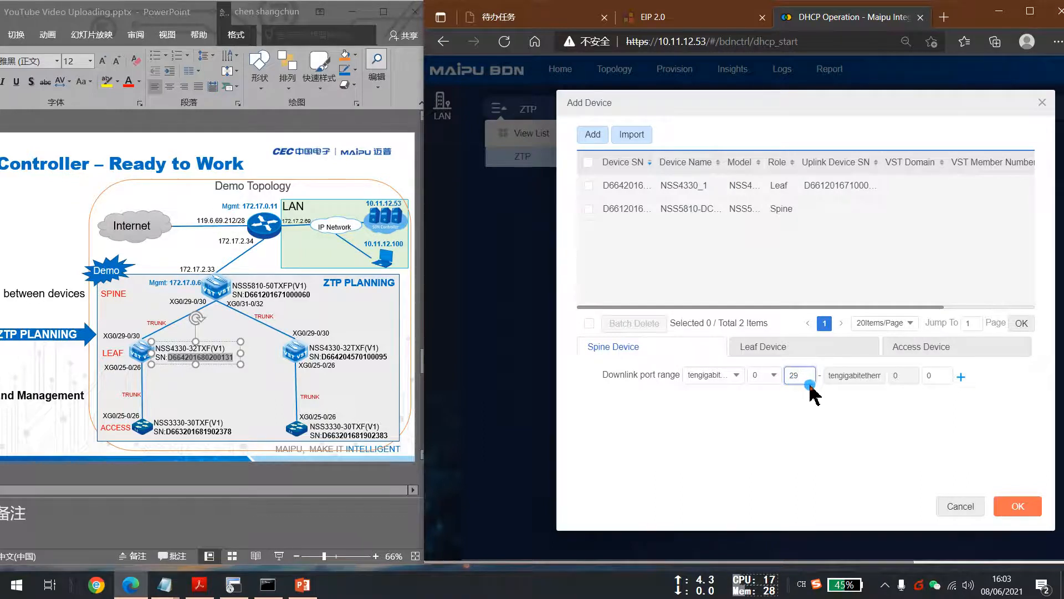
{"action": "left_click", "coordinate": [939, 376]}
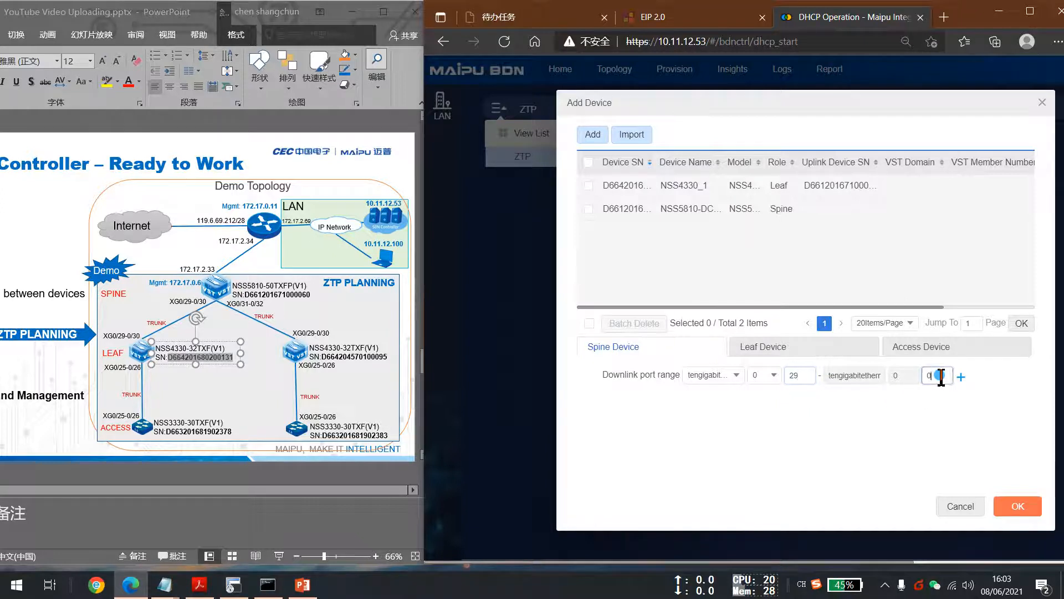
{"action": "type", "text": "30"}
{"action": "left_click", "coordinate": [962, 376]}
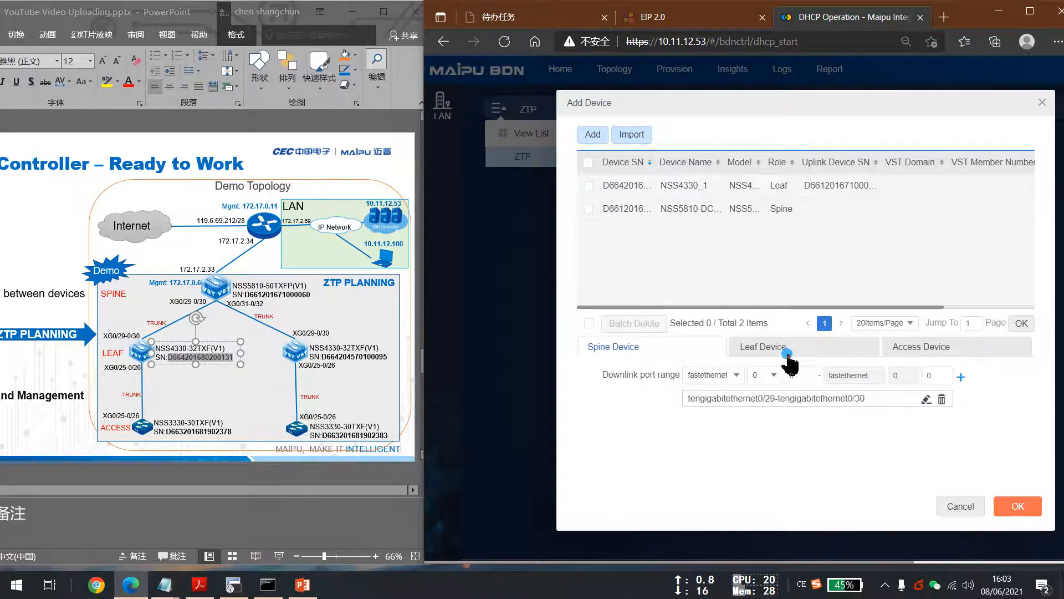
Add a leaf uplink port range from tengigabitethernet 0/29 to 0/30 and close the device dialog.
{"action": "left_click", "coordinate": [779, 351]}
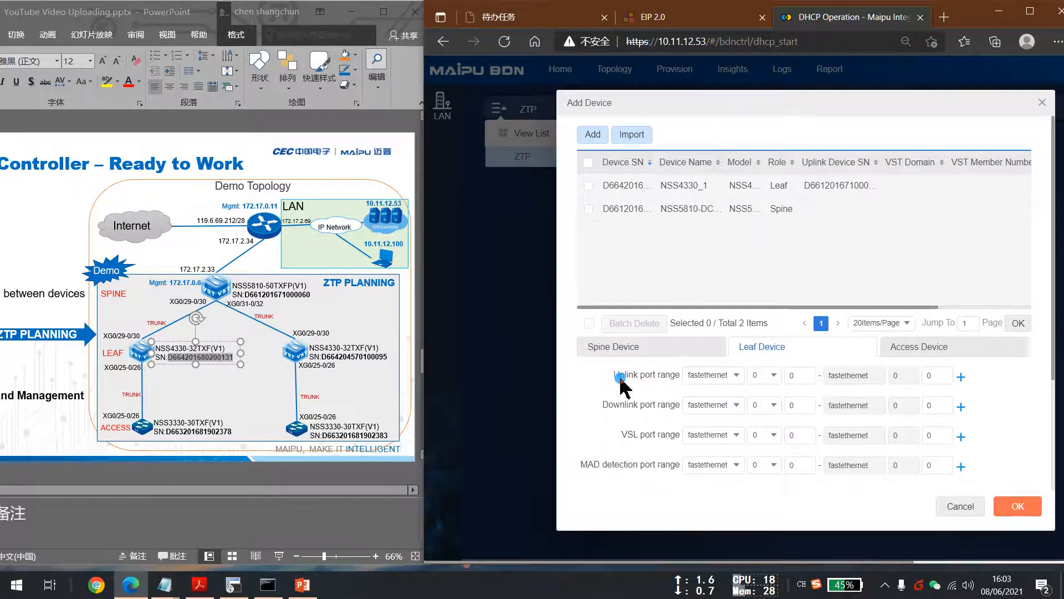
{"action": "left_click_drag", "start_coordinate": [616, 376], "coordinate": [679, 381]}
{"action": "left_click", "coordinate": [723, 375]}
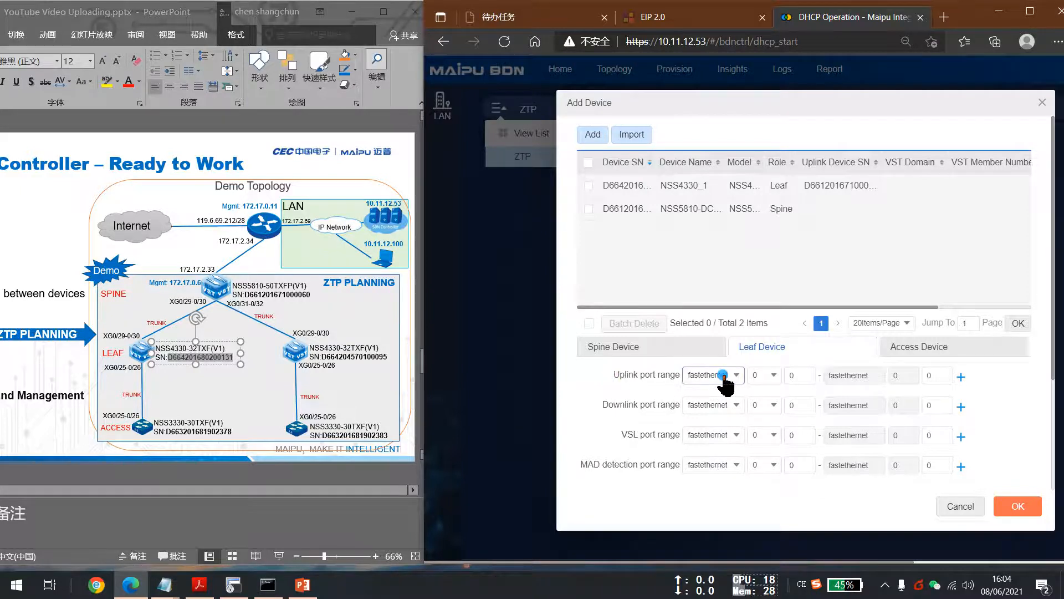
{"action": "left_click", "coordinate": [708, 285]}
{"action": "left_click", "coordinate": [804, 376]}
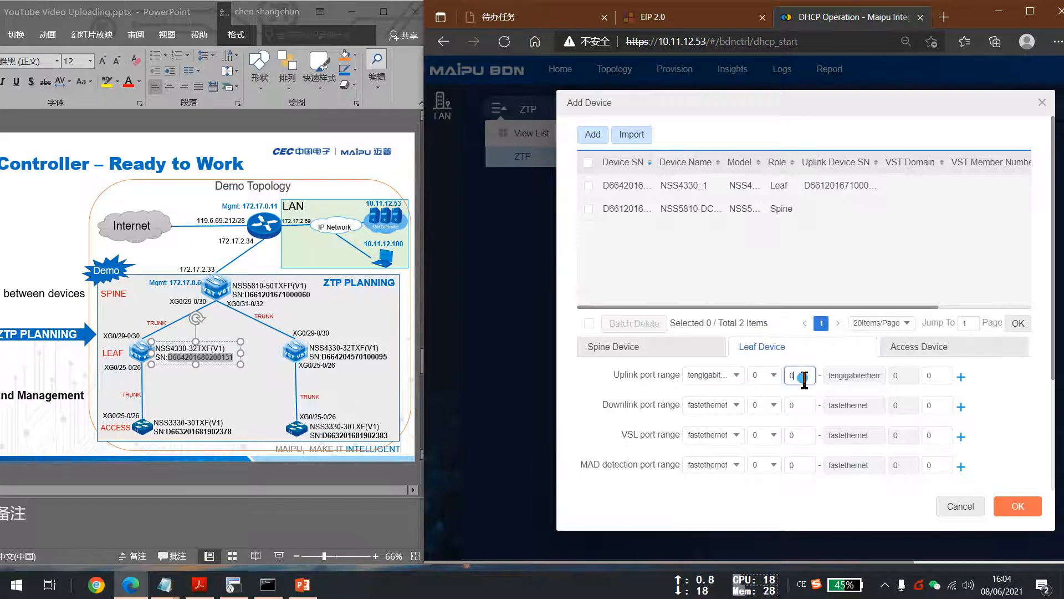
{"action": "key", "text": "BackSpace"}
{"action": "type", "text": "29"}
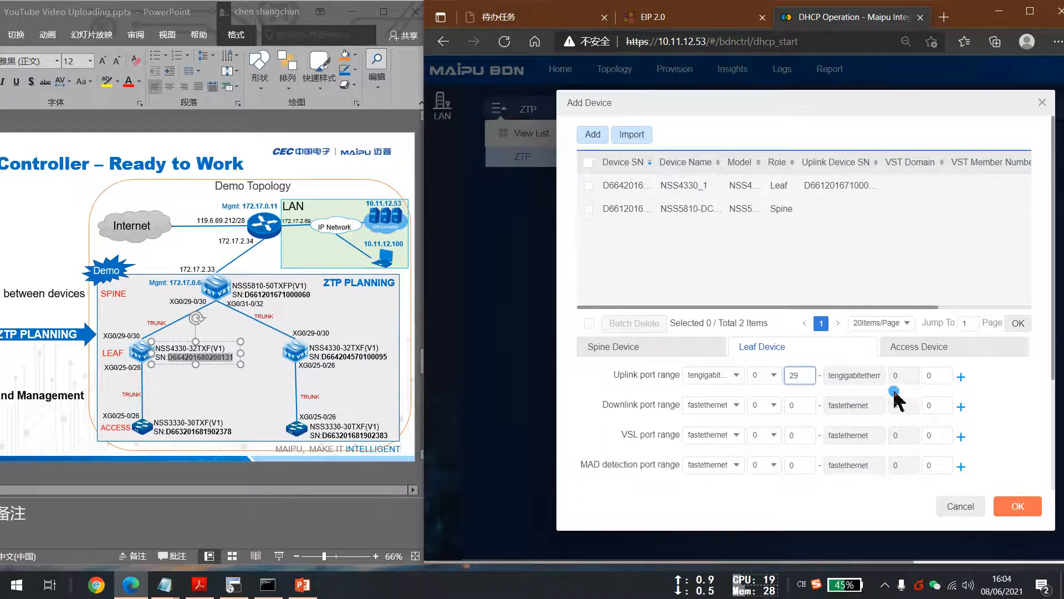
{"action": "left_click", "coordinate": [938, 377]}
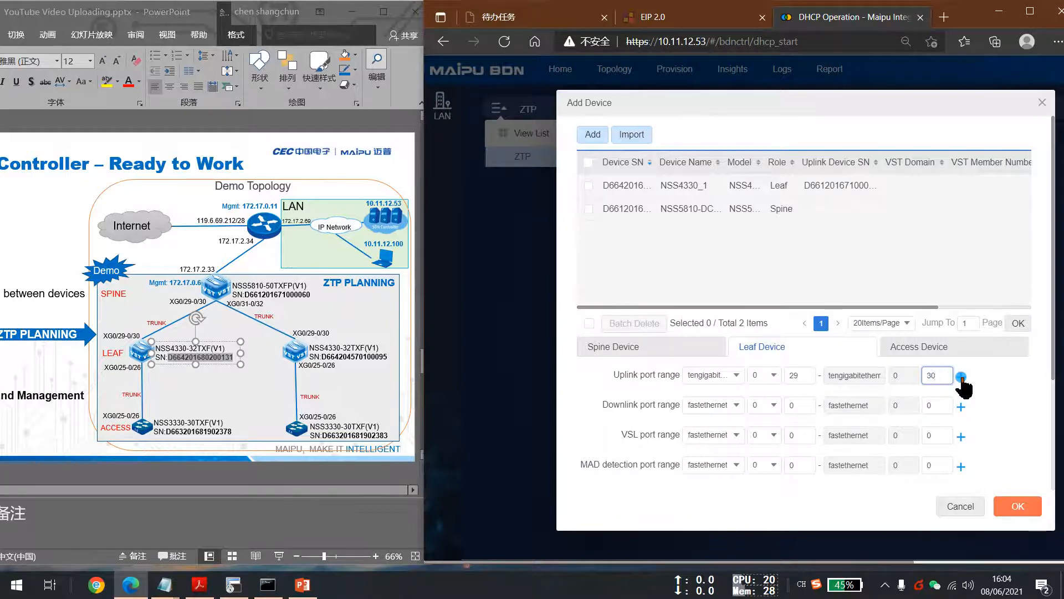
{"action": "left_click", "coordinate": [961, 377]}
{"action": "left_click", "coordinate": [698, 346]}
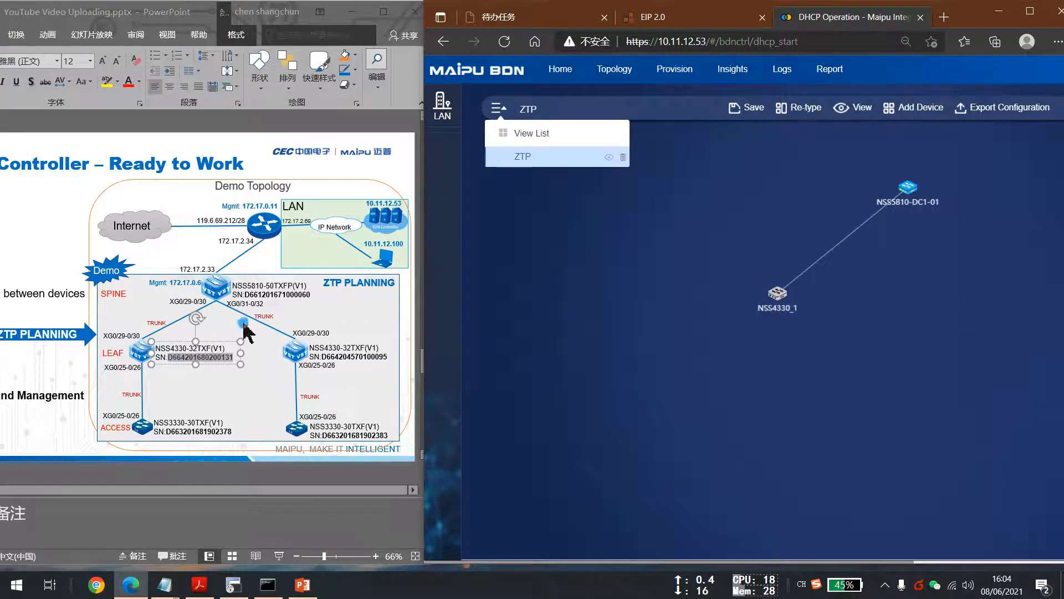
Reopen Add Device and start a new device named NSS4330_2.
{"action": "left_click", "coordinate": [778, 294]}
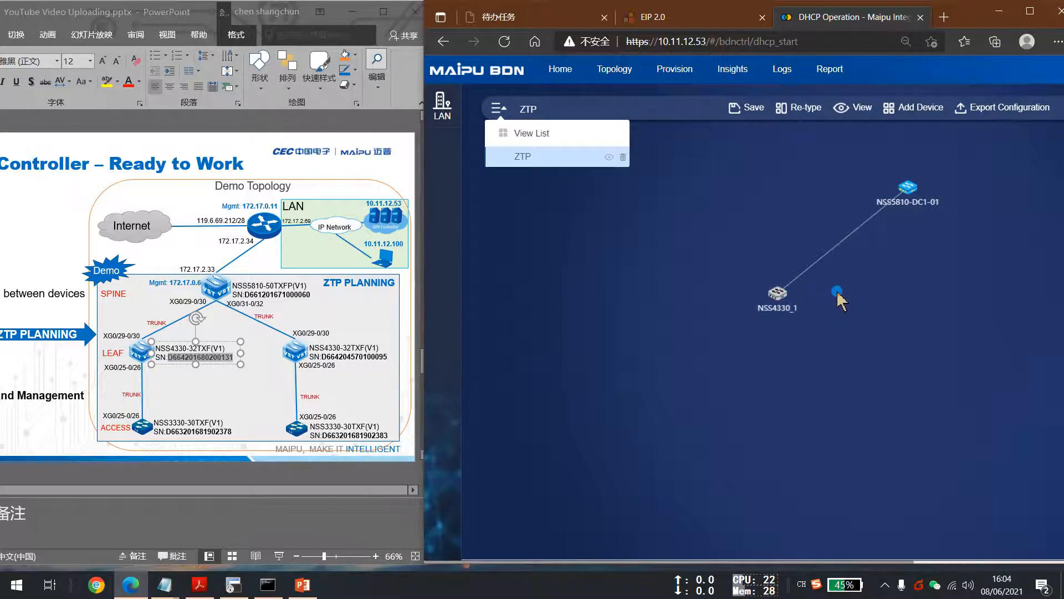
{"action": "left_click", "coordinate": [909, 107]}
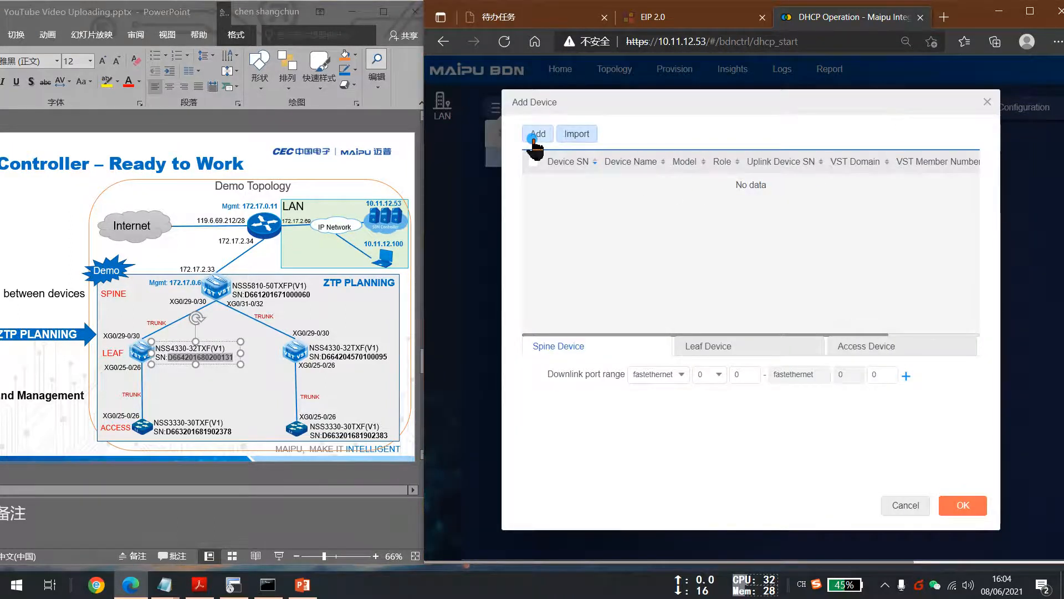
{"action": "left_click", "coordinate": [534, 138]}
{"action": "left_click", "coordinate": [671, 167]}
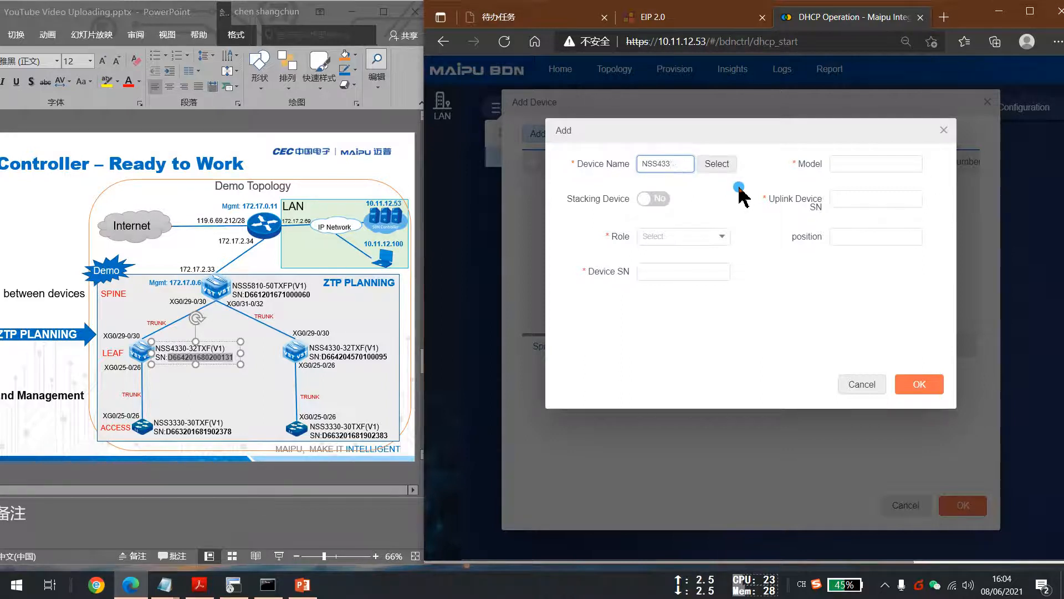
{"action": "type", "text": "2"}
Copy the model NSS4330-32TXF(V1) from the topology slide into the Model field and set the role to Leaf.
{"action": "left_click", "coordinate": [844, 163]}
{"action": "left_click", "coordinate": [351, 341]}
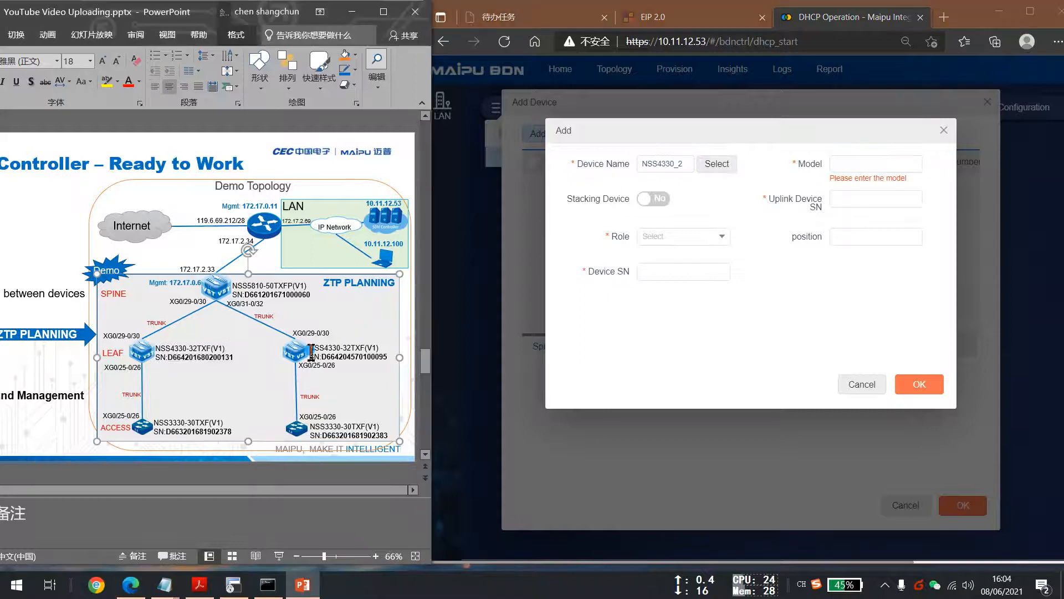
{"action": "left_click_drag", "start_coordinate": [312, 349], "coordinate": [380, 348]}
{"action": "key", "text": "ctrl+c"}
{"action": "left_click", "coordinate": [853, 161]}
{"action": "key", "text": "ctrl+v"}
{"action": "left_click", "coordinate": [688, 237]}
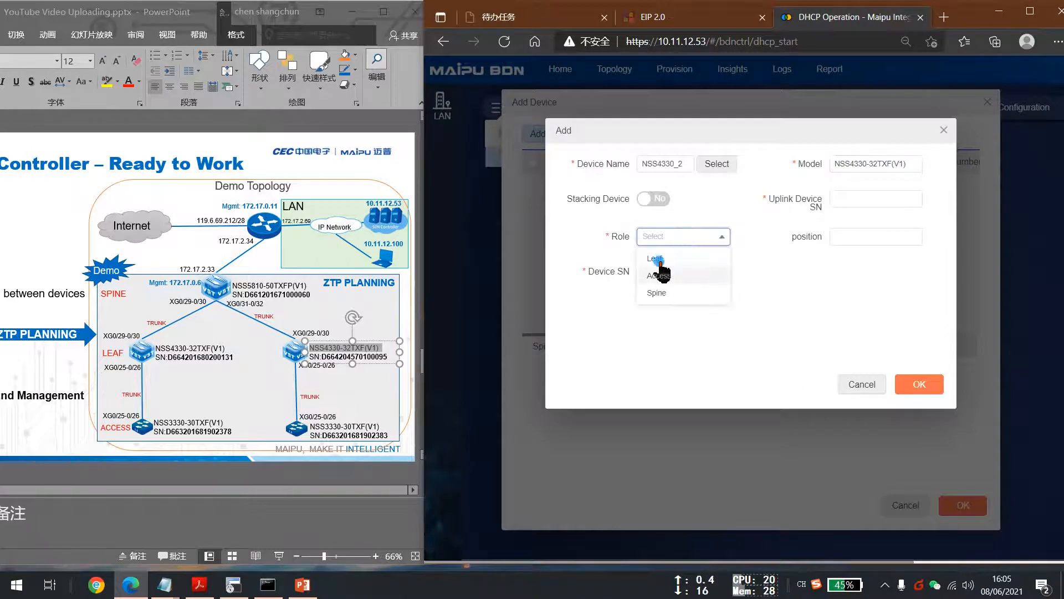
{"action": "left_click", "coordinate": [658, 259]}
{"action": "left_click", "coordinate": [856, 199]}
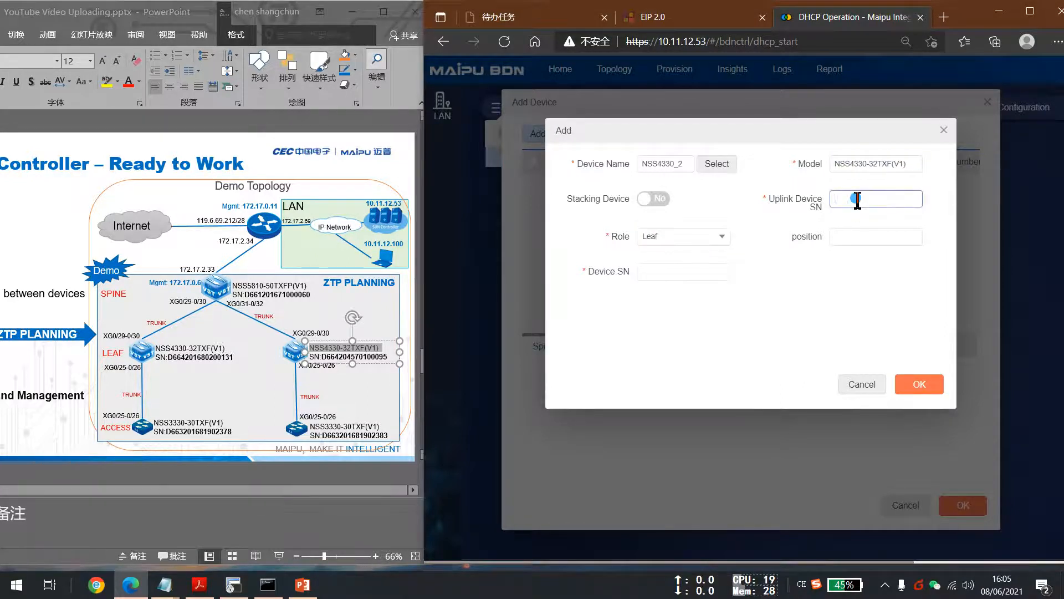
{"action": "left_click", "coordinate": [294, 291]}
{"action": "left_click", "coordinate": [294, 291]}
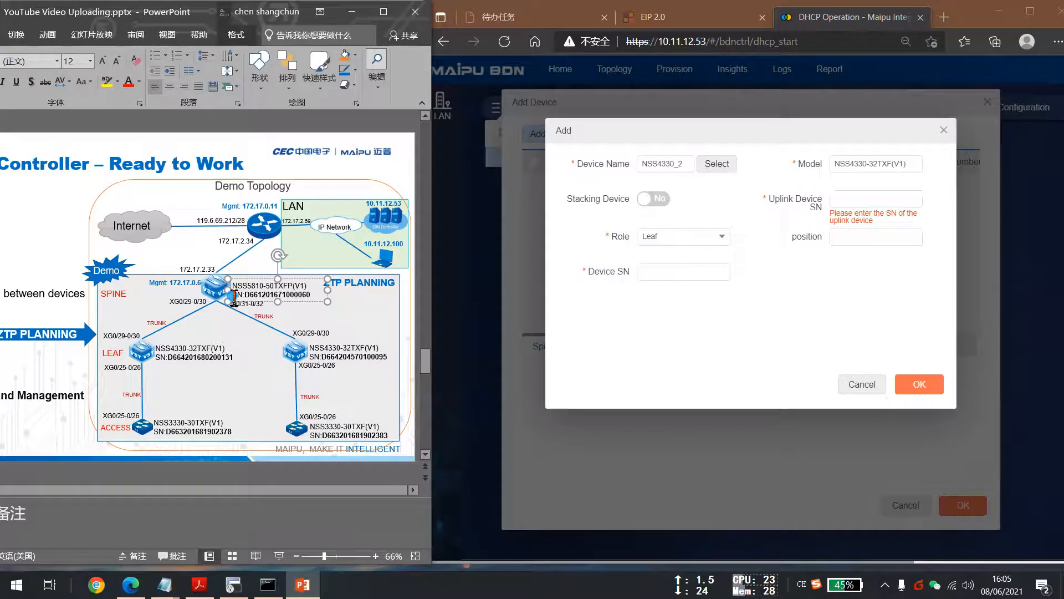
{"action": "left_click_drag", "start_coordinate": [246, 295], "coordinate": [311, 295]}
{"action": "key", "text": "ctrl+c"}
{"action": "left_click", "coordinate": [876, 198]}
{"action": "key", "text": "ctrl+v"}
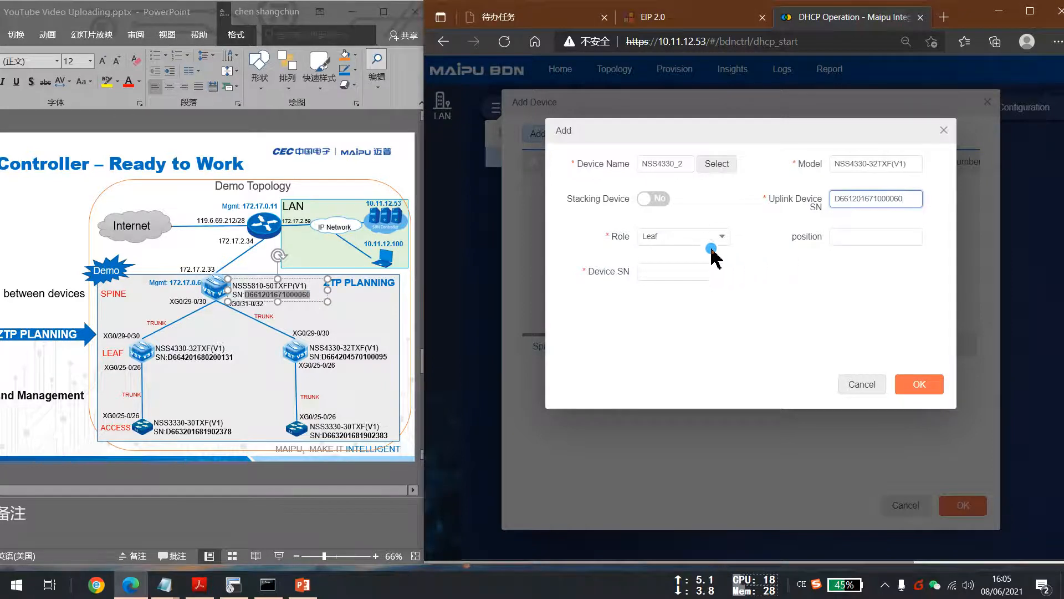
{"action": "left_click", "coordinate": [665, 271]}
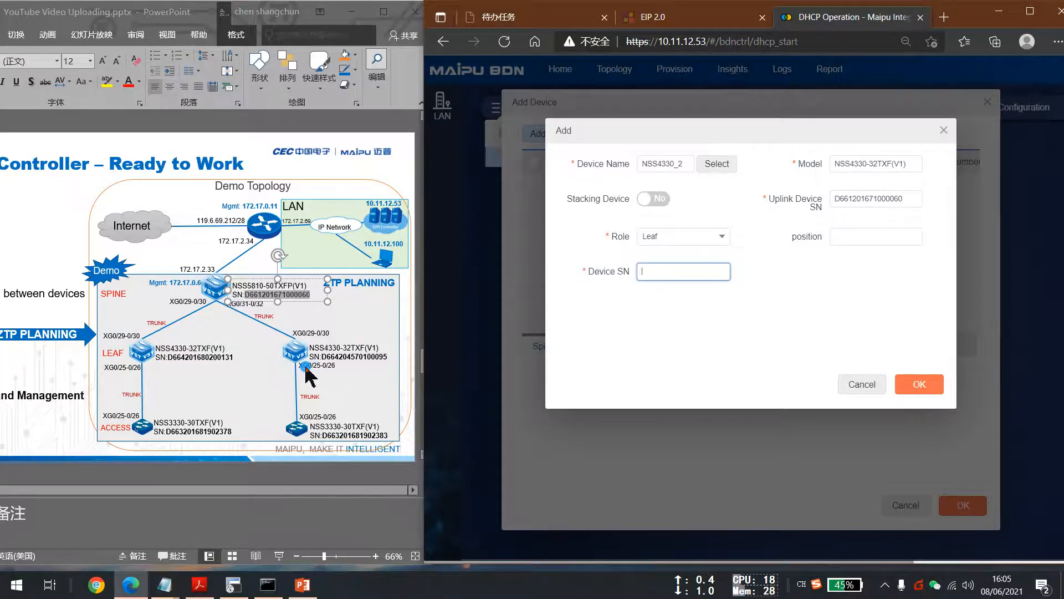
{"action": "left_click", "coordinate": [329, 358]}
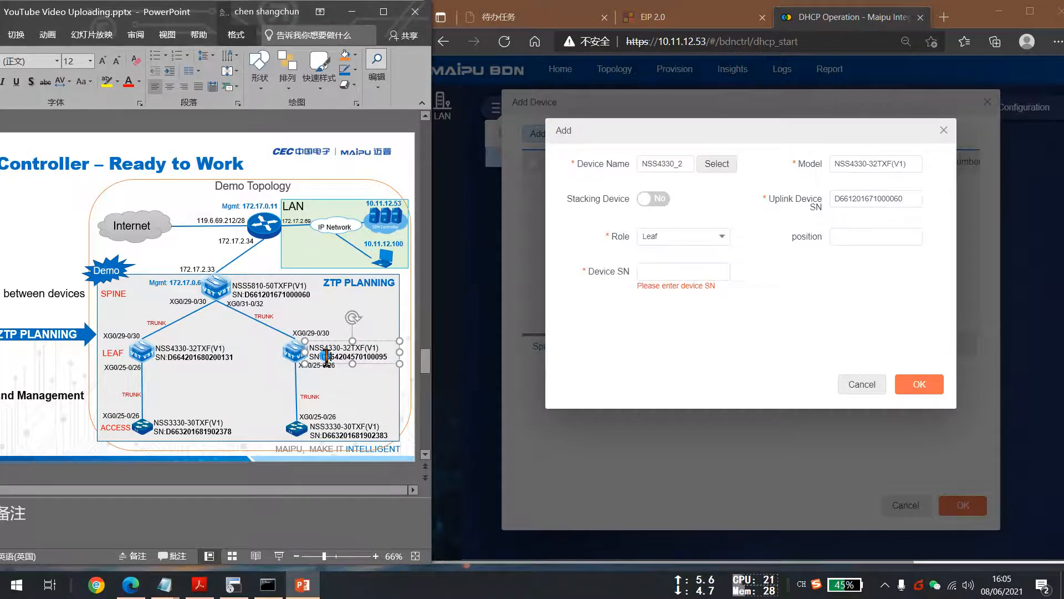
{"action": "left_click", "coordinate": [579, 346]}
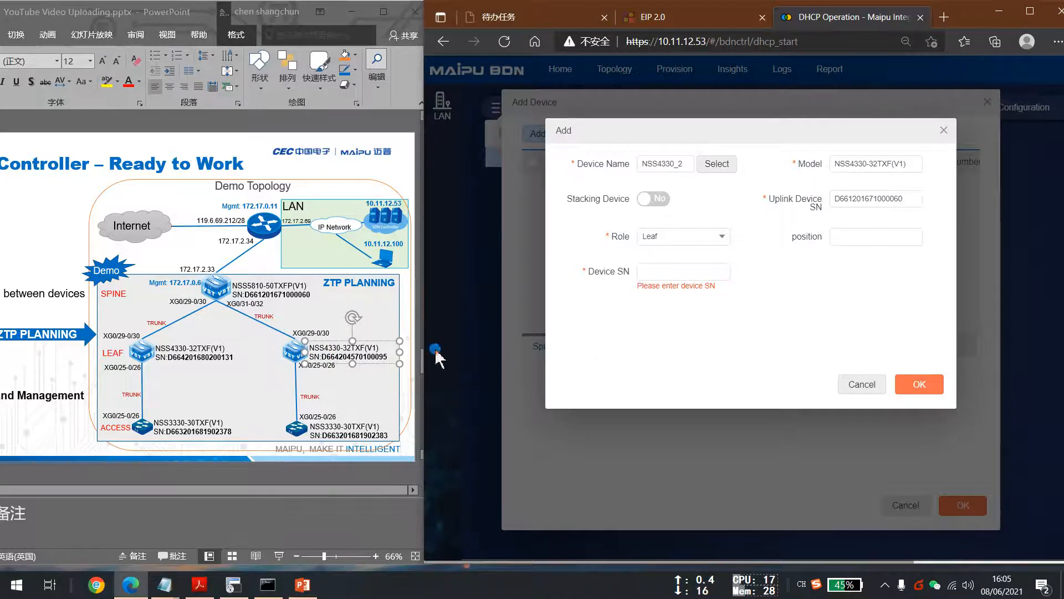
{"action": "left_click", "coordinate": [332, 357]}
{"action": "left_click_drag", "start_coordinate": [324, 359], "coordinate": [388, 359]}
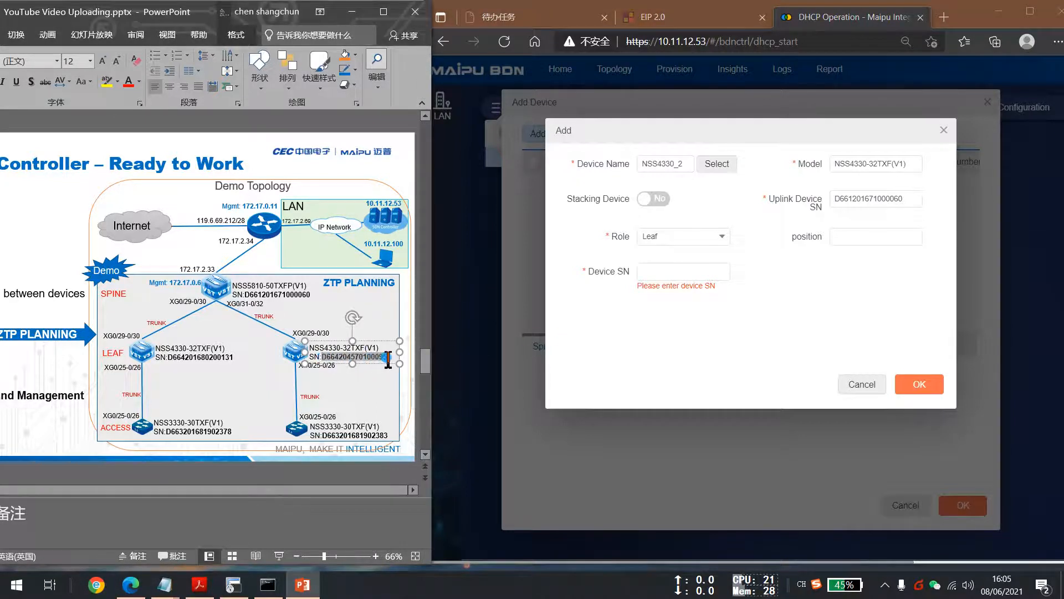
{"action": "key", "text": "ctrl+c"}
{"action": "left_click", "coordinate": [692, 272]}
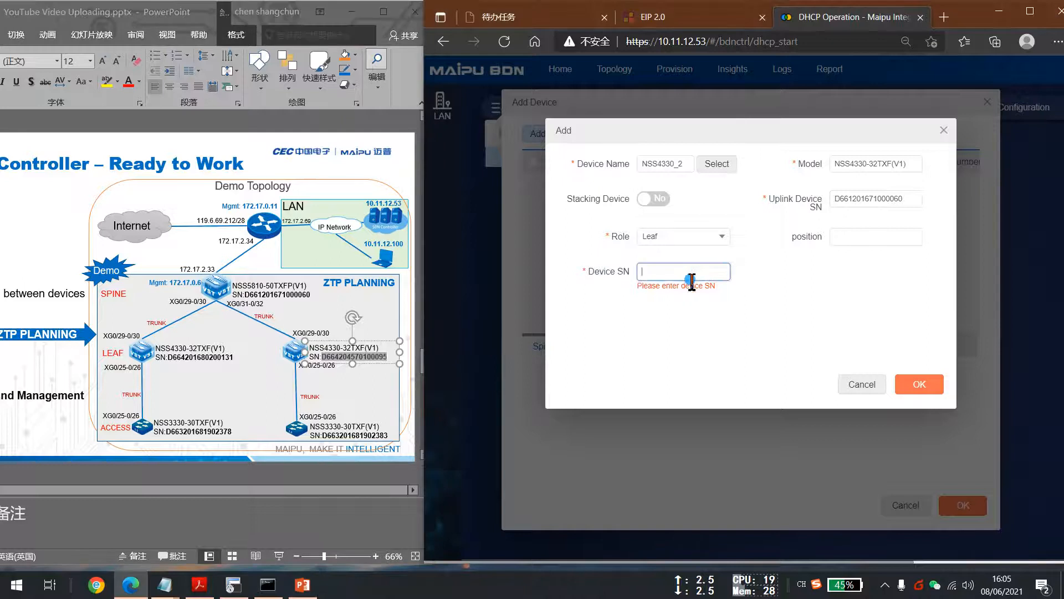
{"action": "key", "text": "ctrl+v"}
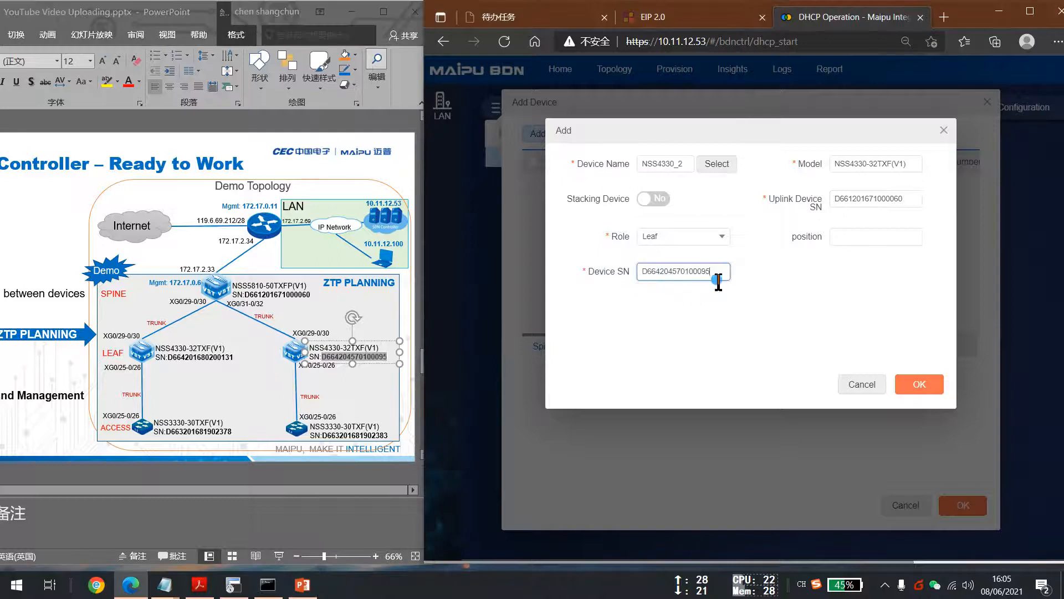
{"action": "left_click", "coordinate": [911, 384]}
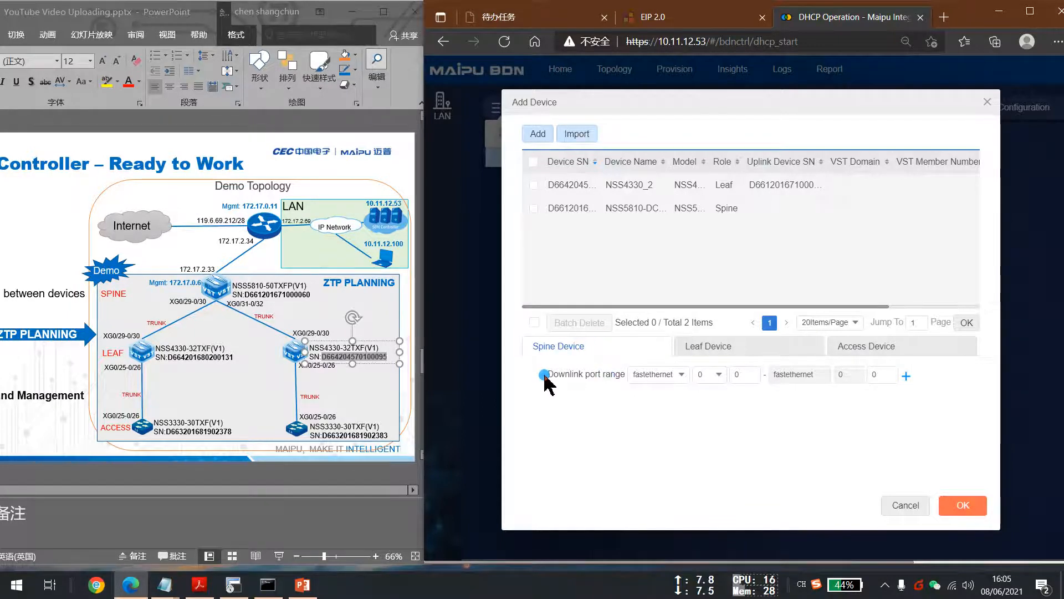
Add a spine downlink port range from tengigabitethernet 0/31 to 0/32.
{"action": "left_click_drag", "start_coordinate": [550, 375], "coordinate": [705, 355]}
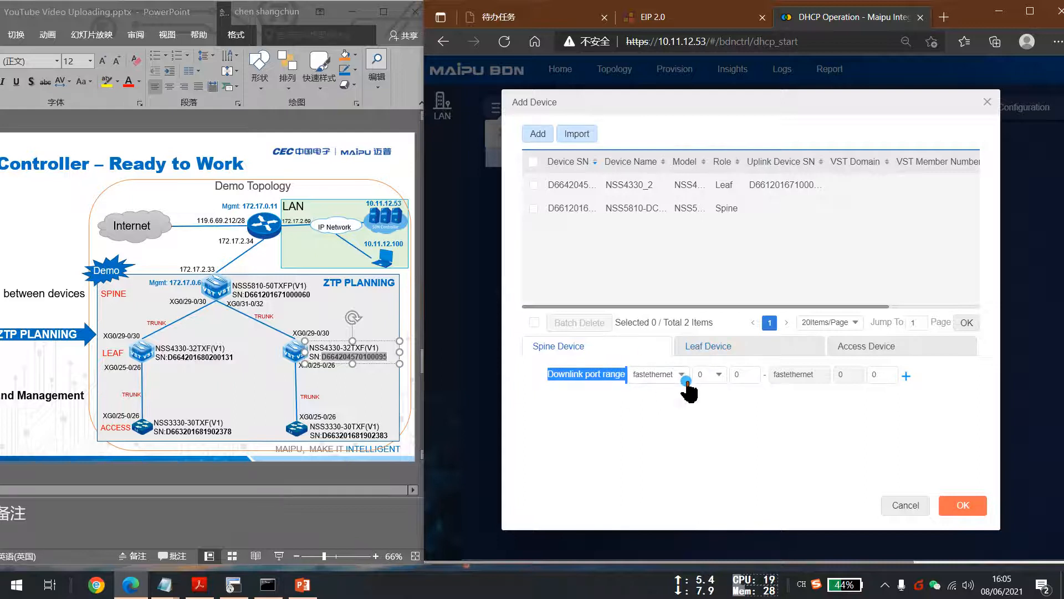
{"action": "left_click", "coordinate": [652, 374]}
{"action": "left_click", "coordinate": [577, 437]}
{"action": "left_click", "coordinate": [657, 376]}
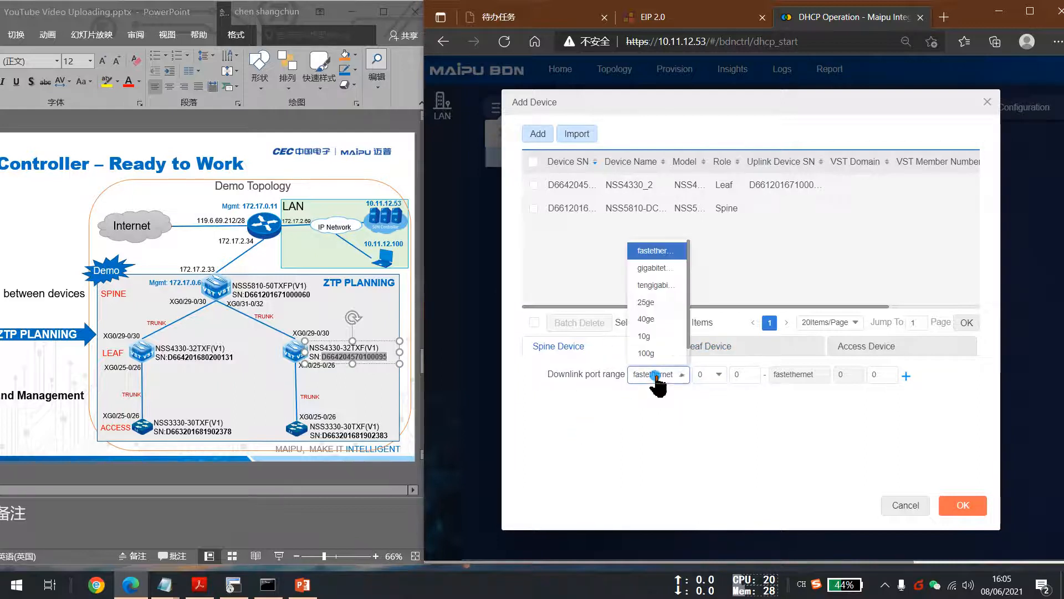
{"action": "left_click", "coordinate": [657, 286]}
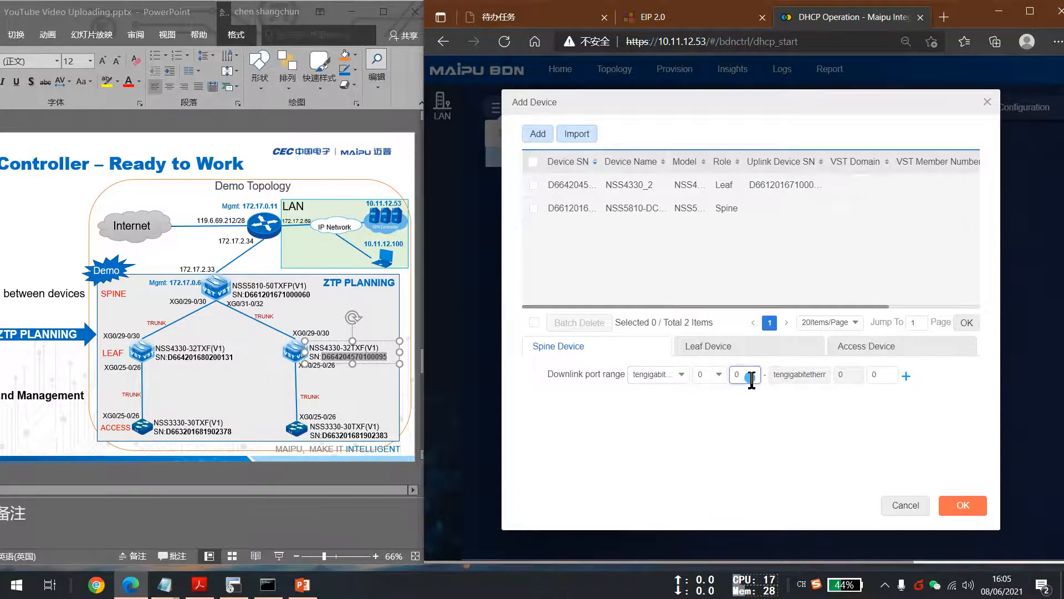
{"action": "type", "text": "31"}
{"action": "left_click", "coordinate": [886, 375]}
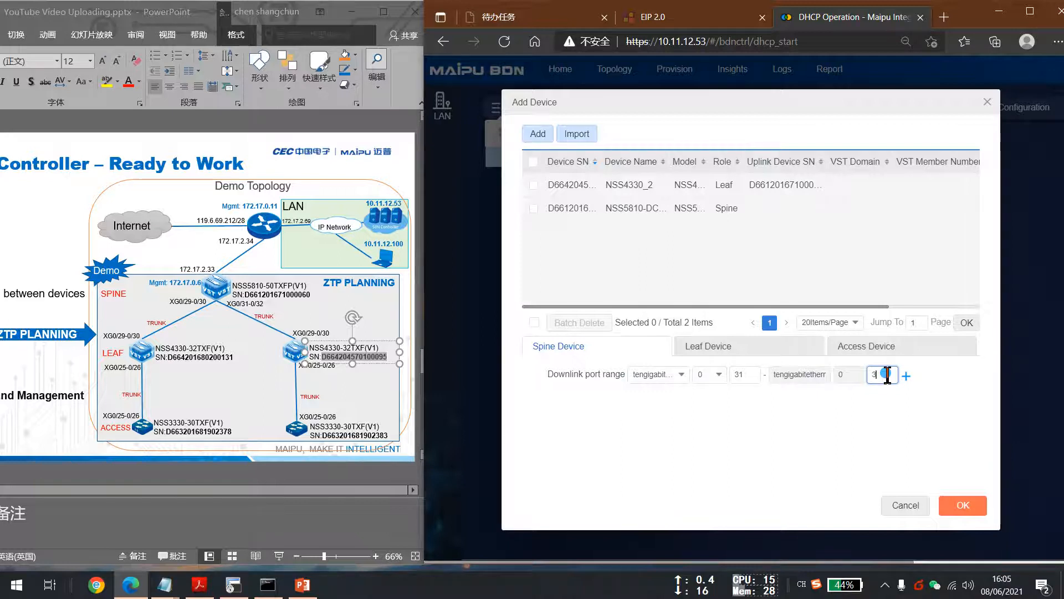
{"action": "type", "text": "32"}
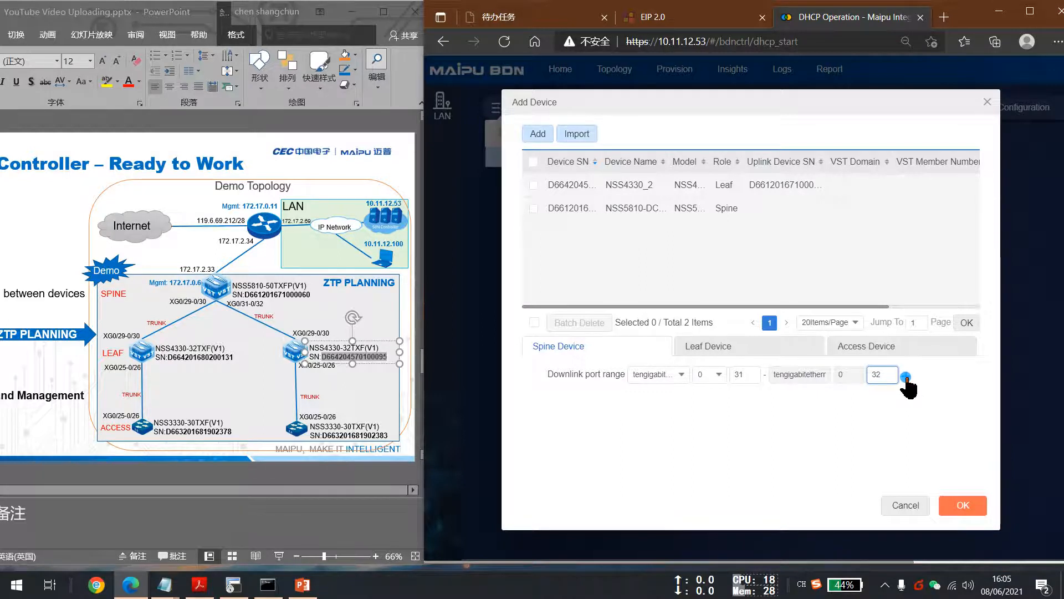
{"action": "left_click", "coordinate": [907, 376]}
Add a leaf uplink port range from tengigabitethernet 0/29 to 0/30 and confirm the device list.
{"action": "left_click", "coordinate": [722, 347]}
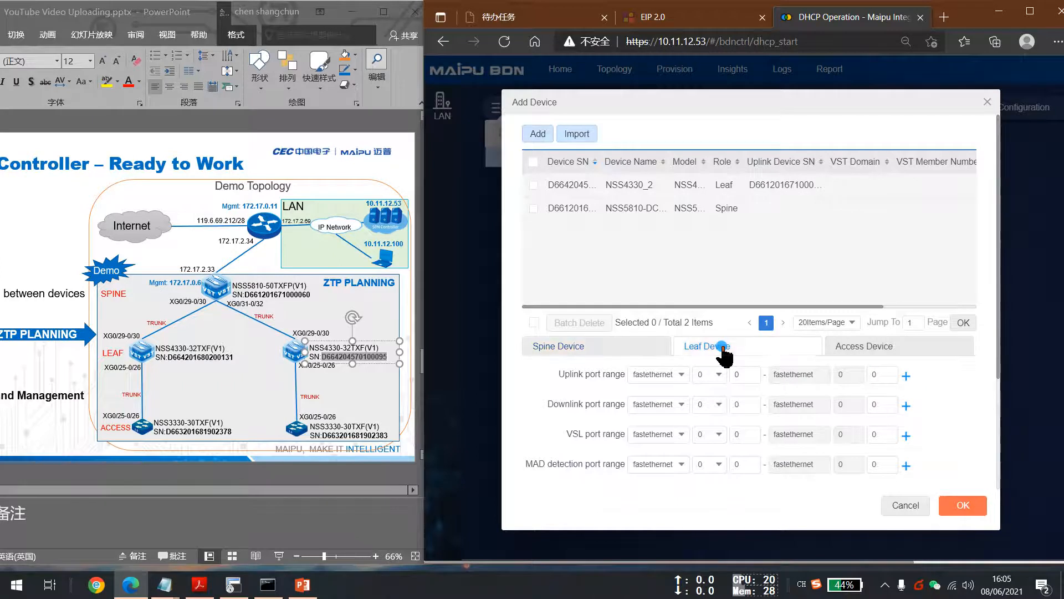
{"action": "left_click_drag", "start_coordinate": [558, 375], "coordinate": [605, 377]}
{"action": "left_click", "coordinate": [652, 376]}
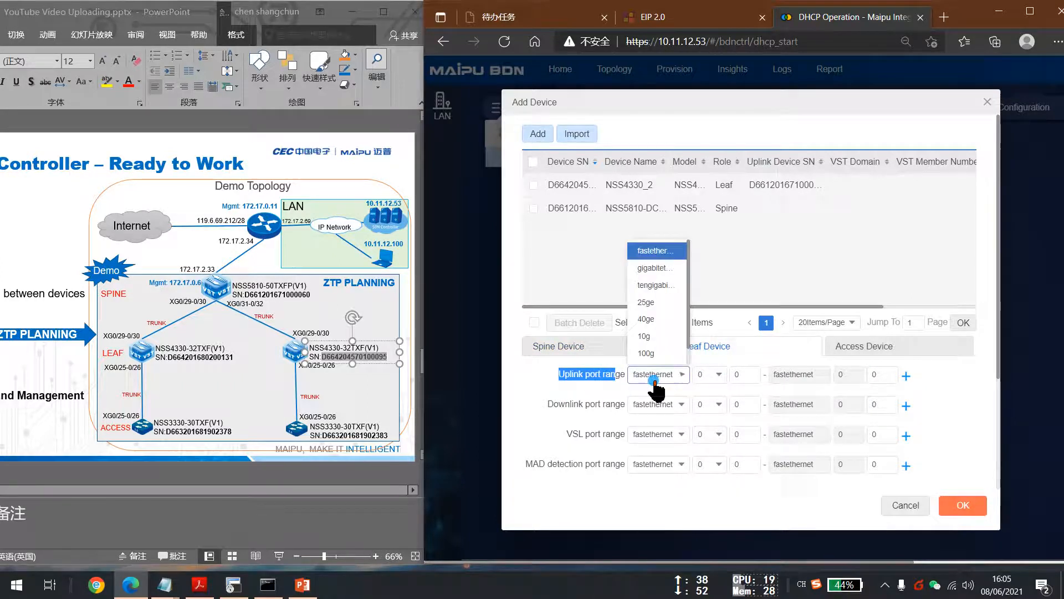
{"action": "left_click", "coordinate": [641, 287]}
{"action": "left_click", "coordinate": [711, 375]}
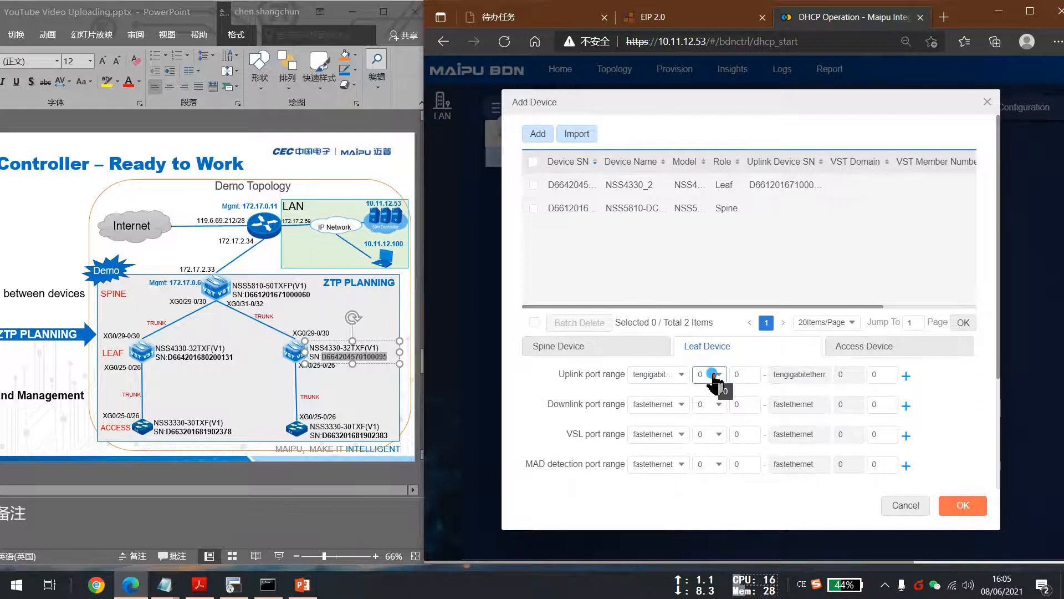
{"action": "left_click", "coordinate": [753, 375]}
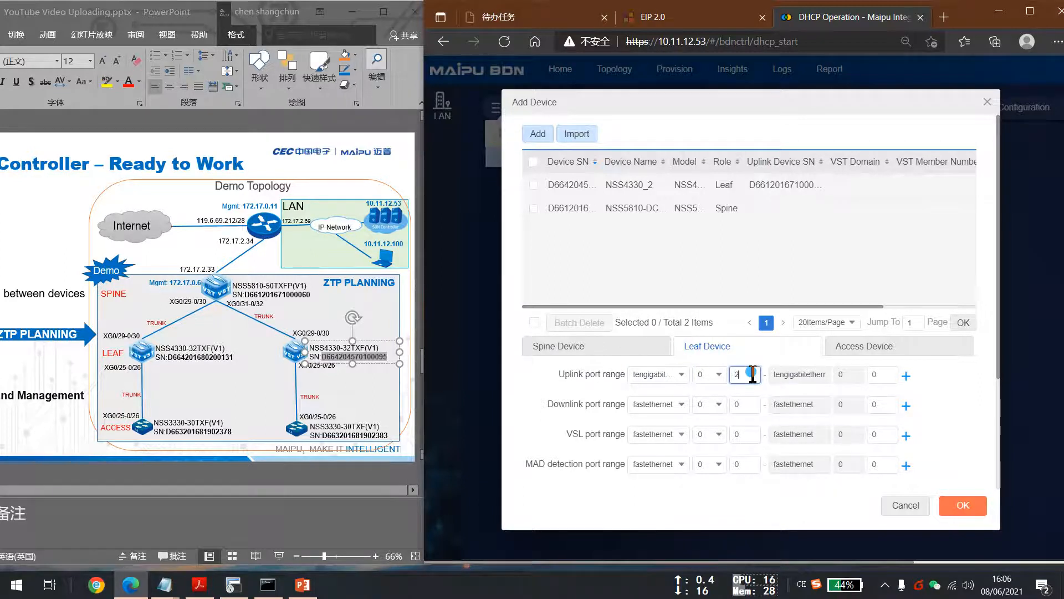
{"action": "type", "text": "29"}
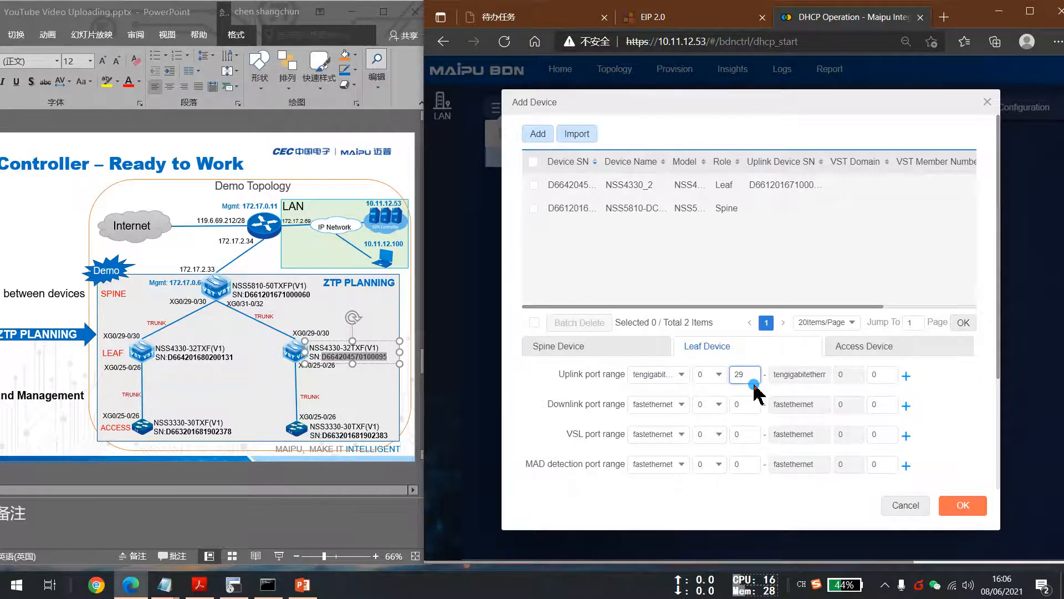
{"action": "left_click", "coordinate": [887, 376]}
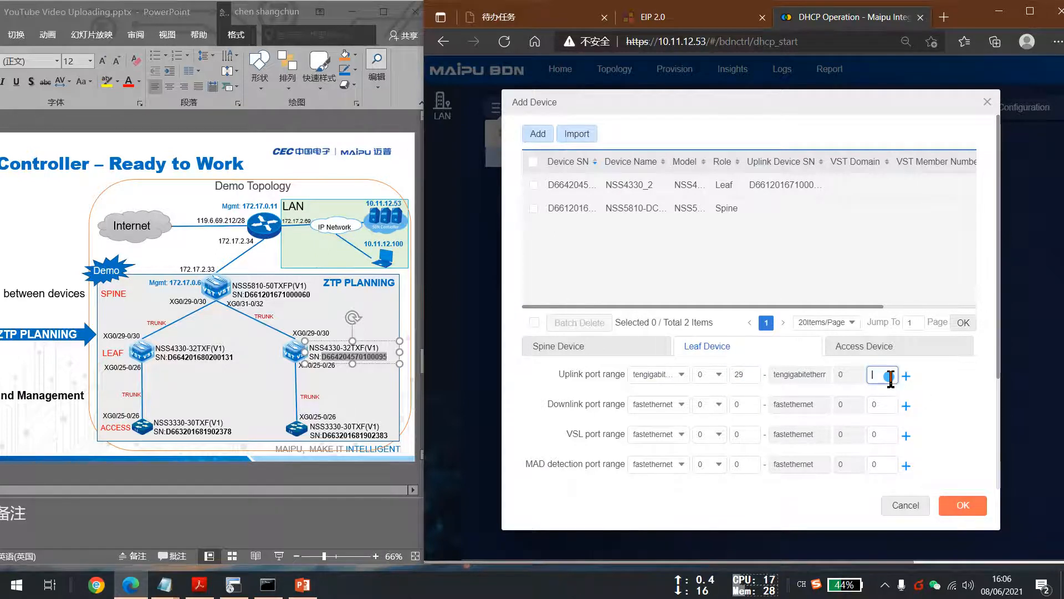
{"action": "key", "text": "BackSpace"}
{"action": "type", "text": "30"}
{"action": "left_click", "coordinate": [906, 375]}
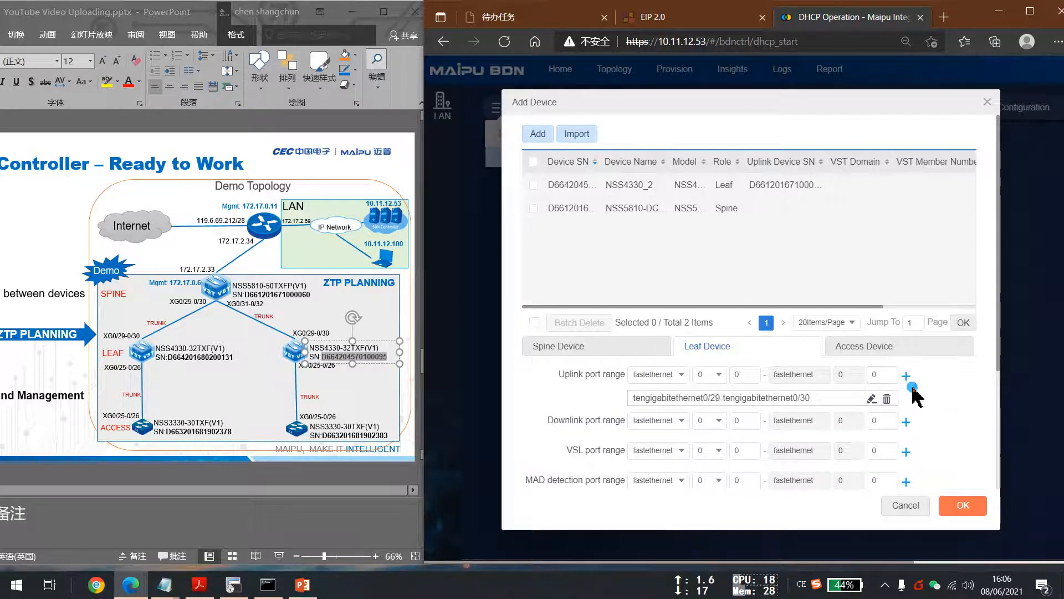
{"action": "left_click", "coordinate": [976, 505]}
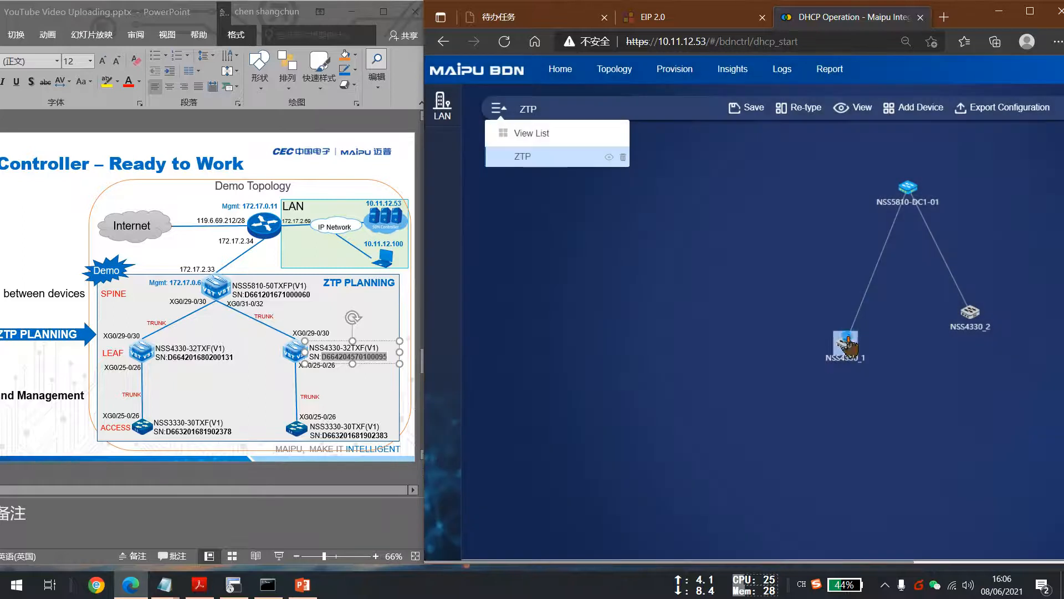
{"action": "left_click_drag", "start_coordinate": [847, 341], "coordinate": [849, 315]}
{"action": "left_click", "coordinate": [872, 410]}
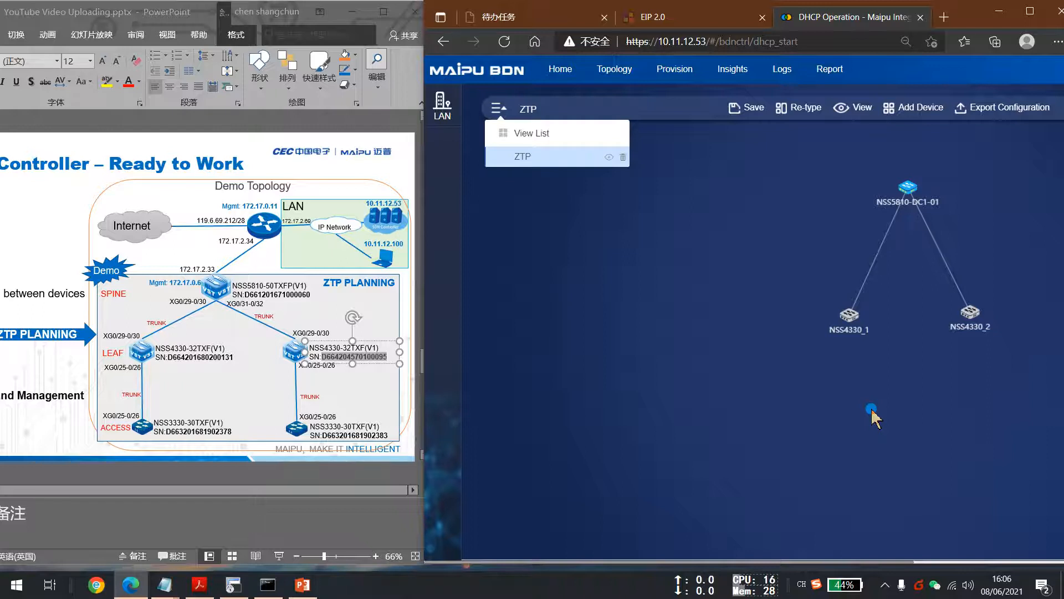
{"action": "left_click", "coordinate": [256, 395]}
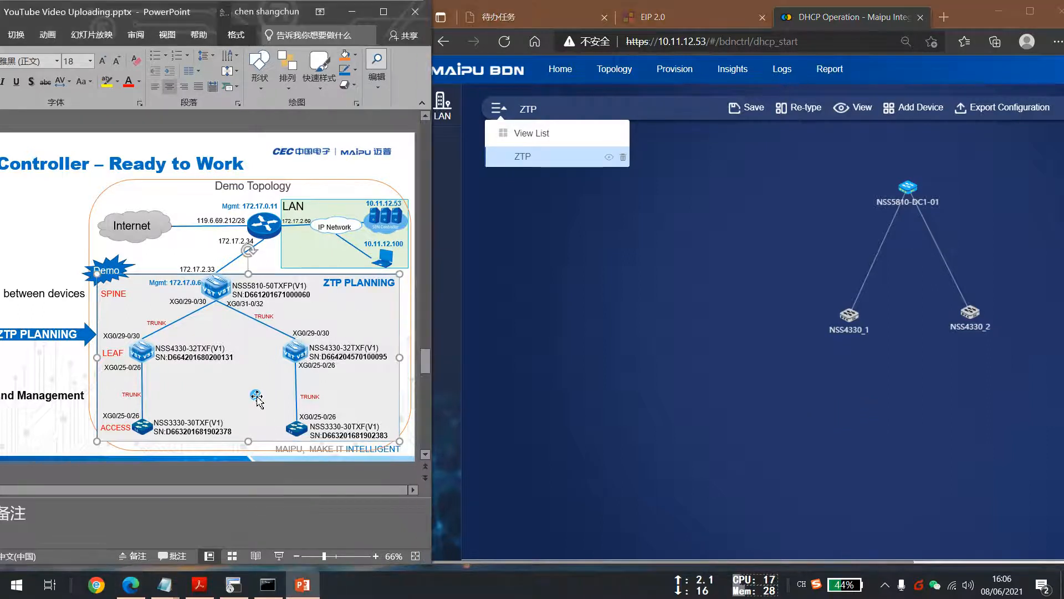
{"action": "left_click", "coordinate": [57, 426]}
{"action": "left_click", "coordinate": [641, 343]}
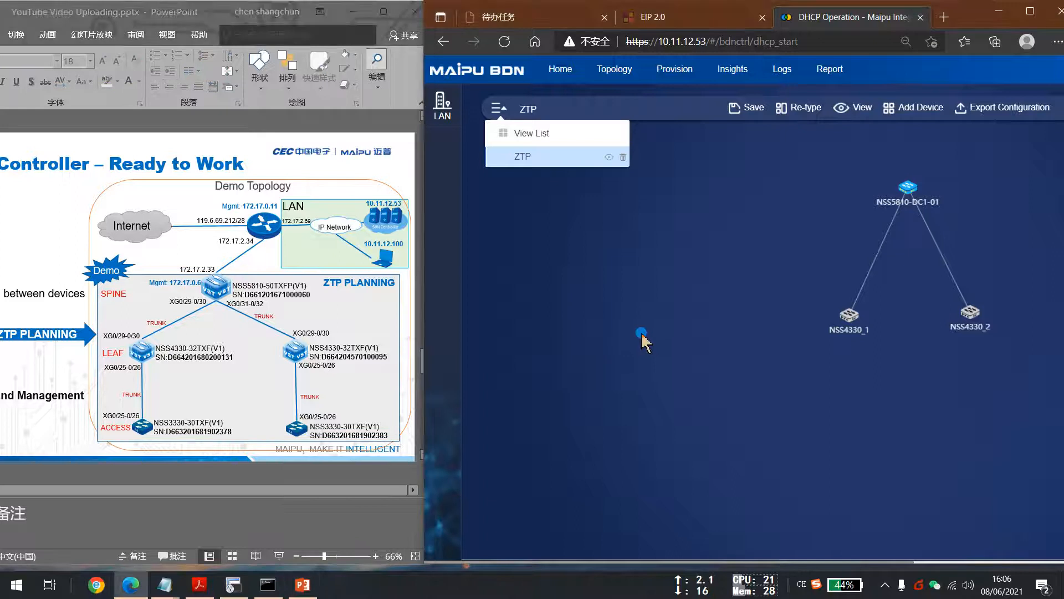
Open Add Device again and start a new device with role Access named NSS333_1.
{"action": "left_click", "coordinate": [908, 107]}
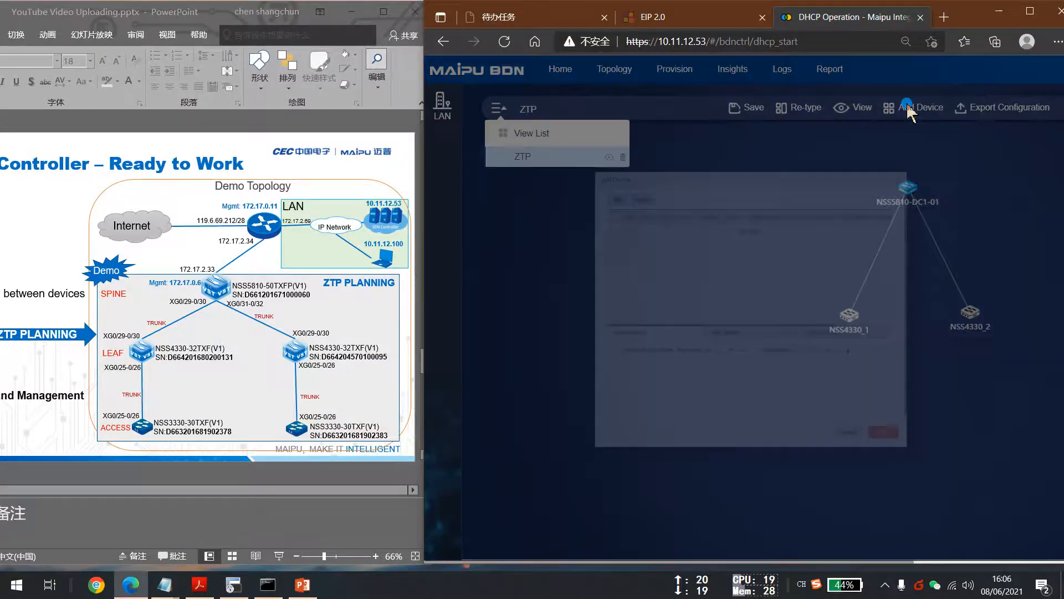
{"action": "left_click", "coordinate": [544, 131]}
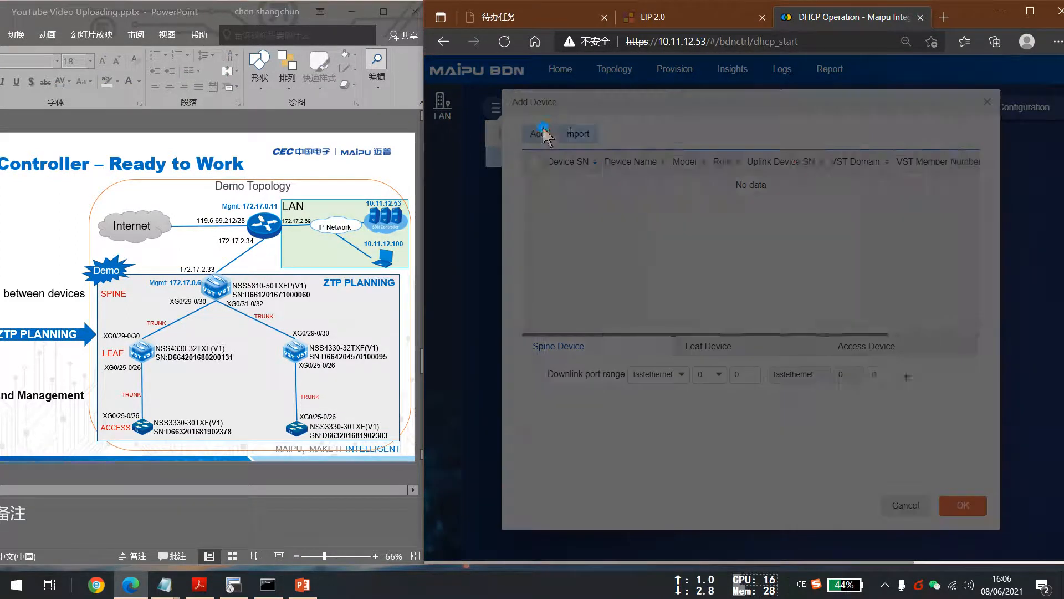
{"action": "left_click", "coordinate": [692, 237]}
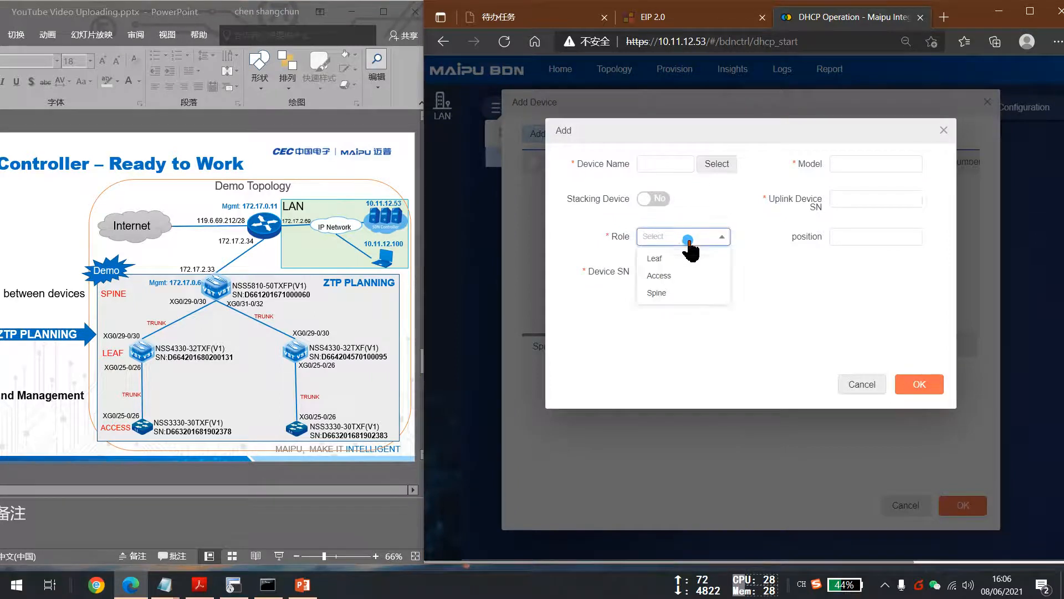
{"action": "left_click", "coordinate": [664, 275]}
{"action": "left_click", "coordinate": [673, 165]}
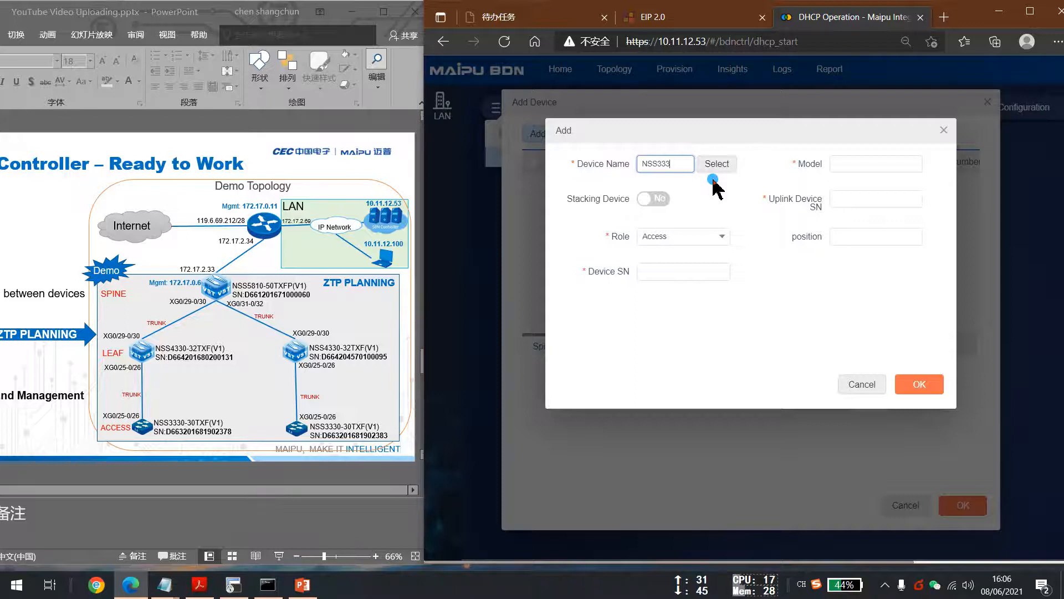
{"action": "type", "text": "1"}
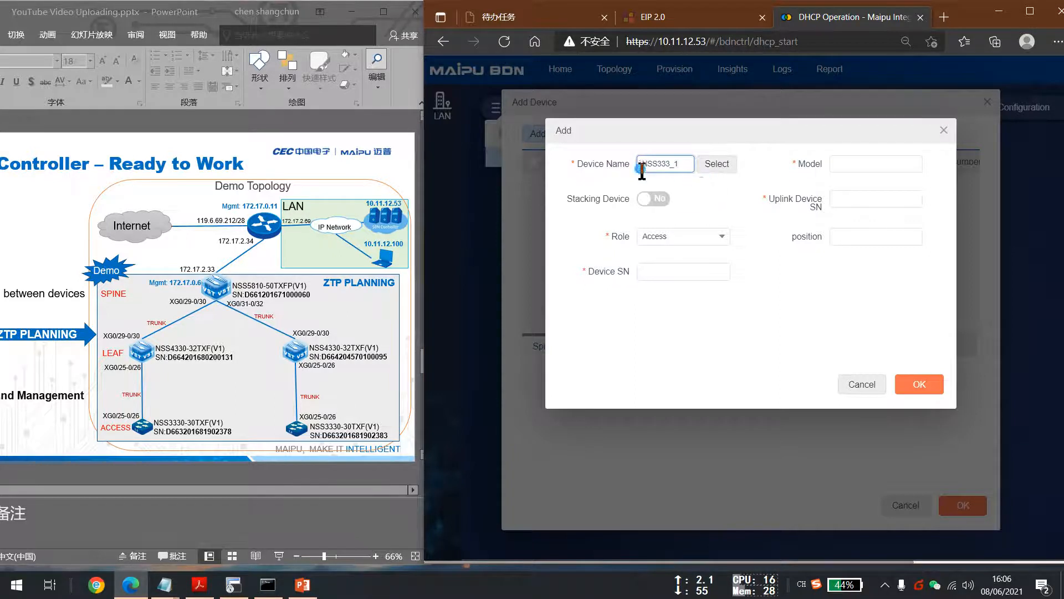
{"action": "left_click_drag", "start_coordinate": [577, 164], "coordinate": [629, 175]}
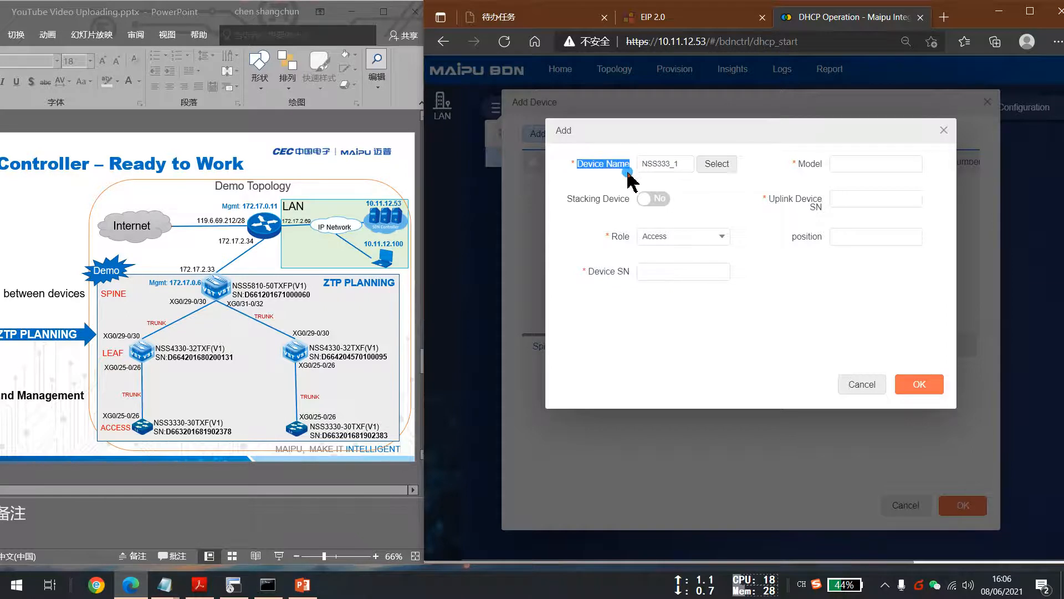
Copy the access model NSS3330-30TXF(V1) from the topology slide into the Model field.
{"action": "left_click", "coordinate": [848, 163]}
{"action": "left_click", "coordinate": [161, 422]}
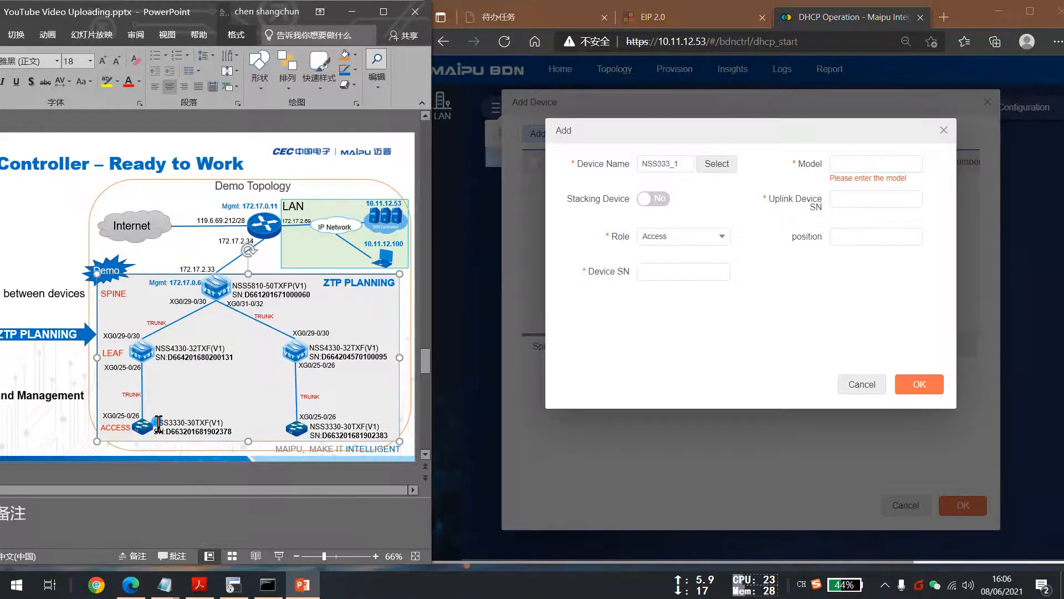
{"action": "left_click_drag", "start_coordinate": [154, 422], "coordinate": [230, 422]}
{"action": "key", "text": "ctrl+c"}
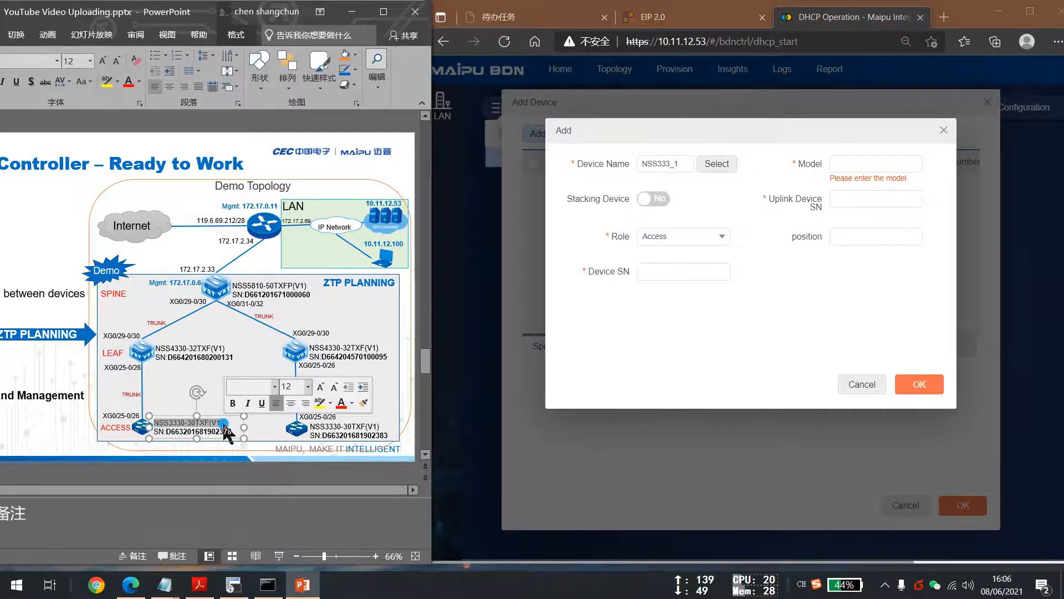
{"action": "left_click", "coordinate": [856, 164]}
{"action": "key", "text": "ctrl+v"}
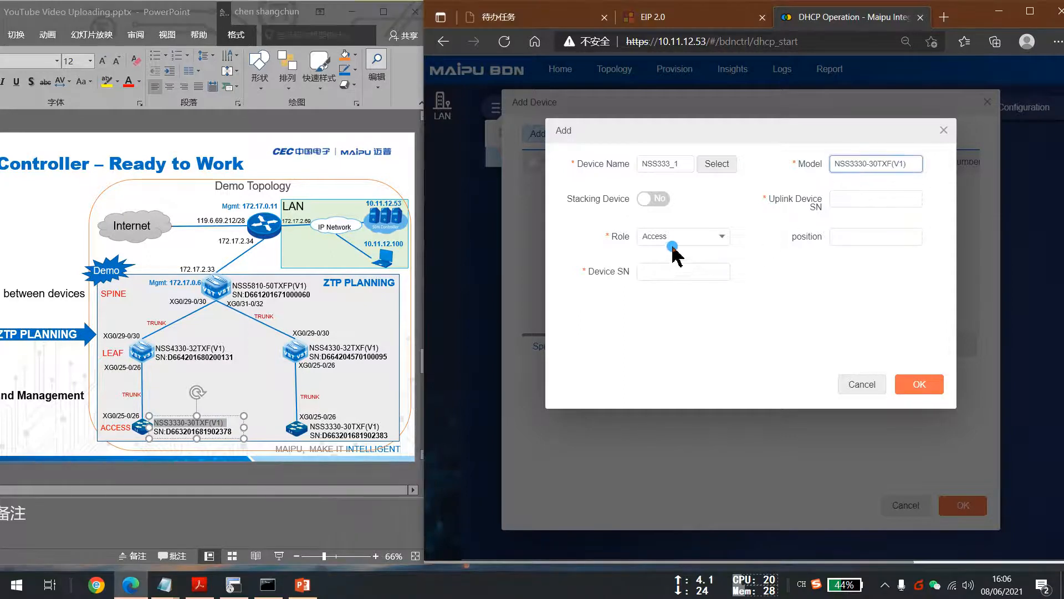
{"action": "left_click", "coordinate": [874, 198]}
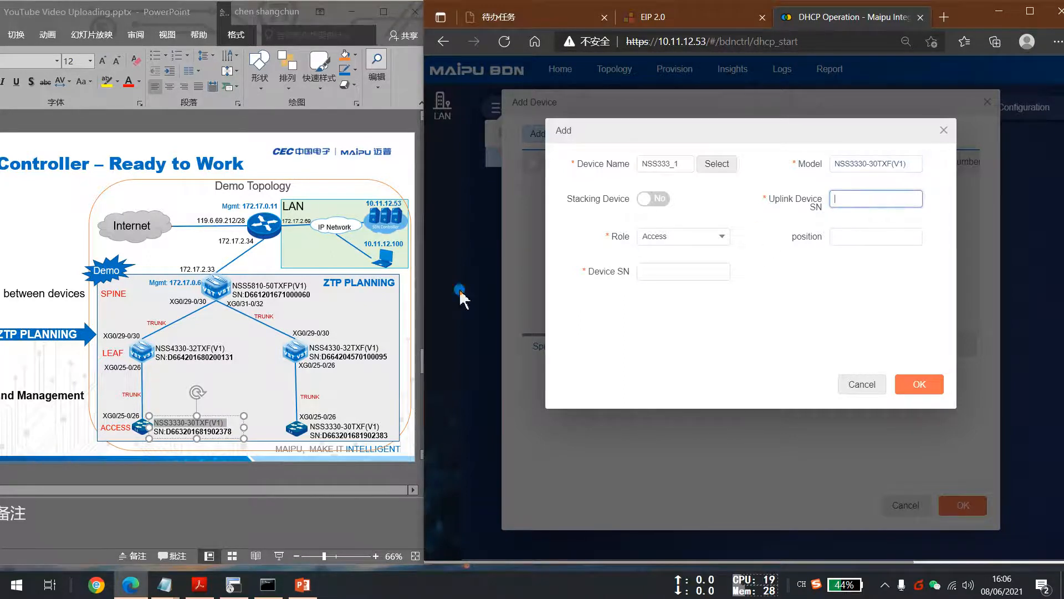
{"action": "left_click", "coordinate": [175, 361]}
{"action": "left_click_drag", "start_coordinate": [171, 361], "coordinate": [233, 363]}
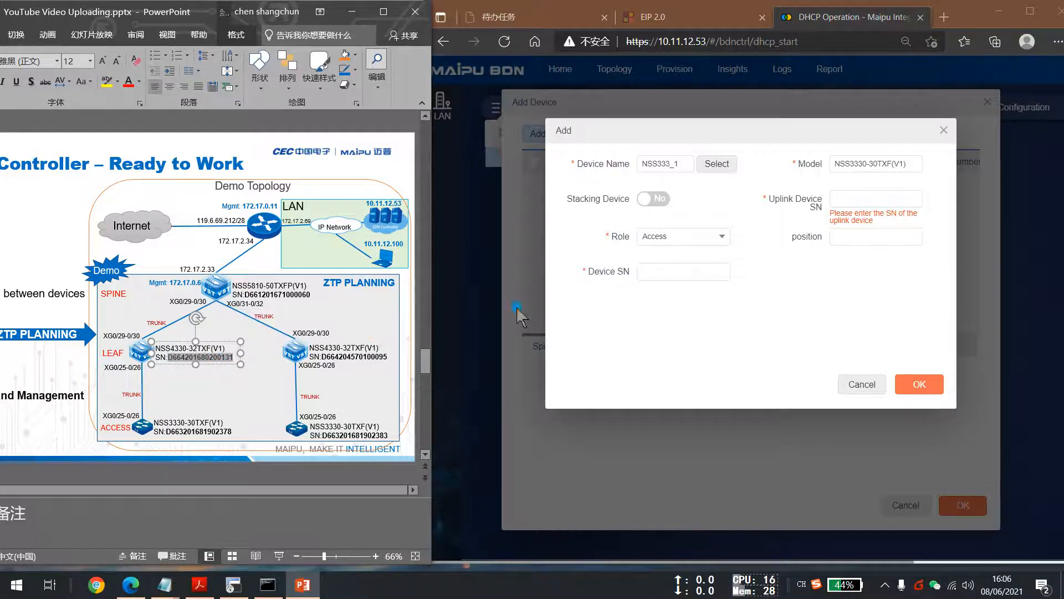
{"action": "left_click", "coordinate": [851, 201]}
{"action": "key", "text": "ctrl+v"}
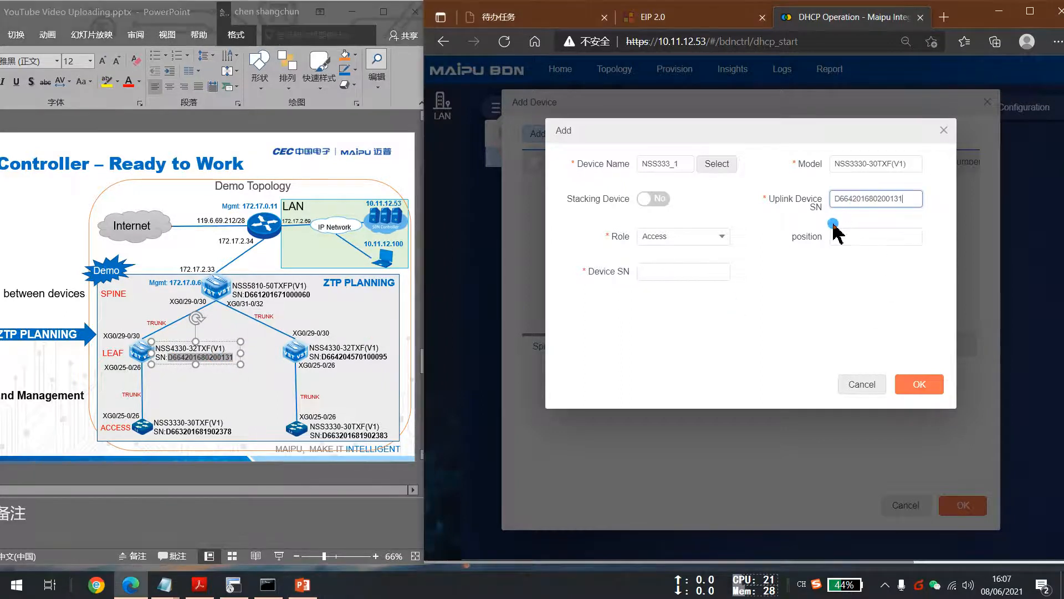
{"action": "left_click", "coordinate": [679, 283]}
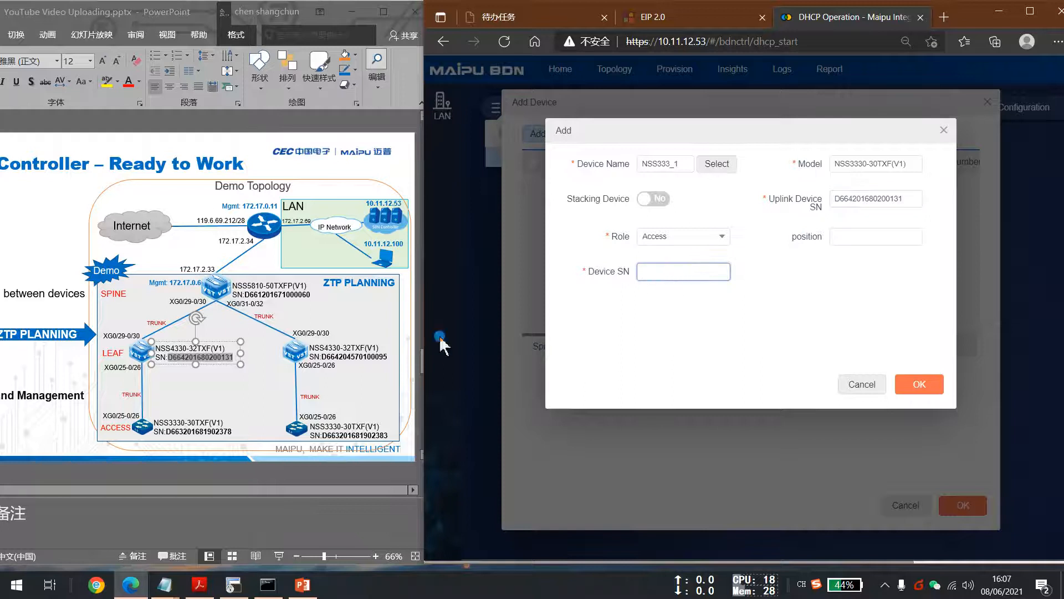
{"action": "left_click", "coordinate": [166, 435]}
{"action": "left_click", "coordinate": [165, 435]}
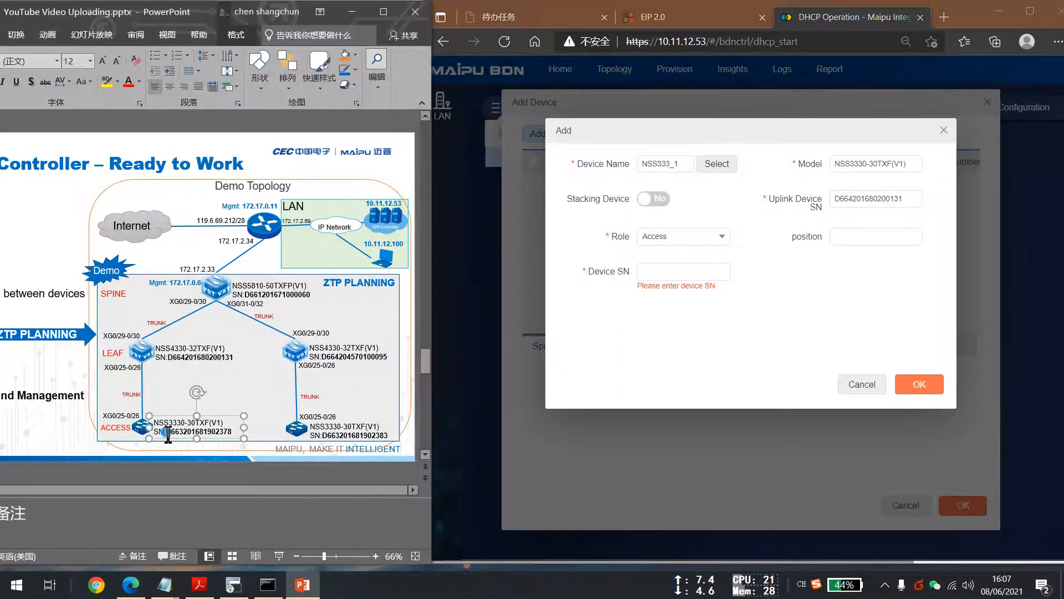
{"action": "double_click", "coordinate": [170, 435]}
{"action": "key", "text": "ctrl+c"}
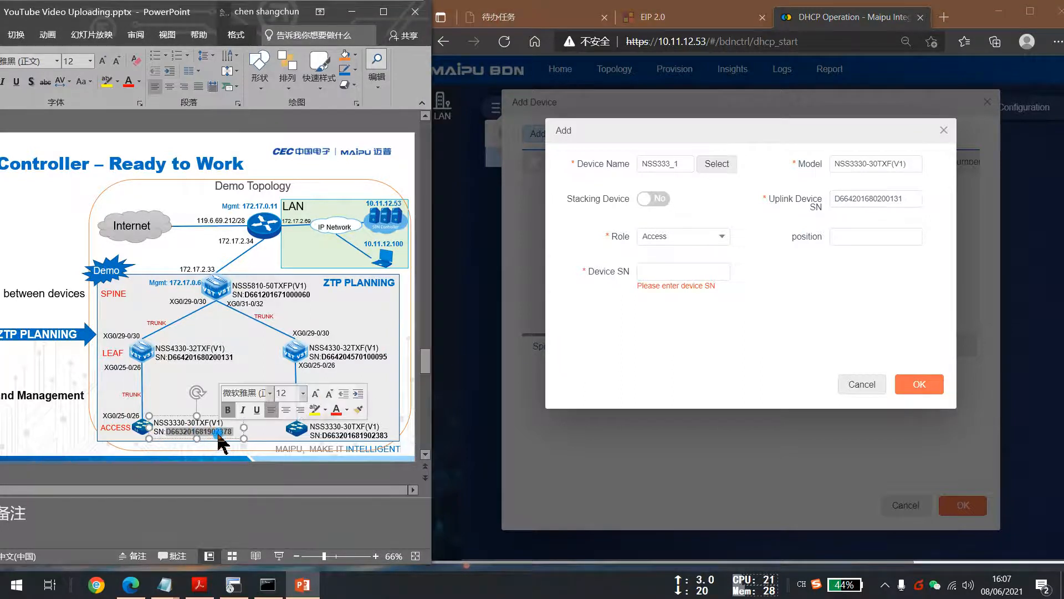
{"action": "left_click", "coordinate": [706, 273]}
{"action": "key", "text": "ctrl+v"}
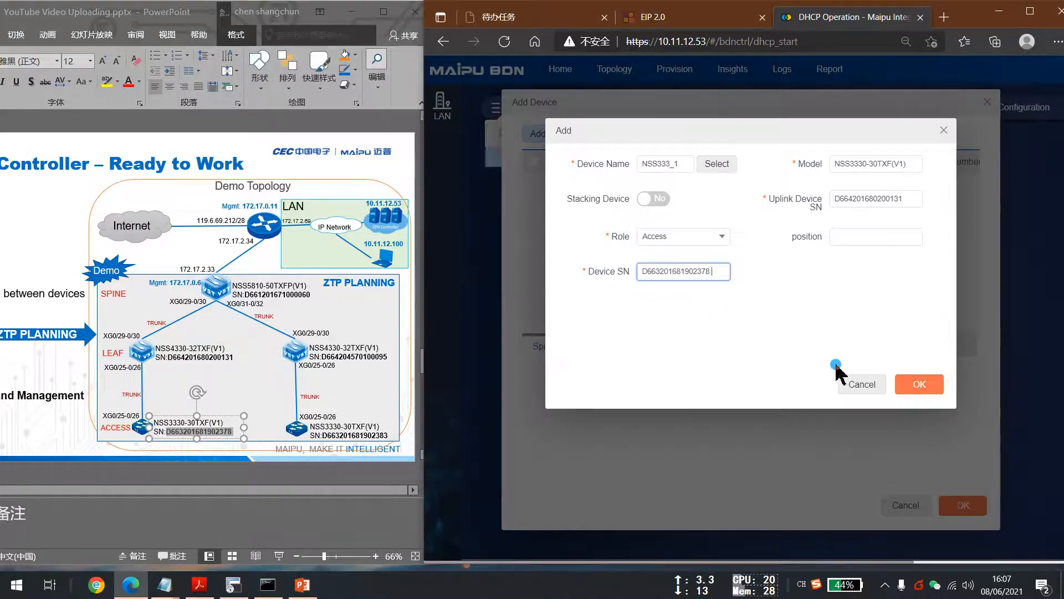
{"action": "left_click", "coordinate": [919, 386]}
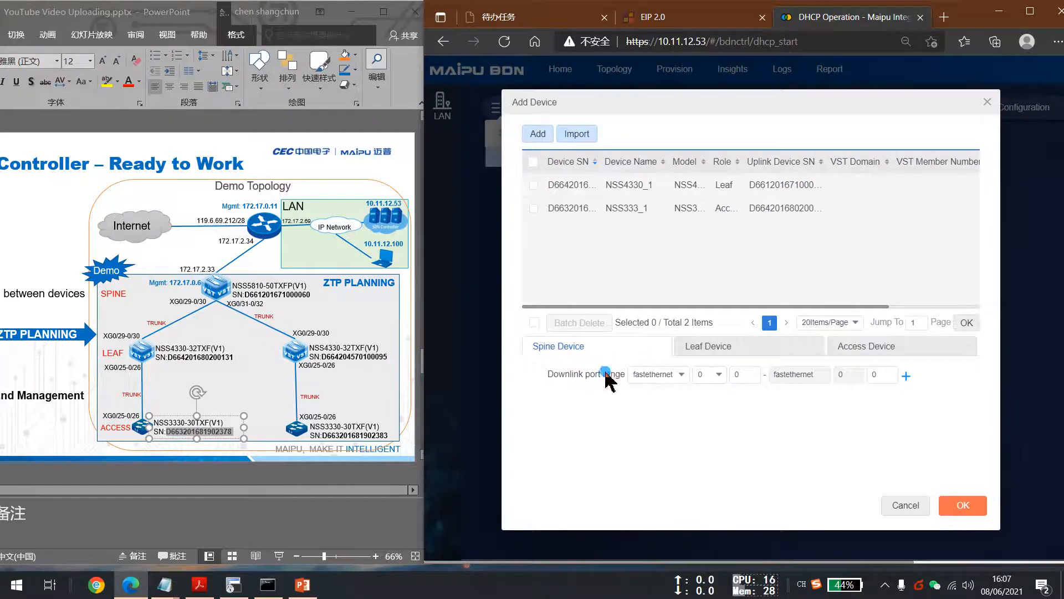
Set the leaf device downlink port range to tengigabitethernet 0/25 through 0/26.
{"action": "left_click", "coordinate": [771, 351]}
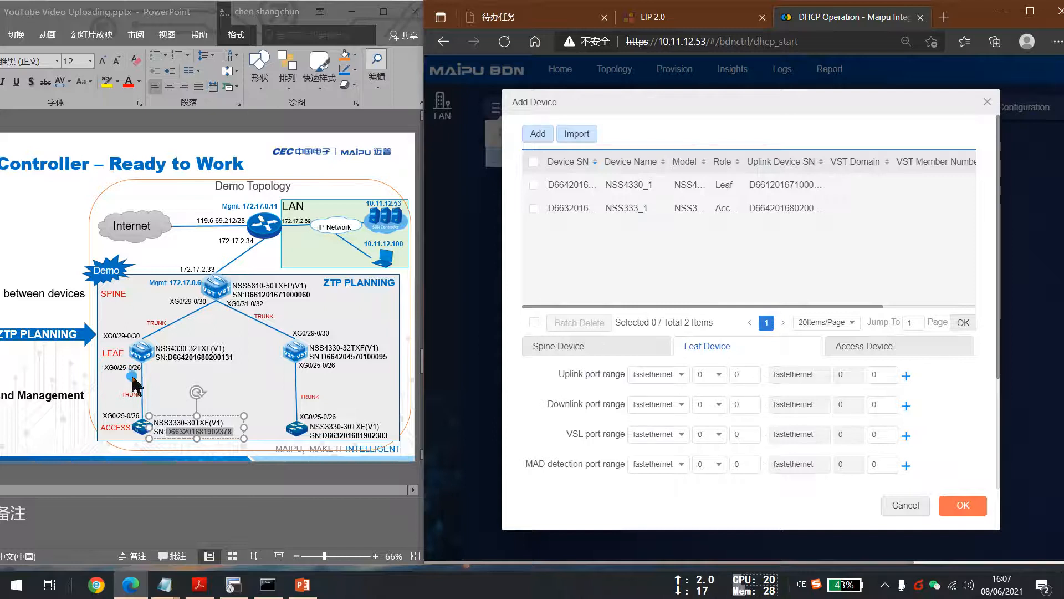
{"action": "left_click", "coordinate": [653, 404]}
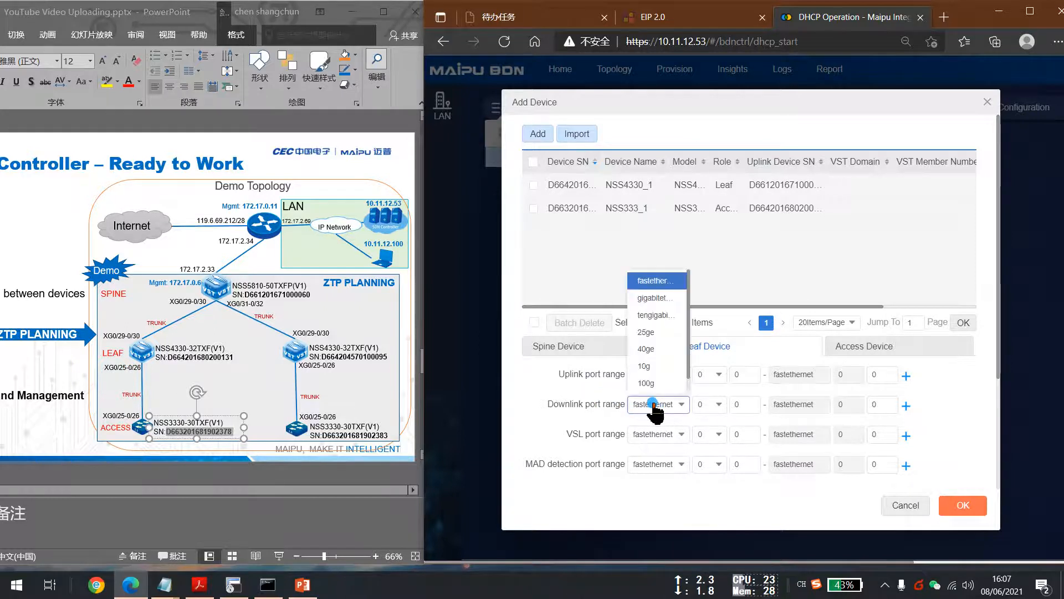
{"action": "left_click", "coordinate": [654, 315]}
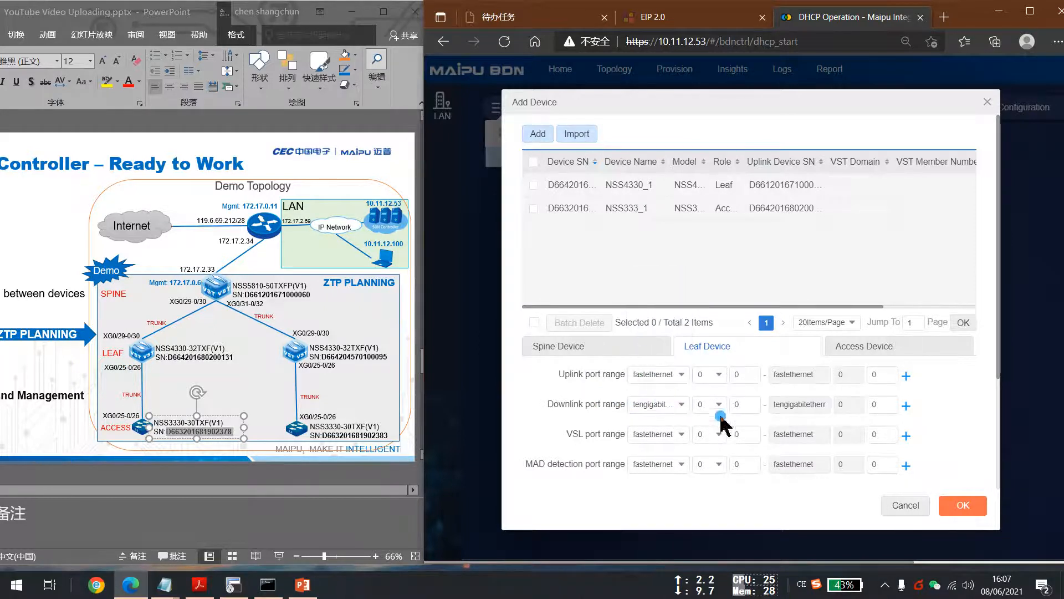
{"action": "left_click", "coordinate": [877, 347]}
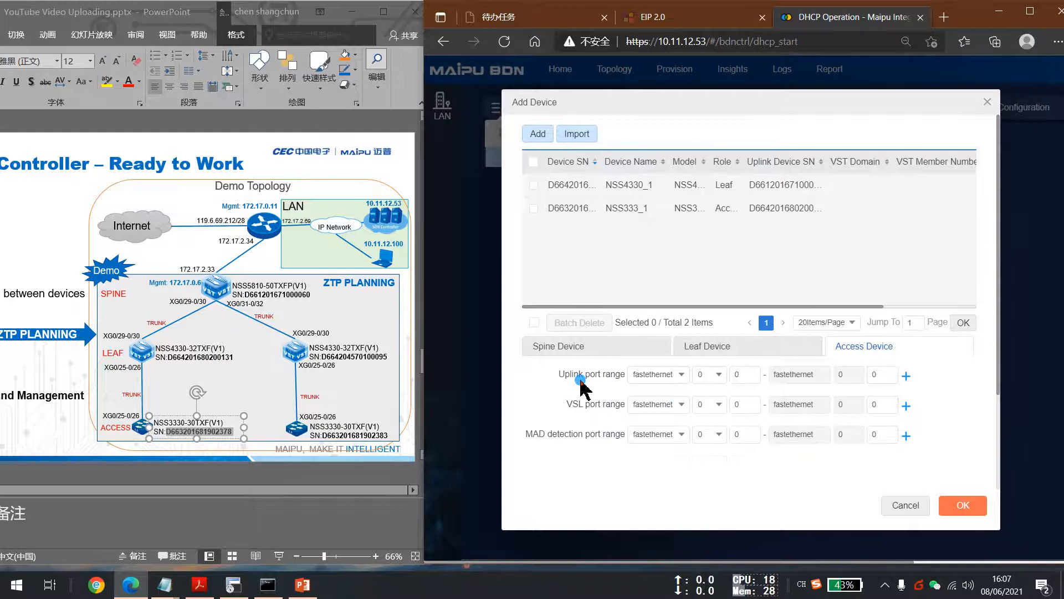
{"action": "left_click", "coordinate": [758, 350]}
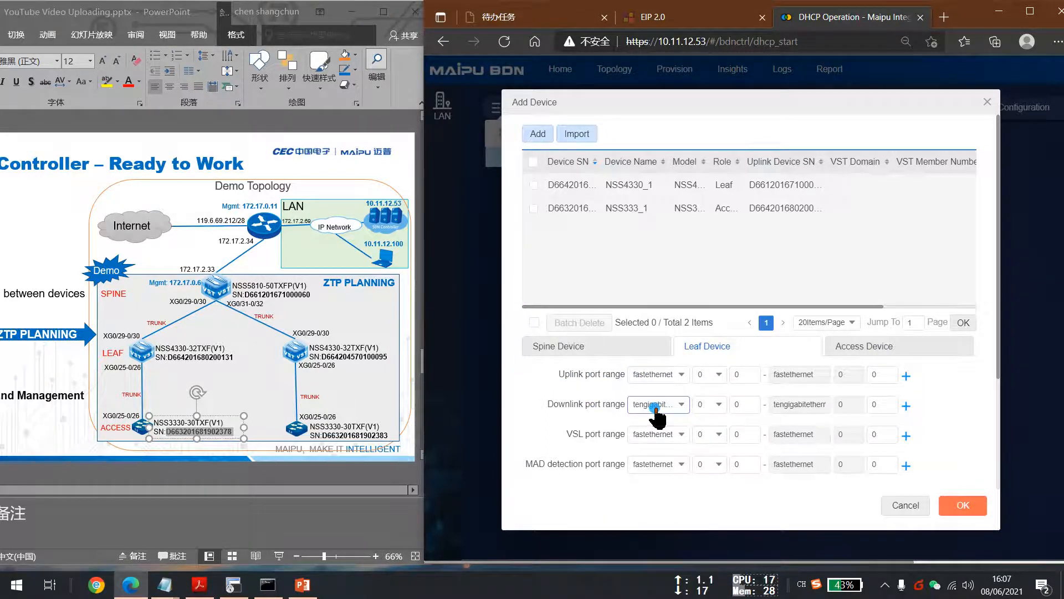
{"action": "left_click", "coordinate": [748, 408]}
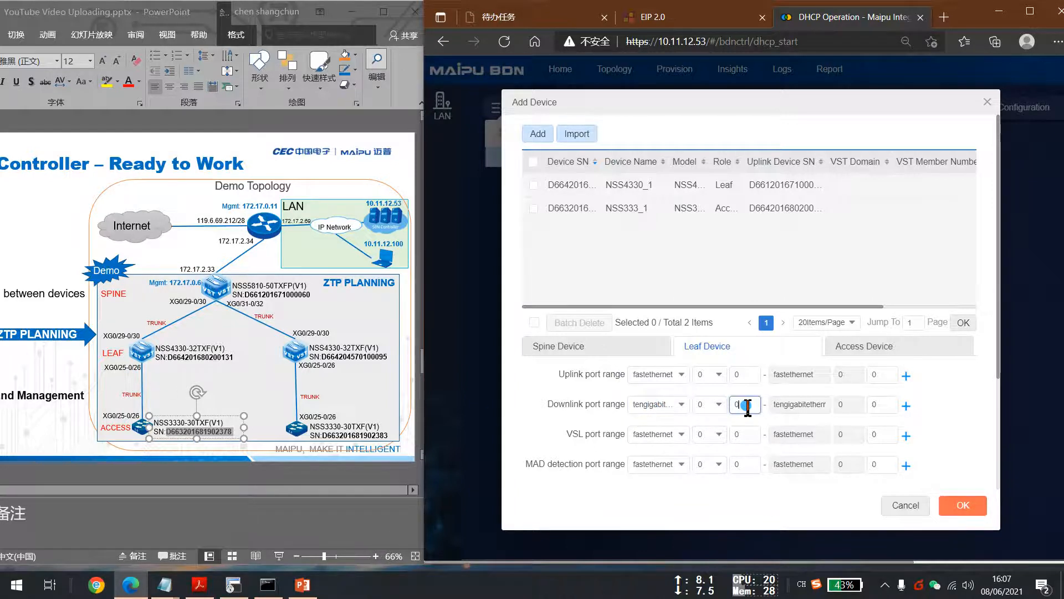
{"action": "type", "text": "5"}
{"action": "left_click", "coordinate": [882, 406]}
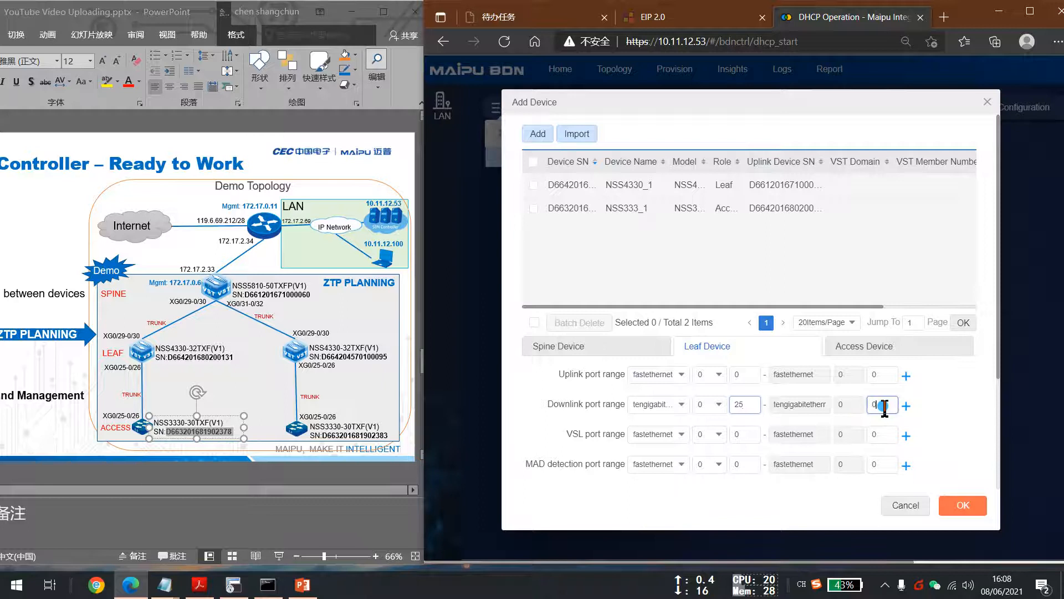
{"action": "type", "text": "26"}
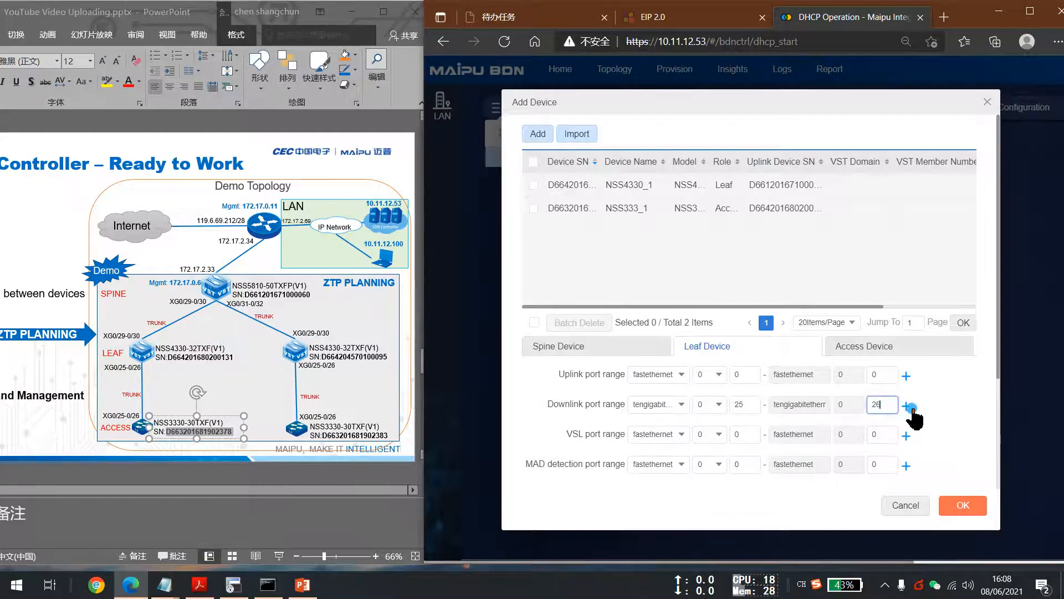
Add an access device uplink port range of tengigabitethernet 0/25 through 0/26 and confirm the device list.
{"action": "left_click", "coordinate": [861, 349]}
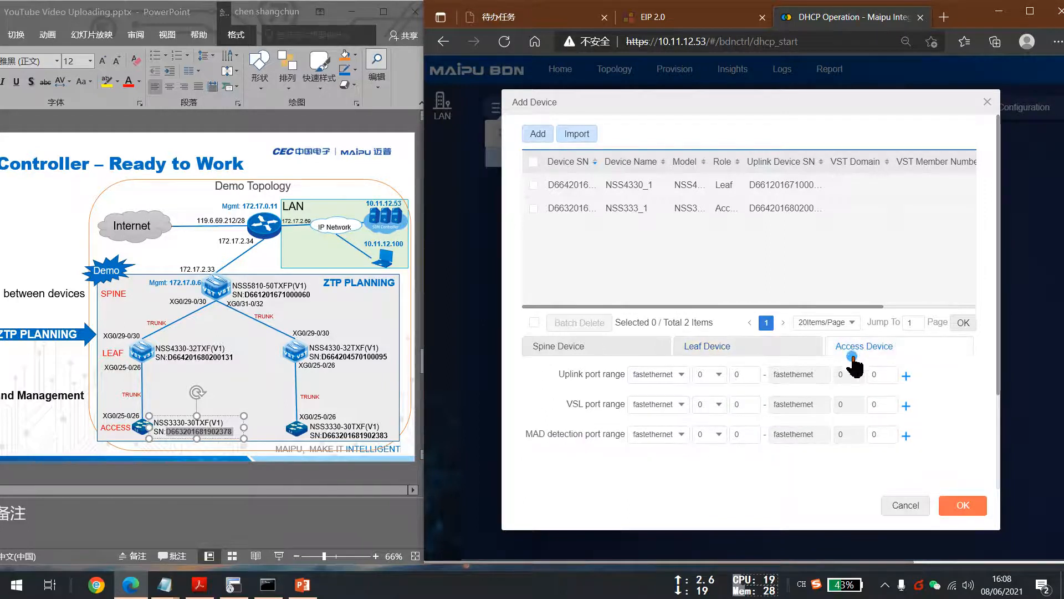
{"action": "left_click", "coordinate": [636, 380]}
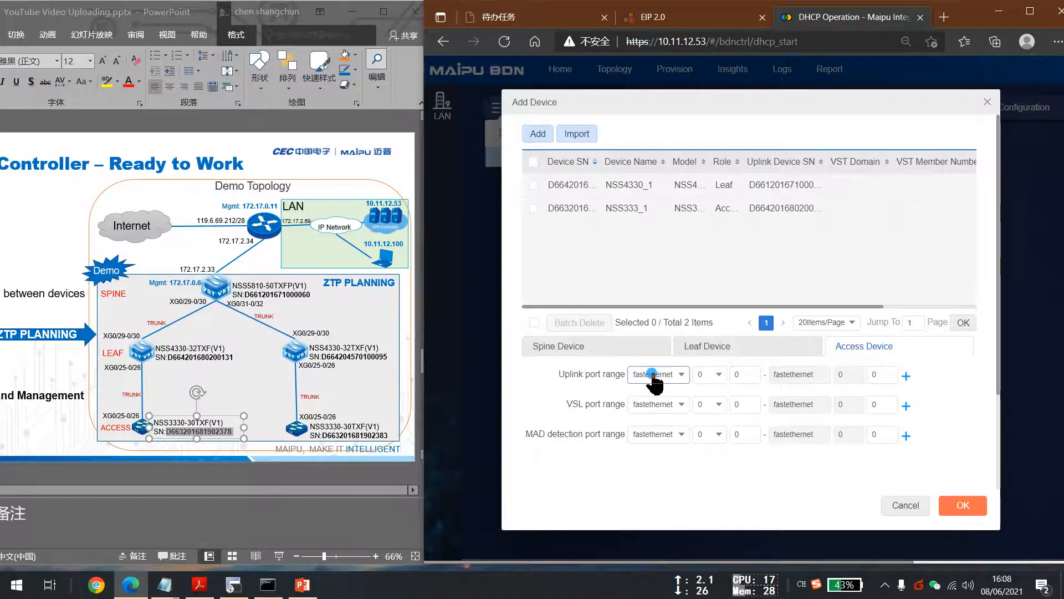
{"action": "left_click", "coordinate": [643, 377]}
{"action": "left_click", "coordinate": [650, 286]}
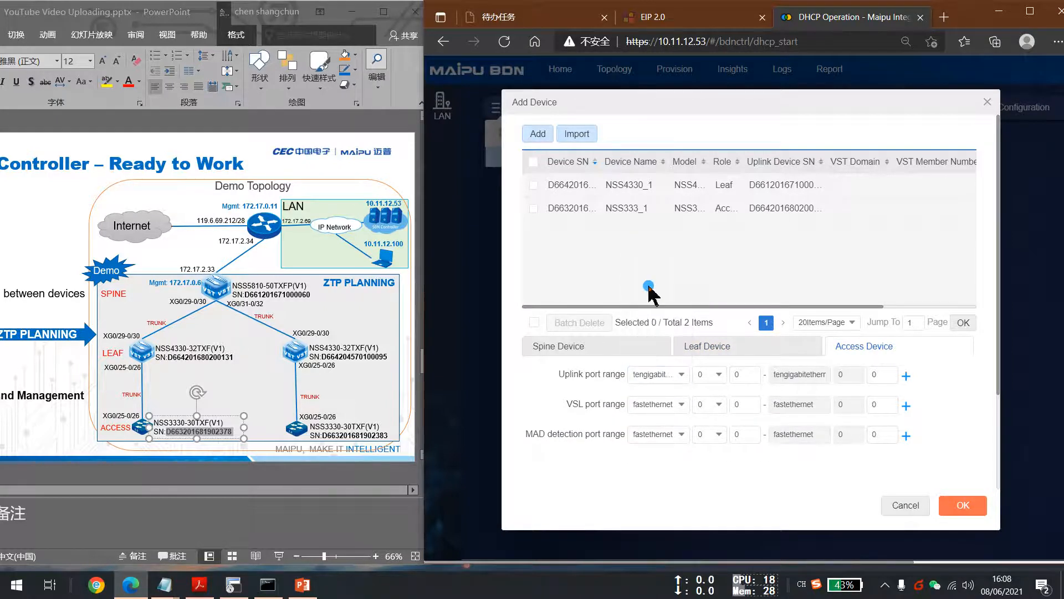
{"action": "left_click", "coordinate": [752, 377]}
{"action": "type", "text": "25"}
{"action": "left_click", "coordinate": [886, 375]}
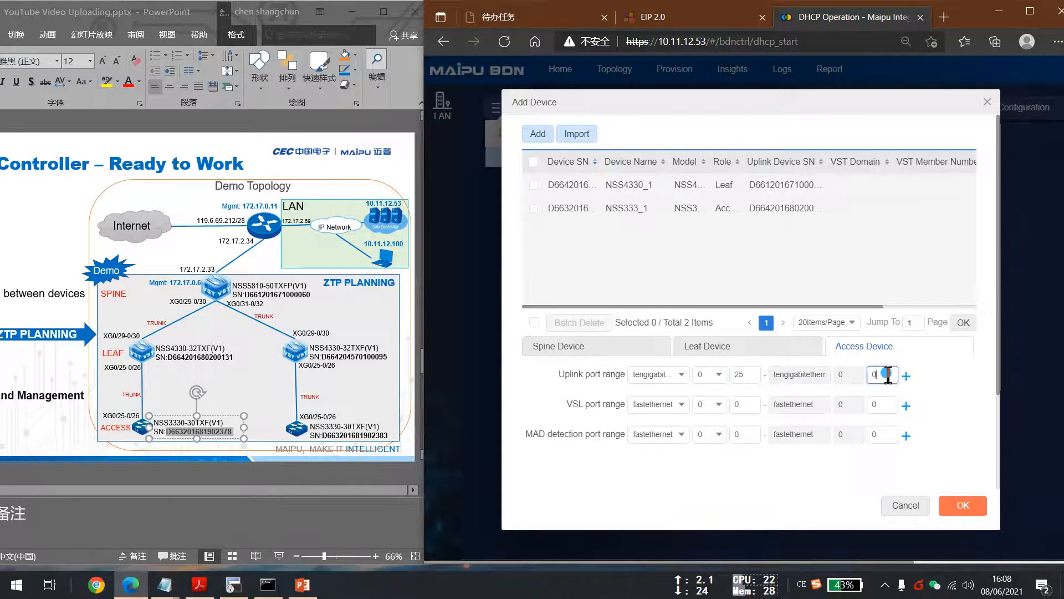
{"action": "type", "text": "26"}
{"action": "left_click", "coordinate": [906, 376]}
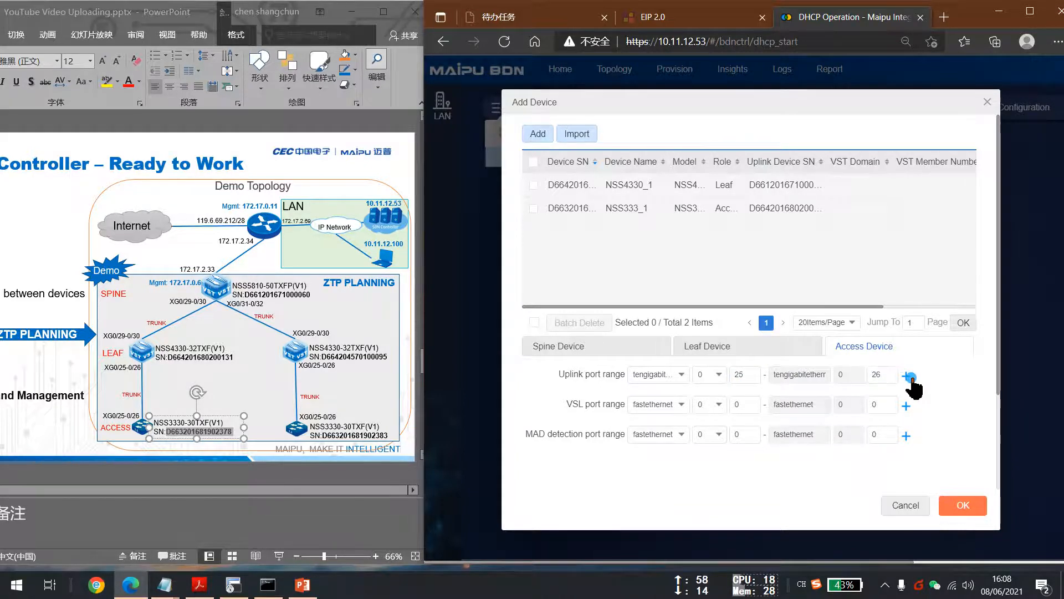
{"action": "left_click", "coordinate": [975, 501]}
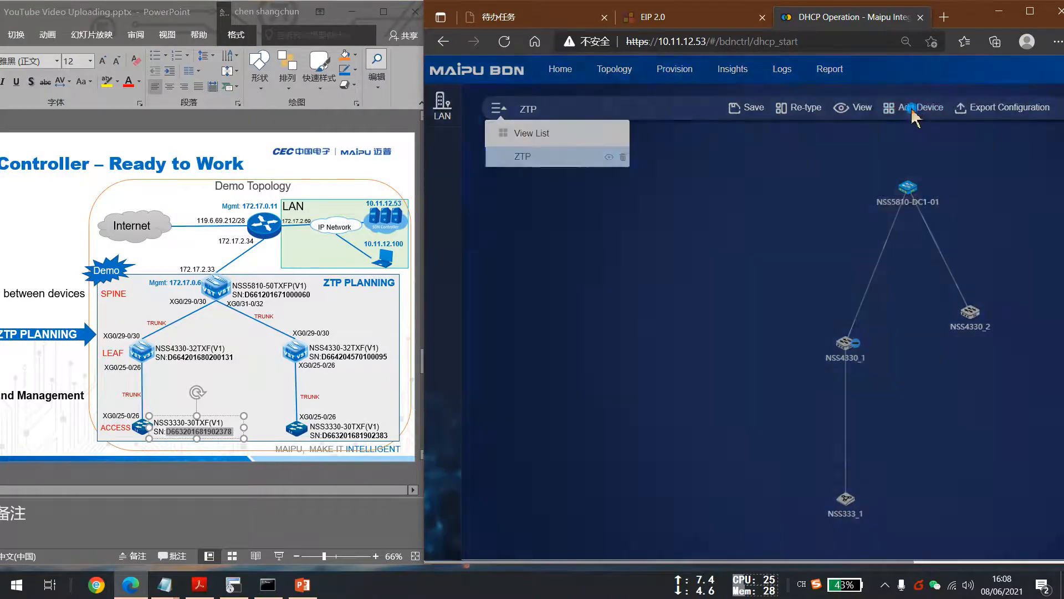
Open Add Device again and start a new device with role Access named NSS3330_2.
{"action": "left_click", "coordinate": [912, 111]}
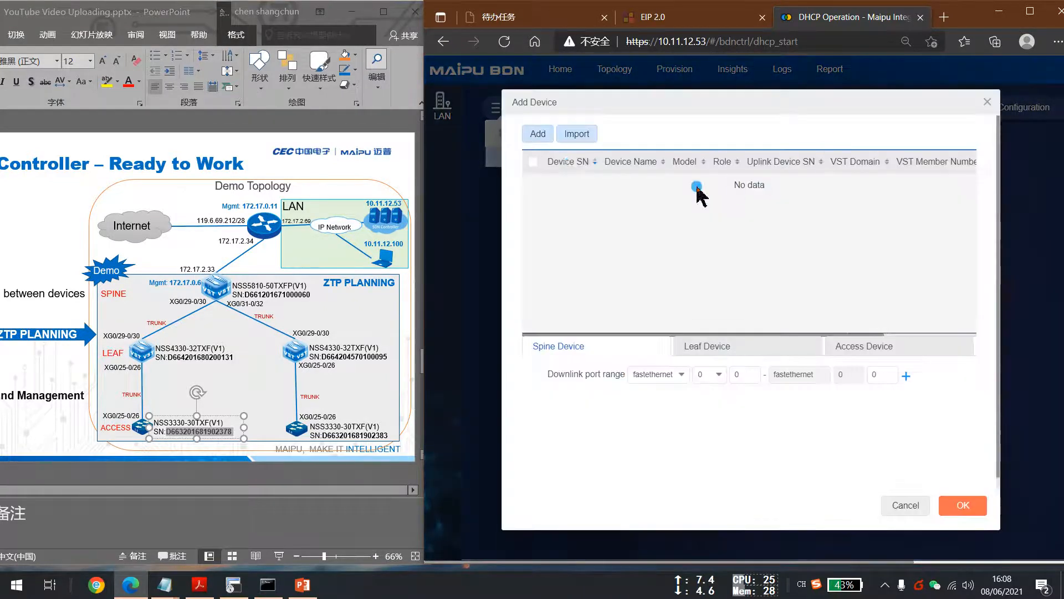
{"action": "left_click", "coordinate": [540, 136]}
{"action": "left_click", "coordinate": [680, 236]}
{"action": "left_click", "coordinate": [668, 275]}
{"action": "left_click", "coordinate": [667, 165]}
{"action": "type", "text": "NSS3330_"}
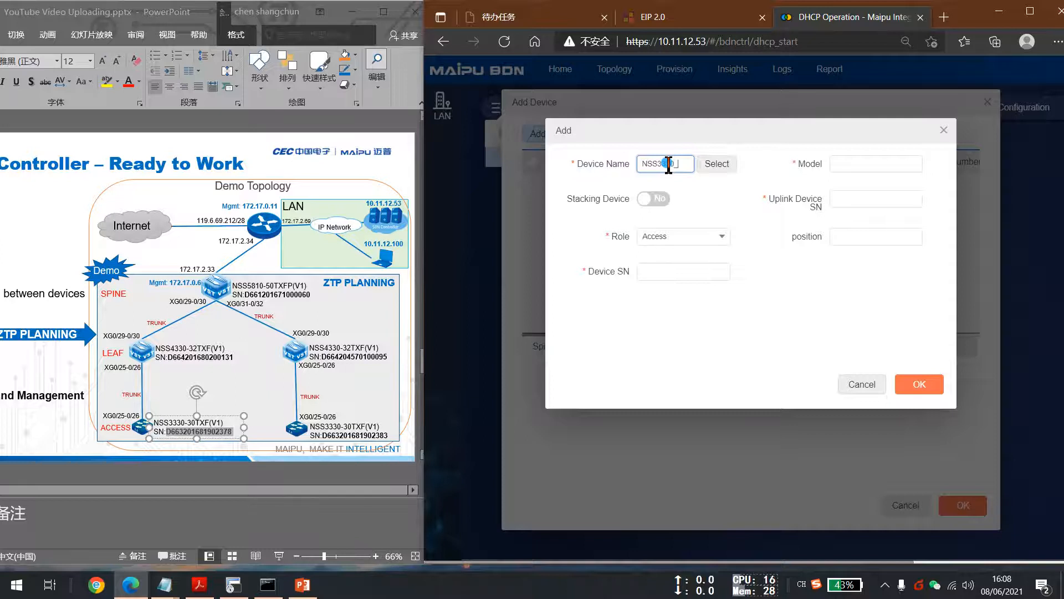
Copy the second access model NSS3330-30TXF(V1) from the topology slide into the Model field.
{"action": "left_click", "coordinate": [843, 163]}
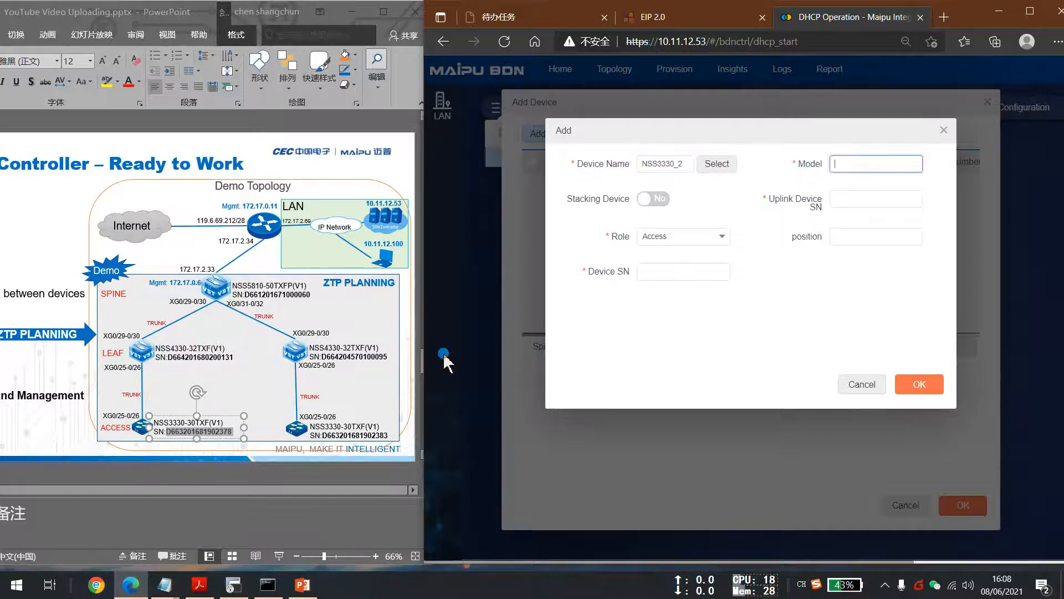
{"action": "left_click", "coordinate": [359, 399]}
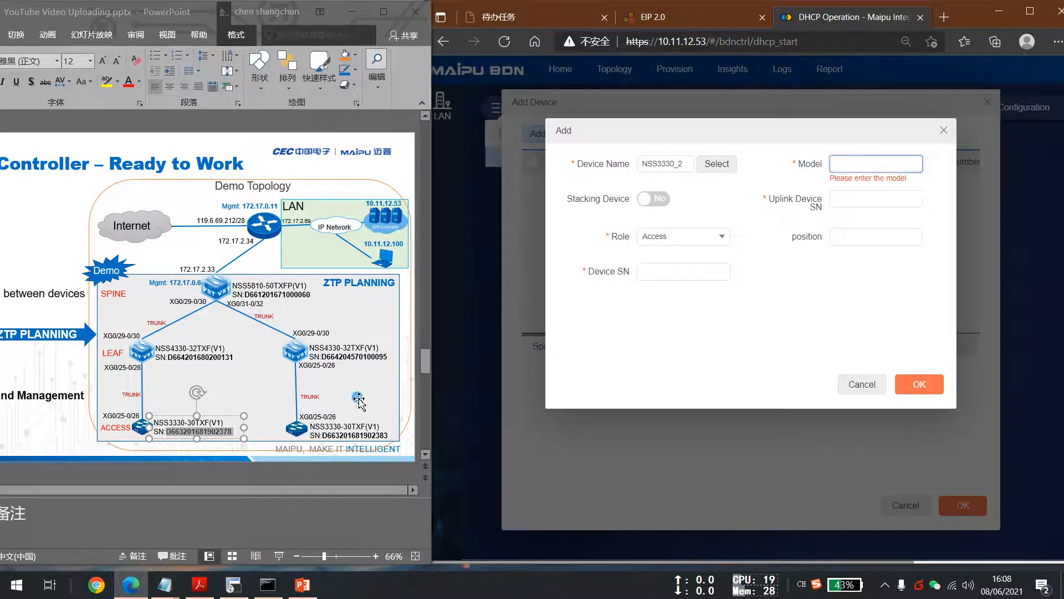
{"action": "triple_click", "coordinate": [314, 427]}
{"action": "key", "text": "ctrl+c"}
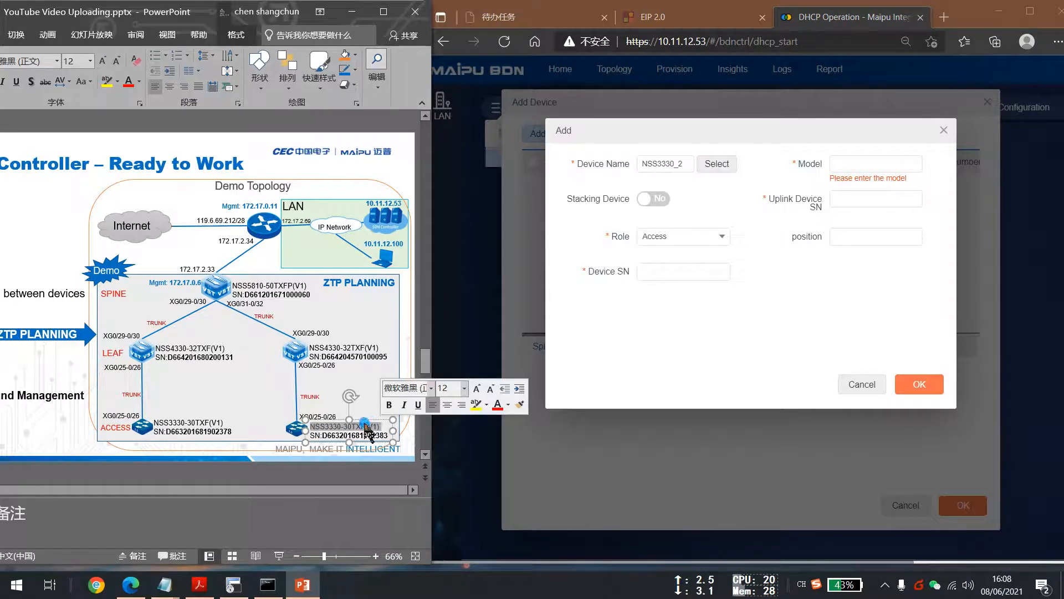
{"action": "left_click", "coordinate": [843, 163]}
{"action": "key", "text": "ctrl+v"}
{"action": "left_click", "coordinate": [852, 198]}
{"action": "left_click", "coordinate": [322, 357]}
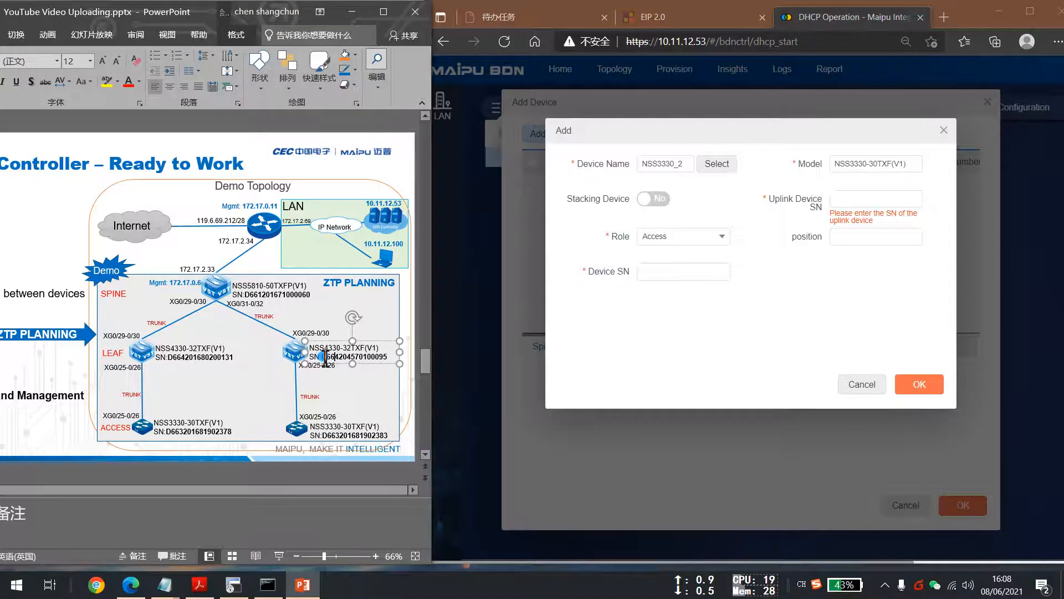
{"action": "left_click_drag", "start_coordinate": [324, 358], "coordinate": [402, 358]}
{"action": "left_click", "coordinate": [860, 202]}
{"action": "key", "text": "ctrl+v"}
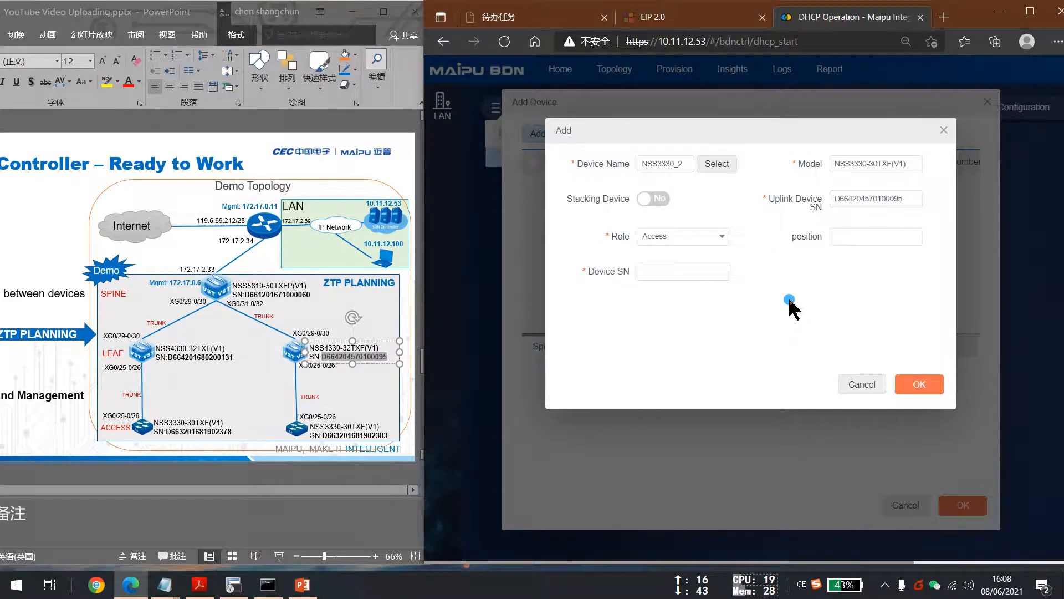
{"action": "left_click", "coordinate": [372, 424]}
{"action": "left_click_drag", "start_coordinate": [323, 435], "coordinate": [387, 436]}
{"action": "key", "text": "ctrl+c"}
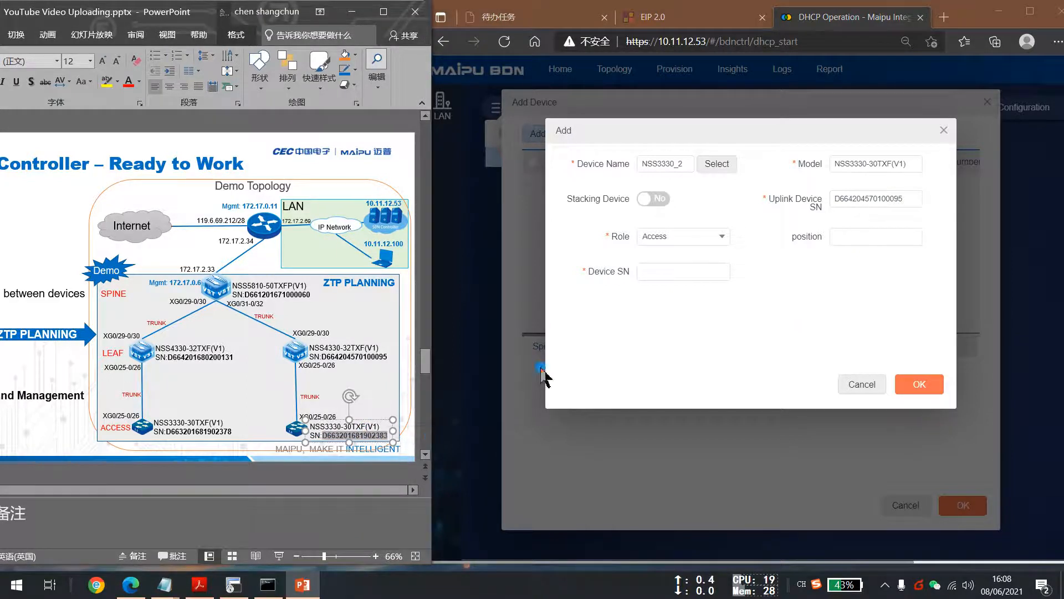
{"action": "left_click", "coordinate": [641, 316]}
{"action": "left_click", "coordinate": [646, 273]}
{"action": "key", "text": "ctrl+v"}
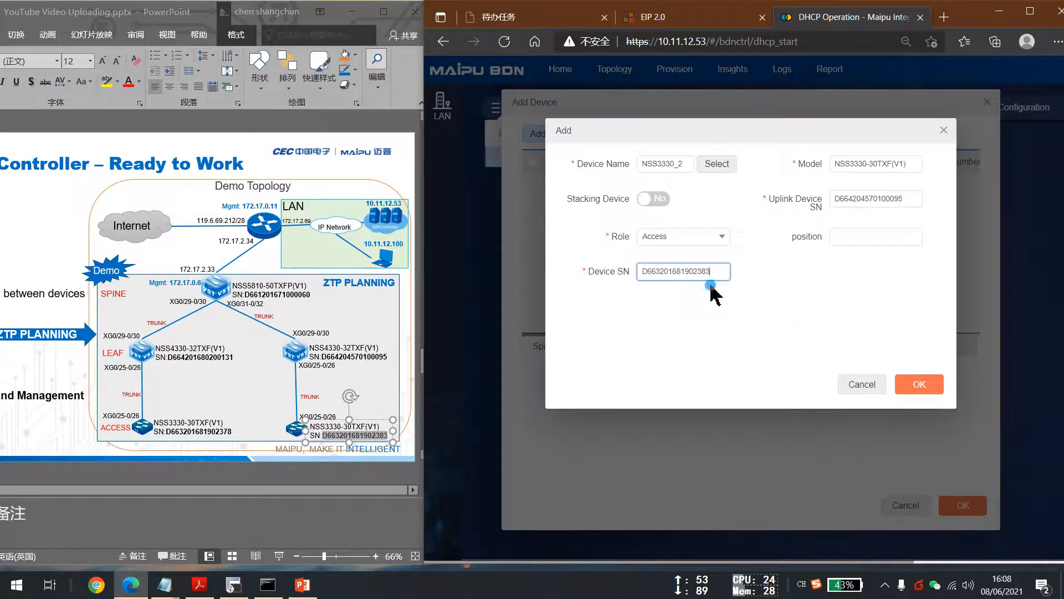
{"action": "left_click", "coordinate": [916, 385]}
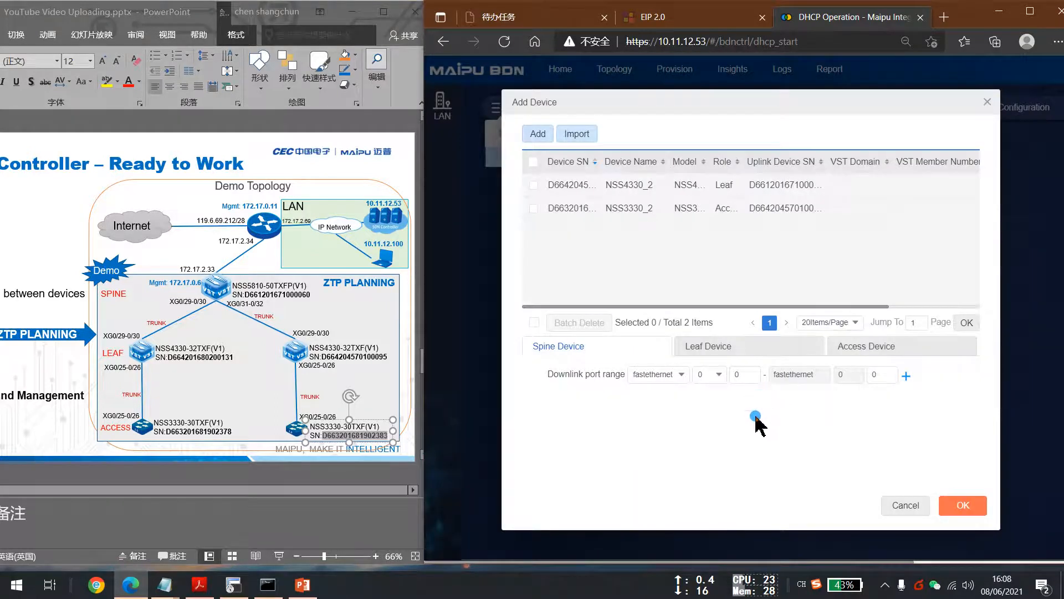
Add a leaf device downlink port range of tengigabitethernet 0/25 through 0/26.
{"action": "left_click", "coordinate": [765, 355]}
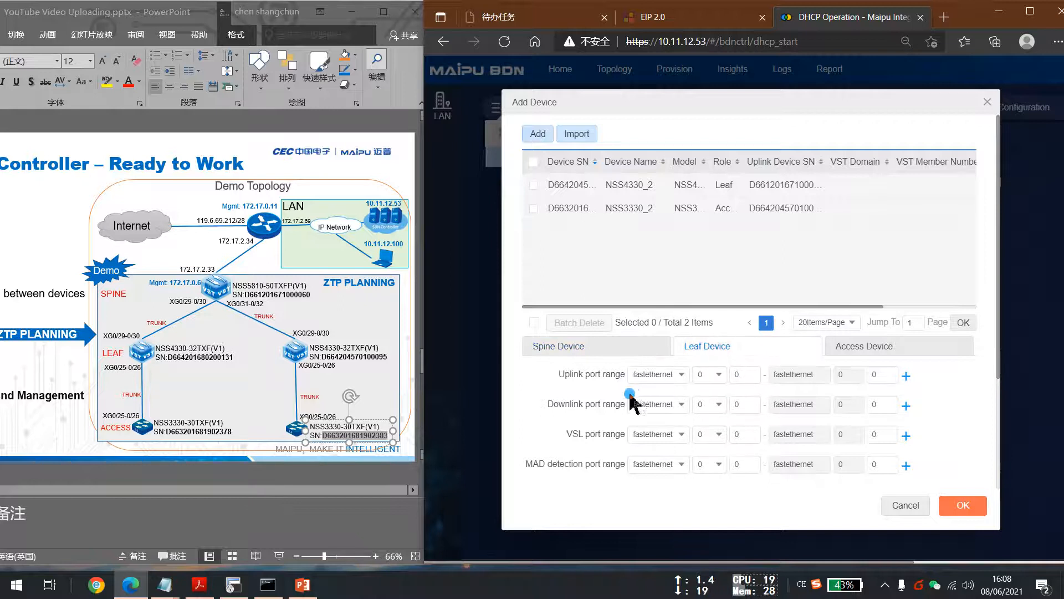
{"action": "left_click", "coordinate": [655, 404]}
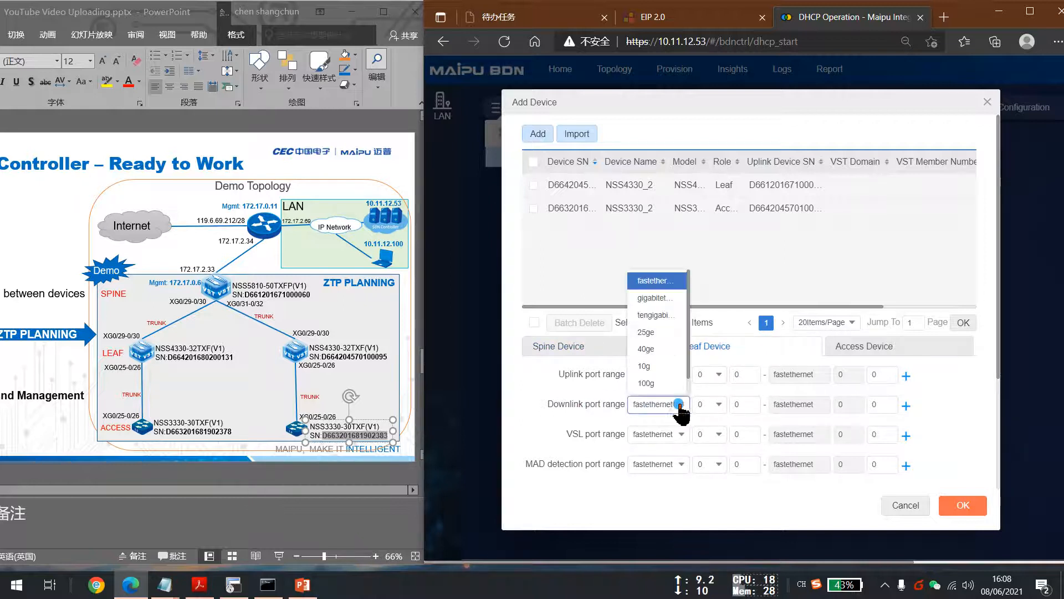
{"action": "left_click", "coordinate": [654, 315]}
{"action": "left_click", "coordinate": [746, 404]}
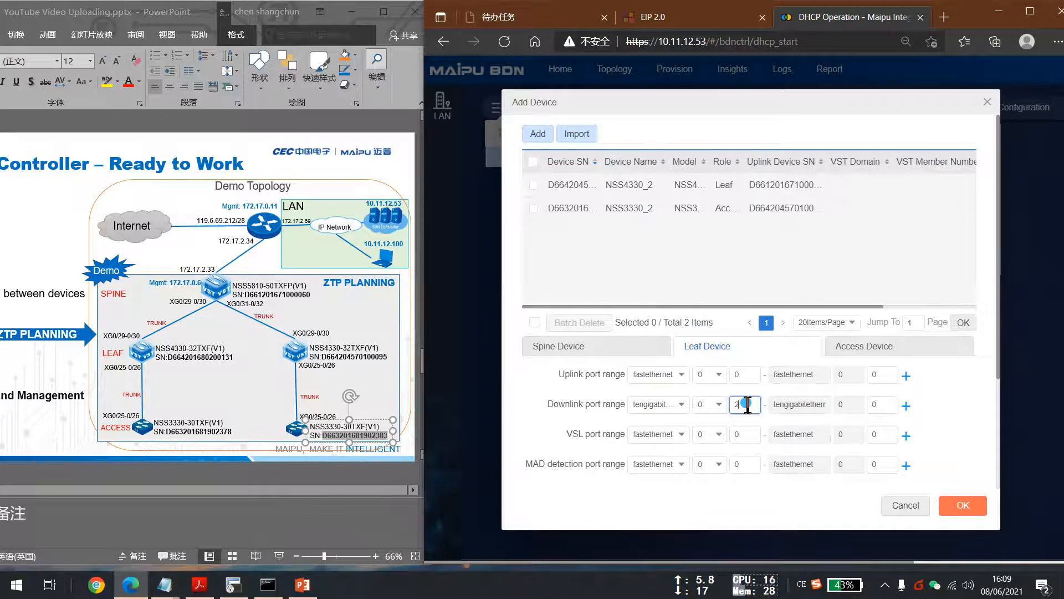
{"action": "left_click", "coordinate": [886, 408]}
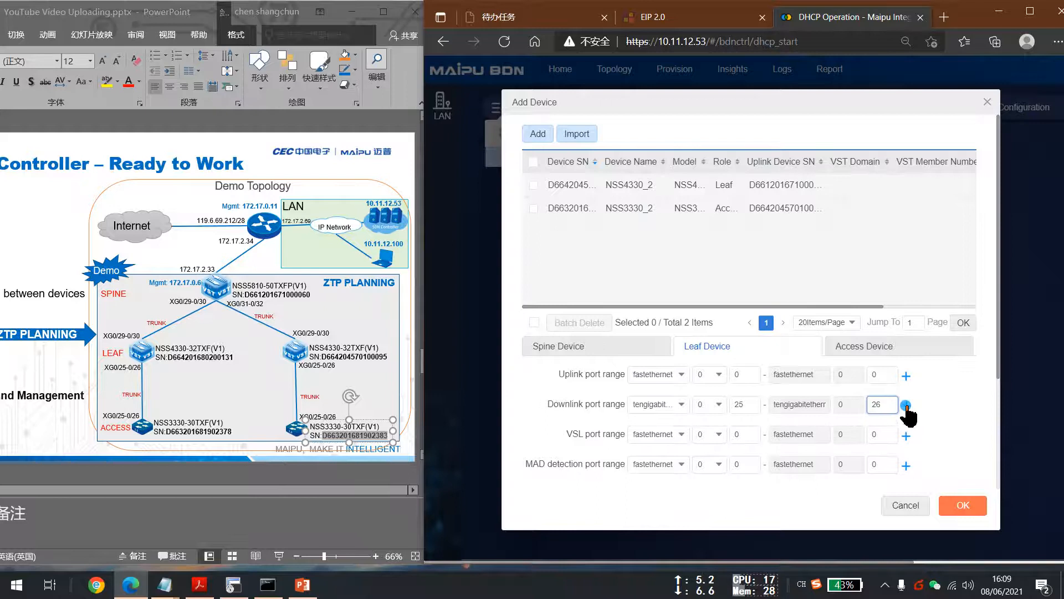
{"action": "left_click", "coordinate": [906, 406]}
Add an access device uplink port range of tengigabitethernet 0/25 through 0/25.
{"action": "left_click", "coordinate": [859, 349]}
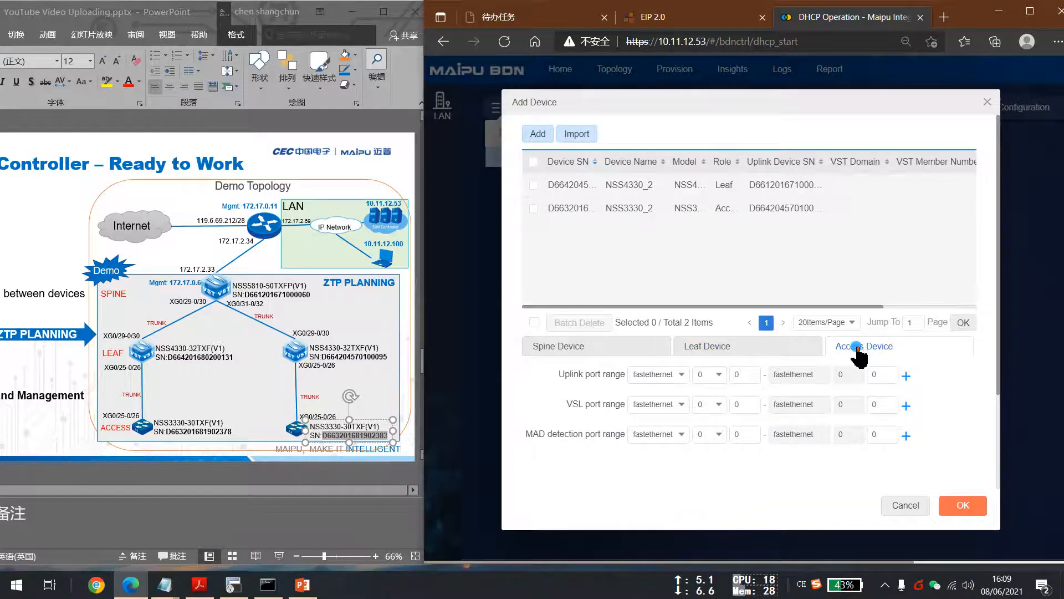
{"action": "left_click", "coordinate": [657, 375]}
{"action": "left_click", "coordinate": [650, 285]}
{"action": "left_click", "coordinate": [740, 376]}
{"action": "type", "text": "25"}
{"action": "left_click", "coordinate": [894, 373]}
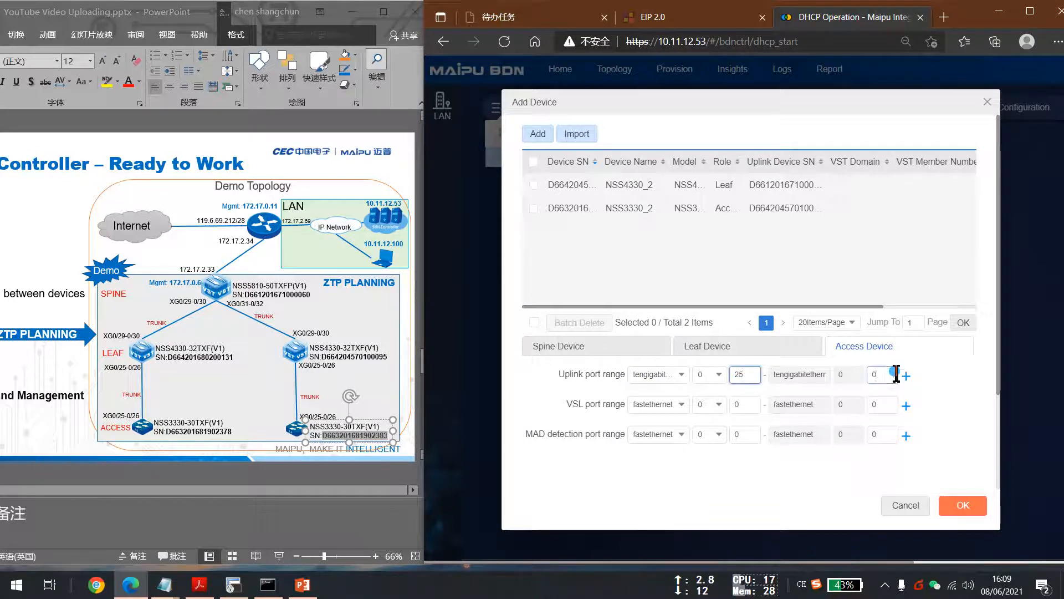
{"action": "type", "text": "25"}
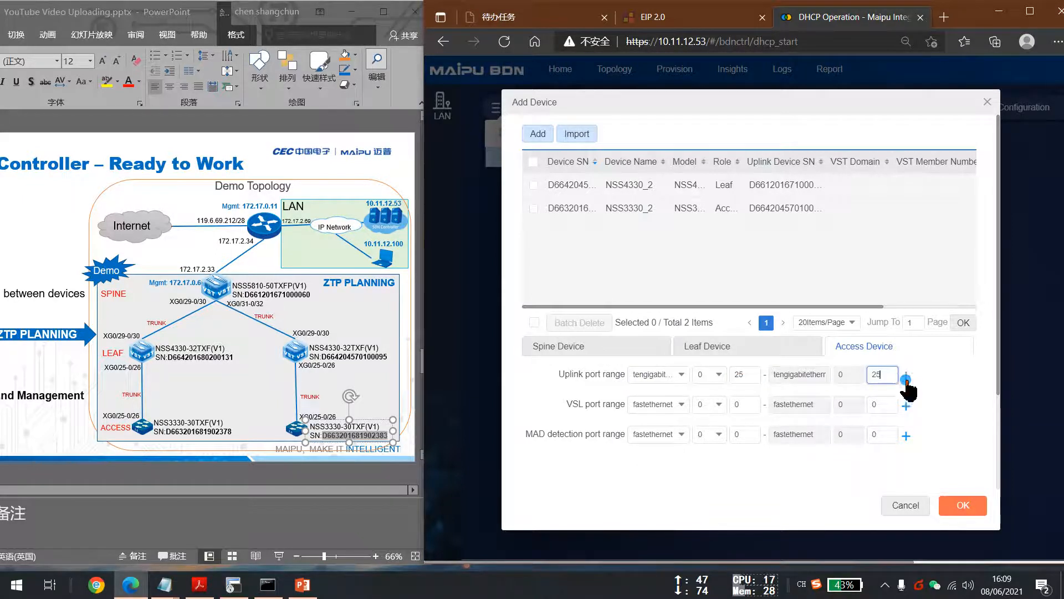
{"action": "left_click", "coordinate": [906, 376]}
Try to confirm the added devices, then recheck the leaf and access port range entries.
{"action": "left_click", "coordinate": [958, 505]}
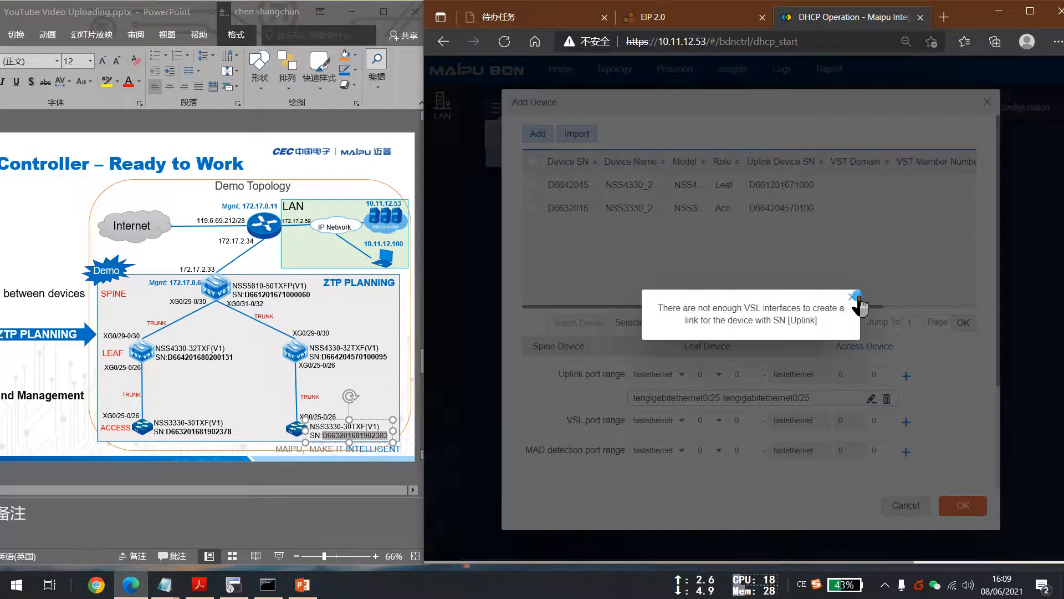
{"action": "left_click", "coordinate": [853, 296]}
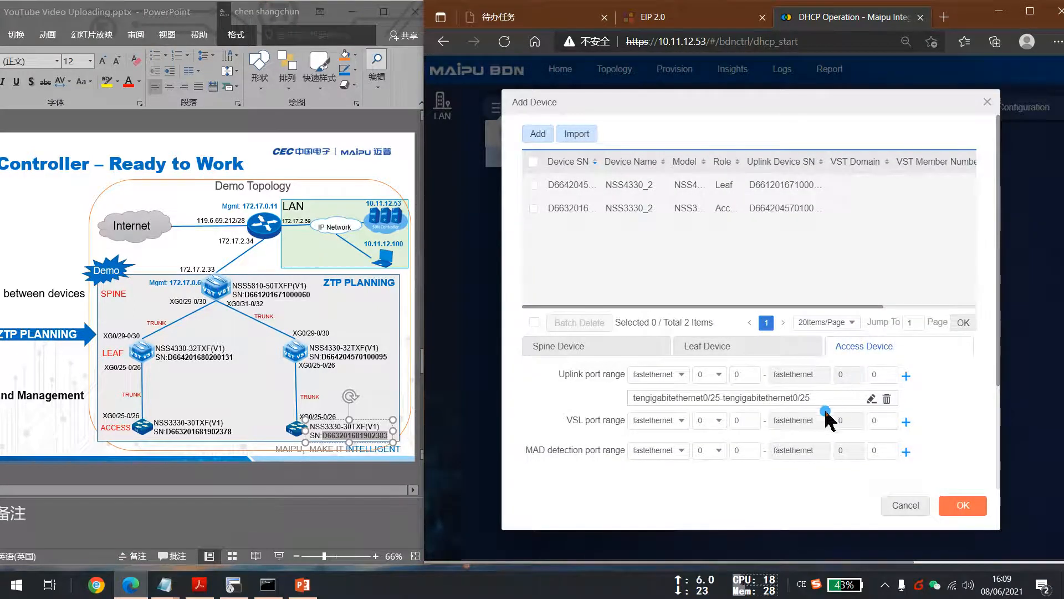
{"action": "left_click", "coordinate": [764, 347]}
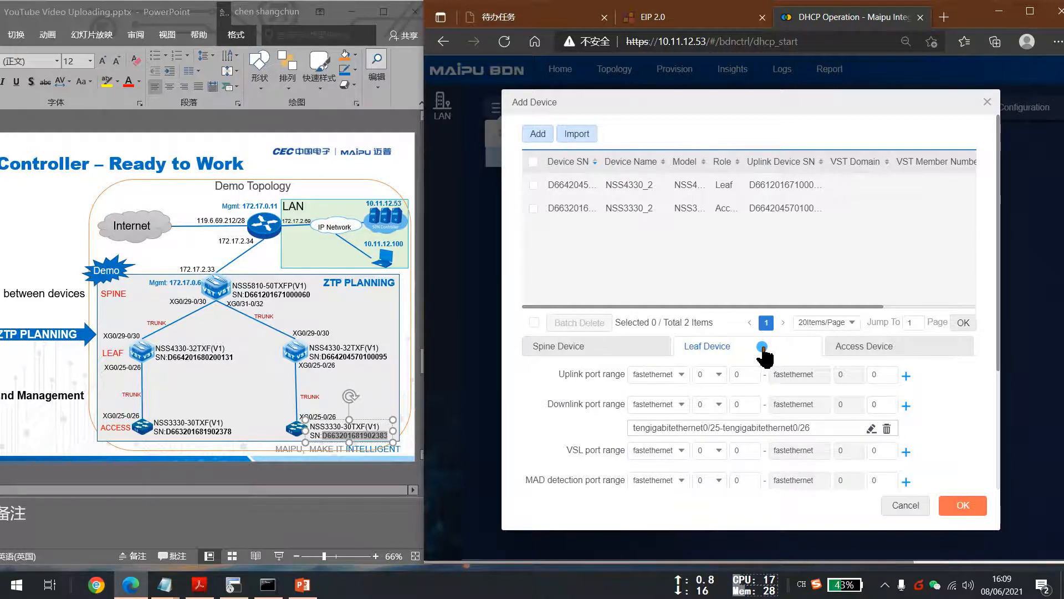
{"action": "left_click", "coordinate": [858, 349]}
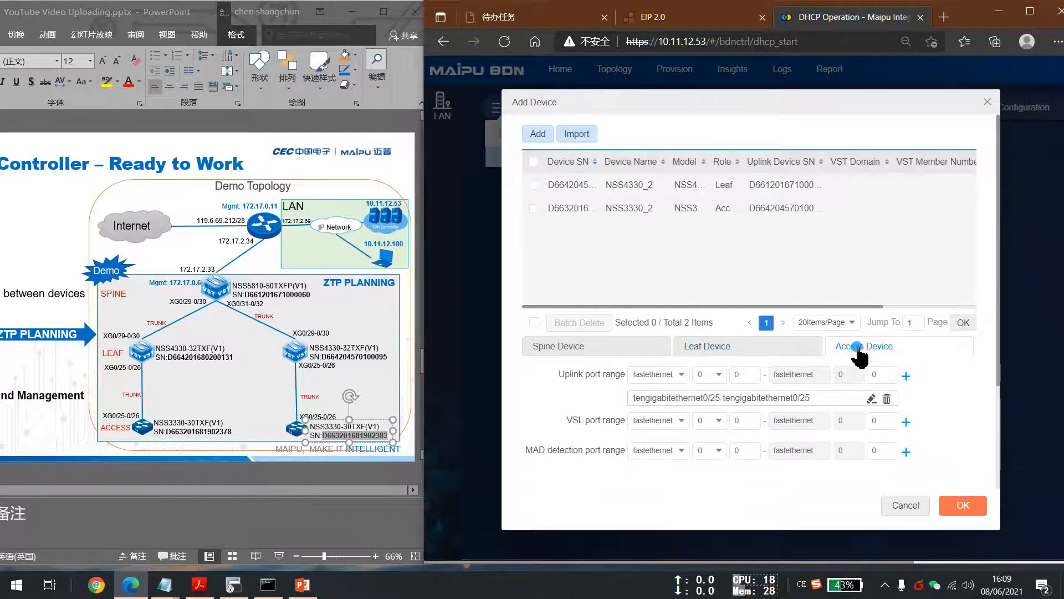
Replace the access device uplink port range with tengigabitethernet 0/25 through 0/26 and confirm the added devices.
{"action": "left_click", "coordinate": [887, 398]}
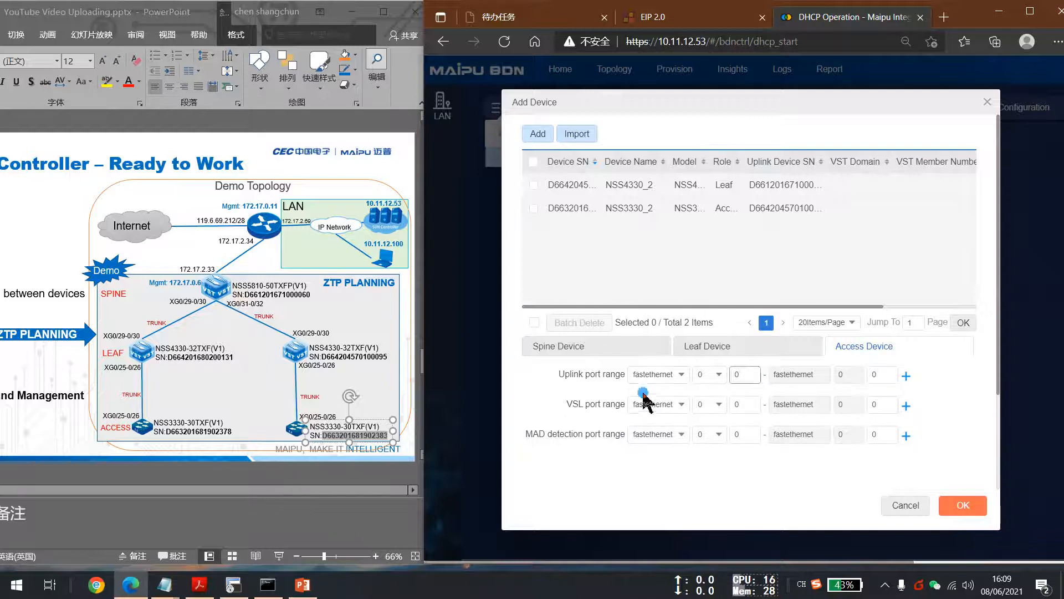
{"action": "left_click", "coordinate": [668, 374]}
{"action": "left_click", "coordinate": [658, 283]}
{"action": "left_click", "coordinate": [744, 374]}
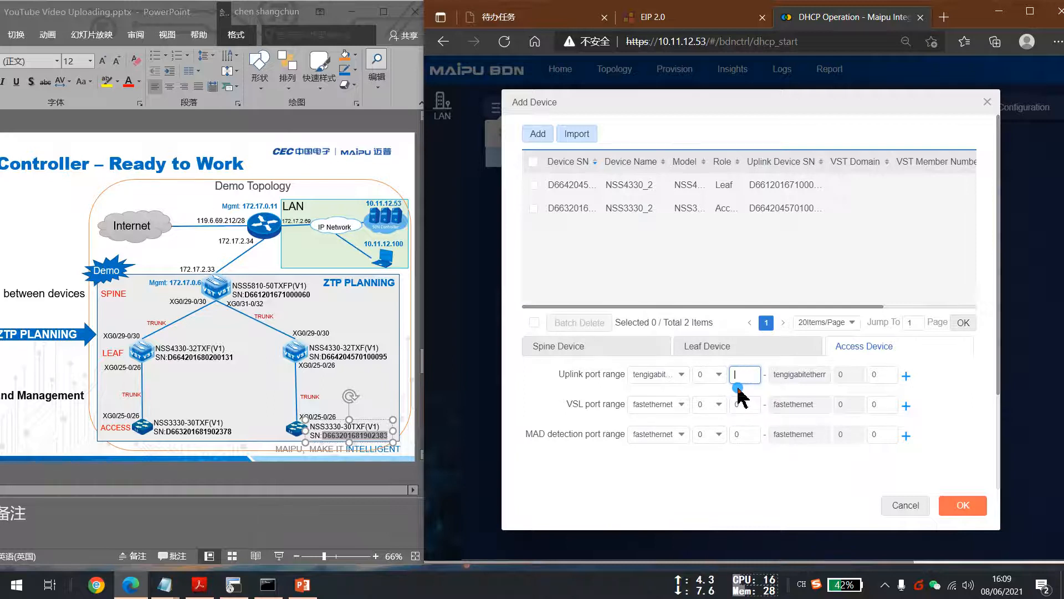
{"action": "left_click", "coordinate": [878, 375]}
{"action": "type", "text": "26"}
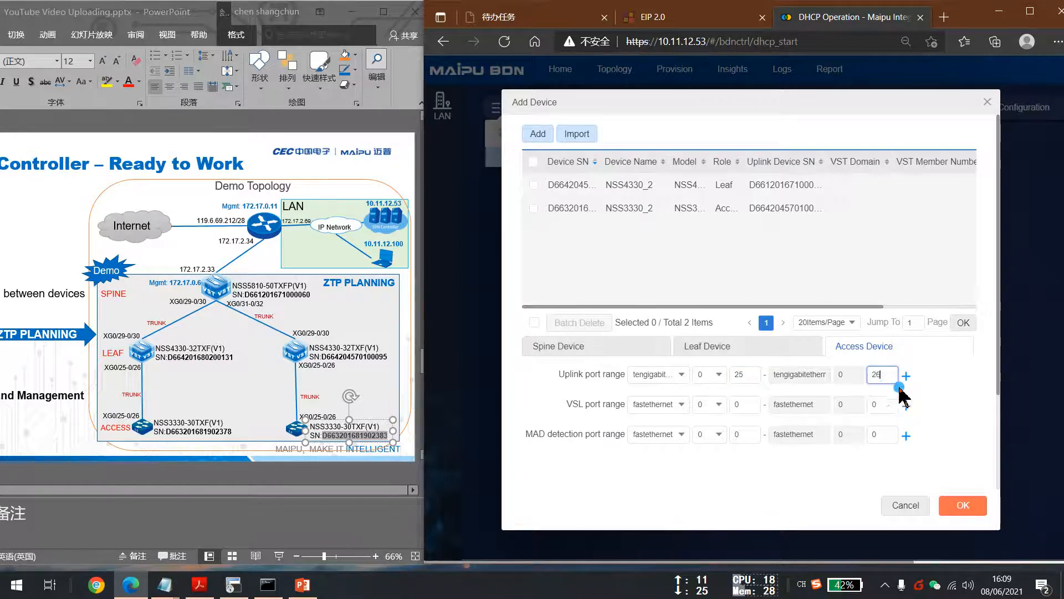
{"action": "left_click", "coordinate": [906, 376]}
{"action": "left_click", "coordinate": [963, 506]}
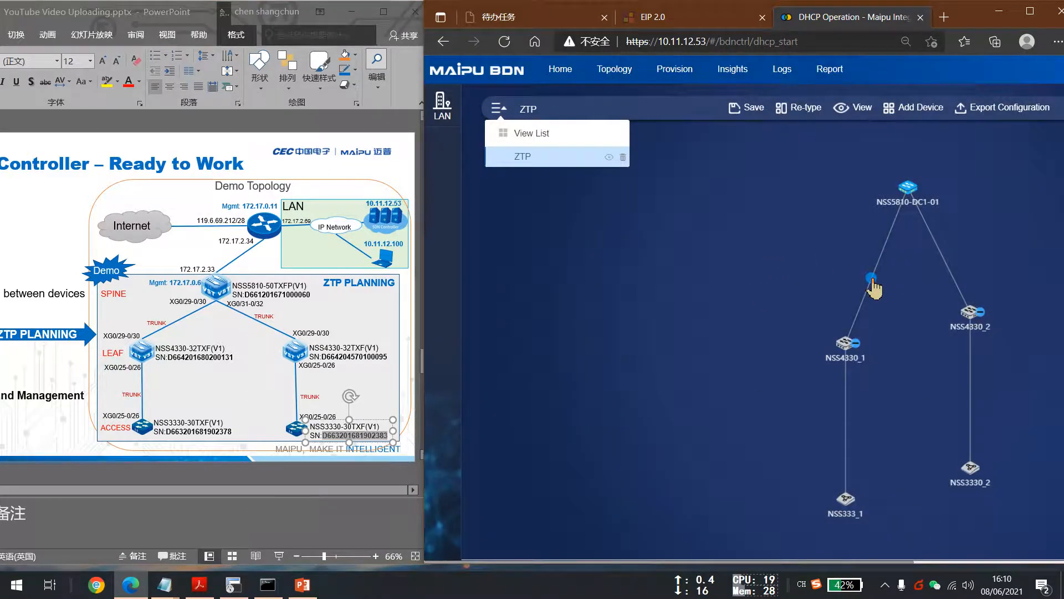
Inspect the link port mappings between the spine, leaf and access switches in the ZTP topology.
{"action": "left_click", "coordinate": [873, 282]}
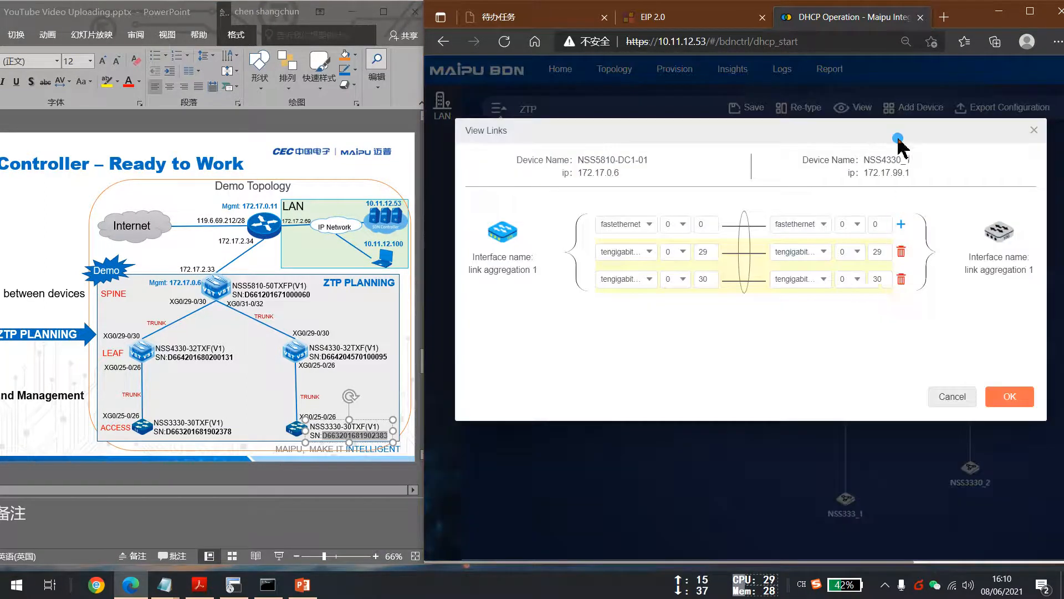
{"action": "left_click_drag", "start_coordinate": [890, 133], "coordinate": [874, 160]}
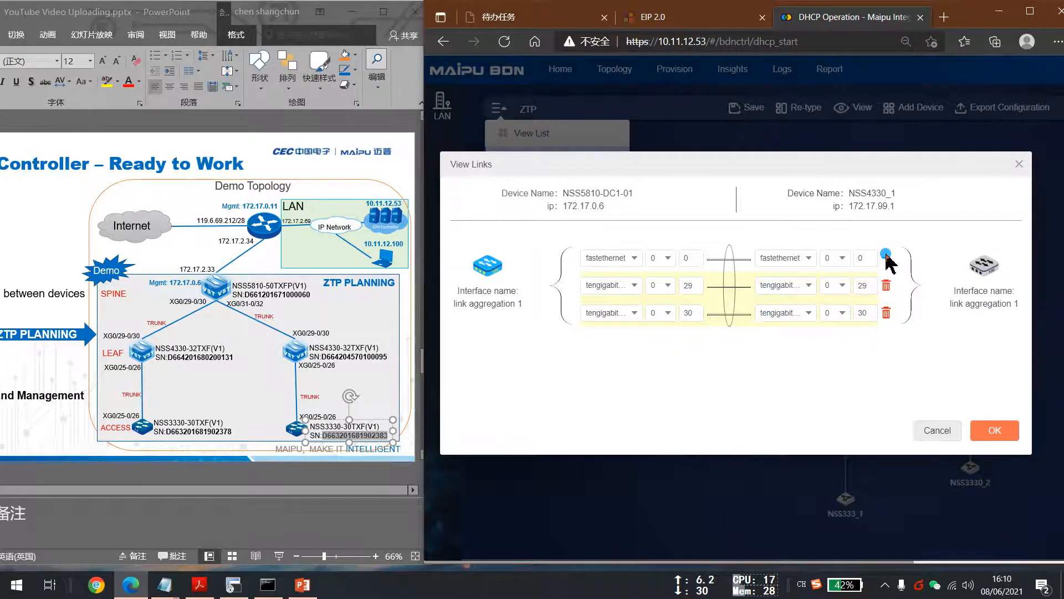
{"action": "left_click", "coordinate": [1017, 164]}
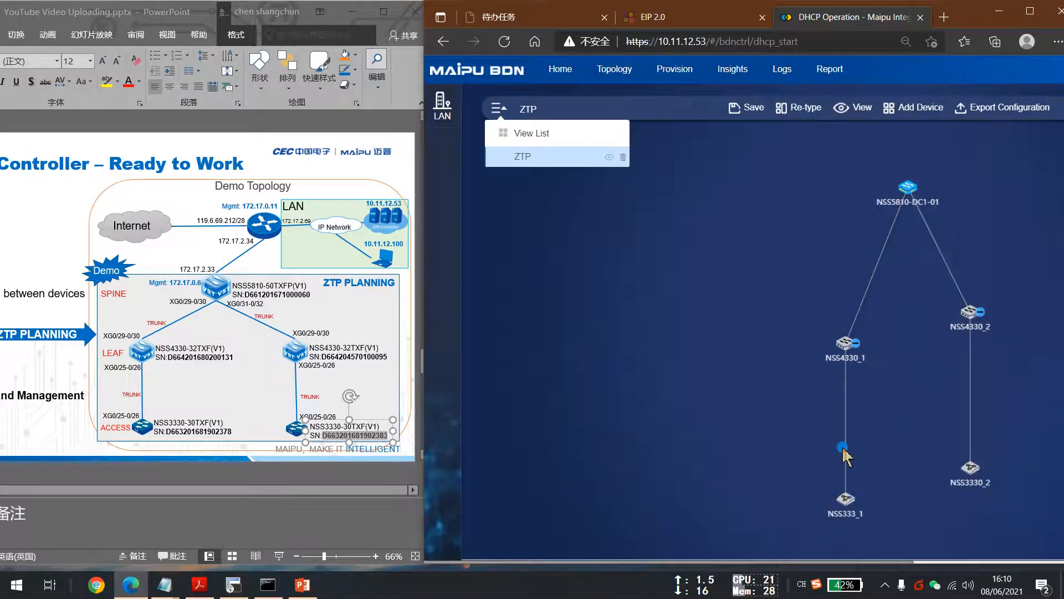
{"action": "left_click", "coordinate": [862, 449]}
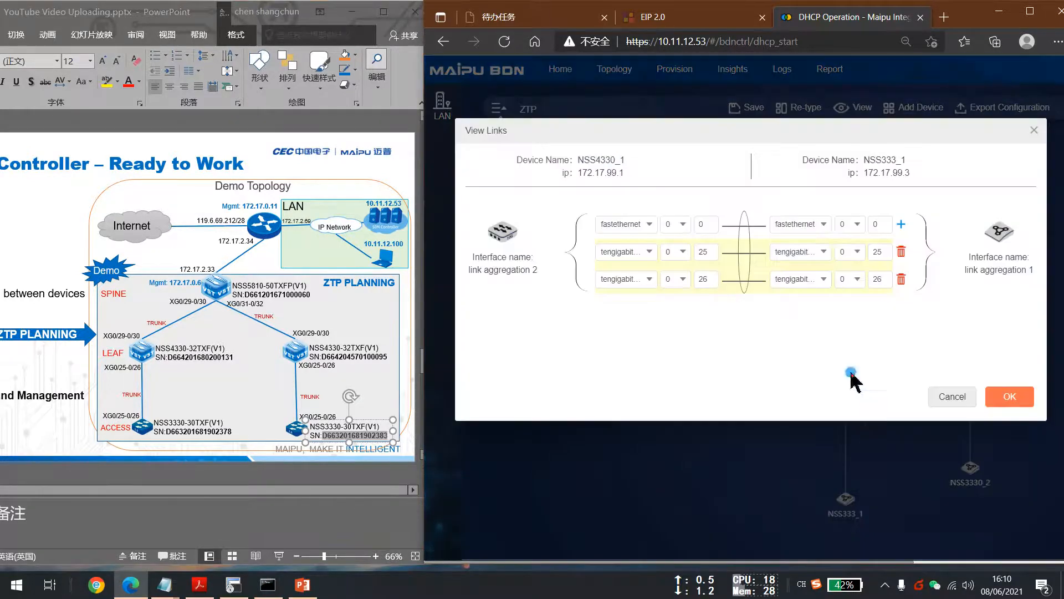
{"action": "left_click", "coordinate": [1027, 132]}
{"action": "mouse_move", "coordinate": [947, 267]}
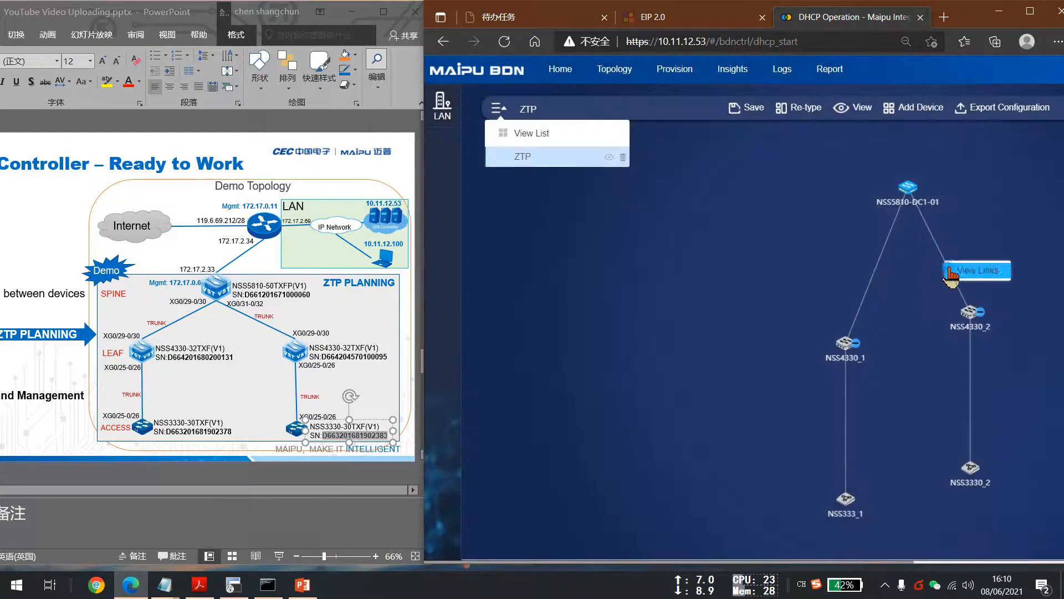
{"action": "left_click", "coordinate": [982, 278]}
{"action": "left_click", "coordinate": [1029, 133]}
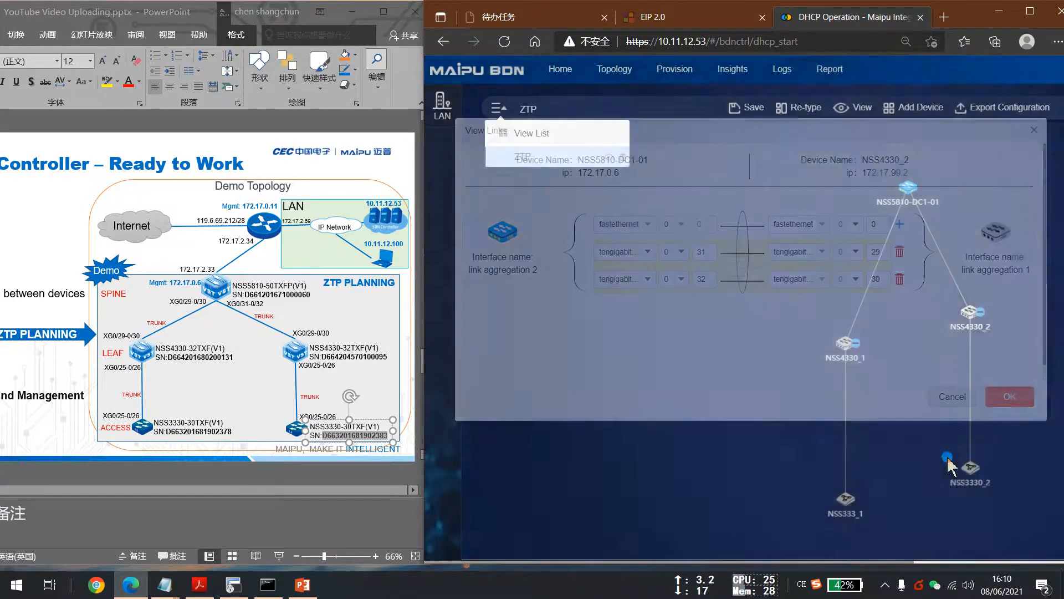
{"action": "left_click", "coordinate": [981, 415]}
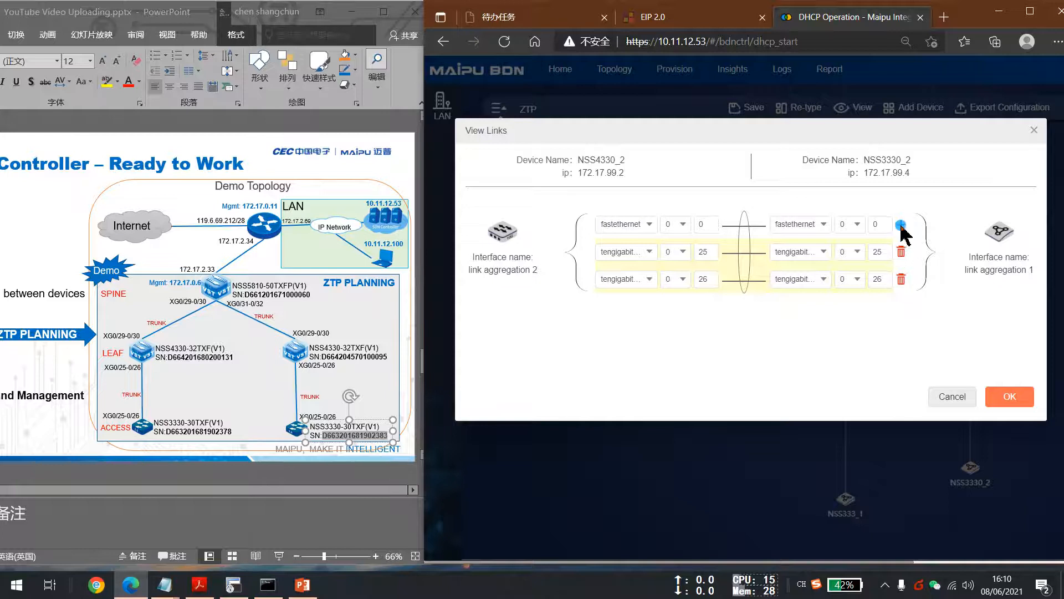
{"action": "left_click", "coordinate": [901, 224]}
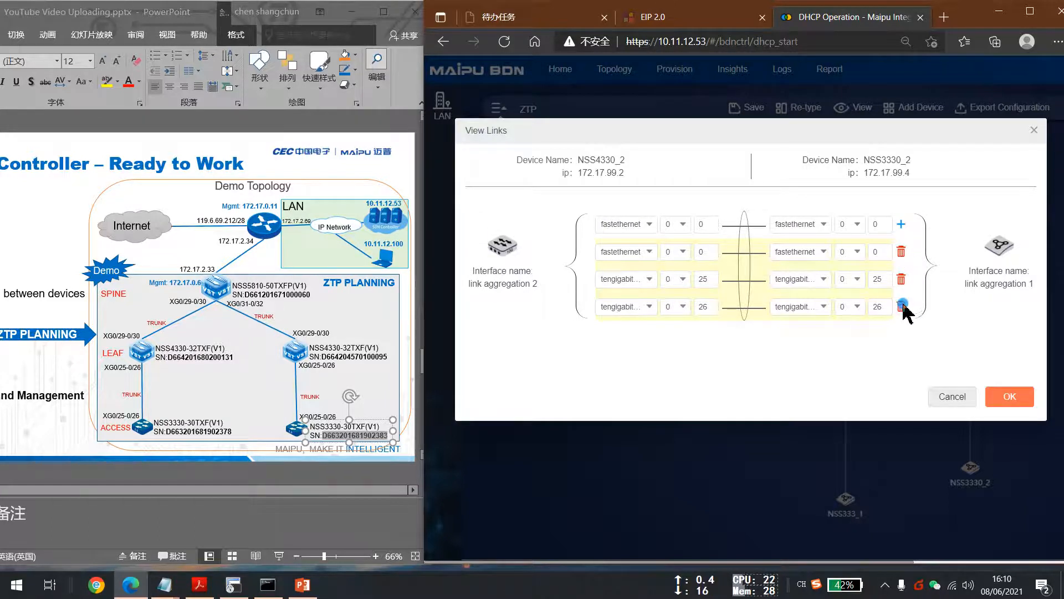
{"action": "left_click", "coordinate": [902, 252]}
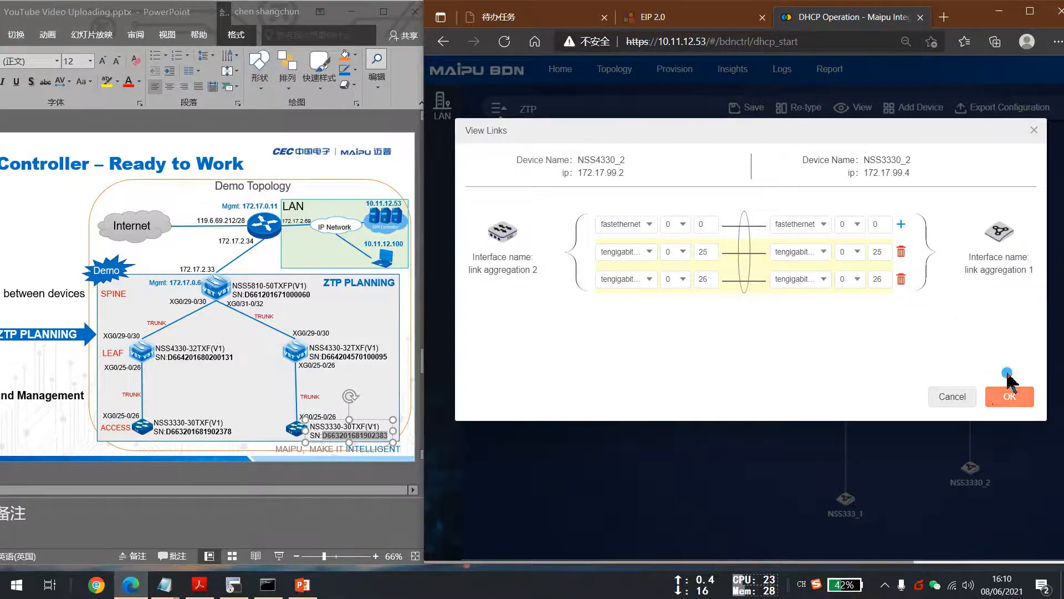
{"action": "left_click", "coordinate": [956, 397]}
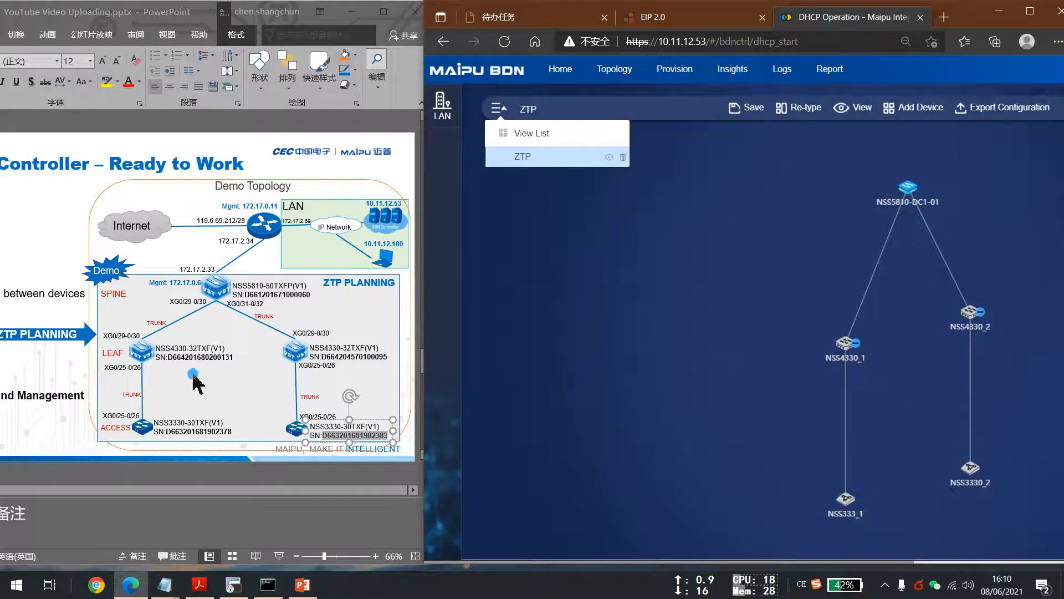
Review the ZTP Demo by Controller key steps slide in the presentation.
{"action": "scroll", "coordinate": [55, 211], "scroll_direction": "down", "scroll_amount": 2}
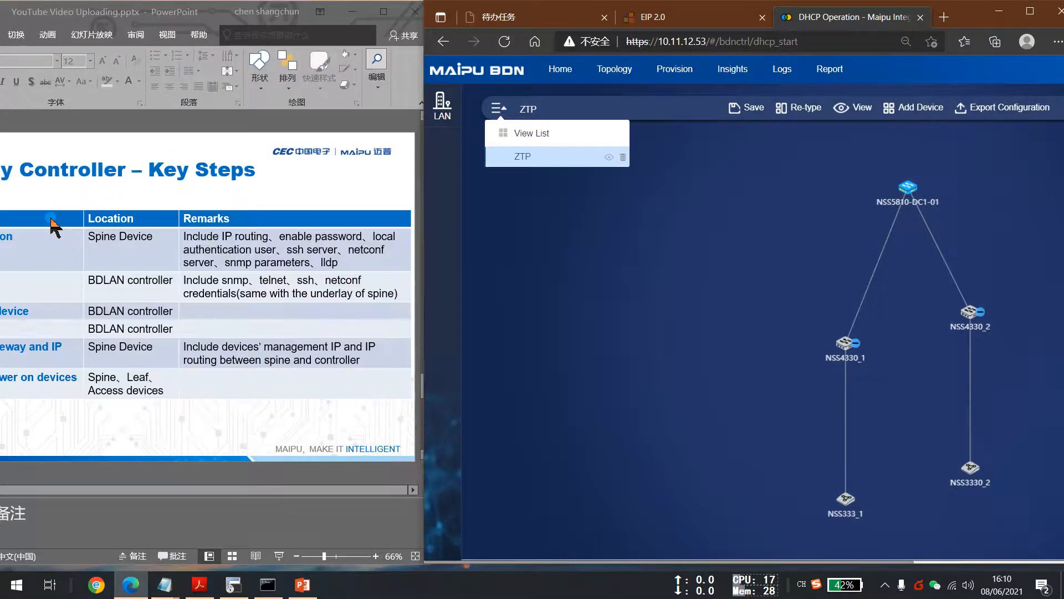
{"action": "left_click", "coordinate": [52, 220]}
{"action": "scroll", "coordinate": [53, 219], "scroll_direction": "down", "scroll_amount": 1}
{"action": "scroll", "coordinate": [209, 137], "scroll_direction": "up", "scroll_amount": 1}
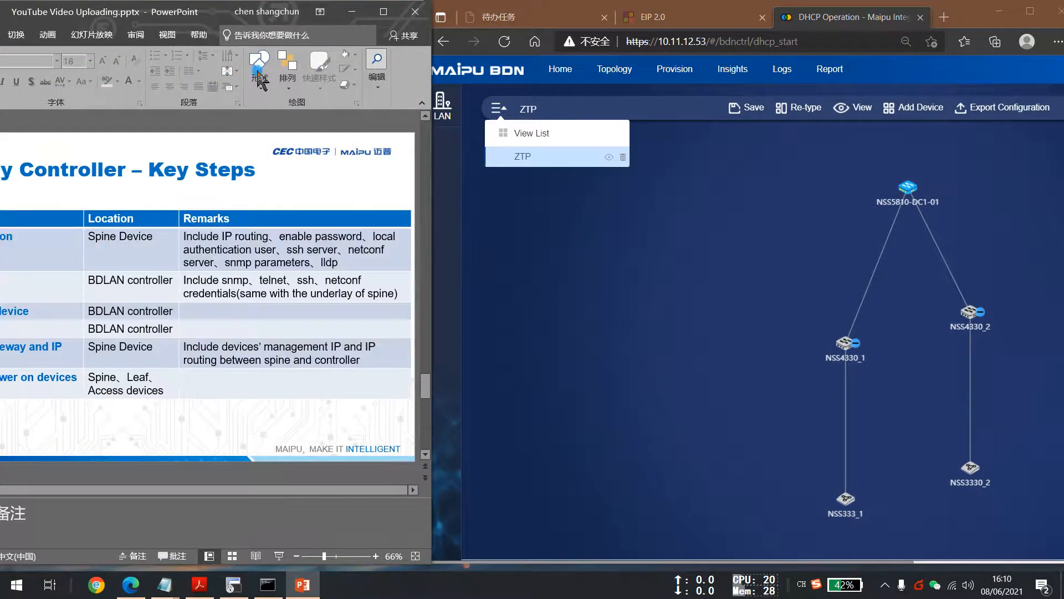
{"action": "left_click_drag", "start_coordinate": [214, 16], "coordinate": [363, 28]}
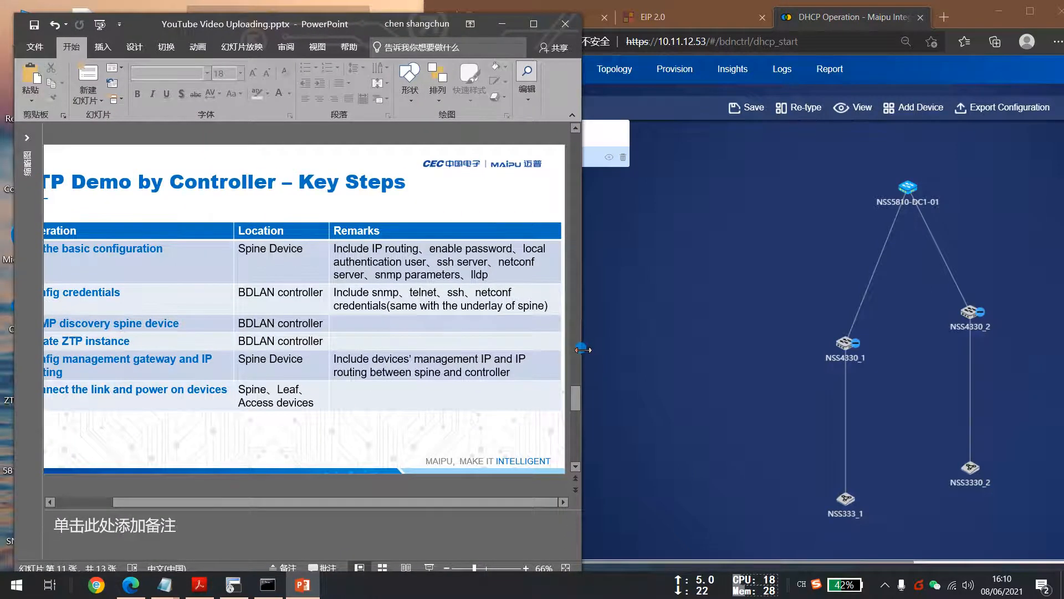
{"action": "left_click_drag", "start_coordinate": [582, 350], "coordinate": [629, 350]}
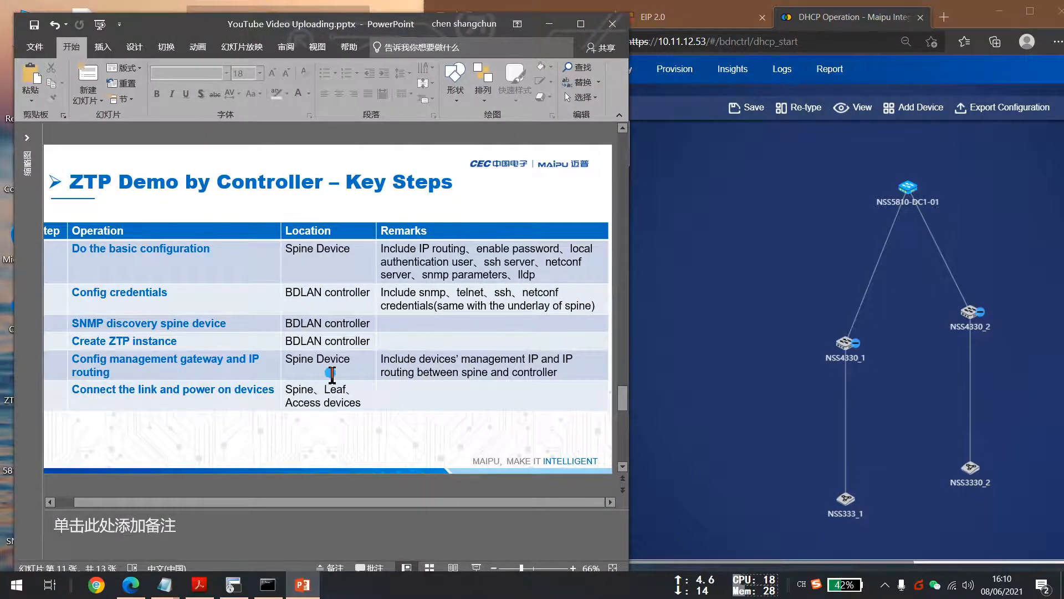
{"action": "mouse_move", "coordinate": [187, 26]}
{"action": "left_mouse_down"}
{"action": "mouse_move", "coordinate": [168, 25]}
{"action": "mouse_move", "coordinate": [184, 31]}
{"action": "left_mouse_up"}
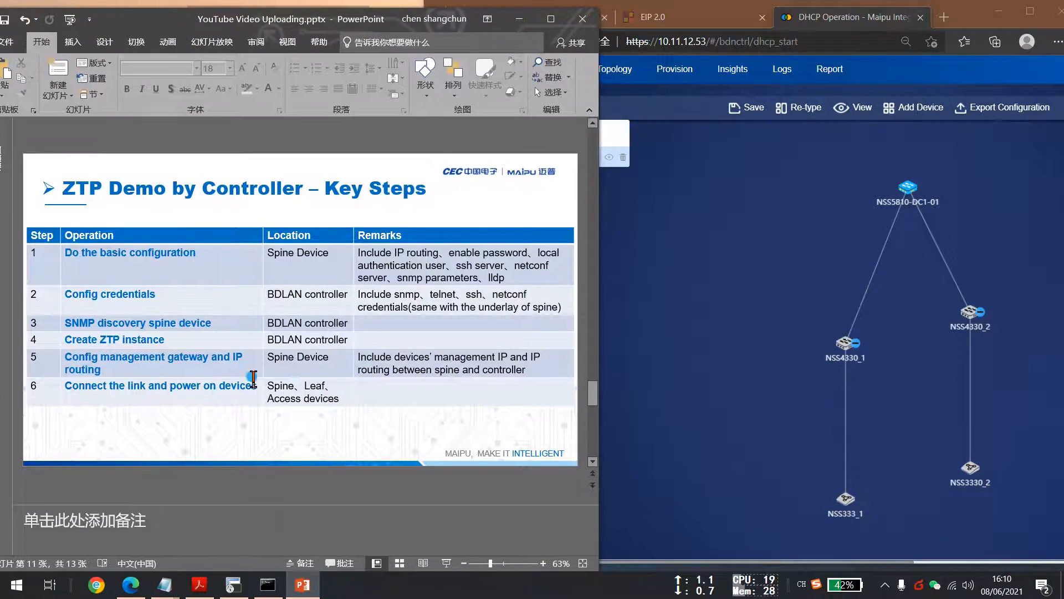
{"action": "left_click_drag", "start_coordinate": [70, 357], "coordinate": [136, 379]}
{"action": "left_click", "coordinate": [117, 372]}
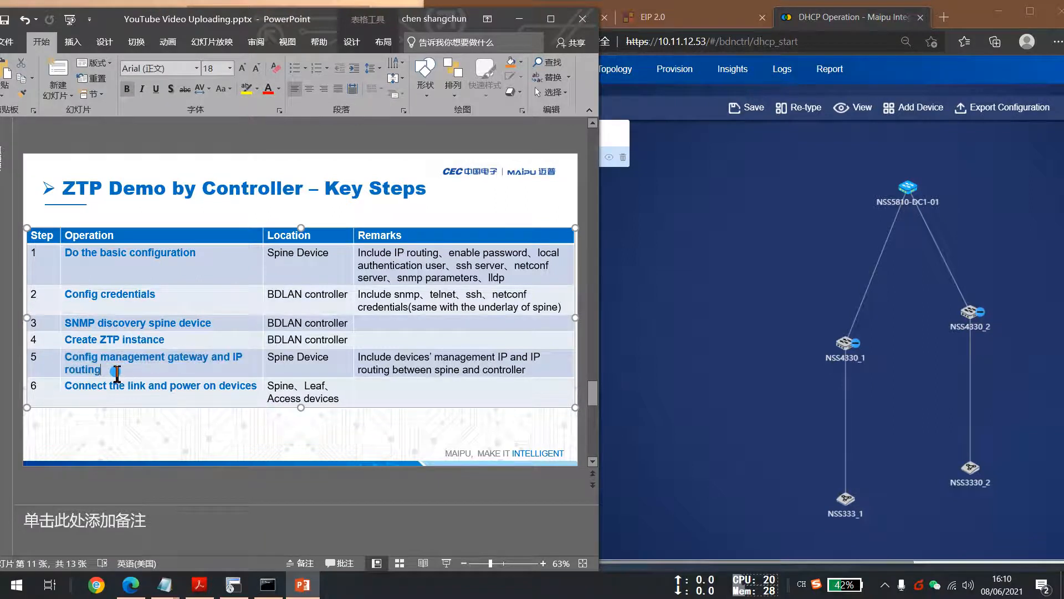
{"action": "left_click_drag", "start_coordinate": [334, 18], "coordinate": [330, 18]}
{"action": "left_click", "coordinate": [687, 355]}
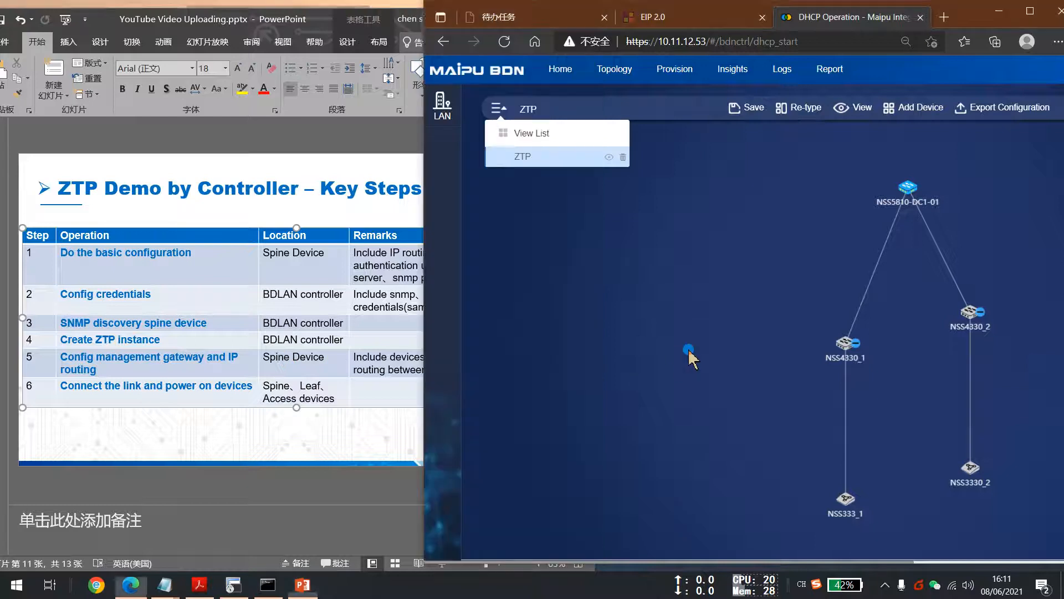
{"action": "left_click", "coordinate": [383, 428]}
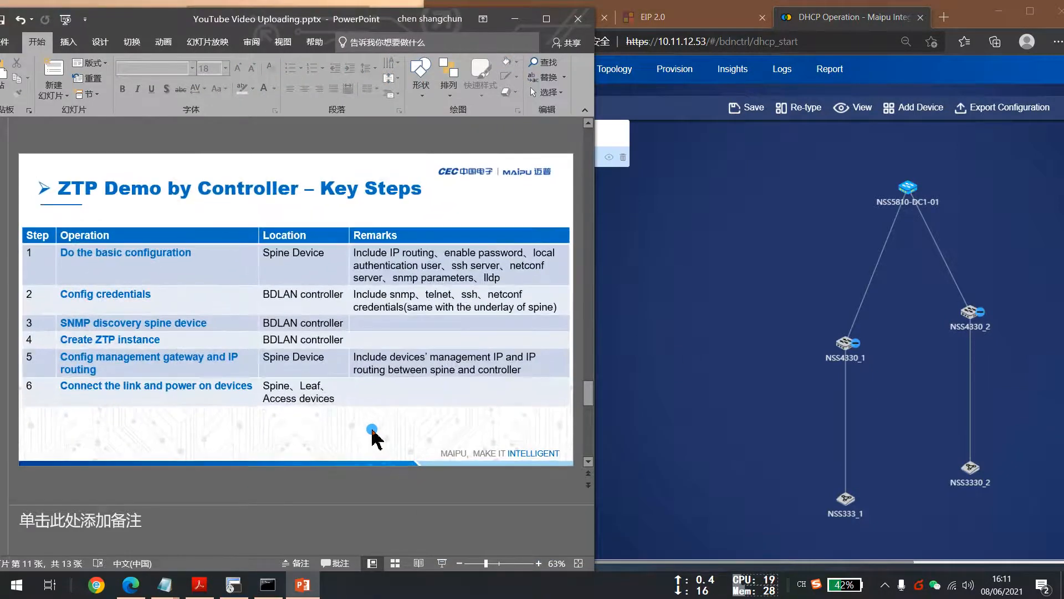
{"action": "key", "text": "super+Left"}
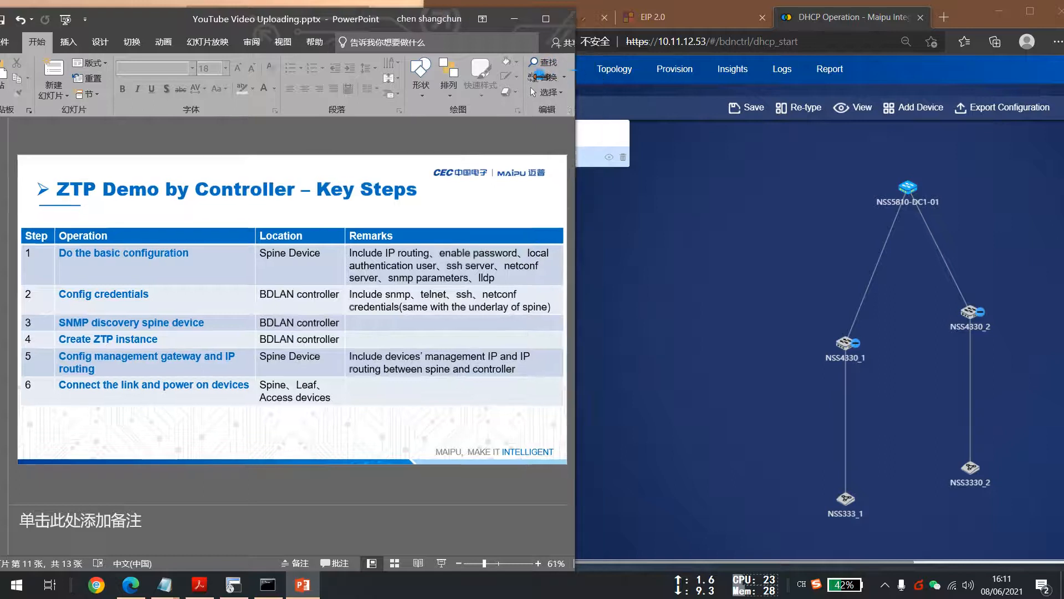
{"action": "left_click", "coordinate": [768, 230]}
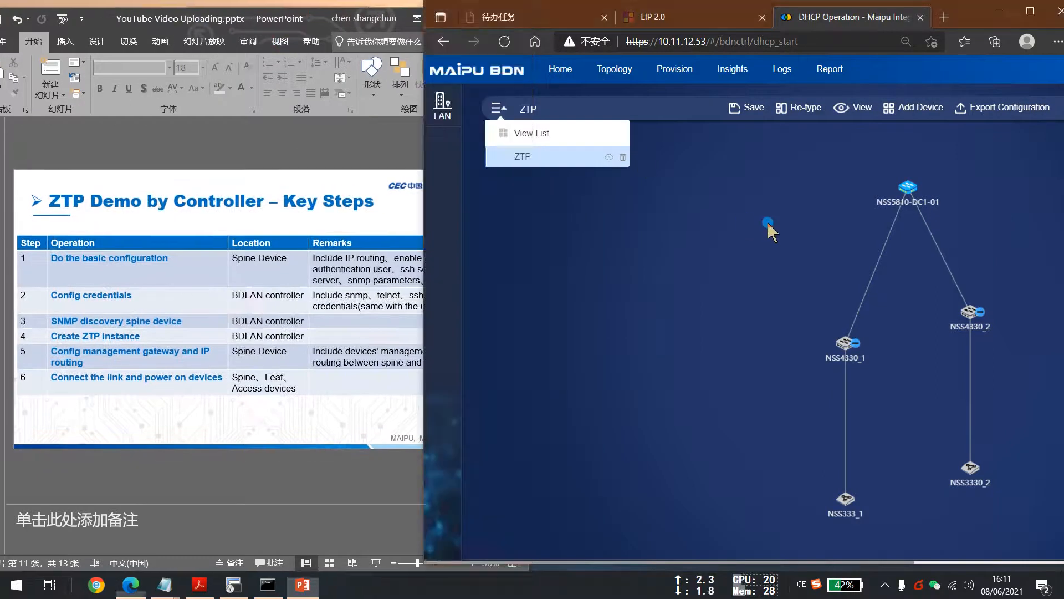
{"action": "left_click_drag", "start_coordinate": [968, 13], "coordinate": [959, 16]}
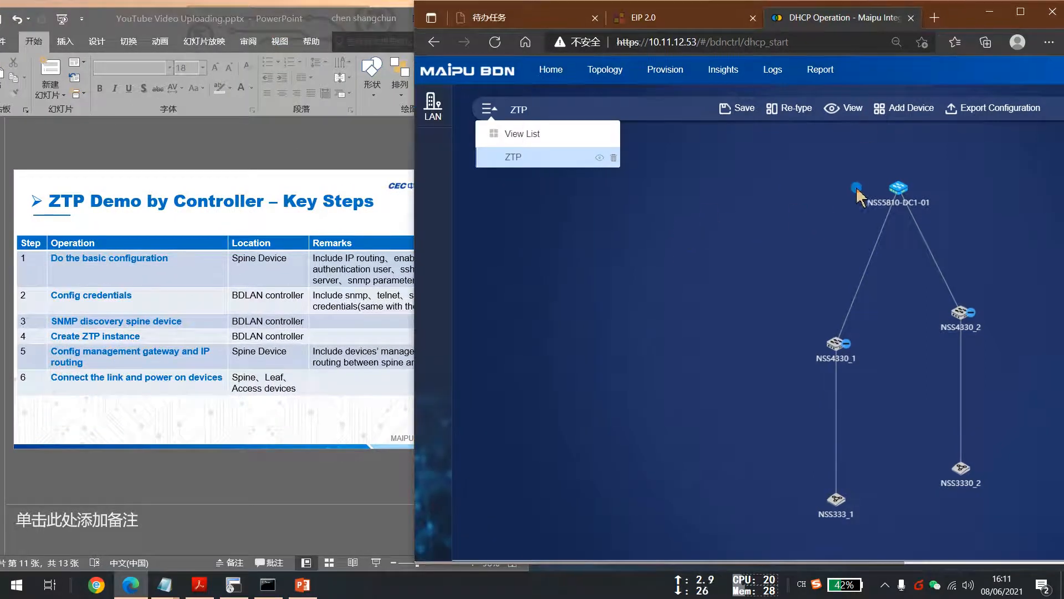
{"action": "right_click", "coordinate": [898, 188]}
{"action": "left_click_drag", "start_coordinate": [938, 22], "coordinate": [851, 28]}
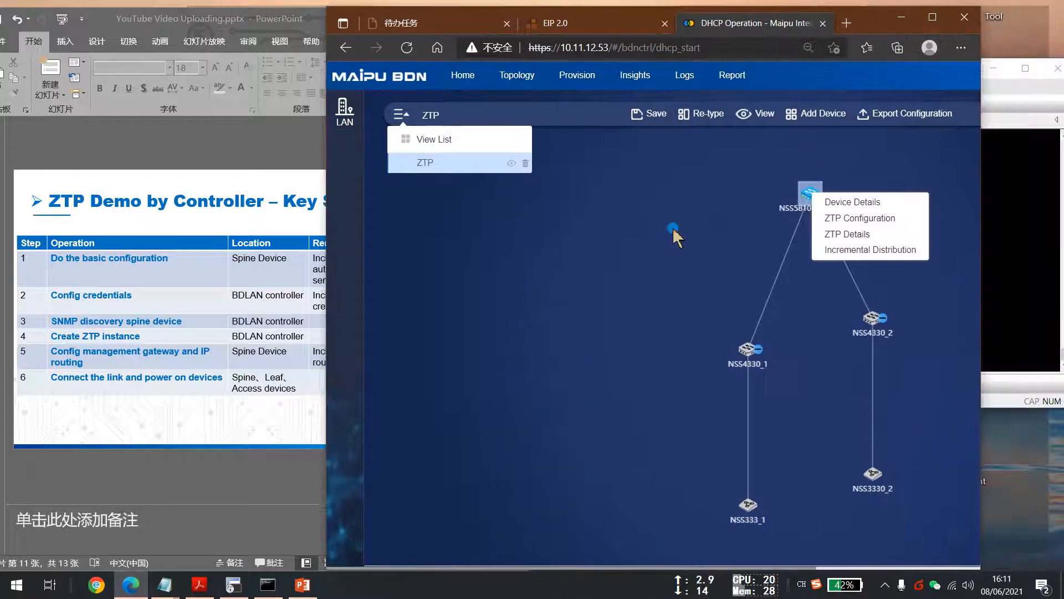
{"action": "left_click", "coordinate": [662, 238]}
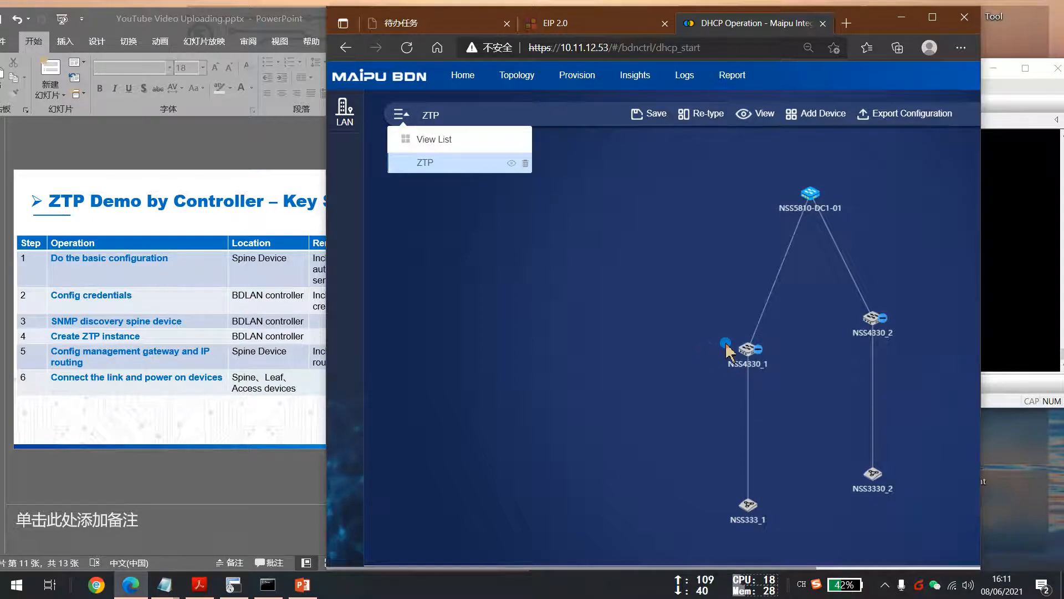
Check the device details and ZTP details of the leaf switch NSS4330_1.
{"action": "right_click", "coordinate": [755, 358]}
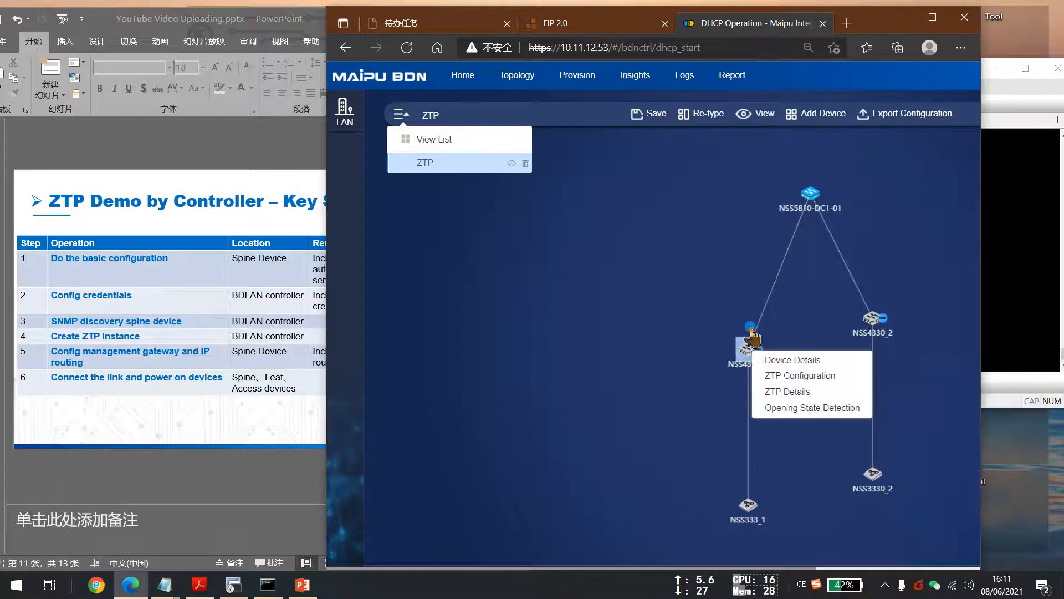
{"action": "right_click", "coordinate": [752, 360]}
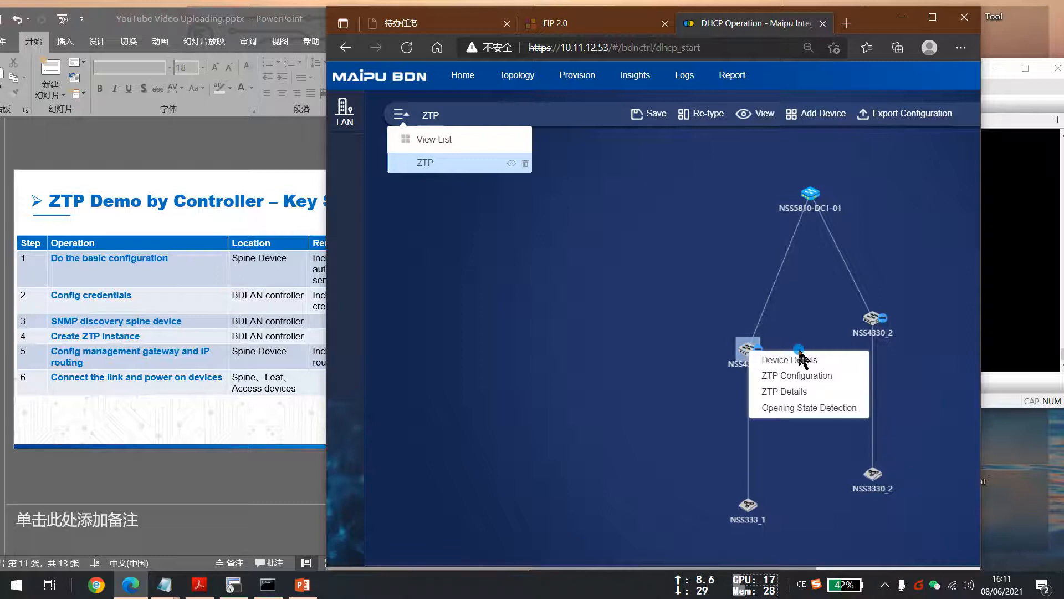
{"action": "left_click", "coordinate": [810, 362]}
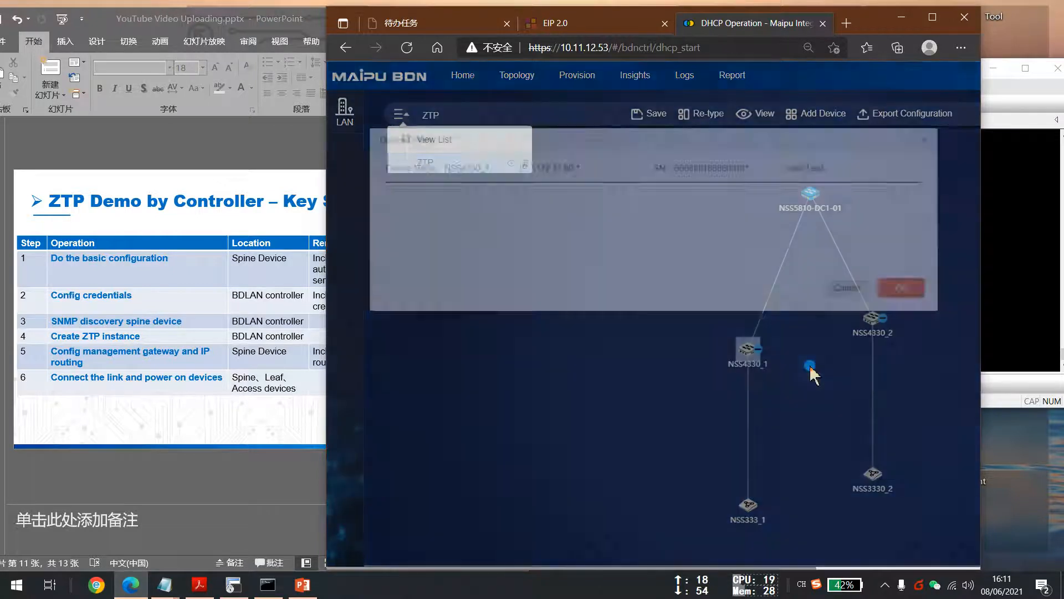
{"action": "left_click", "coordinate": [940, 135]}
{"action": "right_click", "coordinate": [749, 350]}
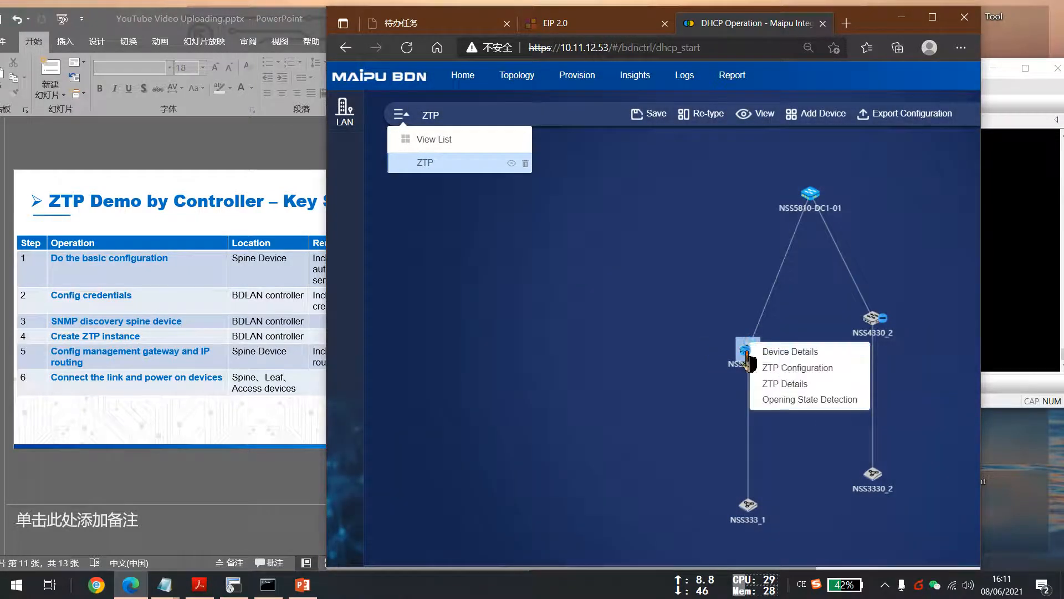
{"action": "left_click", "coordinate": [801, 385]}
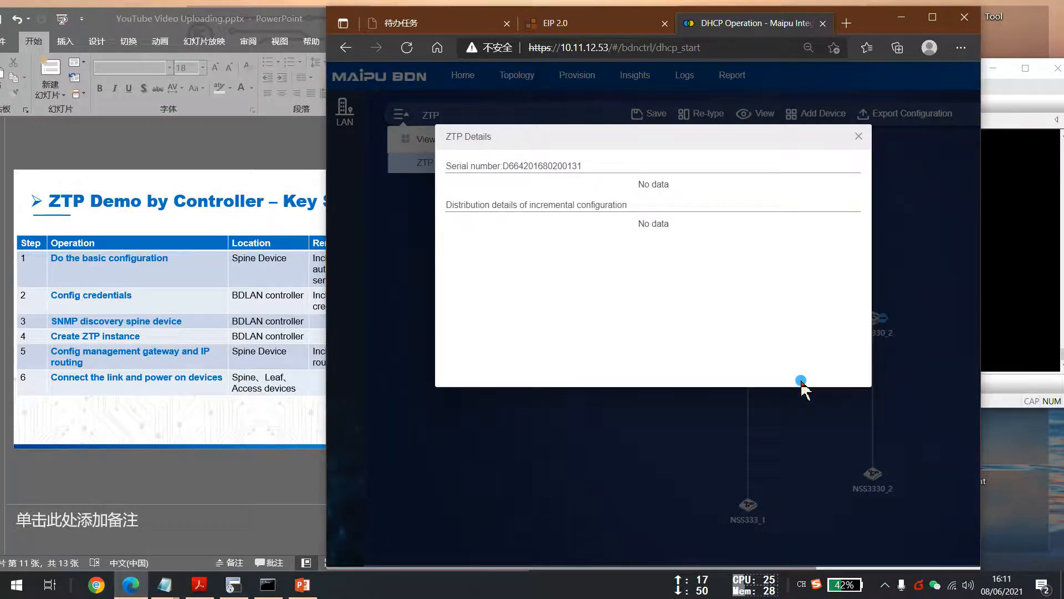
{"action": "left_click", "coordinate": [858, 136]}
Open the ZTP configuration of leaf switch NSS4330_1 and highlight its hostname line.
{"action": "right_click", "coordinate": [748, 349]}
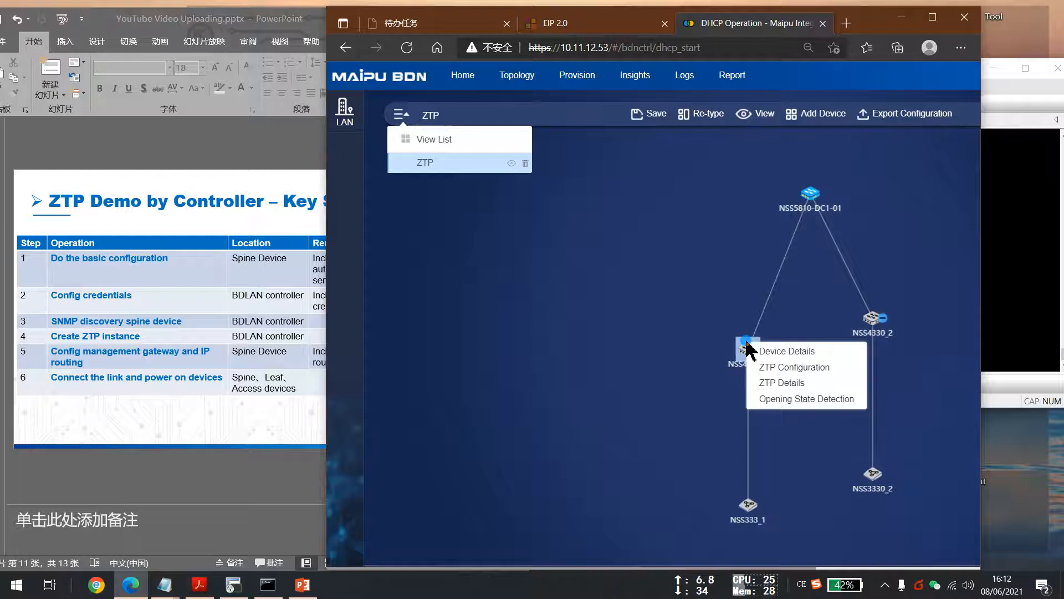
{"action": "left_click", "coordinate": [796, 369]}
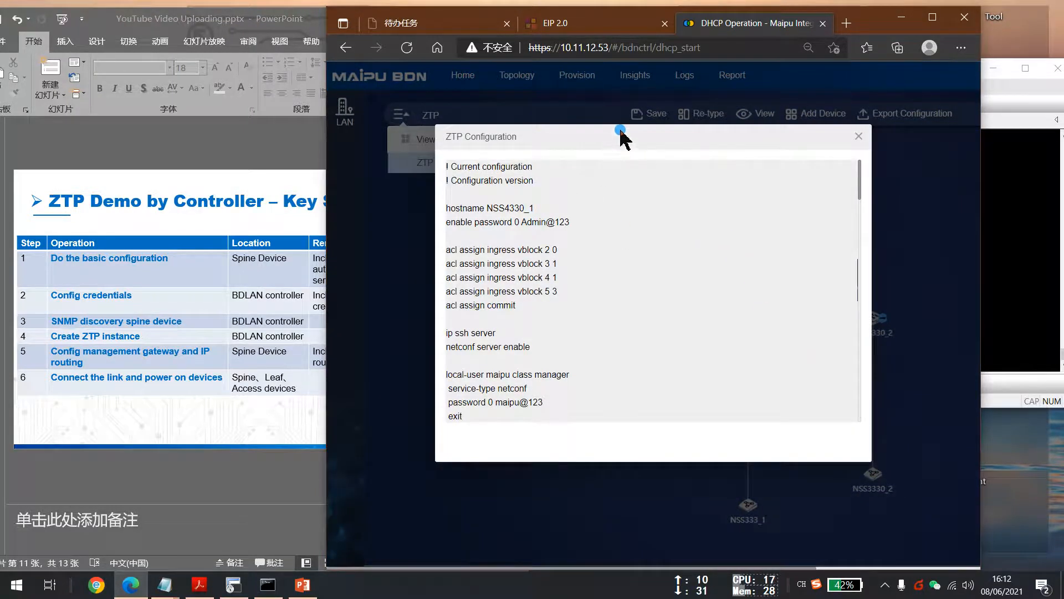
{"action": "left_click_drag", "start_coordinate": [619, 136], "coordinate": [692, 141]}
{"action": "left_click_drag", "start_coordinate": [581, 214], "coordinate": [587, 215]}
{"action": "left_click_drag", "start_coordinate": [520, 214], "coordinate": [606, 214]}
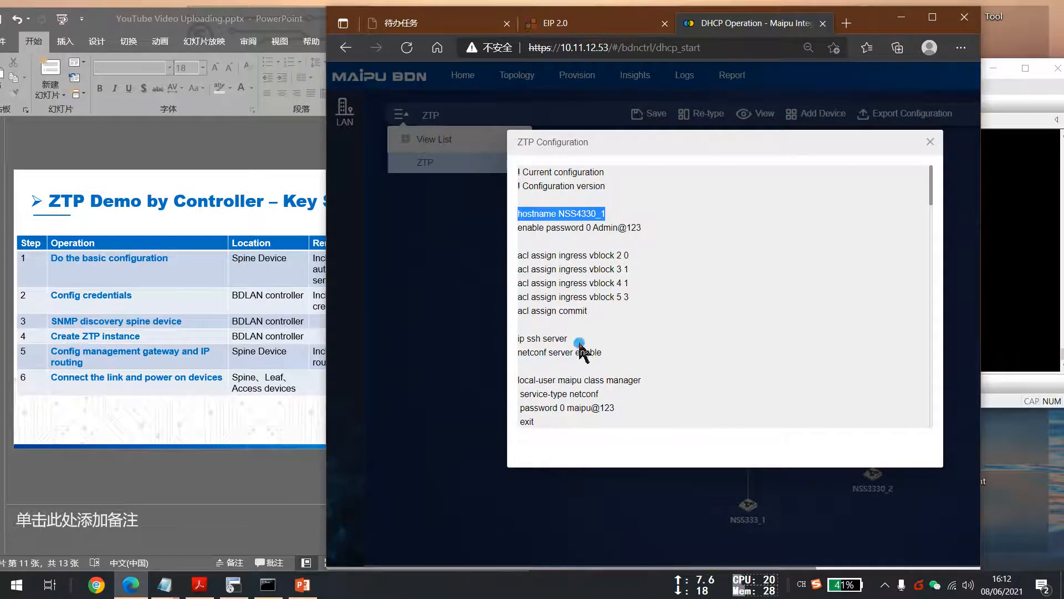
Highlight the netconf server and mgtvrf lines in the leaf switch's ZTP configuration.
{"action": "left_click_drag", "start_coordinate": [523, 340], "coordinate": [610, 357]}
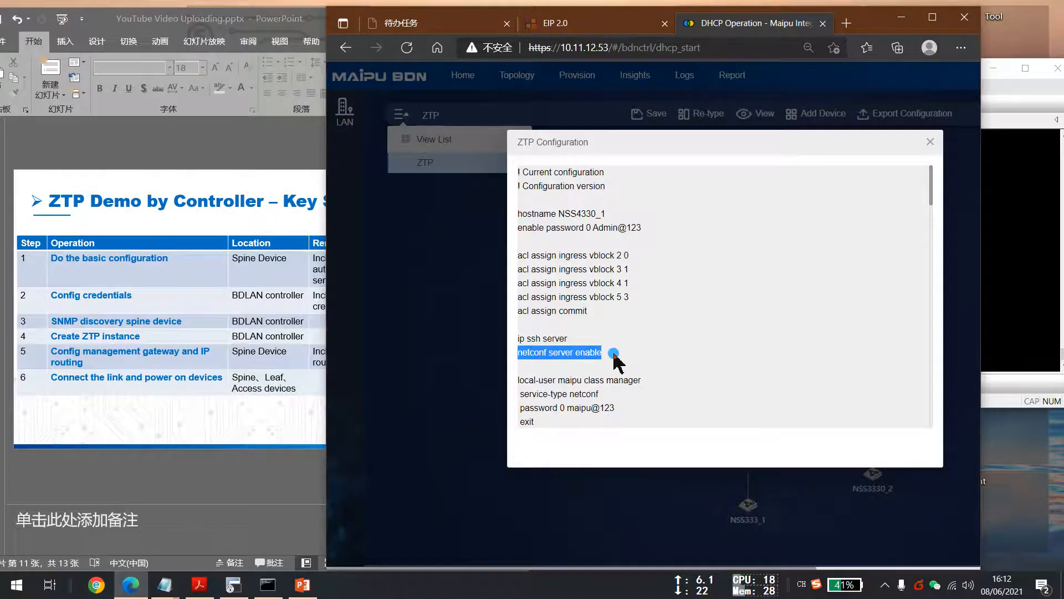
{"action": "left_click", "coordinate": [557, 368]}
{"action": "scroll", "coordinate": [546, 396], "scroll_direction": "down", "scroll_amount": 1}
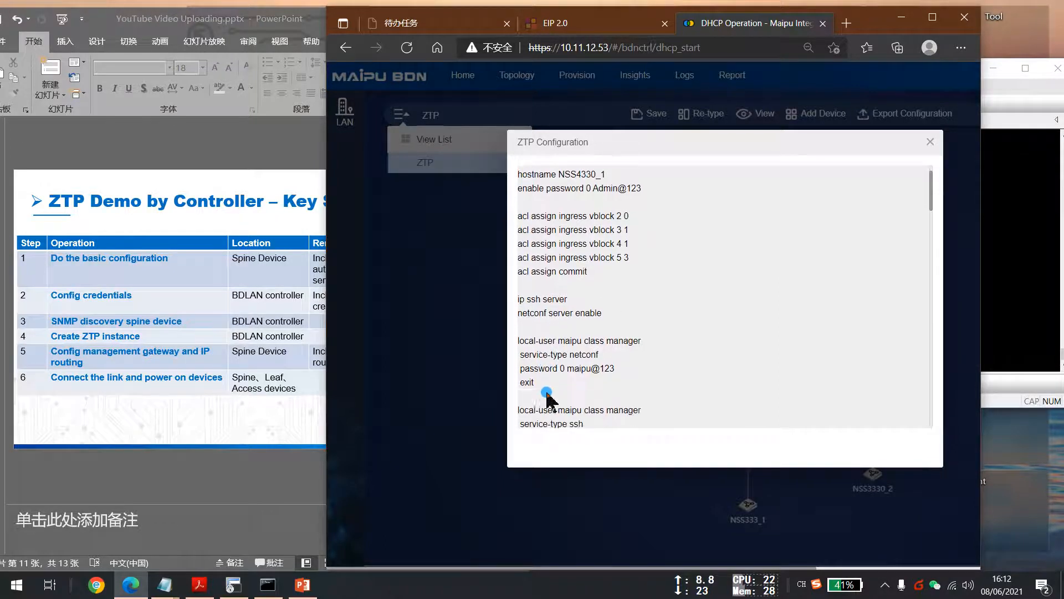
{"action": "left_click_drag", "start_coordinate": [535, 382], "coordinate": [524, 340]}
{"action": "left_click", "coordinate": [566, 384]}
{"action": "scroll", "coordinate": [571, 388], "scroll_direction": "down", "scroll_amount": 3}
{"action": "scroll", "coordinate": [579, 379], "scroll_direction": "down", "scroll_amount": 3}
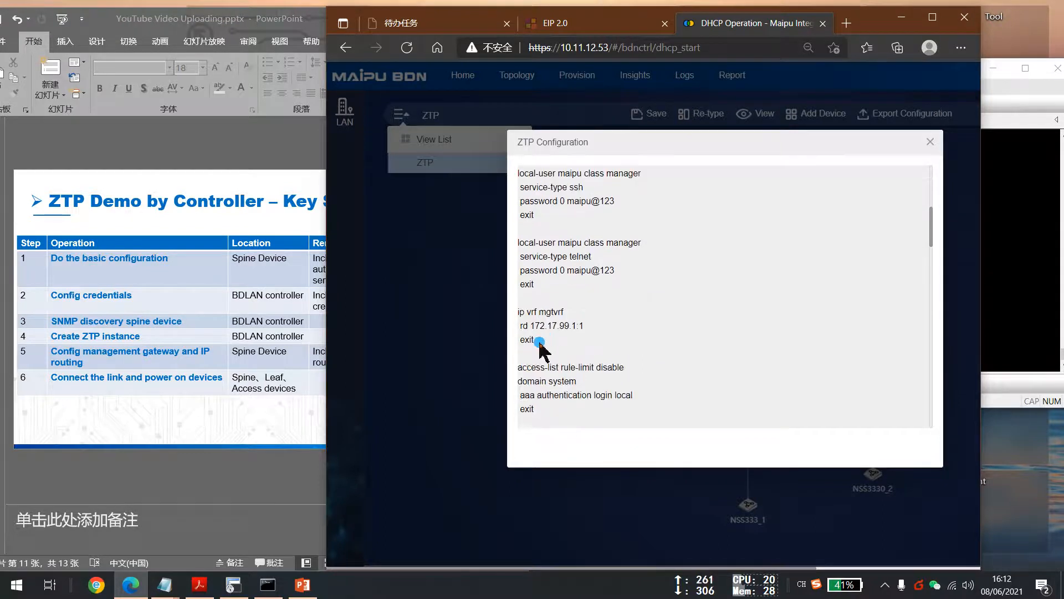
{"action": "left_click_drag", "start_coordinate": [534, 339], "coordinate": [520, 316]}
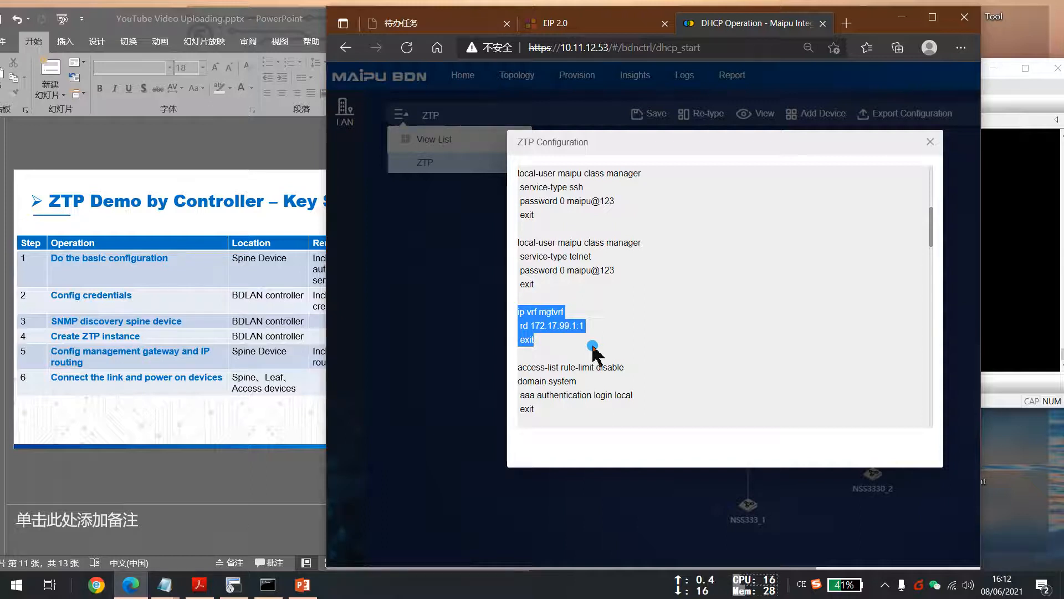
Scroll through the rest of the leaf switch's ZTP configuration and close it.
{"action": "scroll", "coordinate": [593, 348], "scroll_direction": "down", "scroll_amount": 4}
{"action": "scroll", "coordinate": [593, 347], "scroll_direction": "down", "scroll_amount": 6}
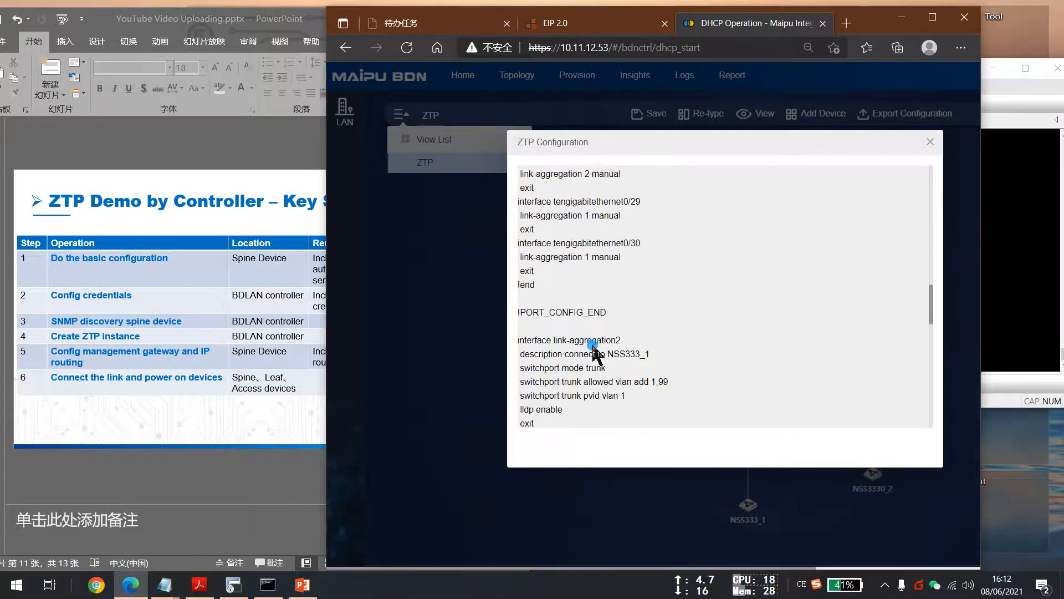
{"action": "scroll", "coordinate": [593, 348], "scroll_direction": "down", "scroll_amount": 5}
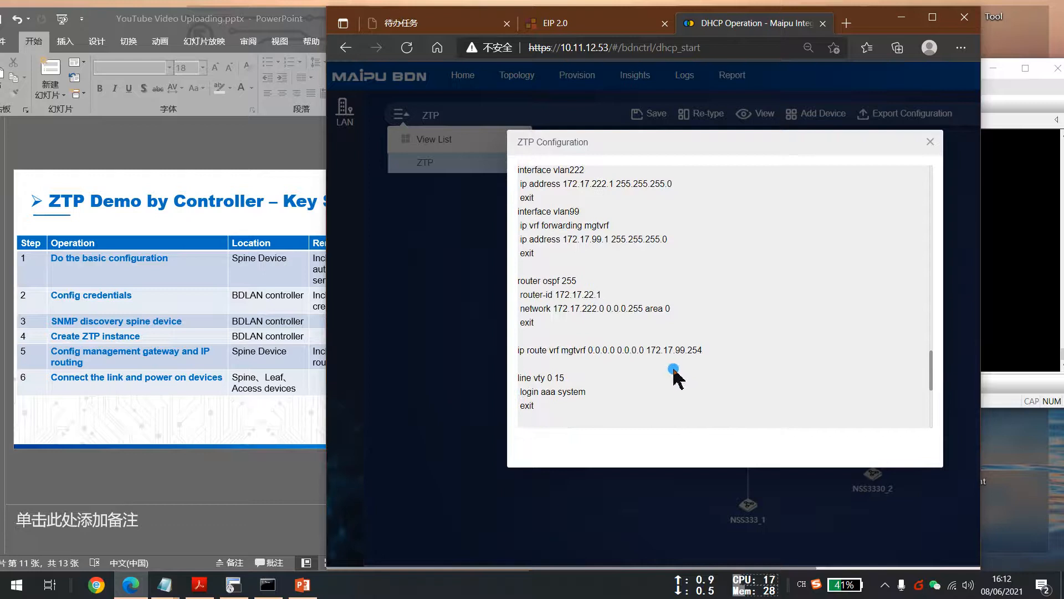
{"action": "scroll", "coordinate": [670, 361], "scroll_direction": "down", "scroll_amount": 3}
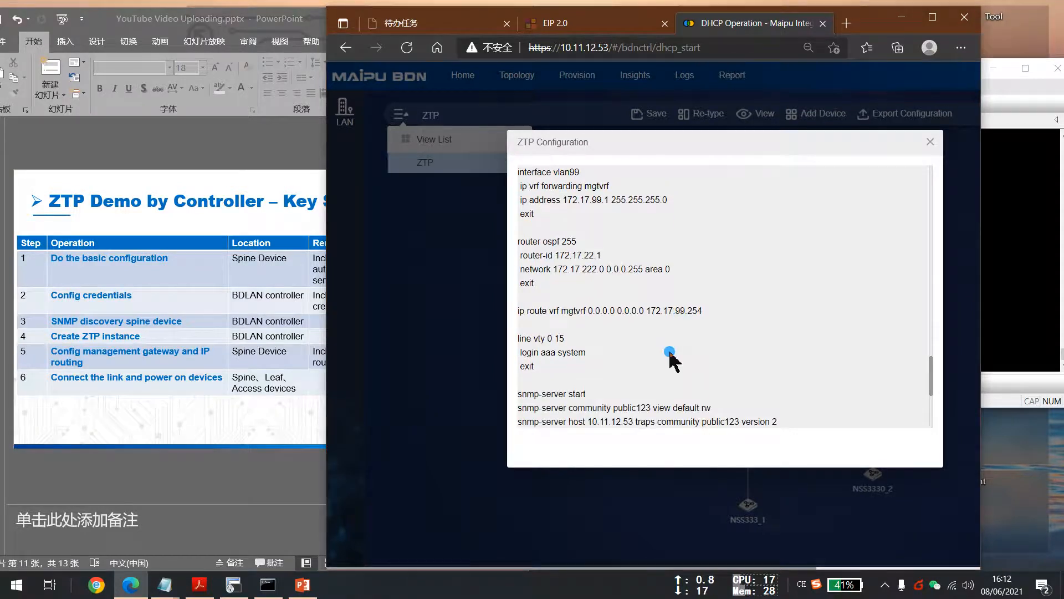
{"action": "scroll", "coordinate": [669, 359], "scroll_direction": "down", "scroll_amount": 1}
{"action": "scroll", "coordinate": [670, 355], "scroll_direction": "up", "scroll_amount": 6}
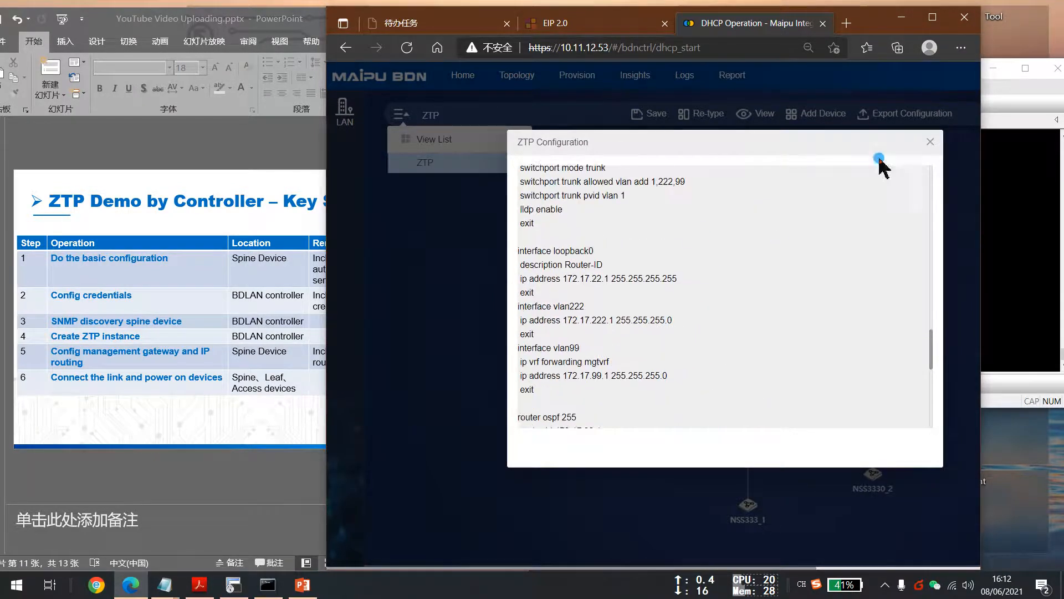
{"action": "left_click", "coordinate": [930, 142]}
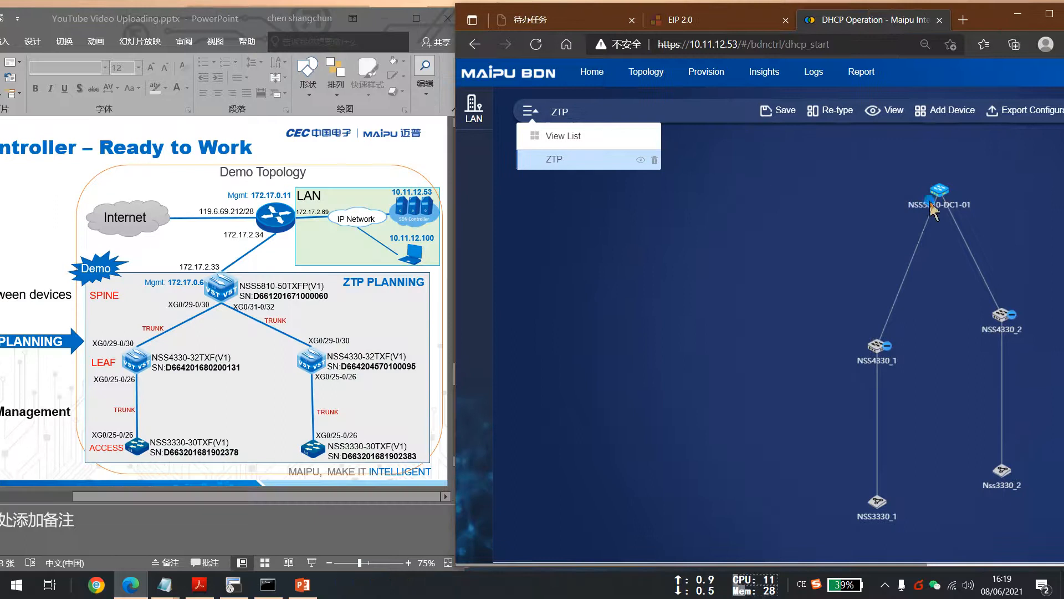
Open the ZTP Details of the spine switch NSS5810-DC1-01, scroll through the distribution history, and close it.
{"action": "left_click", "coordinate": [941, 194]}
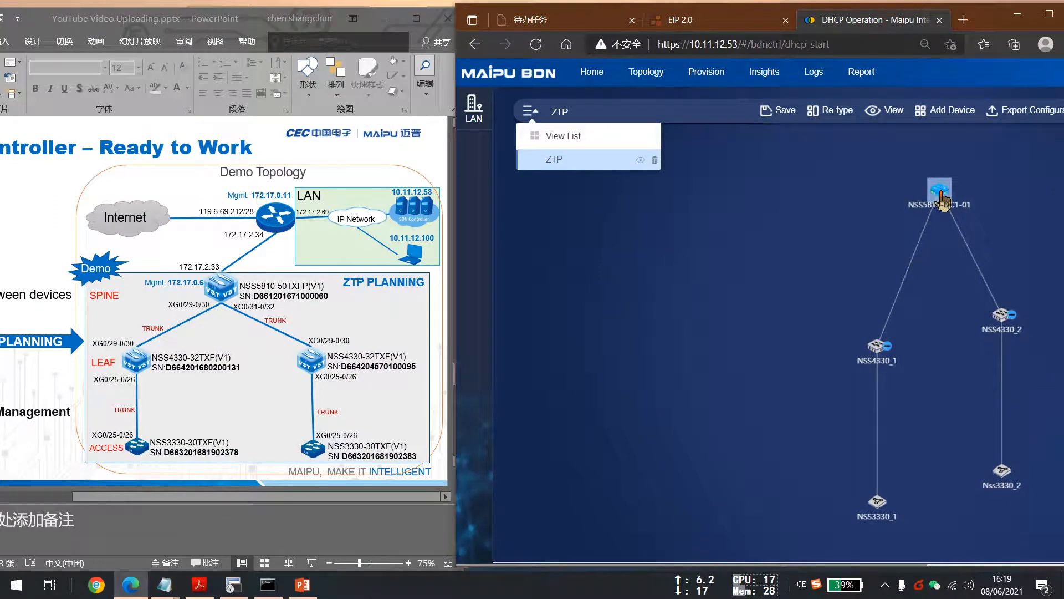
{"action": "right_click", "coordinate": [941, 195]}
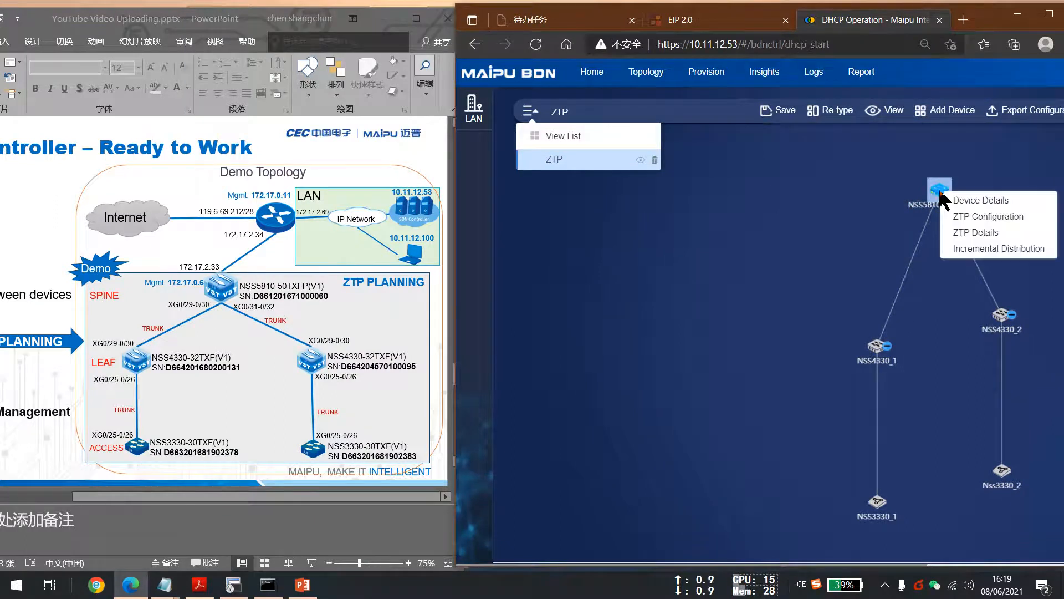
{"action": "left_click", "coordinate": [988, 233]}
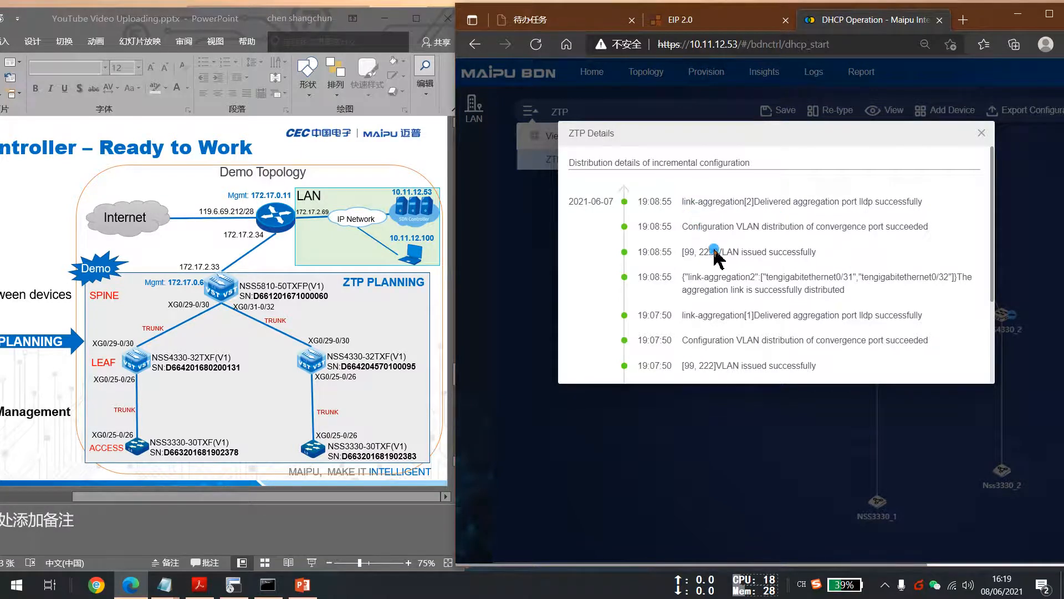
{"action": "scroll", "coordinate": [743, 250], "scroll_direction": "down", "scroll_amount": 2}
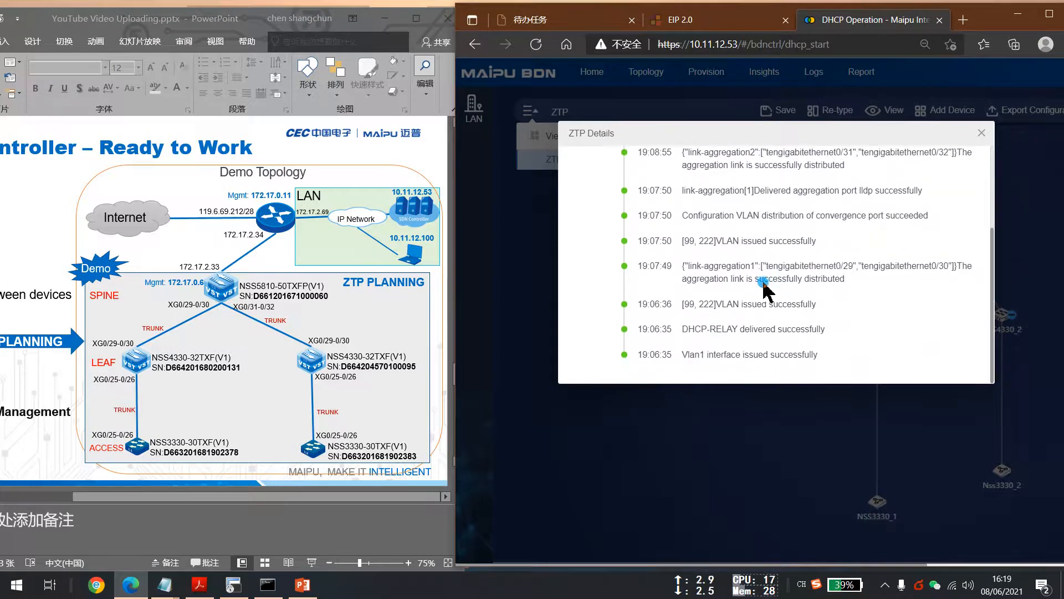
{"action": "scroll", "coordinate": [768, 285], "scroll_direction": "up", "scroll_amount": 2}
{"action": "left_click", "coordinate": [981, 133]}
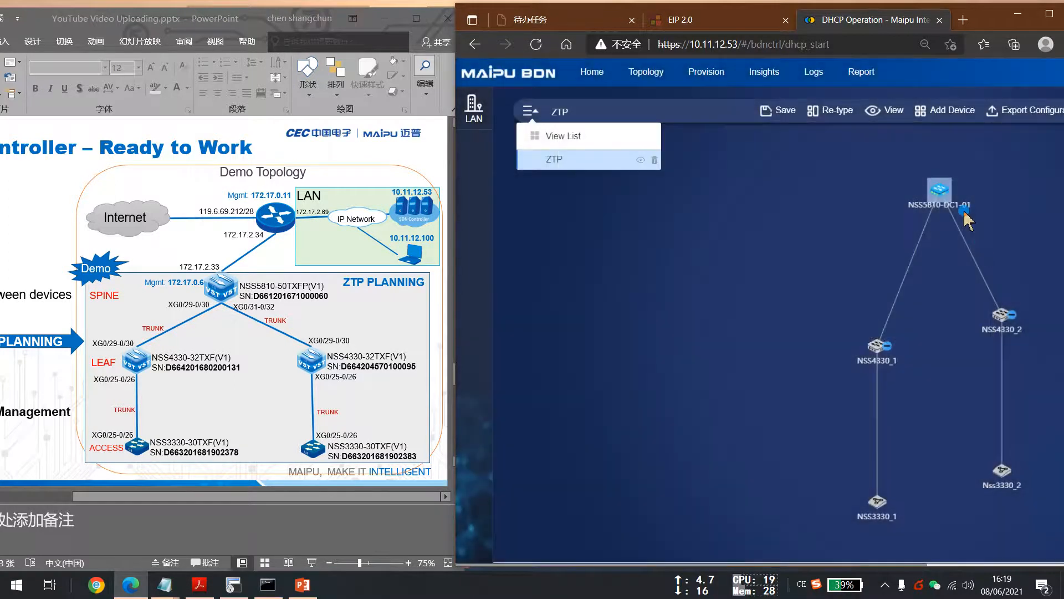
Switch to the SecureCRT terminal session of the spine switch NSS5810-DC1-01.
{"action": "left_click", "coordinate": [943, 194]}
{"action": "left_click", "coordinate": [797, 222]}
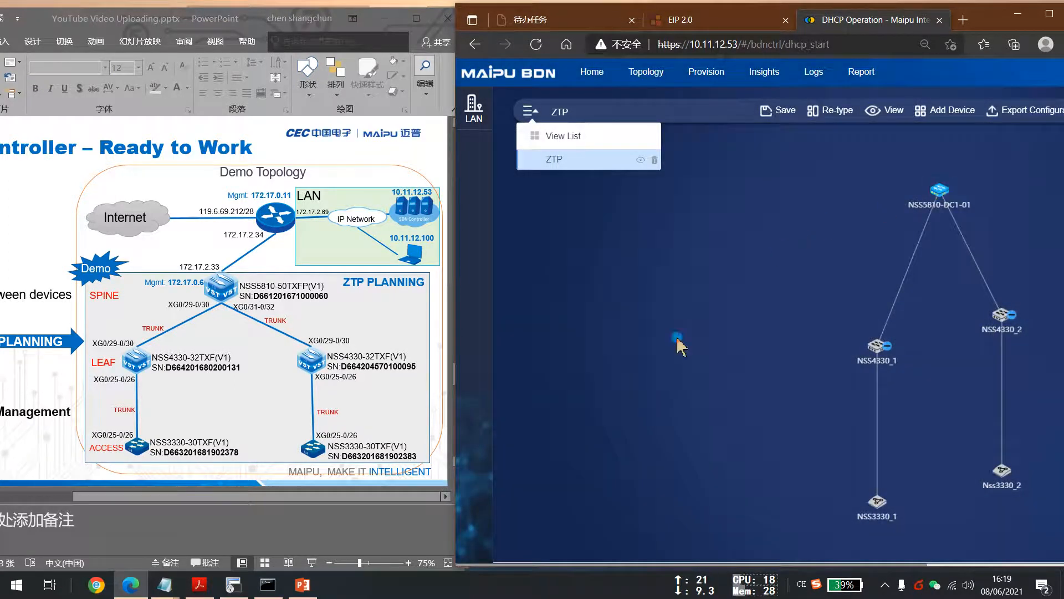
{"action": "mouse_move", "coordinate": [268, 590]}
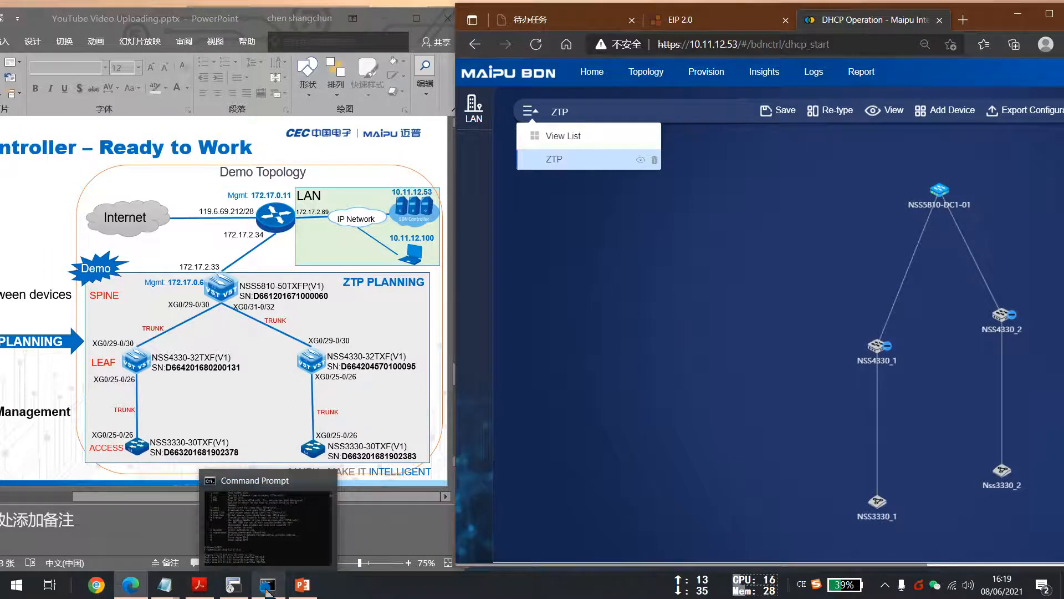
{"action": "left_click", "coordinate": [233, 585]}
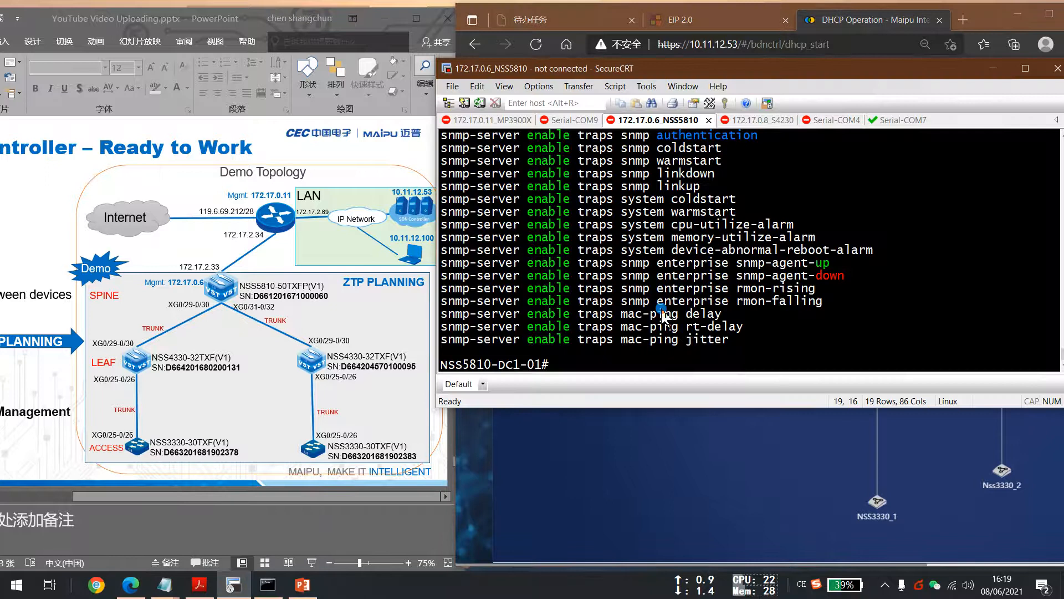
Enter privileged mode on the spine switch with the enable command, supplying the enable password.
{"action": "key", "text": "Return"}
{"action": "key", "text": "Return"}
{"action": "key", "text": "Return"}
{"action": "key", "text": "Return"}
{"action": "key", "text": "Return"}
{"action": "key", "text": "Return"}
{"action": "type", "text": "en"}
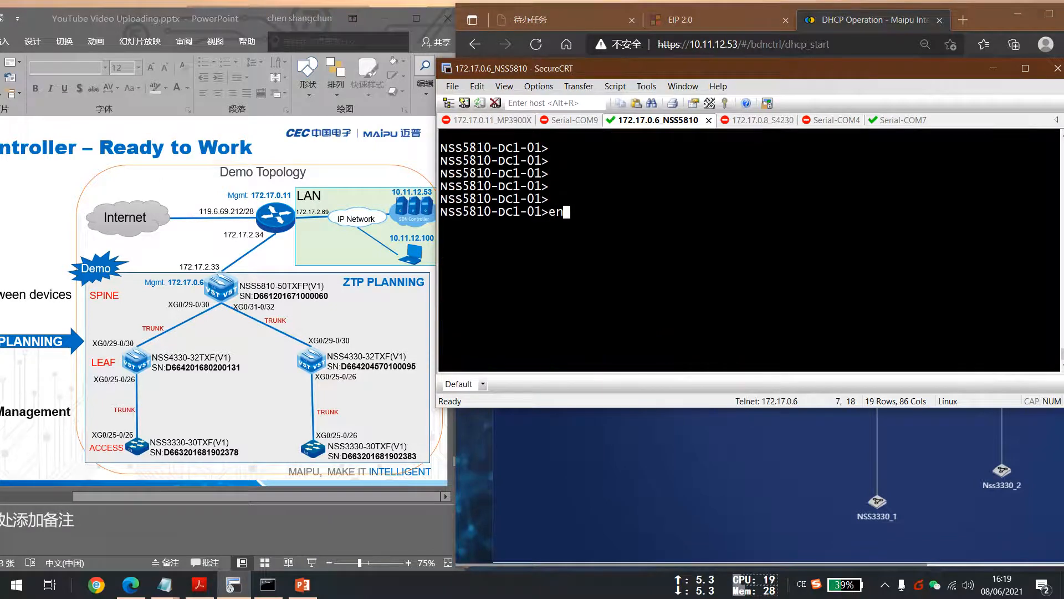
{"action": "key", "text": "Return"}
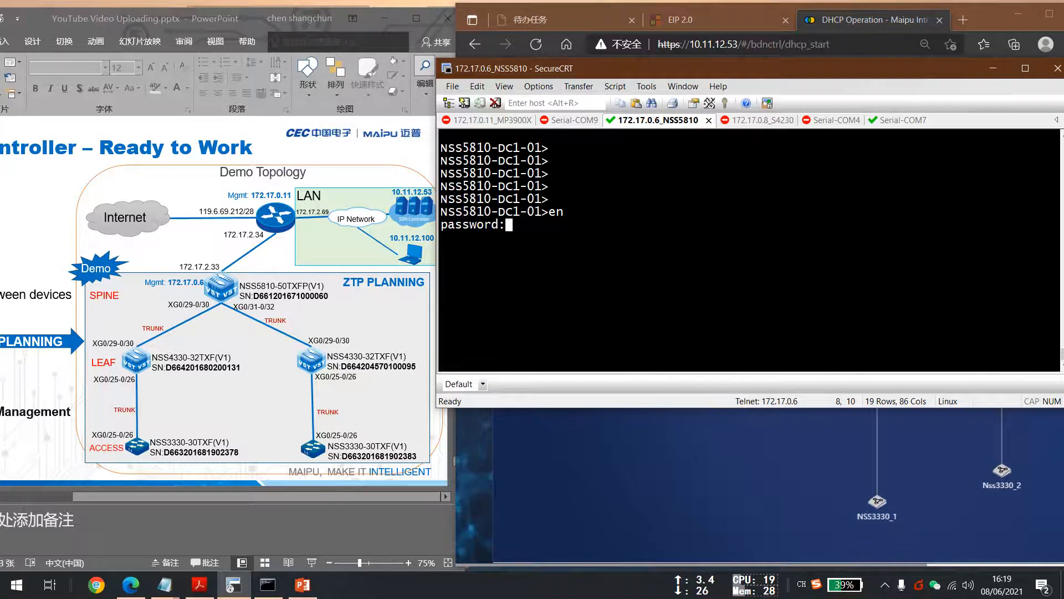
{"action": "key", "text": "Return"}
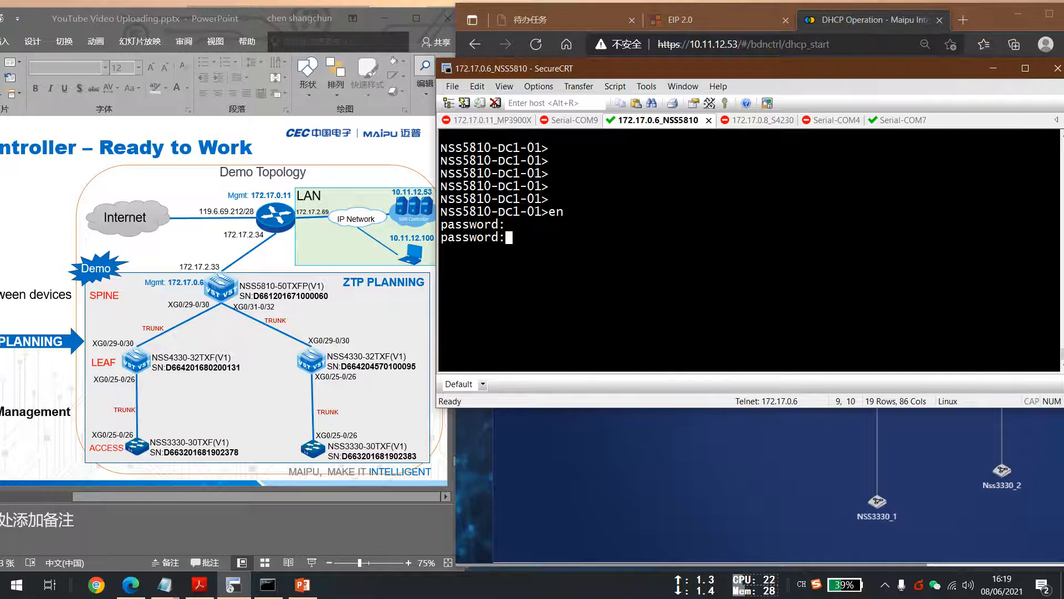
{"action": "key", "text": "Return"}
Display the spine switch's running configuration with show running-config in a maximized terminal window.
{"action": "type", "text": "sho"}
{"action": "key", "text": "Tab"}
{"action": "type", "text": "run"}
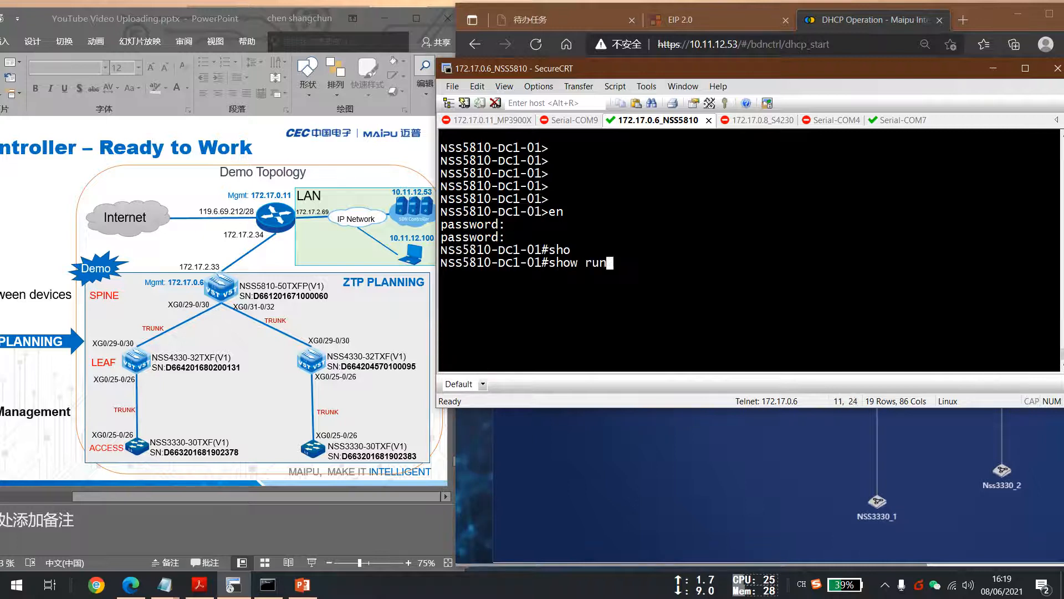
{"action": "key", "text": "Tab"}
{"action": "key", "text": "Return"}
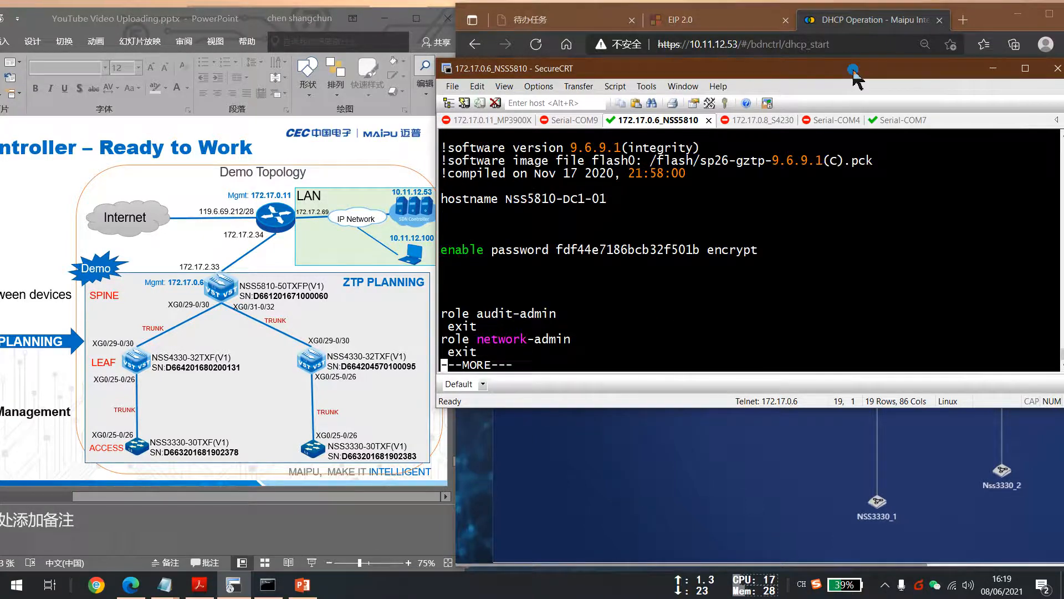
{"action": "double_click", "coordinate": [854, 69]}
{"action": "key", "text": "space"}
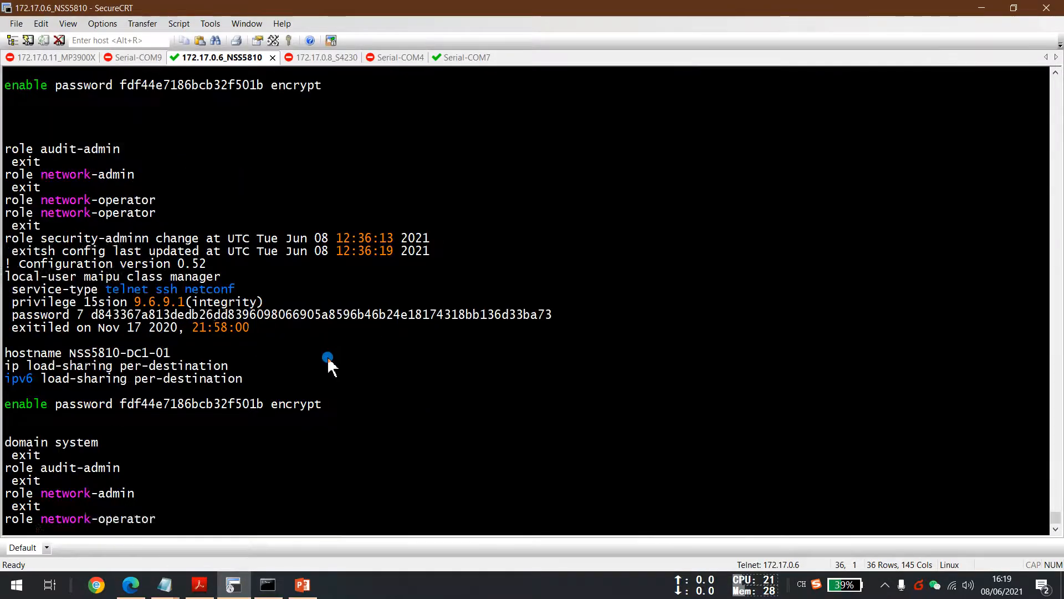
{"action": "key", "text": "space"}
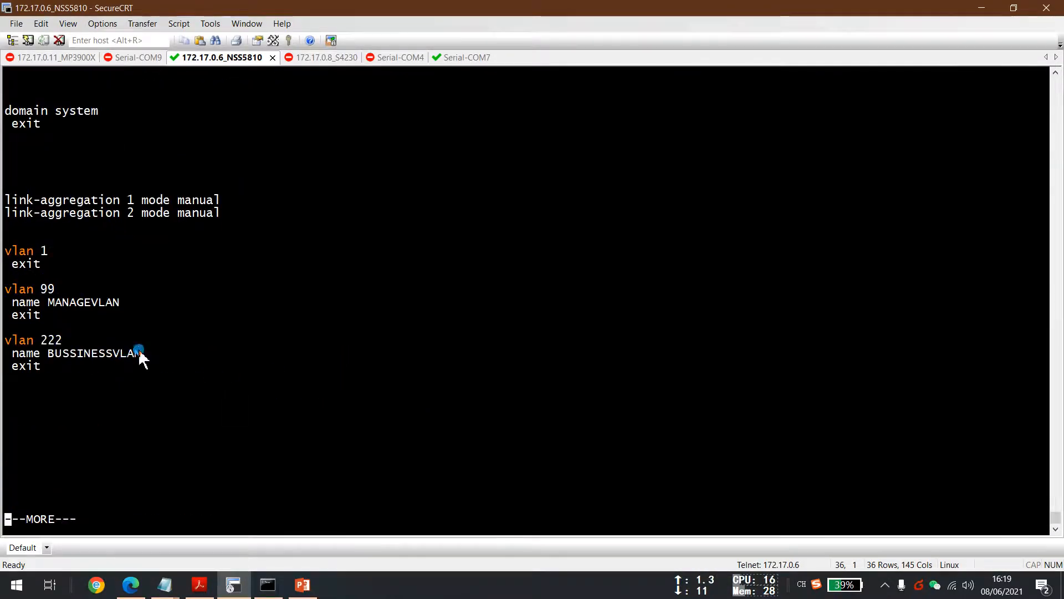
Highlight the link-aggregation modes and VLAN 1, 99 and 222 definitions in the running configuration.
{"action": "left_click_drag", "start_coordinate": [10, 200], "coordinate": [138, 376]}
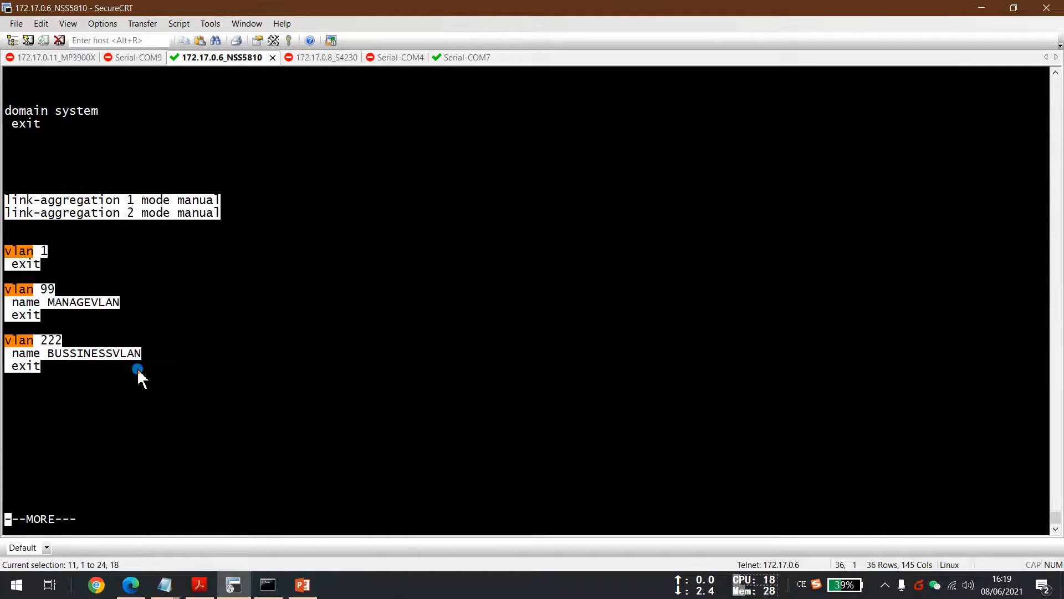
{"action": "left_click", "coordinate": [66, 376]}
{"action": "left_click_drag", "start_coordinate": [43, 366], "coordinate": [7, 200]}
{"action": "left_click", "coordinate": [74, 238]}
{"action": "left_click_drag", "start_coordinate": [224, 218], "coordinate": [5, 207]}
{"action": "left_click", "coordinate": [53, 310]}
{"action": "left_click_drag", "start_coordinate": [45, 368], "coordinate": [6, 288]}
{"action": "left_click_drag", "start_coordinate": [42, 368], "coordinate": [4, 327]}
{"action": "left_click", "coordinate": [64, 388]}
{"action": "key", "text": "space"}
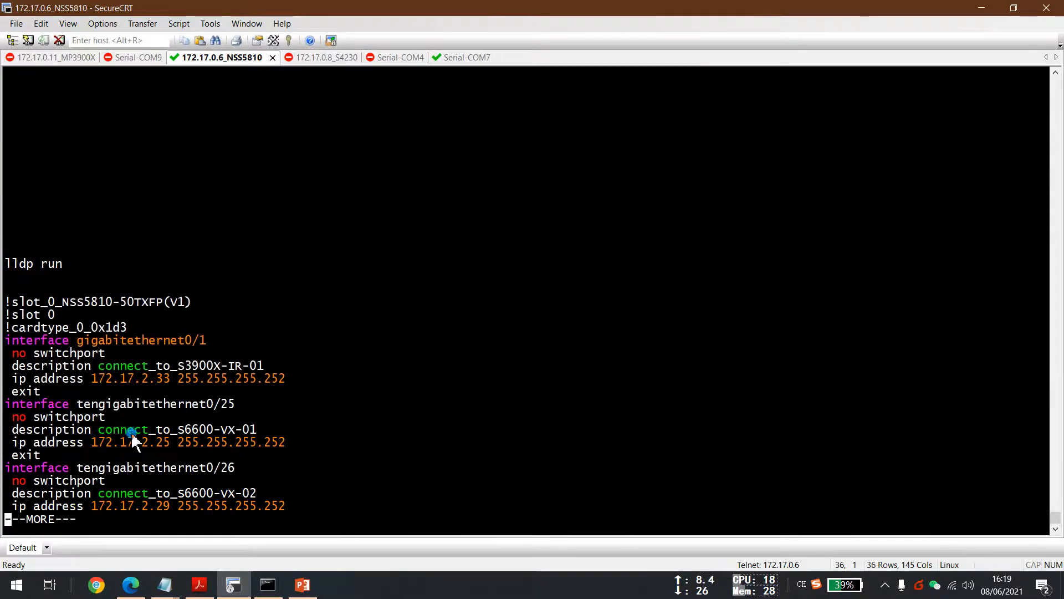
Page on and highlight the link-aggregation1 and link-aggregation2 trunk interface settings.
{"action": "key", "text": "space"}
{"action": "left_click_drag", "start_coordinate": [34, 379], "coordinate": [5, 224]}
{"action": "key", "text": "space"}
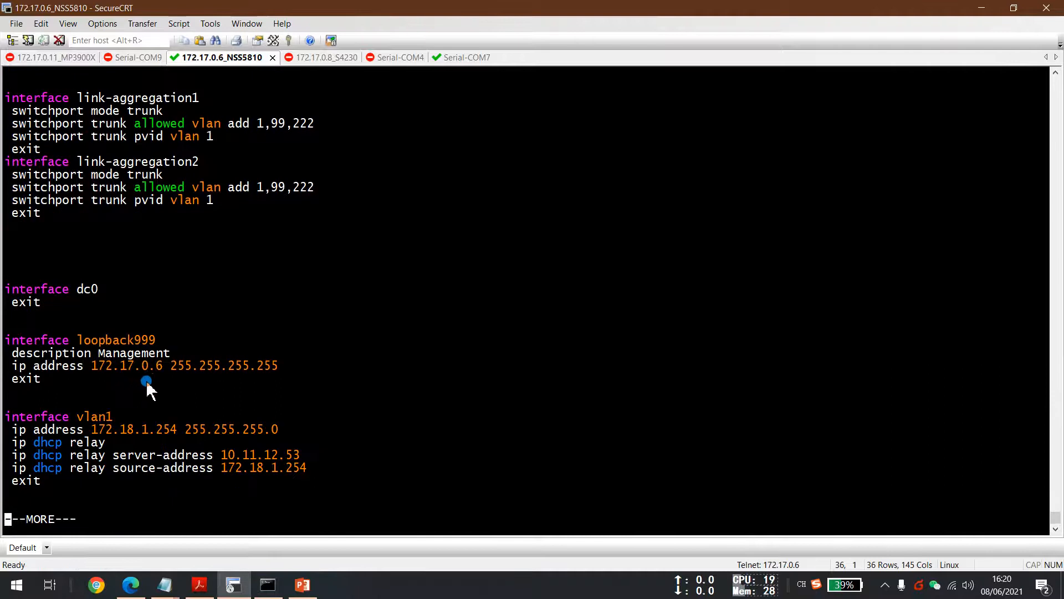
{"action": "left_click_drag", "start_coordinate": [74, 232], "coordinate": [4, 97]}
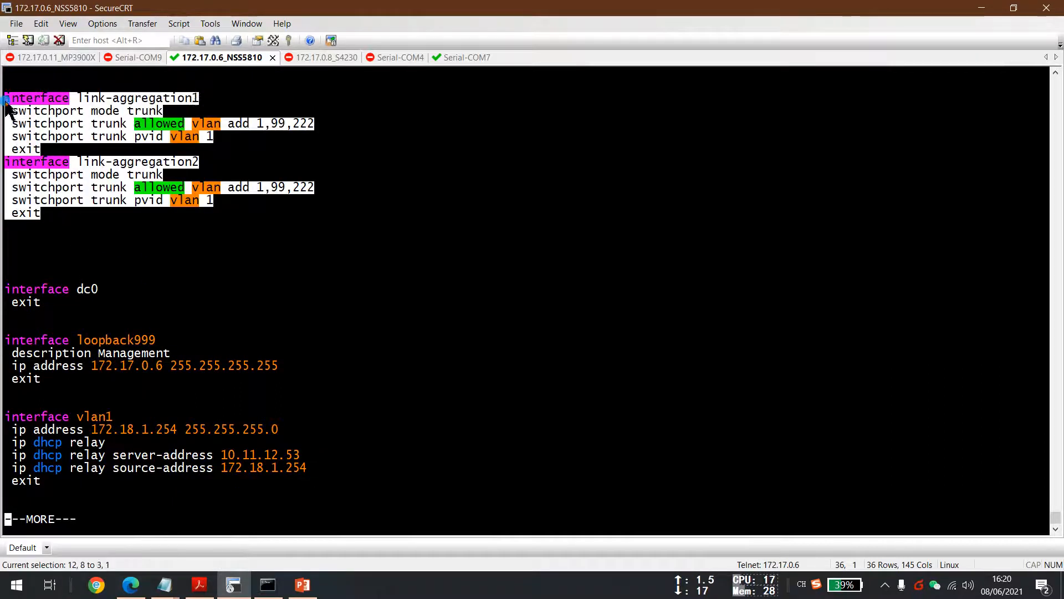
{"action": "left_click", "coordinate": [71, 231]}
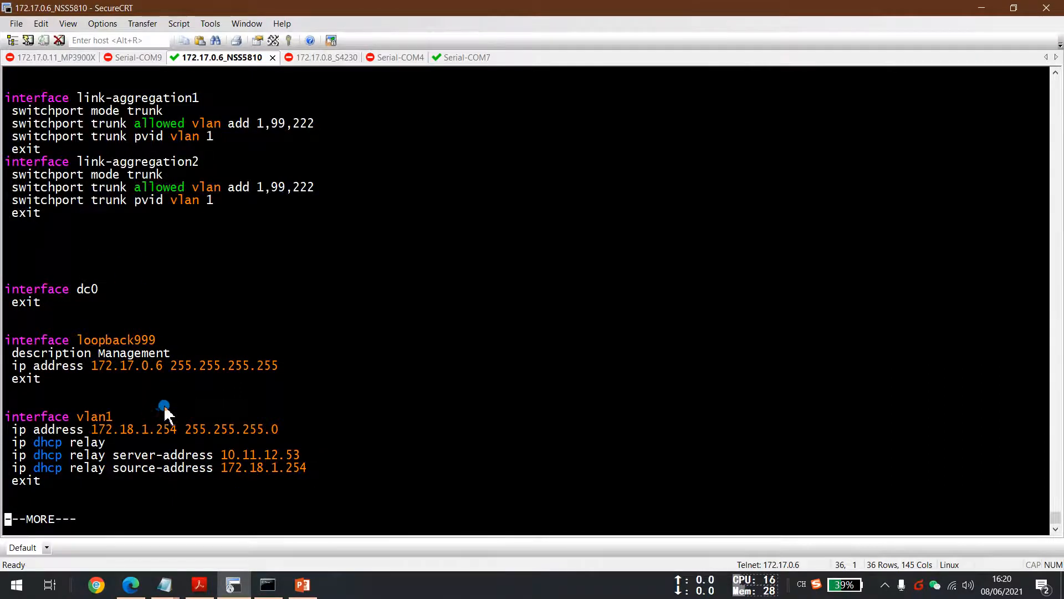
Highlight the vlan1 interface DHCP relay settings in the running configuration.
{"action": "key", "text": "space"}
{"action": "scroll", "coordinate": [99, 260], "scroll_direction": "up", "scroll_amount": 1}
{"action": "scroll", "coordinate": [98, 260], "scroll_direction": "up", "scroll_amount": 1}
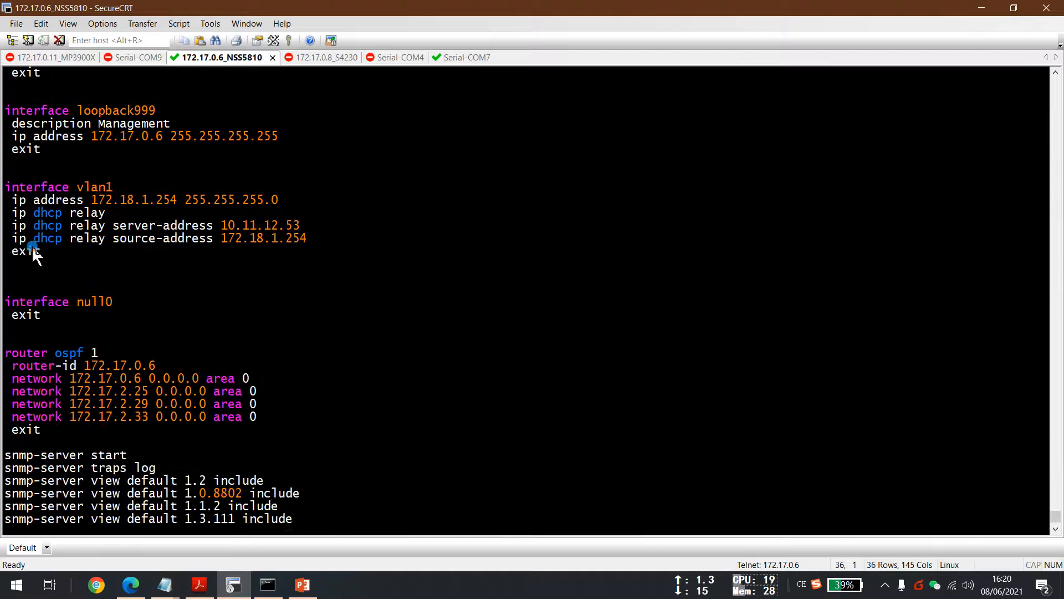
{"action": "left_click_drag", "start_coordinate": [40, 251], "coordinate": [8, 189]}
{"action": "left_click", "coordinate": [9, 192]}
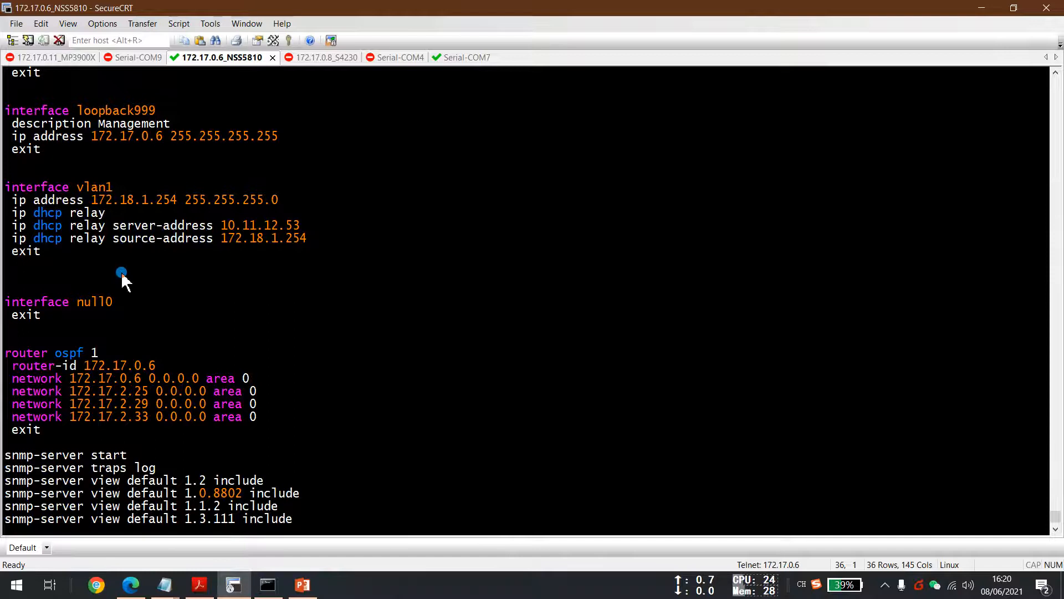
Enter global configuration mode on the spine switch with configure terminal.
{"action": "key", "text": "Return"}
{"action": "key", "text": "Return"}
{"action": "key", "text": "Return"}
{"action": "key", "text": "Return"}
{"action": "key", "text": "Return"}
{"action": "key", "text": "Return"}
{"action": "key", "text": "Return"}
{"action": "key", "text": "Return"}
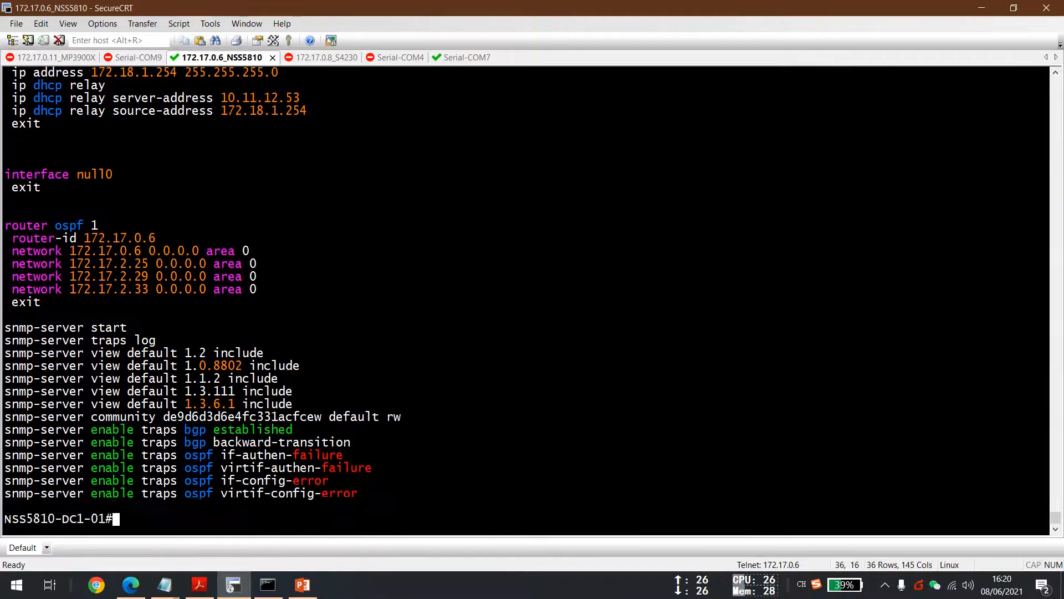
{"action": "key", "text": "Return"}
{"action": "key", "text": "Return"}
{"action": "type", "text": "conf"}
{"action": "key", "text": "Tab"}
{"action": "type", "text": "terminal"}
{"action": "key", "text": "Return"}
{"action": "key", "text": "Return"}
{"action": "key", "text": "Return"}
{"action": "key", "text": "Return"}
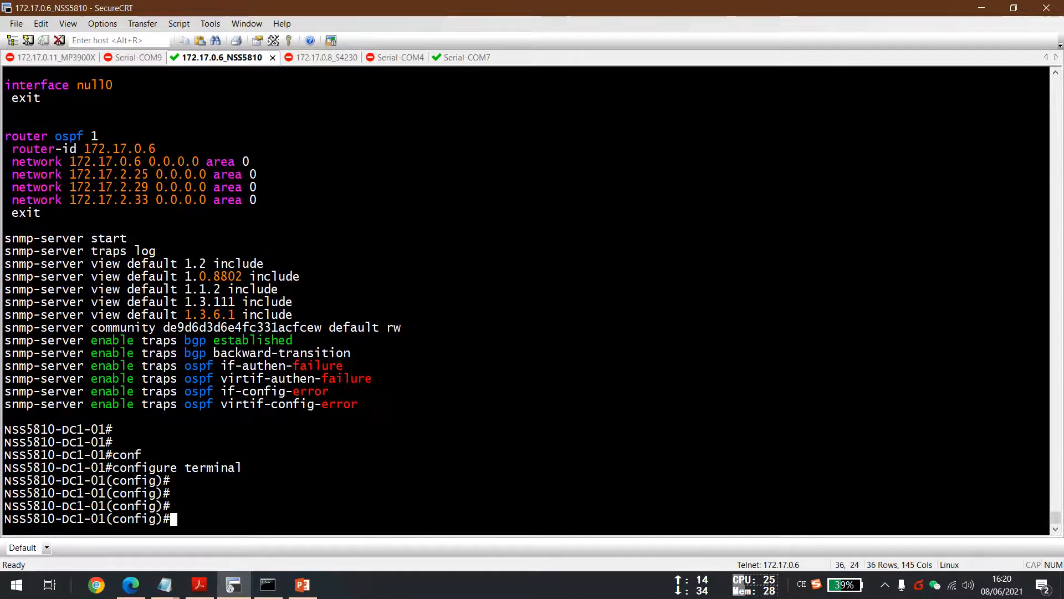
Restore the terminal window and return to the presentation's demo topology slide.
{"action": "left_click", "coordinate": [1014, 7]}
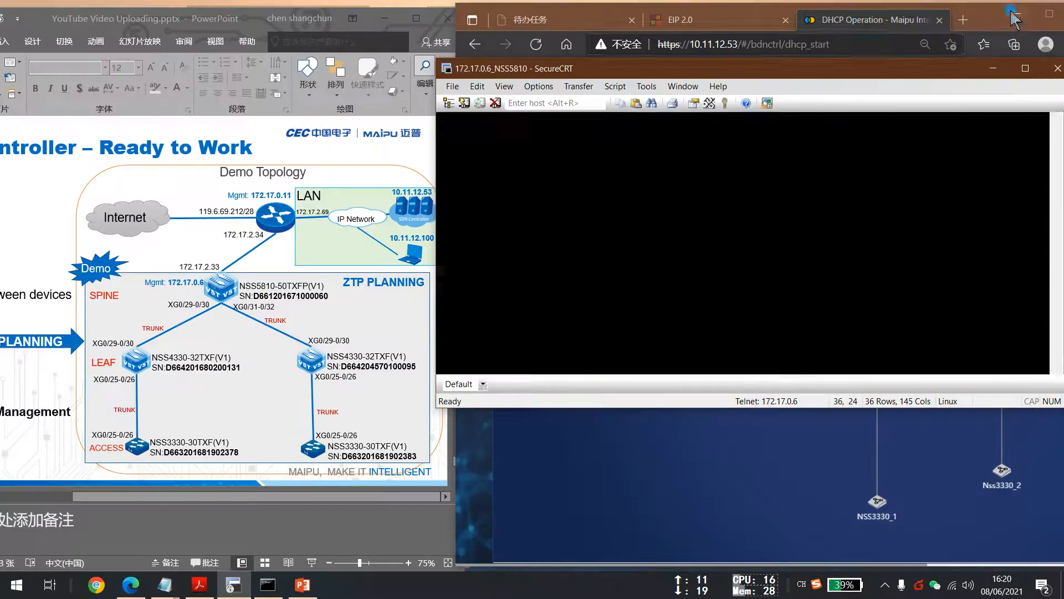
{"action": "left_click", "coordinate": [57, 444]}
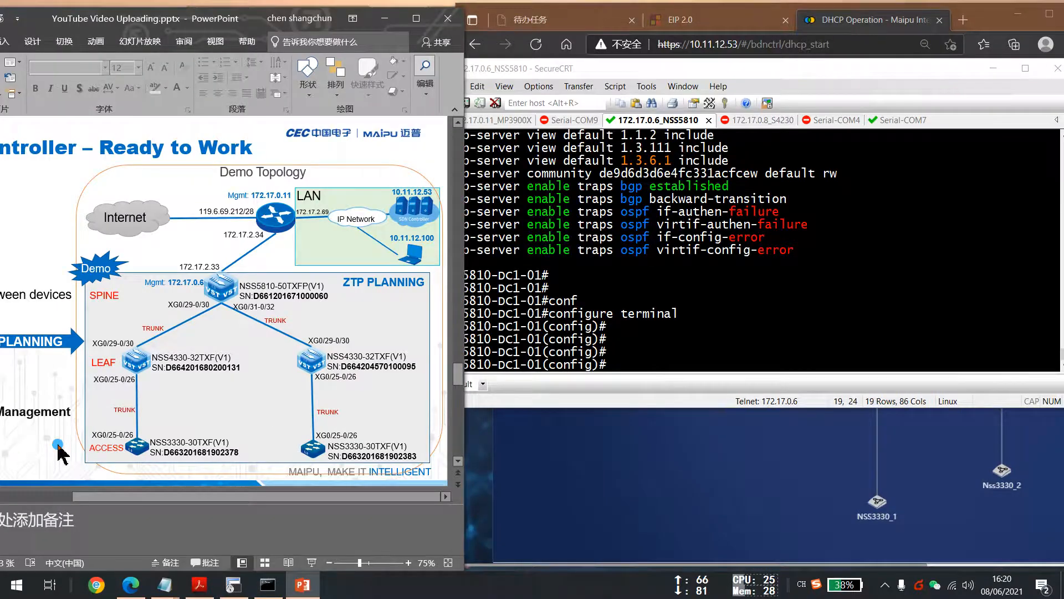
Show the ZTP Demo key steps slide and enlarge the spine switch terminal window beside it.
{"action": "scroll", "coordinate": [58, 445], "scroll_direction": "down", "scroll_amount": 1}
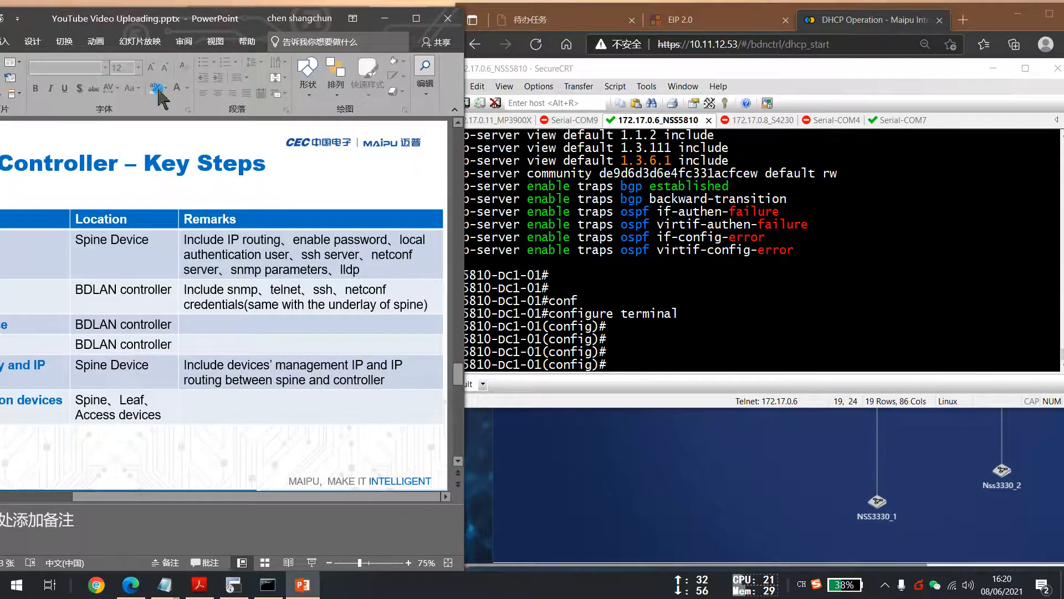
{"action": "left_click_drag", "start_coordinate": [277, 26], "coordinate": [370, 26]}
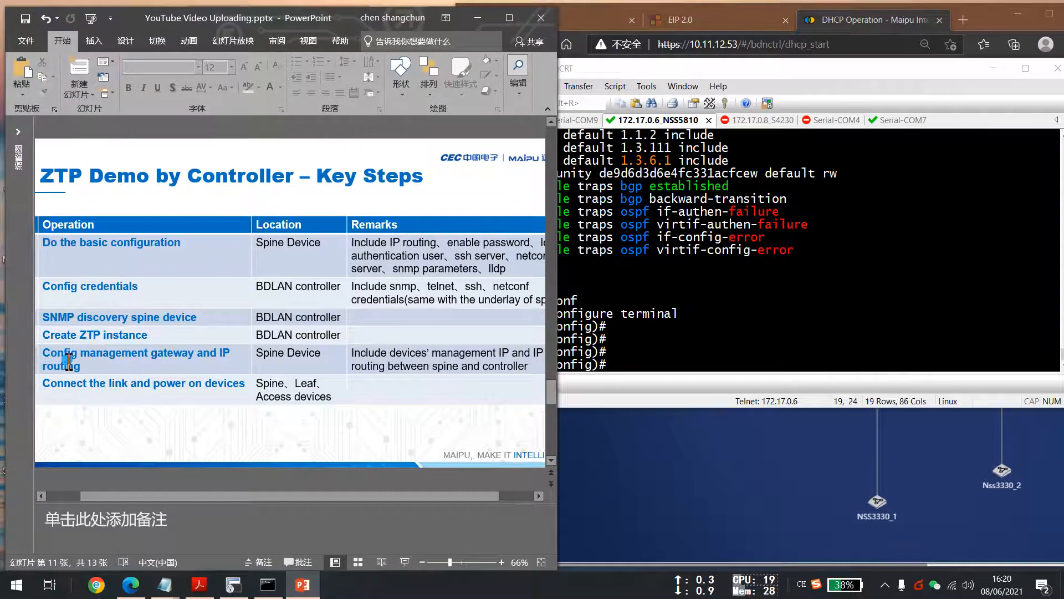
{"action": "left_click", "coordinate": [701, 332]}
{"action": "key", "text": "Return"}
{"action": "key", "text": "Return"}
{"action": "key", "text": "Return"}
{"action": "type", "text": "inter"}
{"action": "key", "text": "Tab"}
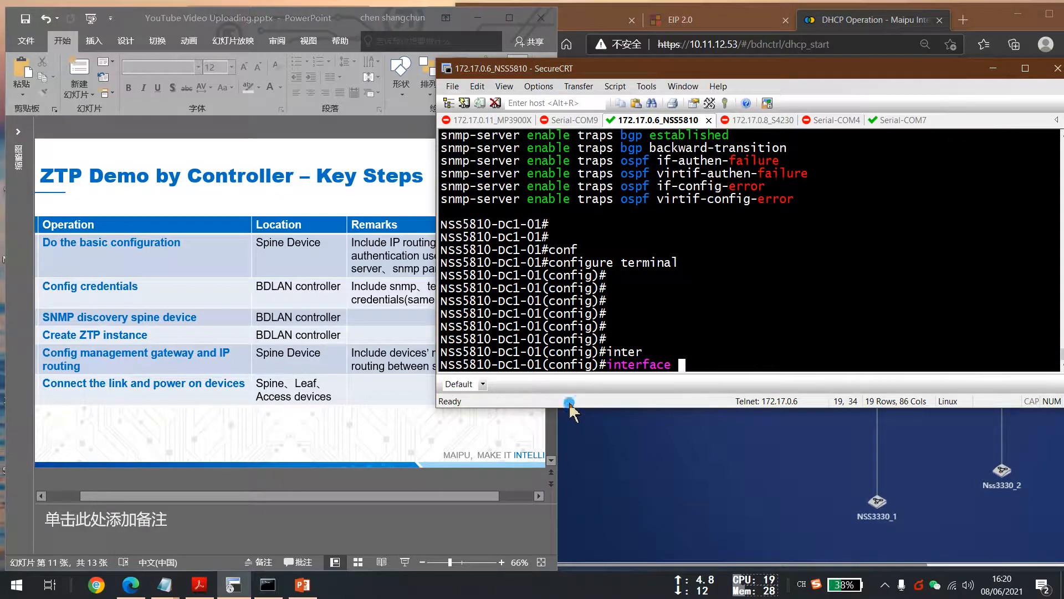
{"action": "left_click_drag", "start_coordinate": [573, 409], "coordinate": [574, 520]}
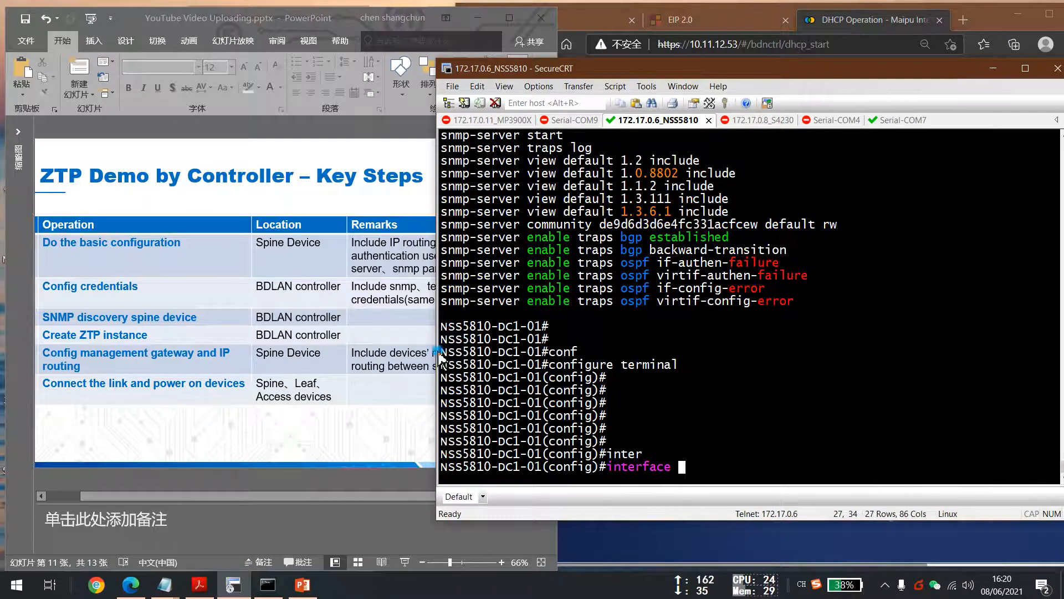
{"action": "left_click_drag", "start_coordinate": [436, 351], "coordinate": [513, 352]}
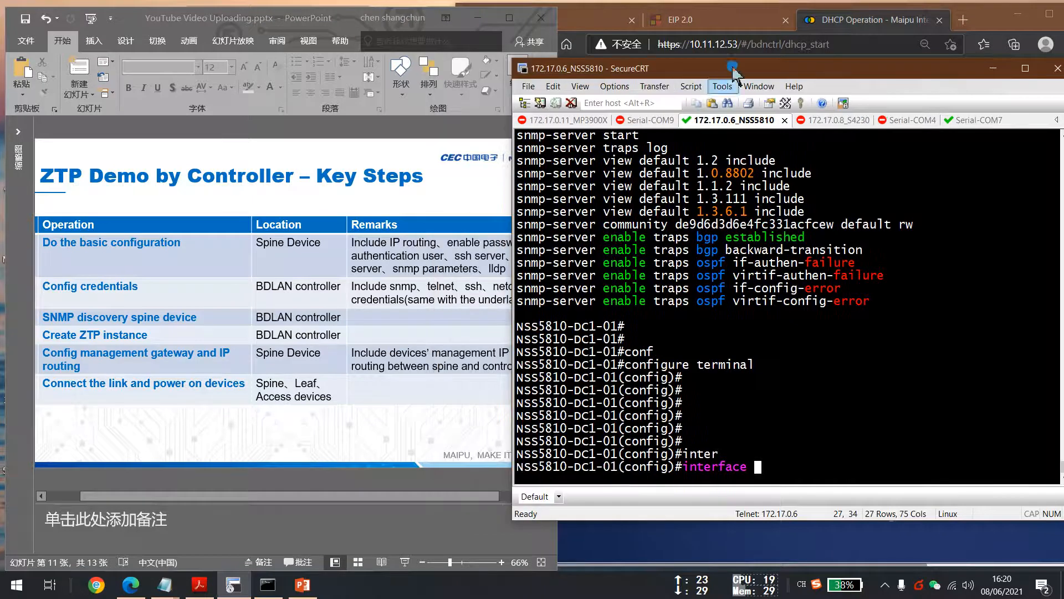
{"action": "left_click_drag", "start_coordinate": [736, 69], "coordinate": [776, 39]}
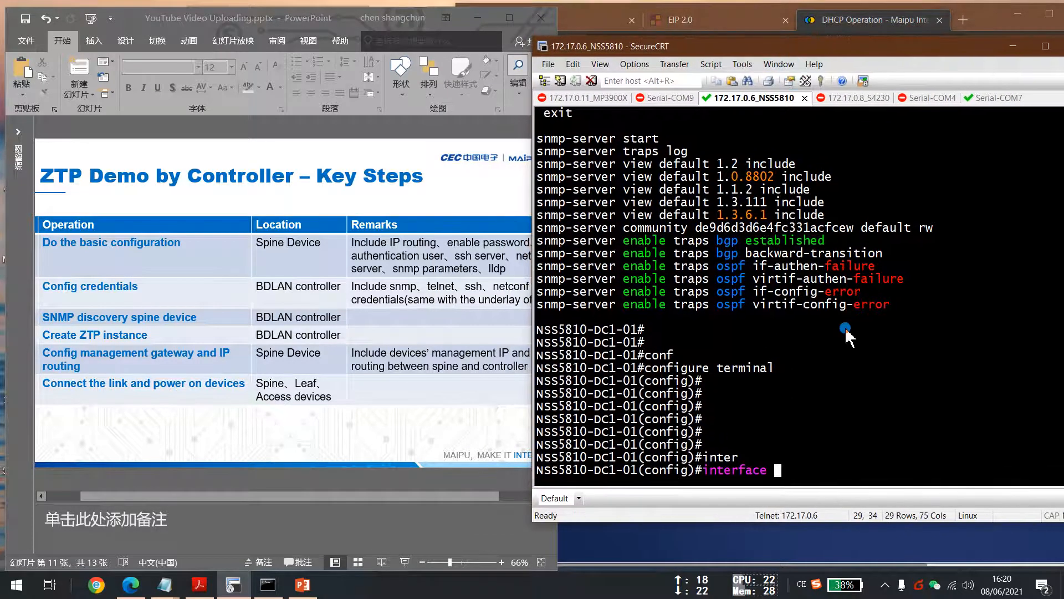
Create interface vlan 99 on the spine switch.
{"action": "key", "text": "Return"}
{"action": "type", "text": "inter"}
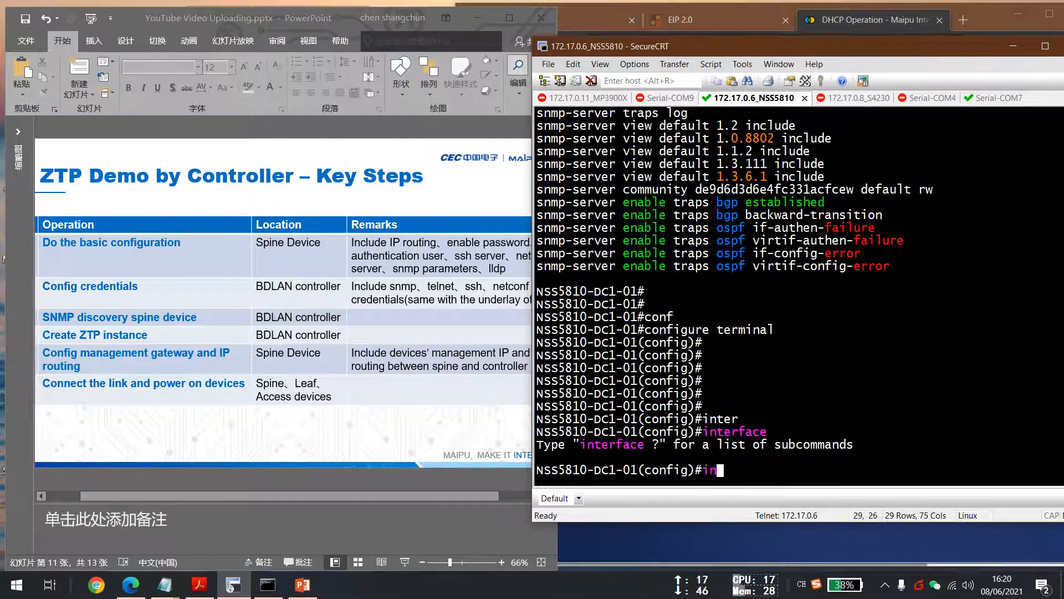
{"action": "key", "text": "Tab"}
{"action": "type", "text": "ma"}
{"action": "key", "text": "Tab"}
{"action": "type", "text": "pvid enable"}
{"action": "key", "text": "BackSpace"}
{"action": "key", "text": "BackSpace"}
{"action": "key", "text": "BackSpace"}
{"action": "key", "text": "BackSpace"}
{"action": "key", "text": "BackSpace"}
{"action": "key", "text": "BackSpace"}
{"action": "key", "text": "BackSpace"}
{"action": "key", "text": "BackSpace"}
{"action": "key", "text": "BackSpace"}
{"action": "key", "text": "BackSpace"}
{"action": "key", "text": "BackSpace"}
{"action": "key", "text": "BackSpace"}
{"action": "key", "text": "BackSpace"}
{"action": "key", "text": "BackSpace"}
{"action": "key", "text": "BackSpace"}
{"action": "key", "text": "BackSpace"}
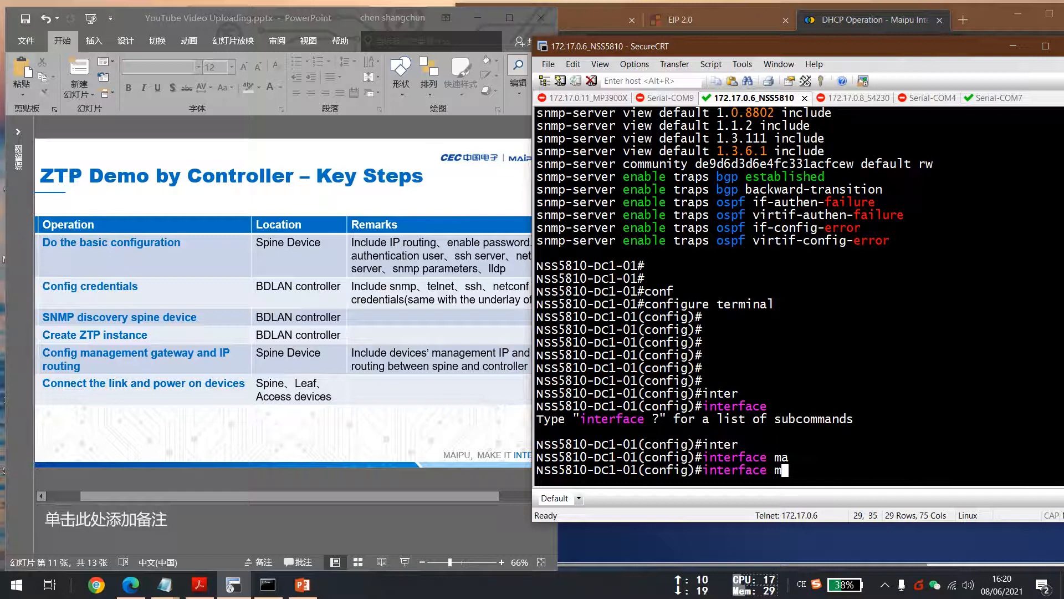
{"action": "type", "text": "vlan"}
{"action": "key", "text": "Tab"}
{"action": "type", "text": "99"}
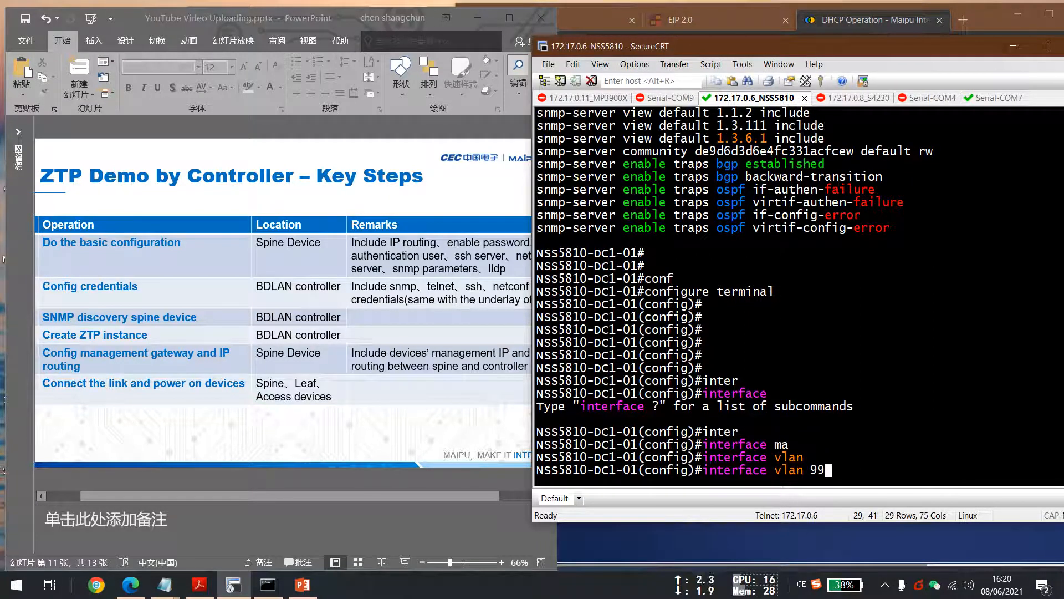
{"action": "key", "text": "Return"}
Assign IP address 172.17.99.254 with mask length 24 to vlan99 and leave configuration mode.
{"action": "type", "text": "ip ad"}
{"action": "key", "text": "Tab"}
{"action": "type", "text": "172.1"}
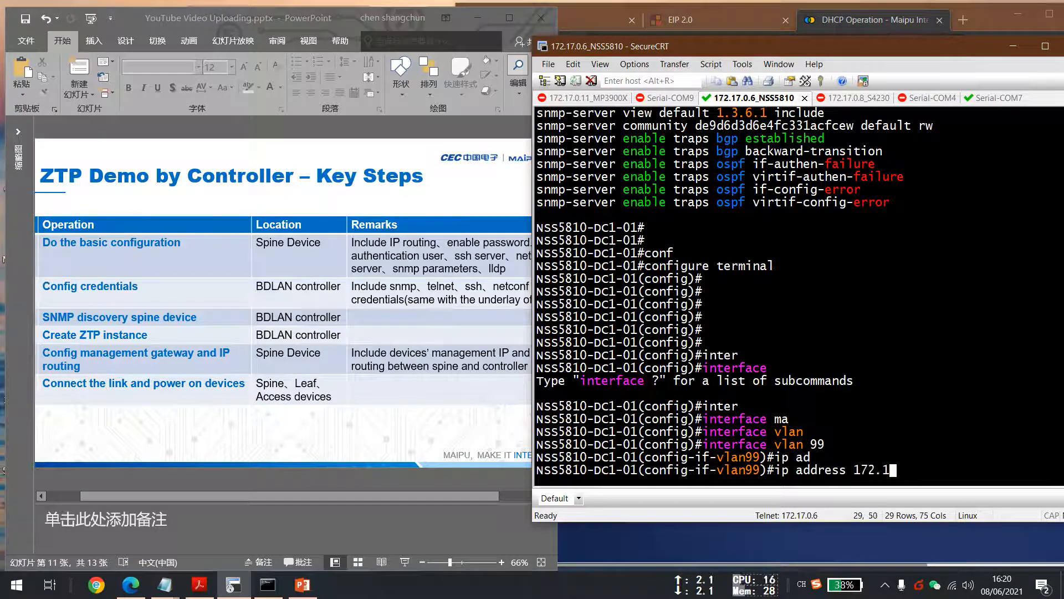
{"action": "type", "text": "7.99.254 2"}
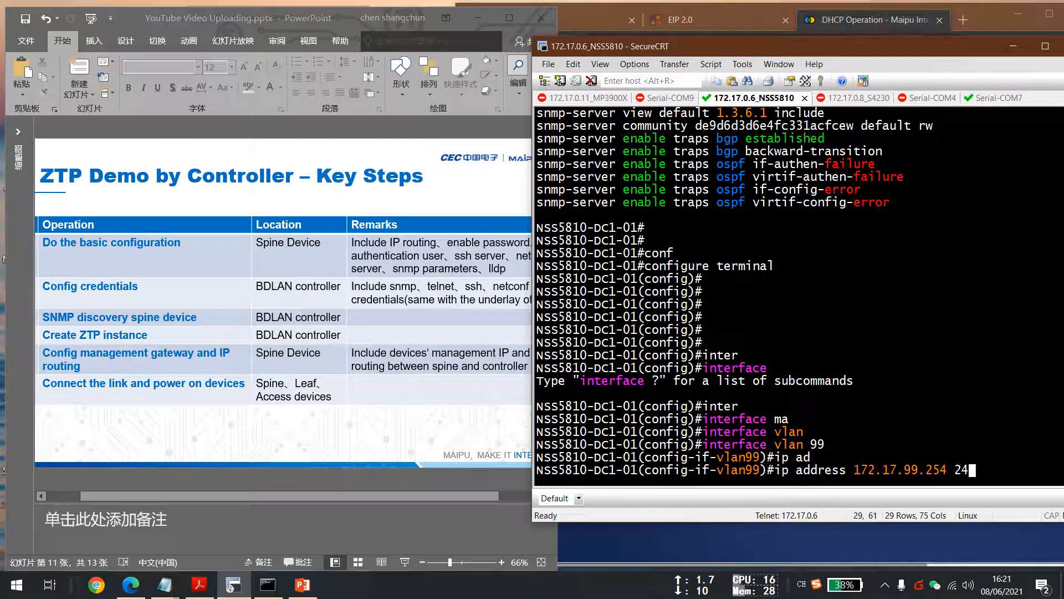
{"action": "type", "text": "4"}
{"action": "key", "text": "Return"}
{"action": "type", "text": "end"}
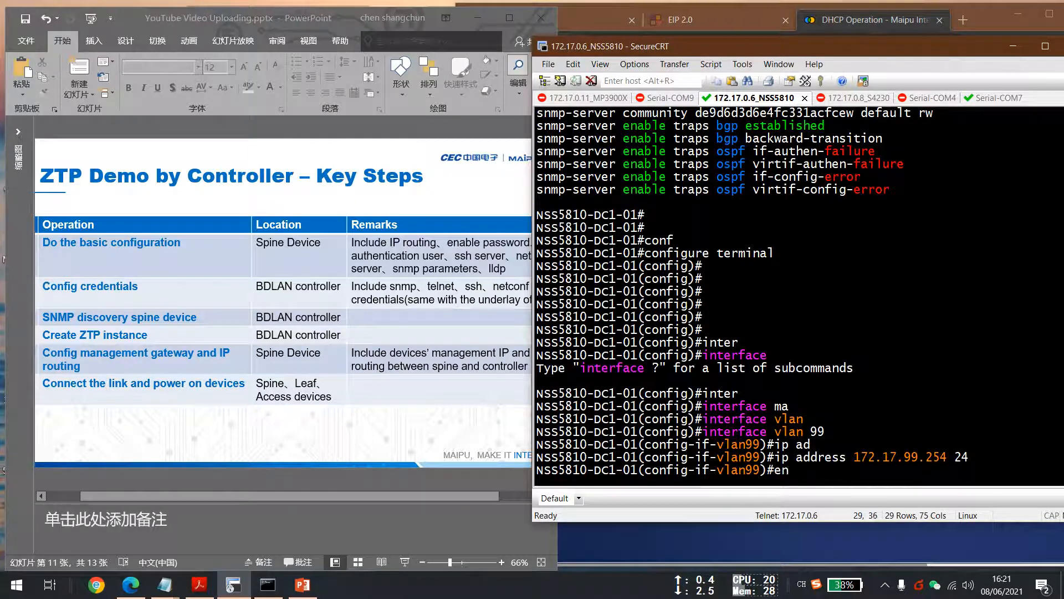
{"action": "key", "text": "Return"}
Re-enter global configuration mode and display the running configuration.
{"action": "type", "text": "conf"}
{"action": "key", "text": "Tab"}
{"action": "key", "text": "Return"}
{"action": "key", "text": "Return"}
{"action": "key", "text": "Return"}
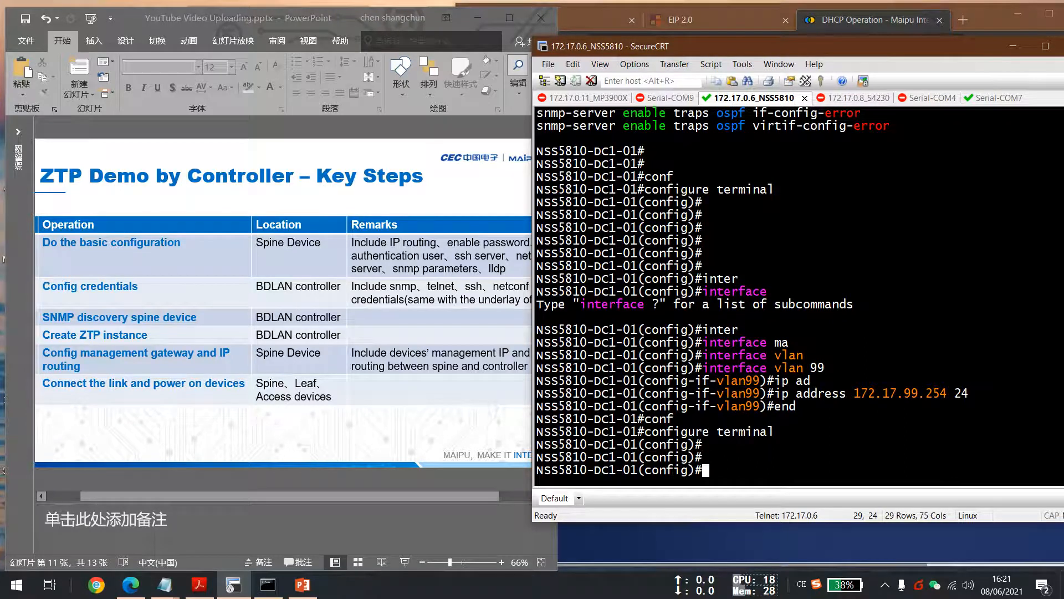
{"action": "type", "text": "router"}
{"action": "key", "text": "Tab"}
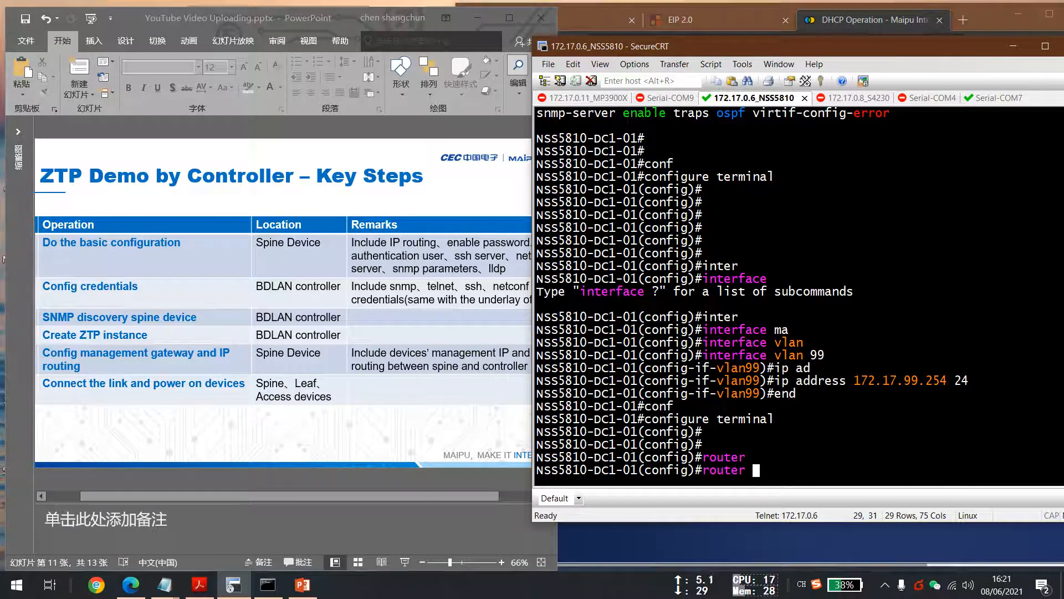
{"action": "key", "text": "BackSpace"}
{"action": "key", "text": "BackSpace"}
{"action": "key", "text": "BackSpace"}
{"action": "key", "text": "BackSpace"}
{"action": "key", "text": "BackSpace"}
{"action": "key", "text": "BackSpace"}
{"action": "type", "text": "sho"}
{"action": "key", "text": "Tab"}
{"action": "type", "text": "run"}
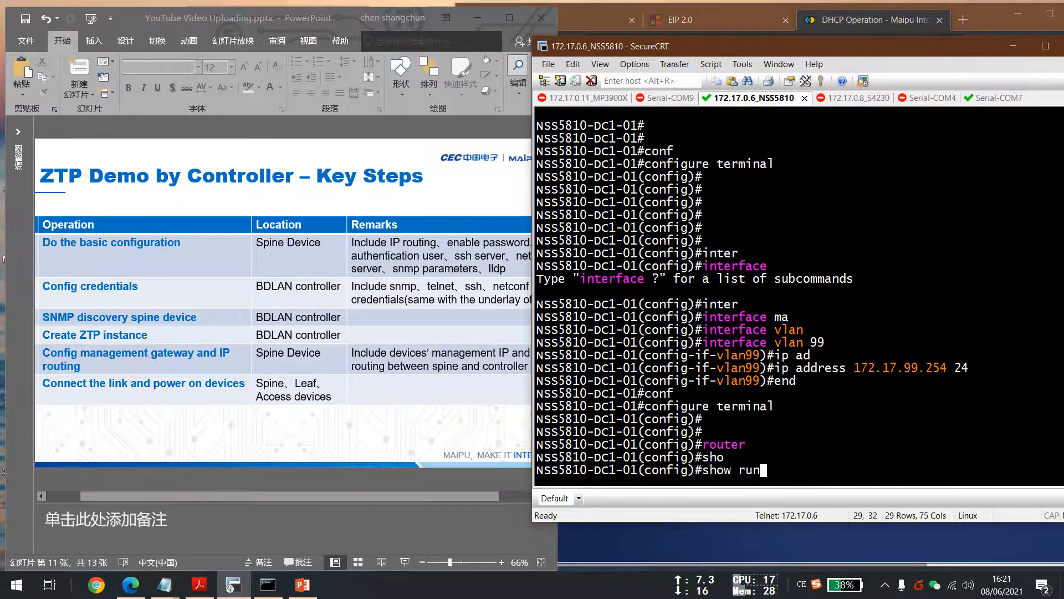
{"action": "key", "text": "Tab"}
{"action": "key", "text": "Return"}
{"action": "key", "text": "space"}
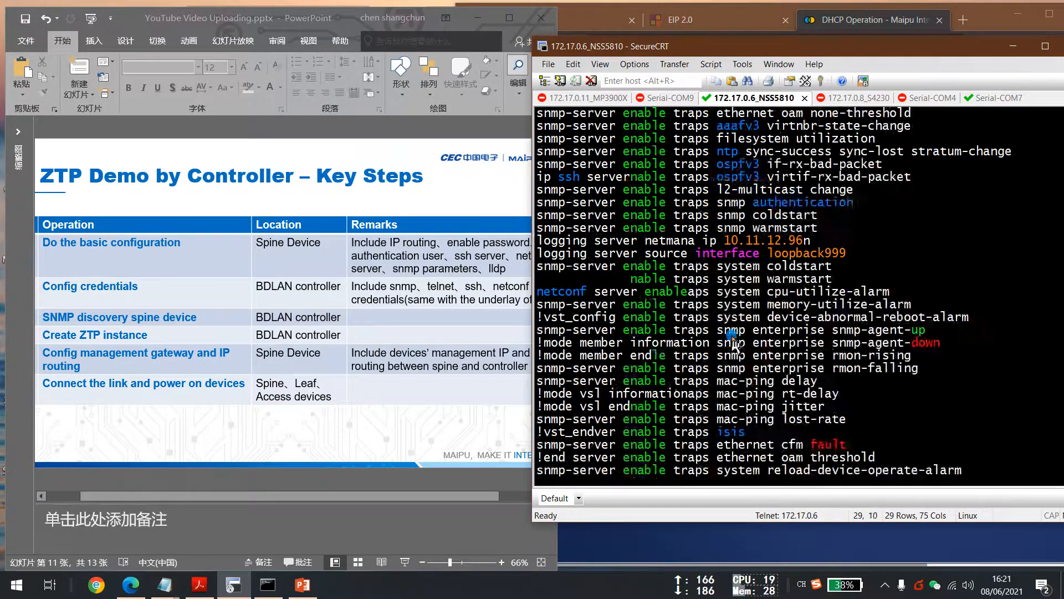
Highlight the vlan1 and vlan99 interface settings in the running configuration.
{"action": "scroll", "coordinate": [730, 349], "scroll_direction": "up", "scroll_amount": 20}
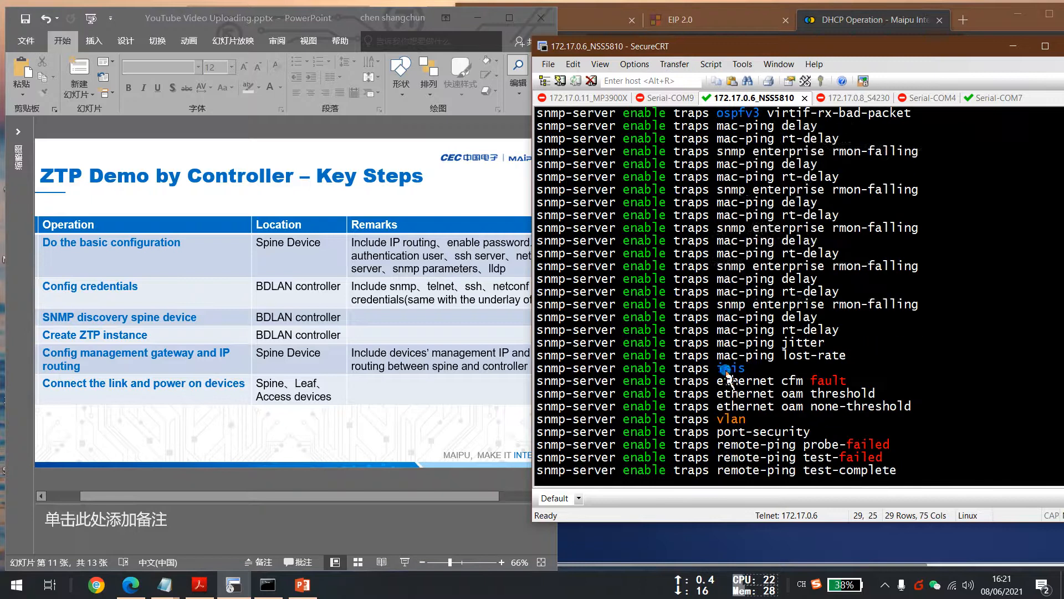
{"action": "scroll", "coordinate": [730, 383], "scroll_direction": "up", "scroll_amount": 15}
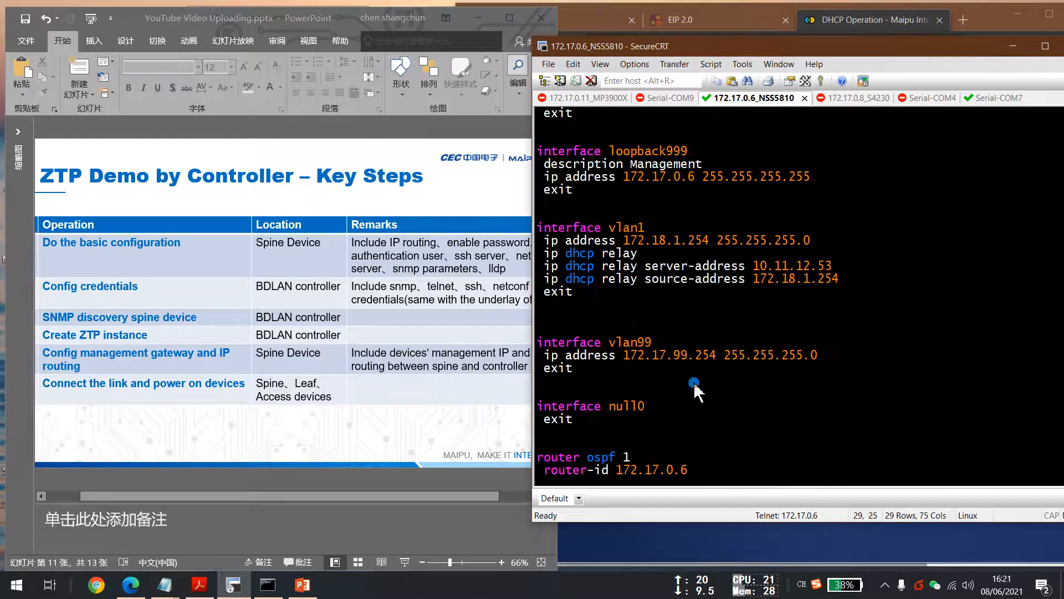
{"action": "left_click_drag", "start_coordinate": [577, 368], "coordinate": [545, 237]}
{"action": "left_click", "coordinate": [639, 311]}
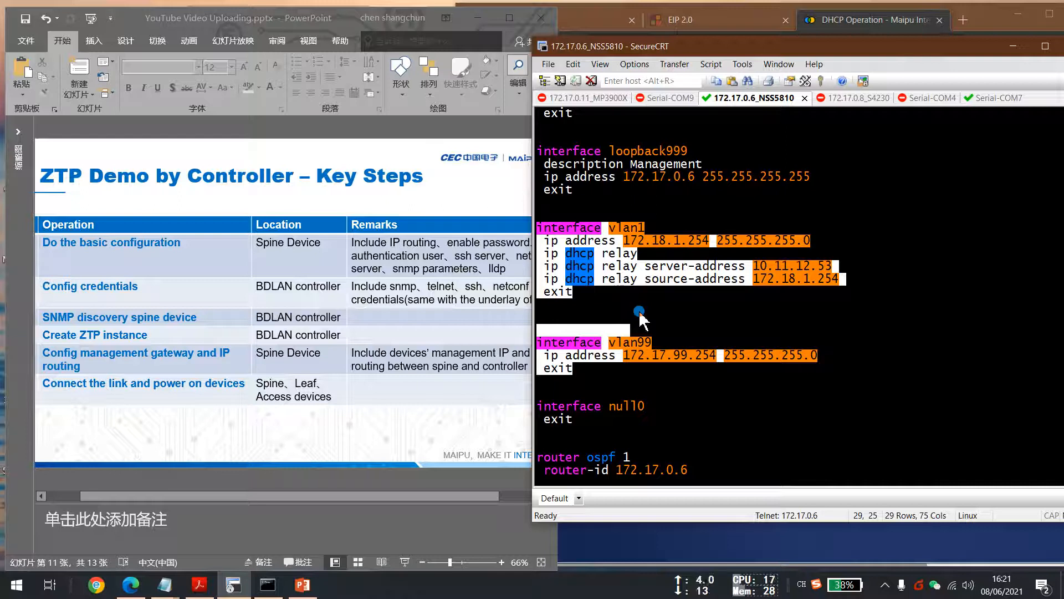
Copy the router ospf 1 line from the configuration and enter OSPF process 1 configuration mode.
{"action": "key", "text": "Return"}
{"action": "key", "text": "Return"}
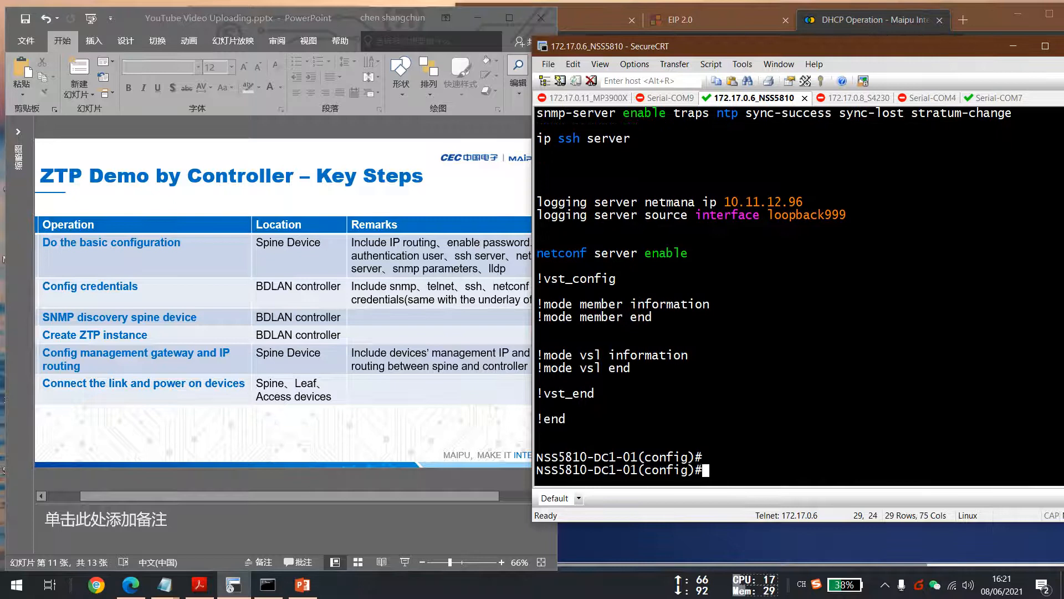
{"action": "type", "text": "sho"}
{"action": "key", "text": "BackSpace"}
{"action": "key", "text": "BackSpace"}
{"action": "key", "text": "BackSpace"}
{"action": "scroll", "coordinate": [682, 283], "scroll_direction": "up", "scroll_amount": 15}
{"action": "scroll", "coordinate": [712, 361], "scroll_direction": "up", "scroll_amount": 15}
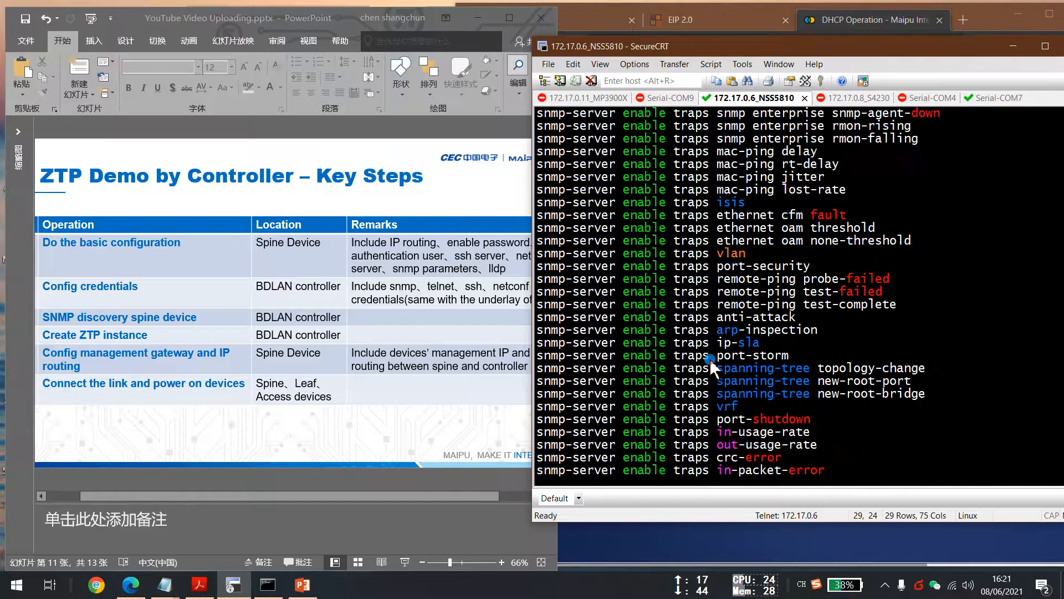
{"action": "scroll", "coordinate": [718, 363], "scroll_direction": "up", "scroll_amount": 2}
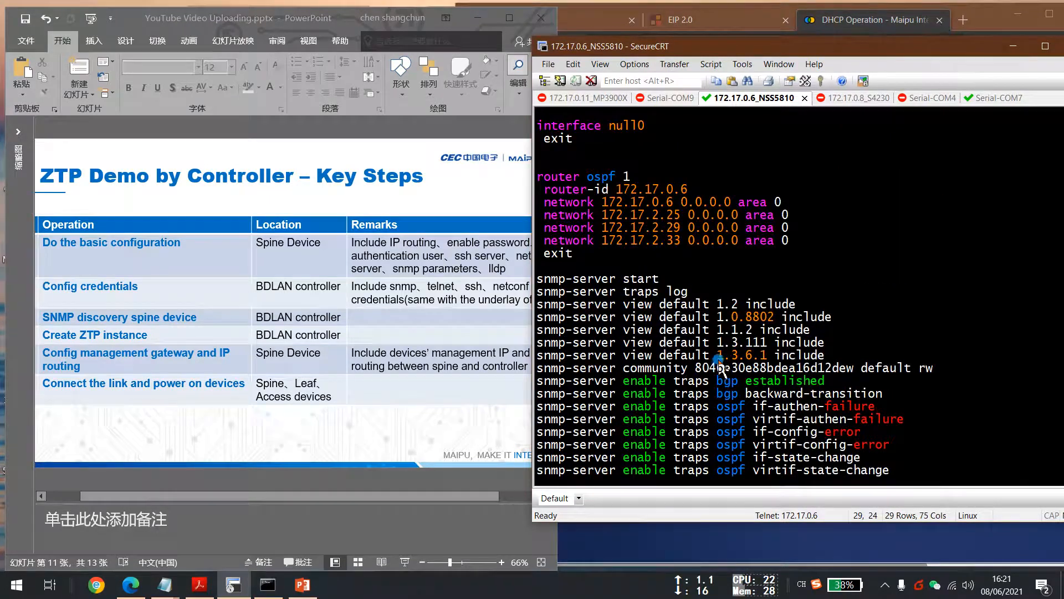
{"action": "left_click_drag", "start_coordinate": [537, 177], "coordinate": [630, 176]}
{"action": "key", "text": "super+c"}
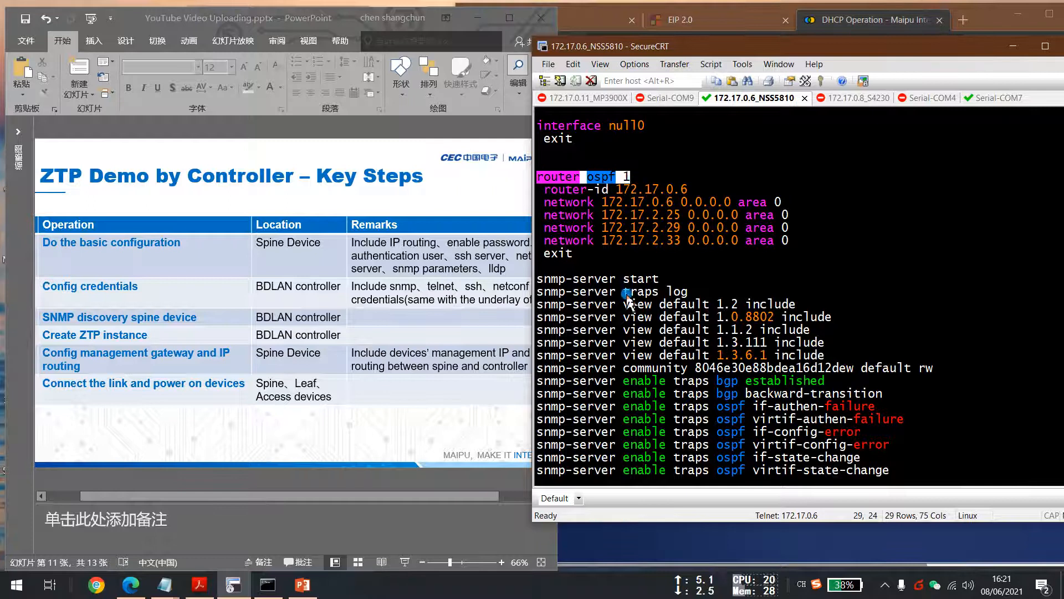
{"action": "left_click", "coordinate": [659, 369]}
{"action": "triple_click", "coordinate": [595, 177]}
{"action": "right_click", "coordinate": [595, 178]}
{"action": "key", "text": "Return"}
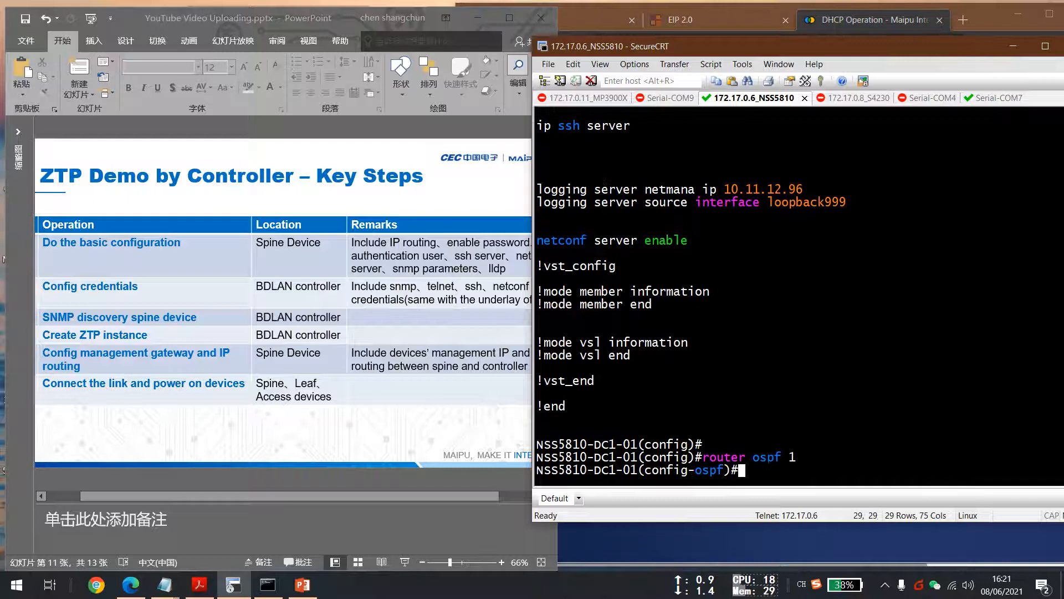
Add network 172.17.99.254 0.0.0.0 in area 20 to OSPF.
{"action": "type", "text": "net"}
{"action": "key", "text": "Tab"}
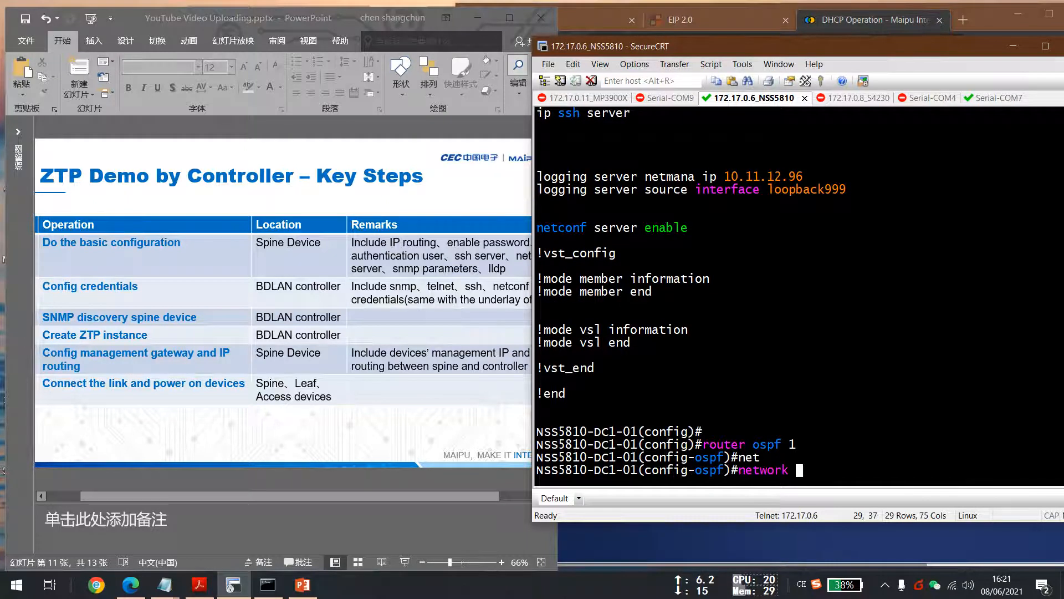
{"action": "type", "text": "172."}
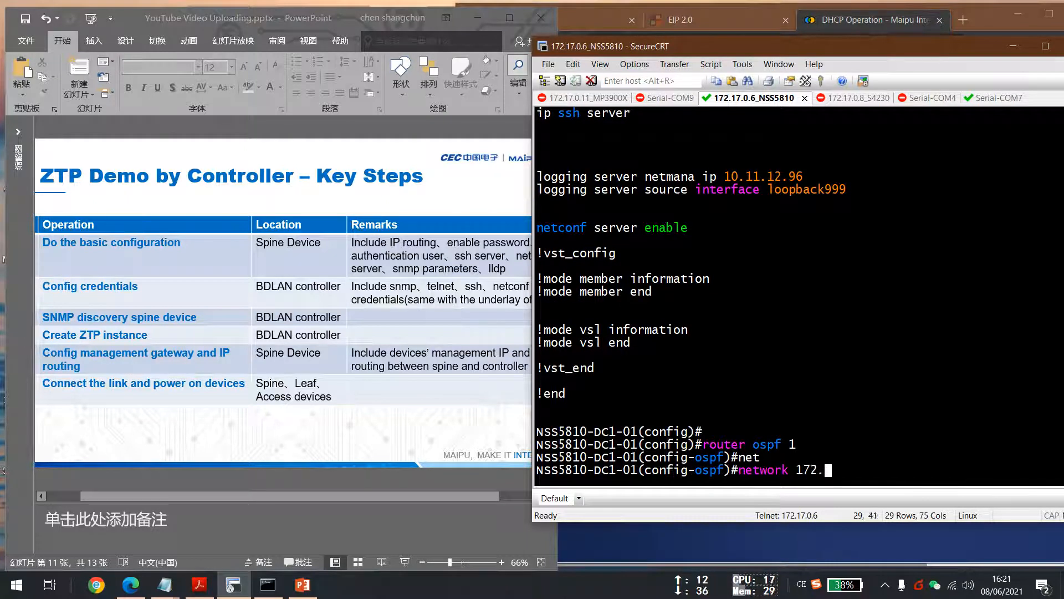
{"action": "type", "text": "17"}
{"action": "type", "text": ".99.2"}
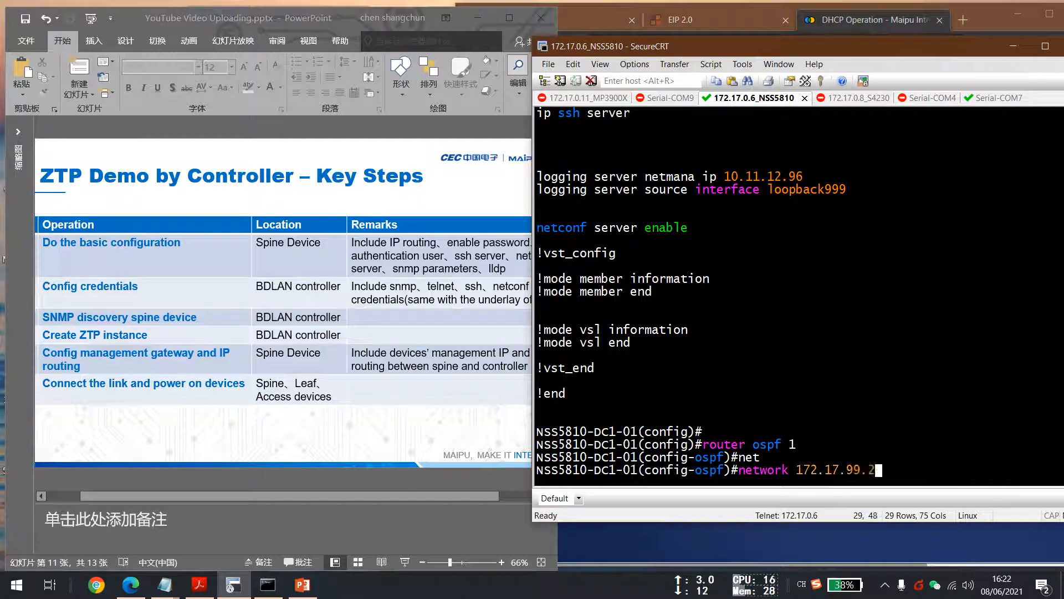
{"action": "type", "text": "54 0.0.0"}
{"action": "key", "text": "BackSpace"}
{"action": "key", "text": "BackSpace"}
{"action": "type", "text": ".0 area"}
{"action": "key", "text": "Tab"}
{"action": "type", "text": "20"}
{"action": "key", "text": "Return"}
Add network 172.18.1.254 0.0.0.0 in area 20 to OSPF and exit configuration mode.
{"action": "type", "text": "net"}
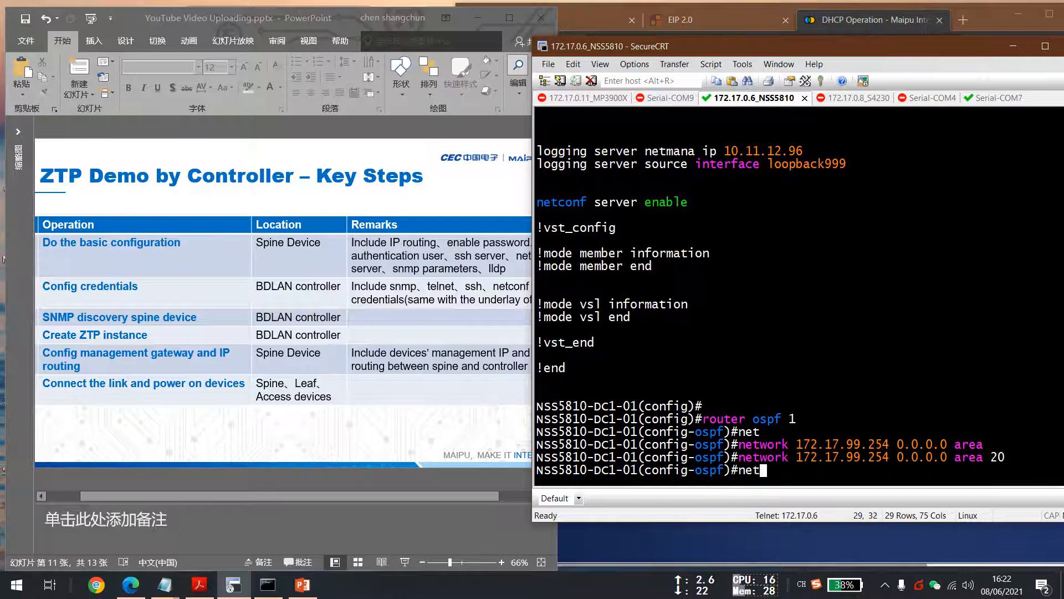
{"action": "key", "text": "Tab"}
{"action": "type", "text": "1"}
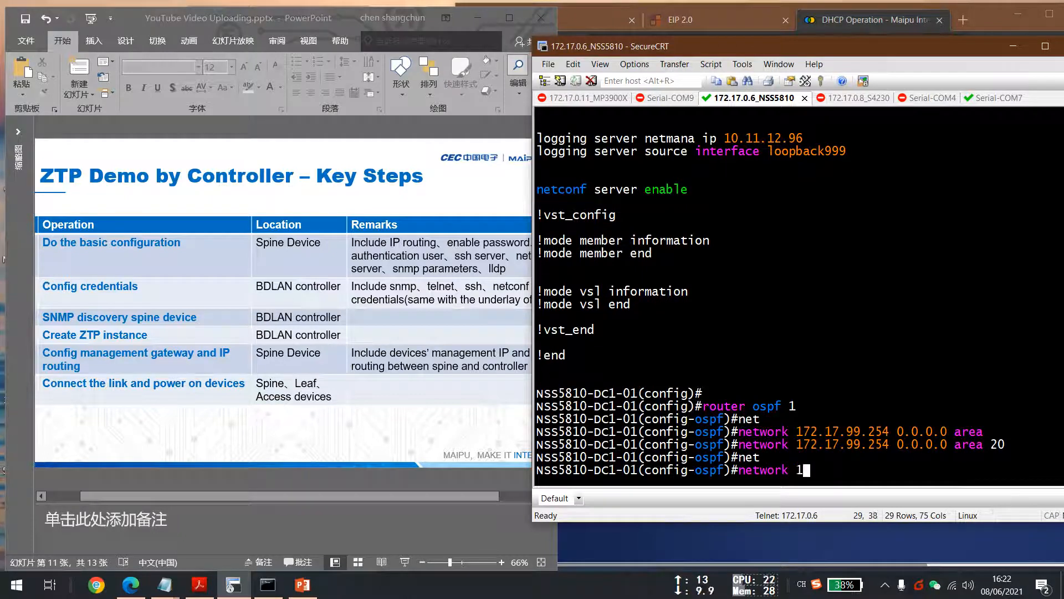
{"action": "type", "text": "72.18"}
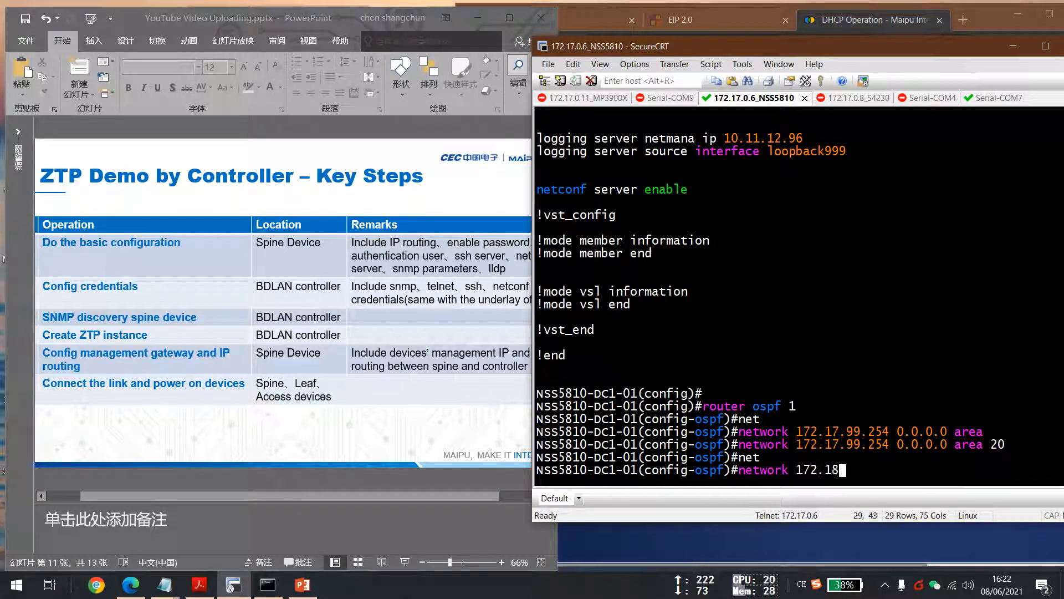
{"action": "type", "text": ".1.254 0.0.0"}
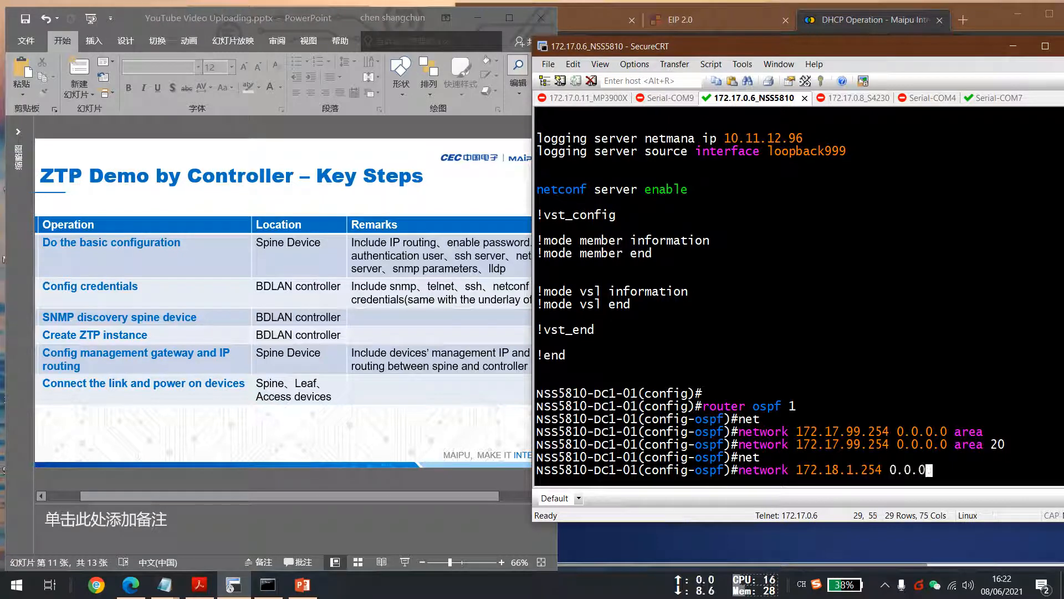
{"action": "type", "text": "0.0 area"}
{"action": "key", "text": "Tab"}
{"action": "type", "text": "20"}
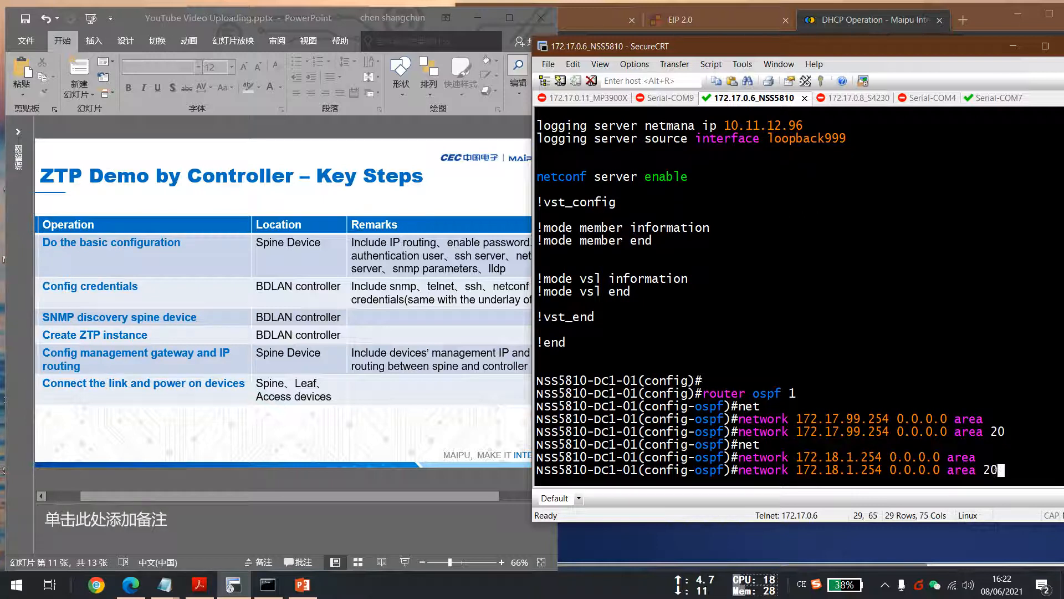
{"action": "key", "text": "Return"}
{"action": "type", "text": "end"}
{"action": "key", "text": "Return"}
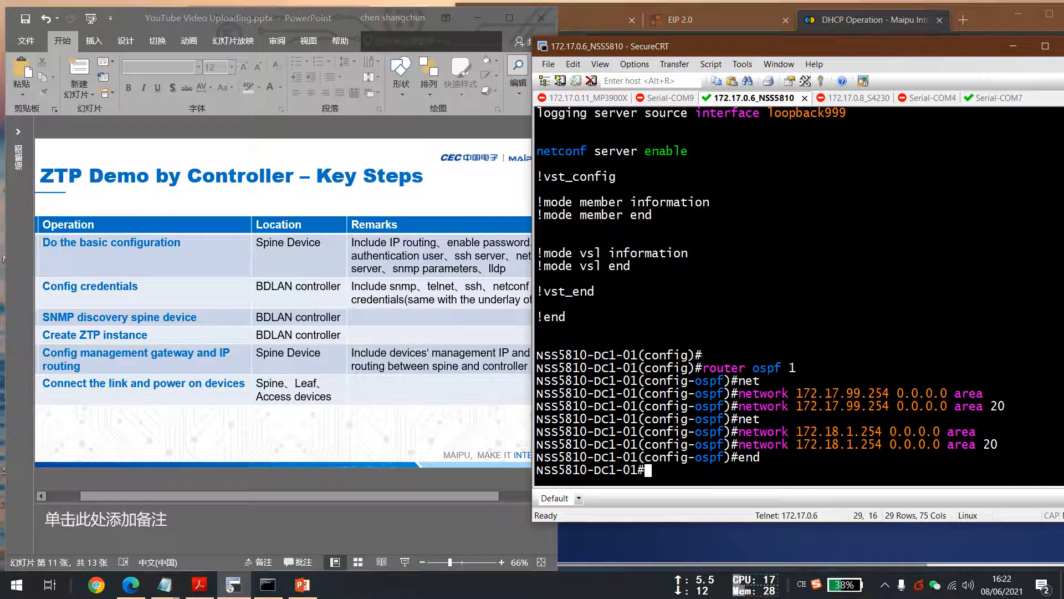
Ping the controller at 10.11.12.53 from the spine using source address 172.18.1.254.
{"action": "key", "text": "Return"}
{"action": "key", "text": "Return"}
{"action": "key", "text": "Return"}
{"action": "key", "text": "Return"}
{"action": "type", "text": "ping"}
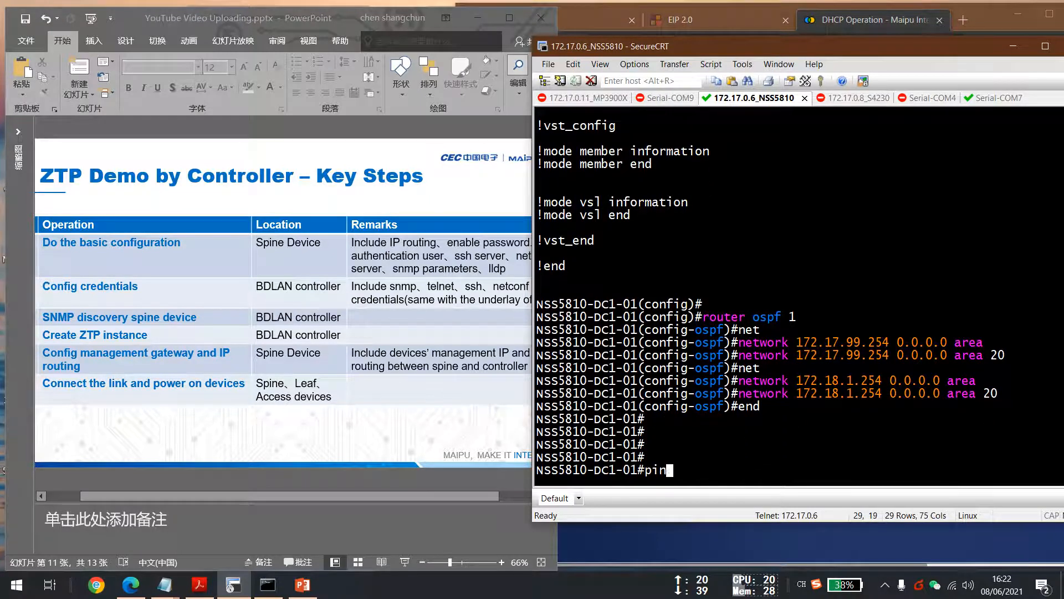
{"action": "key", "text": "Tab"}
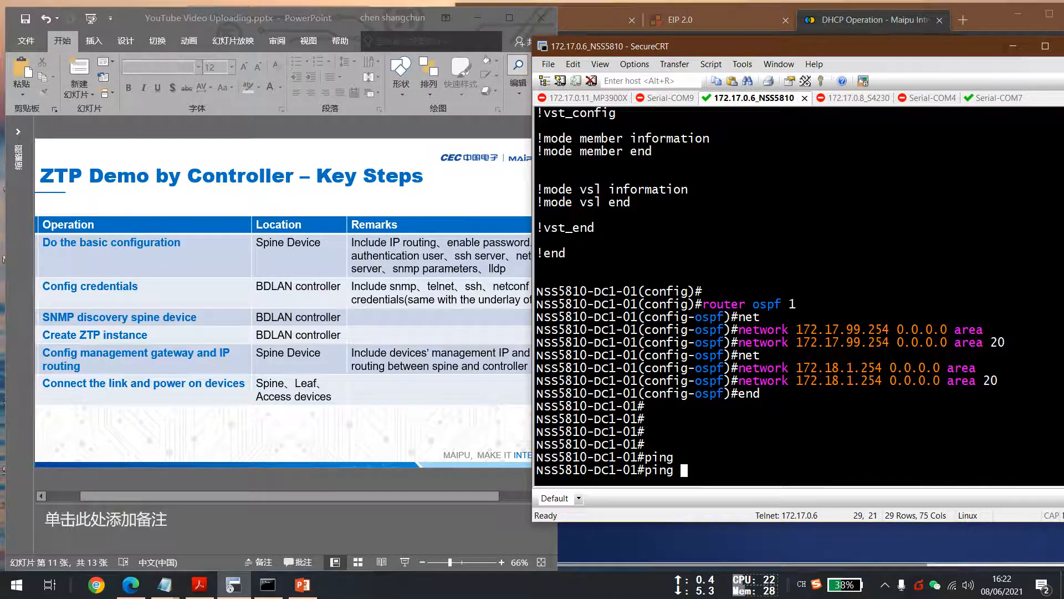
{"action": "type", "text": "10.11.12"}
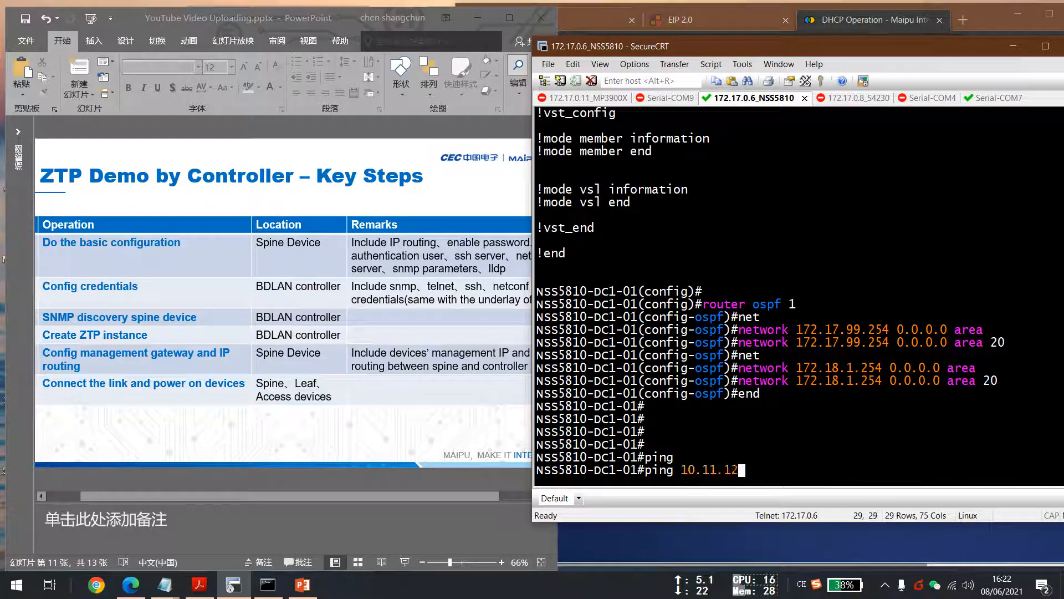
{"action": "type", "text": ".53 -s"}
{"action": "key", "text": "Tab"}
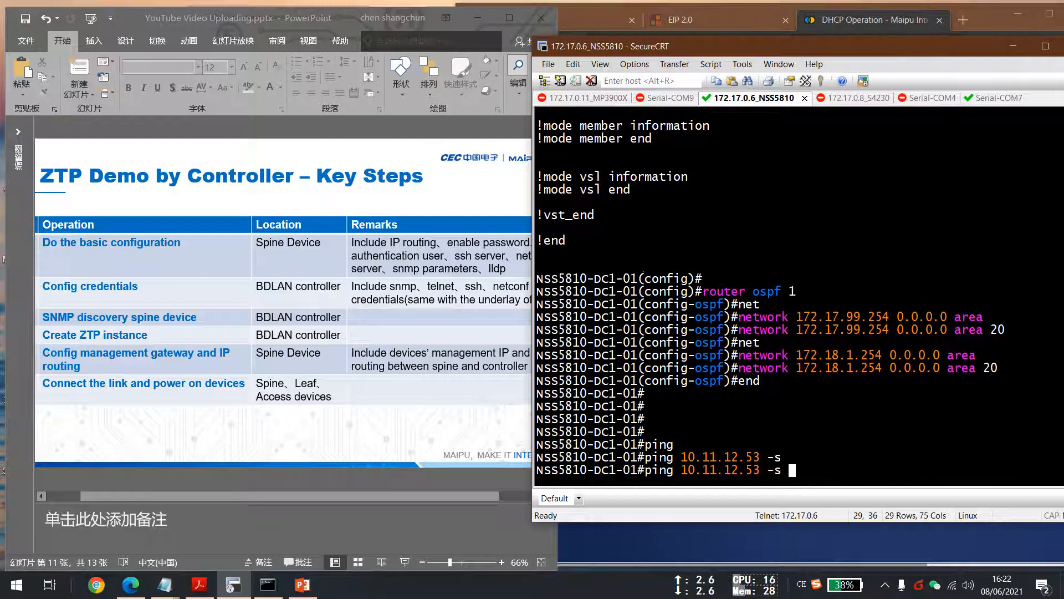
{"action": "type", "text": "172.1"}
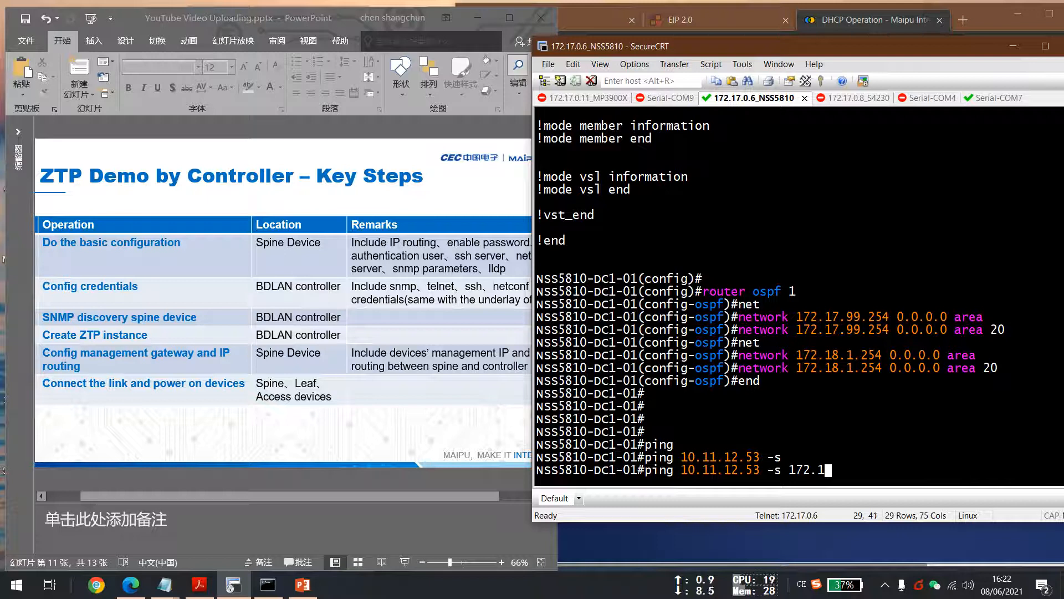
{"action": "type", "text": "8.1.254"}
{"action": "key", "text": "Return"}
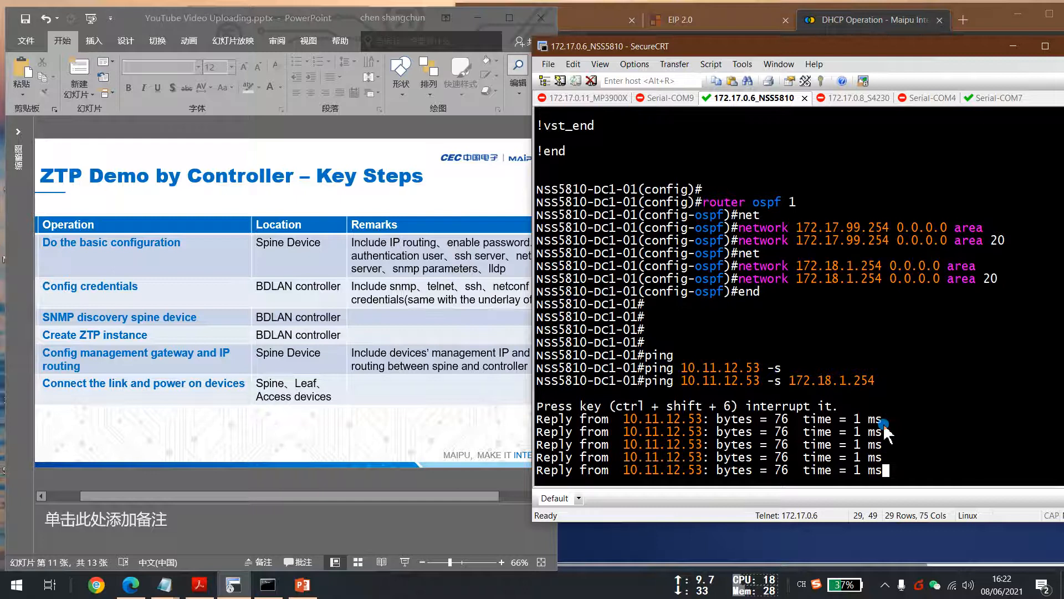
Display the brief IP interface summary on the spine switch.
{"action": "key", "text": "Return"}
{"action": "type", "text": "sho"}
{"action": "key", "text": "Tab"}
{"action": "type", "text": "w ip inter"}
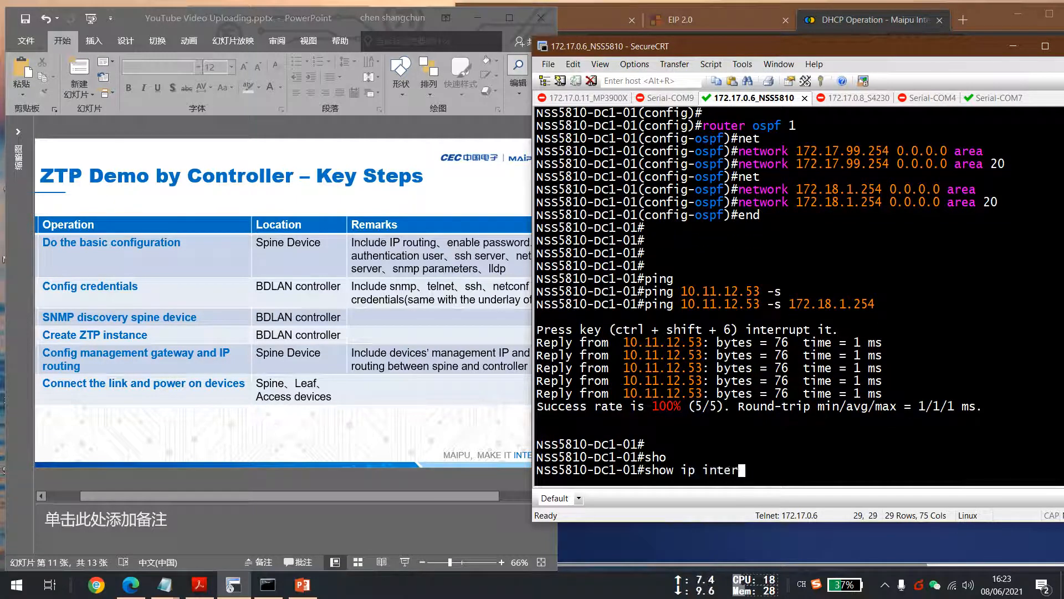
{"action": "type", "text": "f"}
{"action": "key", "text": "Tab"}
{"action": "type", "text": "br"}
{"action": "key", "text": "Tab"}
{"action": "key", "text": "Return"}
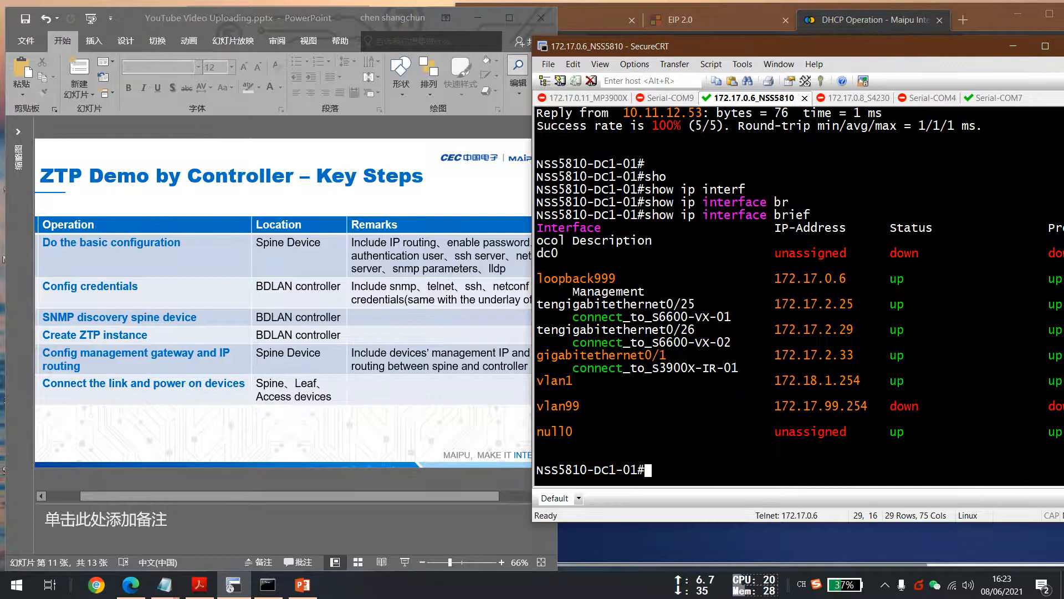
Enlarge the terminal and highlight the vlan99 row in the interface summary.
{"action": "scroll", "coordinate": [907, 169], "scroll_direction": "down", "scroll_amount": 1}
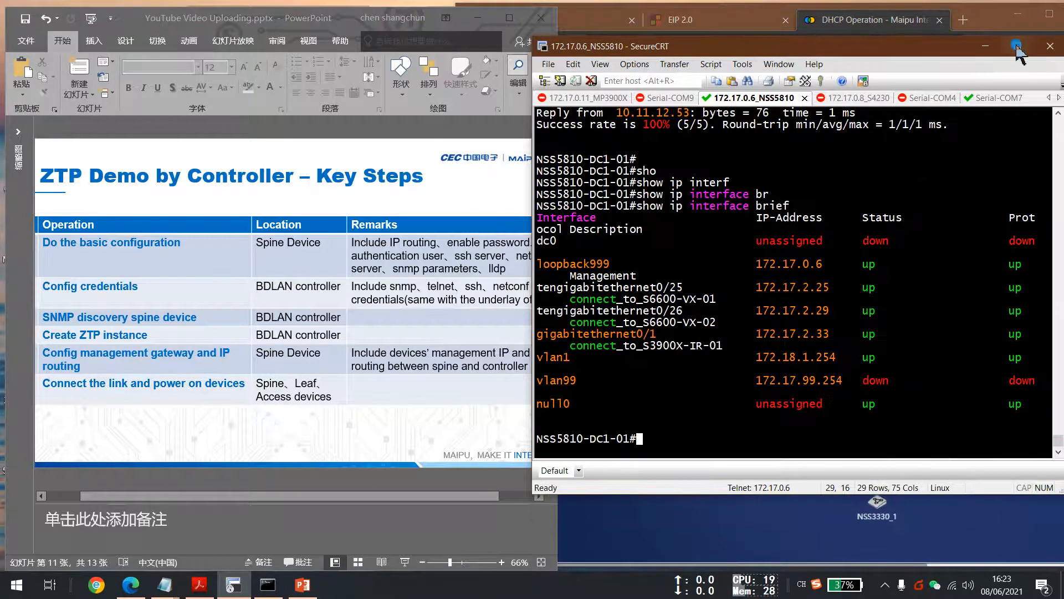
{"action": "left_click", "coordinate": [1019, 45]}
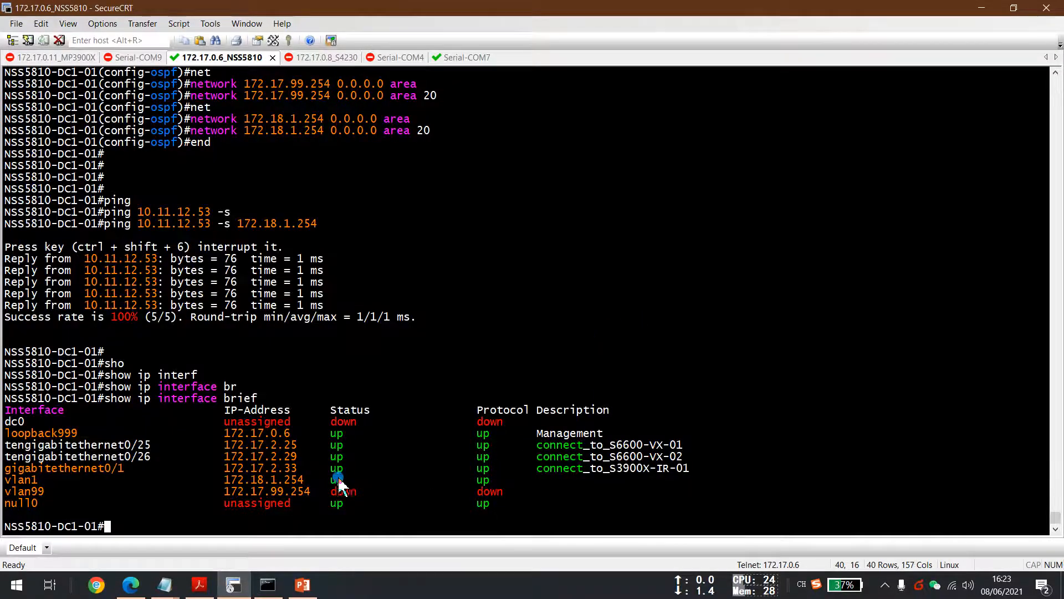
{"action": "left_click_drag", "start_coordinate": [7, 491], "coordinate": [510, 498]}
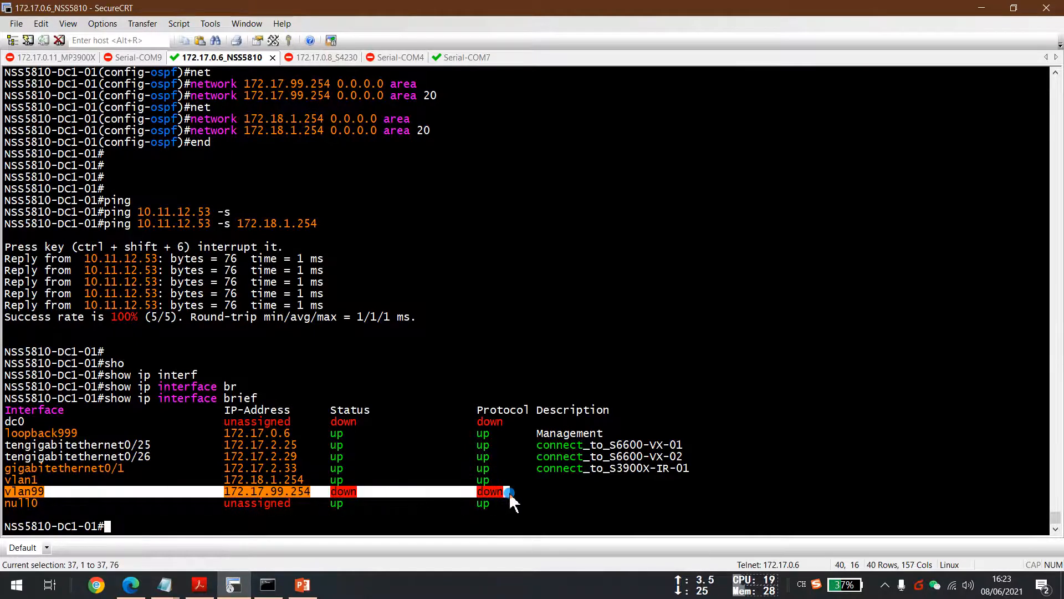
{"action": "left_click", "coordinate": [1014, 8]}
{"action": "left_click_drag", "start_coordinate": [829, 43], "coordinate": [857, 37]}
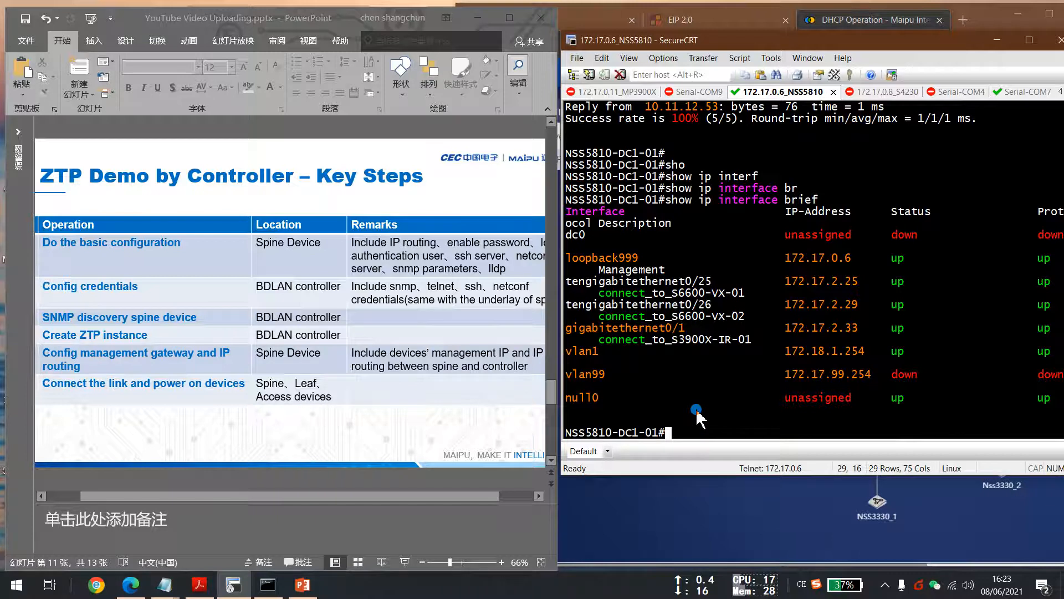
Enable terminal monitor on the spine switch session.
{"action": "key", "text": "Return"}
{"action": "key", "text": "Return"}
{"action": "key", "text": "Return"}
{"action": "key", "text": "Return"}
{"action": "key", "text": "Return"}
{"action": "key", "text": "Return"}
{"action": "key", "text": "Return"}
{"action": "type", "text": "t"}
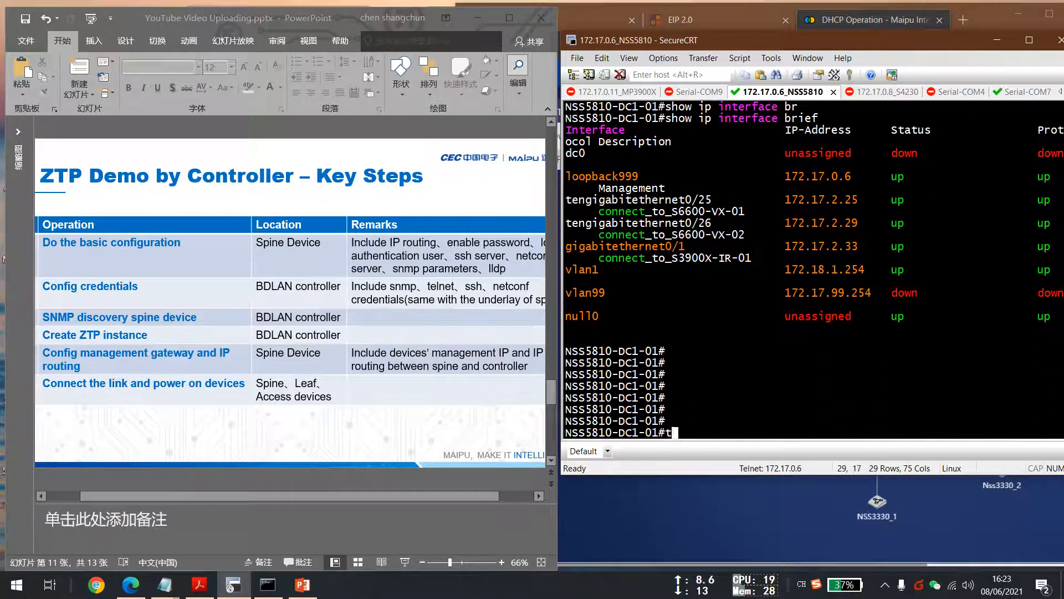
{"action": "type", "text": "er"}
{"action": "key", "text": "Tab"}
{"action": "type", "text": "mo"}
{"action": "key", "text": "Tab"}
{"action": "key", "text": "Return"}
{"action": "key", "text": "Return"}
{"action": "key", "text": "Return"}
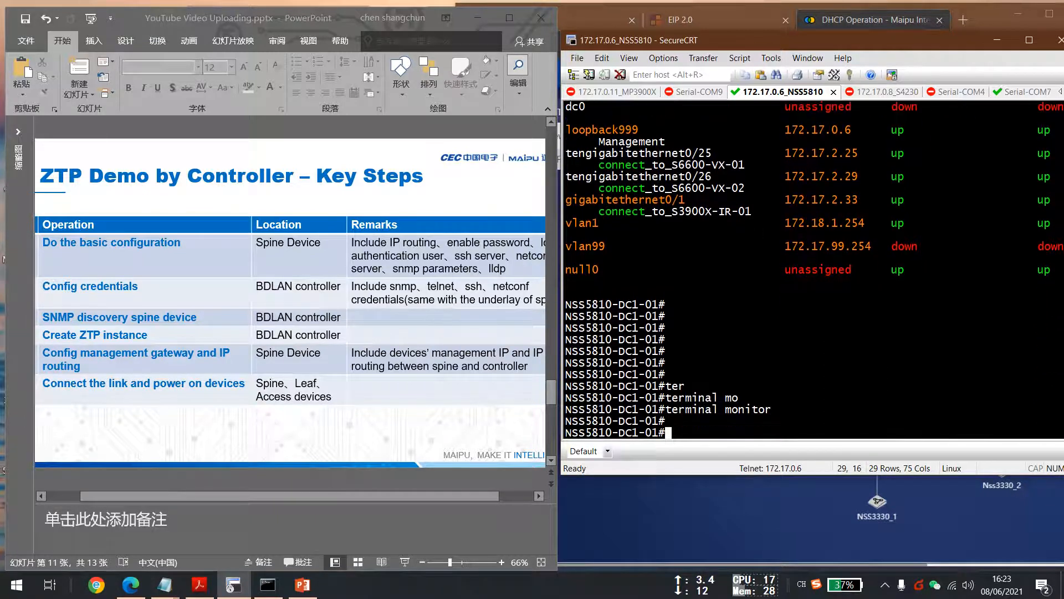
Switch to the Serial-COM7 console session and maximize it to watch the new device boot.
{"action": "left_click_drag", "start_coordinate": [763, 44], "coordinate": [757, 44]}
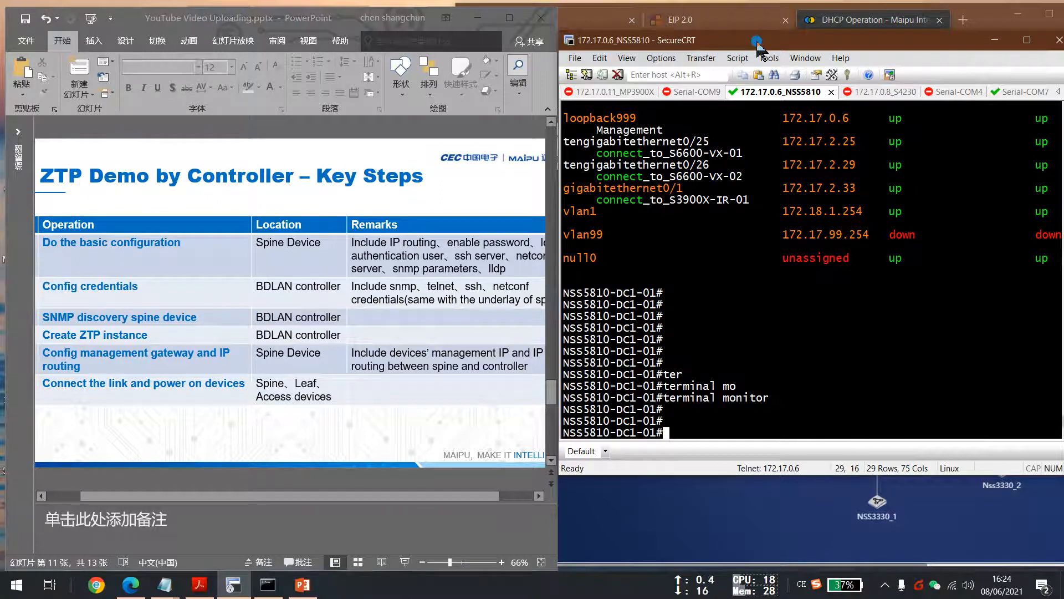
{"action": "left_click_drag", "start_coordinate": [757, 42], "coordinate": [790, 51]}
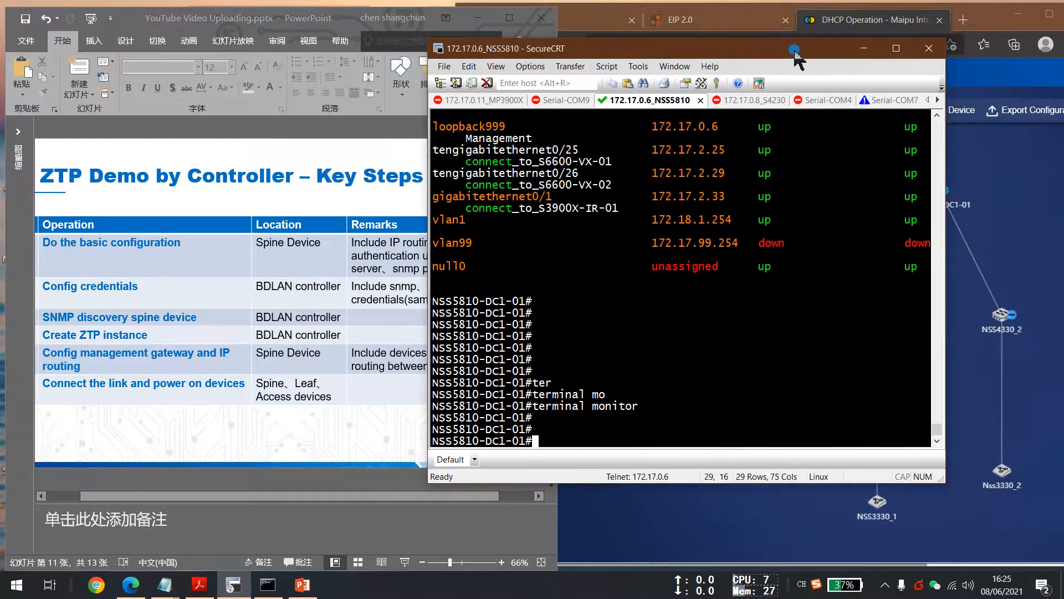
{"action": "left_click", "coordinate": [890, 100]}
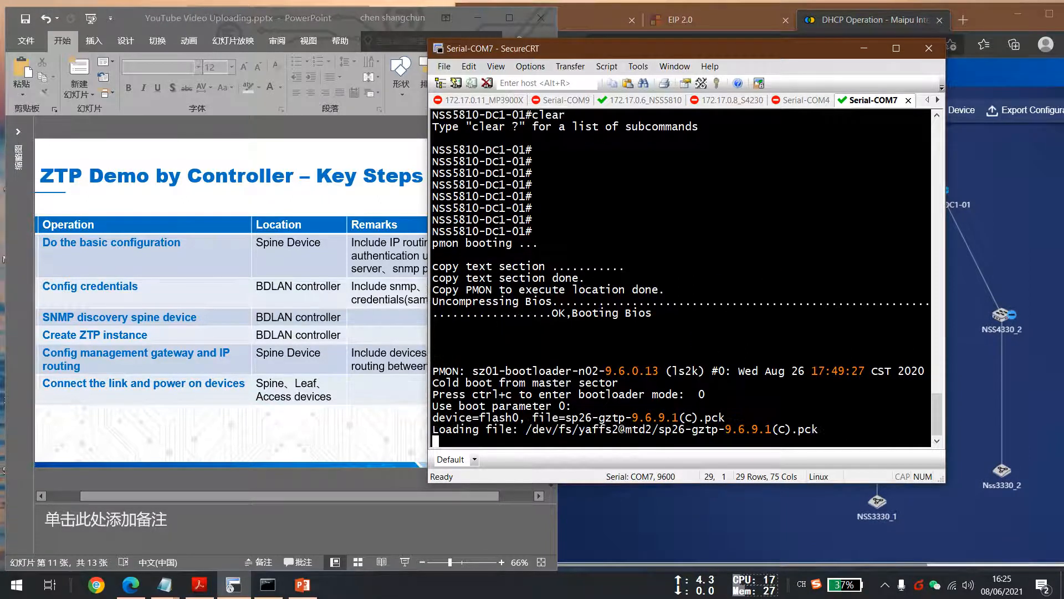
{"action": "left_click", "coordinate": [897, 49]}
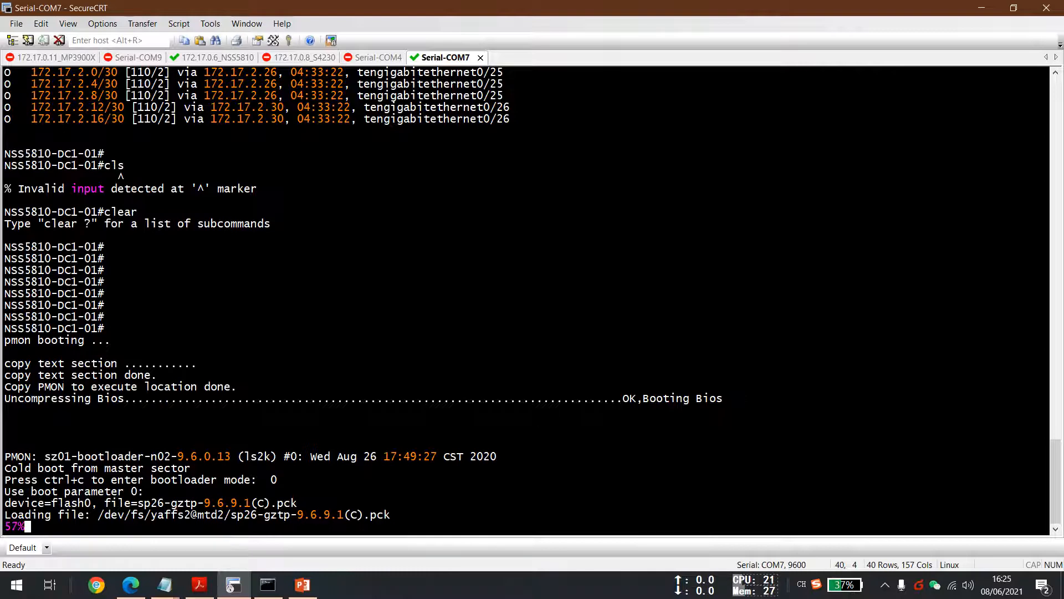
{"action": "left_click", "coordinate": [149, 589]}
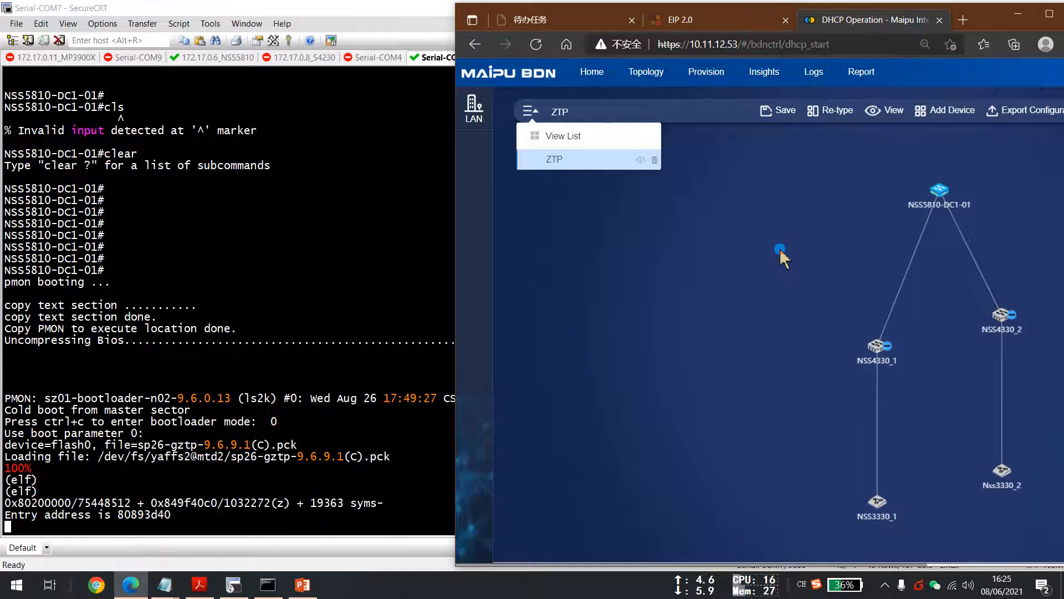
{"action": "left_click", "coordinate": [315, 484]}
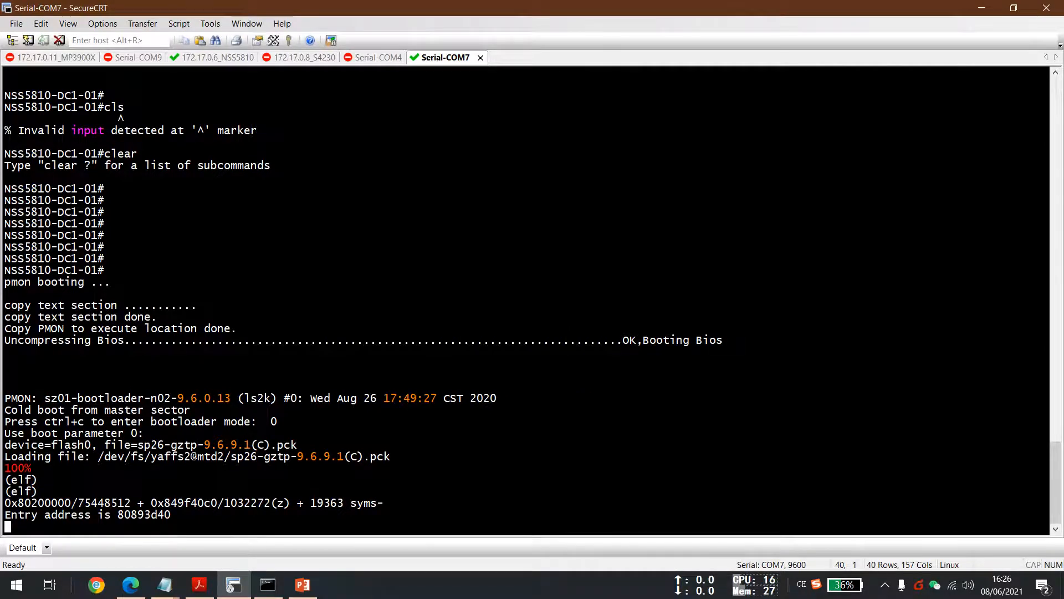
{"action": "mouse_move", "coordinate": [134, 592]}
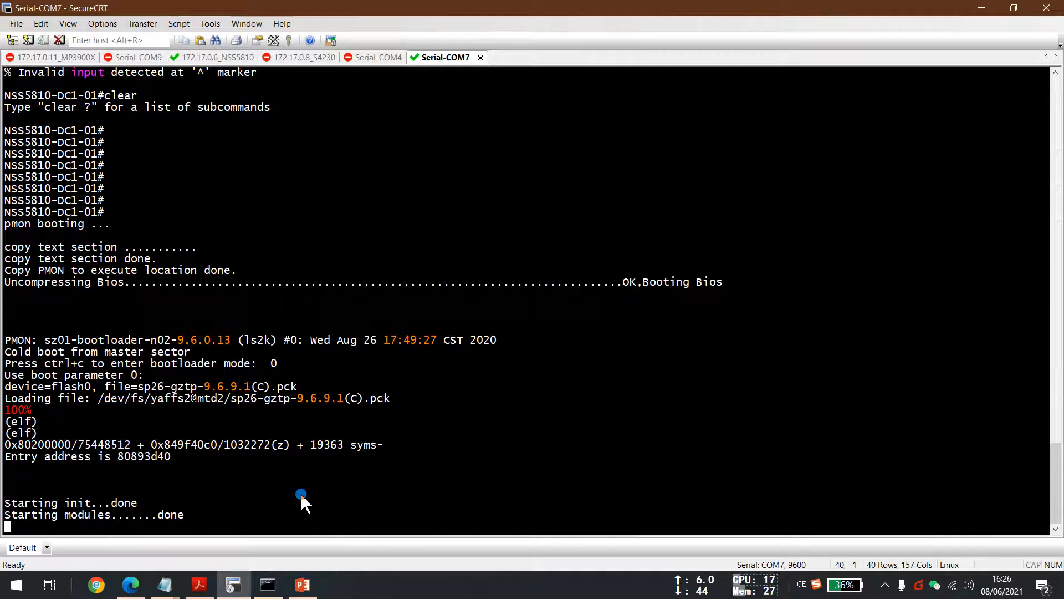
Follow the device's boot log in the Serial-COM7 console.
{"action": "scroll", "coordinate": [301, 501], "scroll_direction": "up", "scroll_amount": 1}
{"action": "scroll", "coordinate": [301, 502], "scroll_direction": "up", "scroll_amount": 1}
{"action": "scroll", "coordinate": [298, 497], "scroll_direction": "up", "scroll_amount": 1}
{"action": "scroll", "coordinate": [298, 498], "scroll_direction": "up", "scroll_amount": 1}
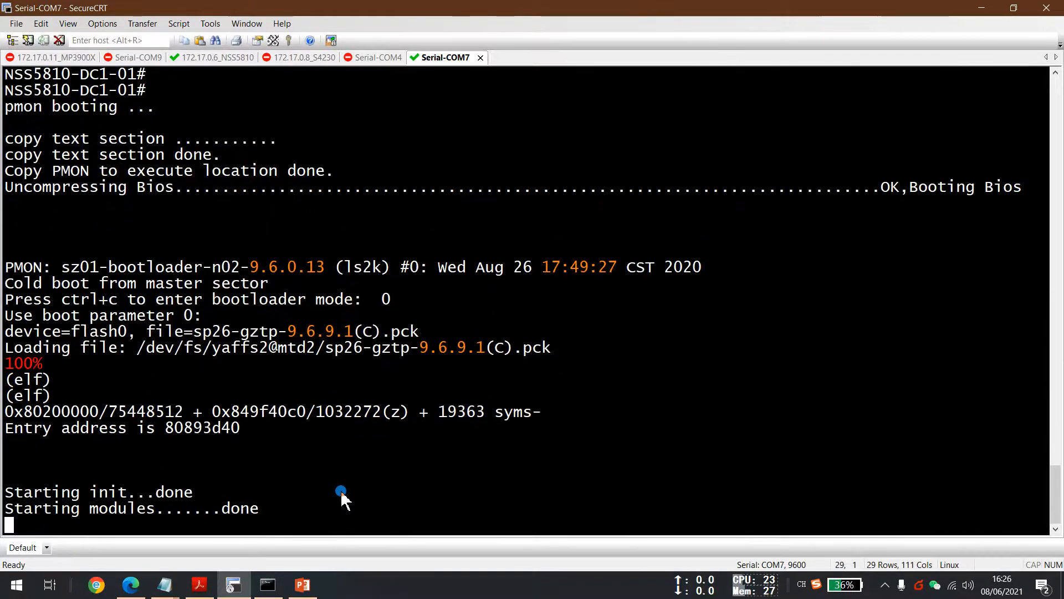
{"action": "key", "text": "Return"}
{"action": "key", "text": "Return"}
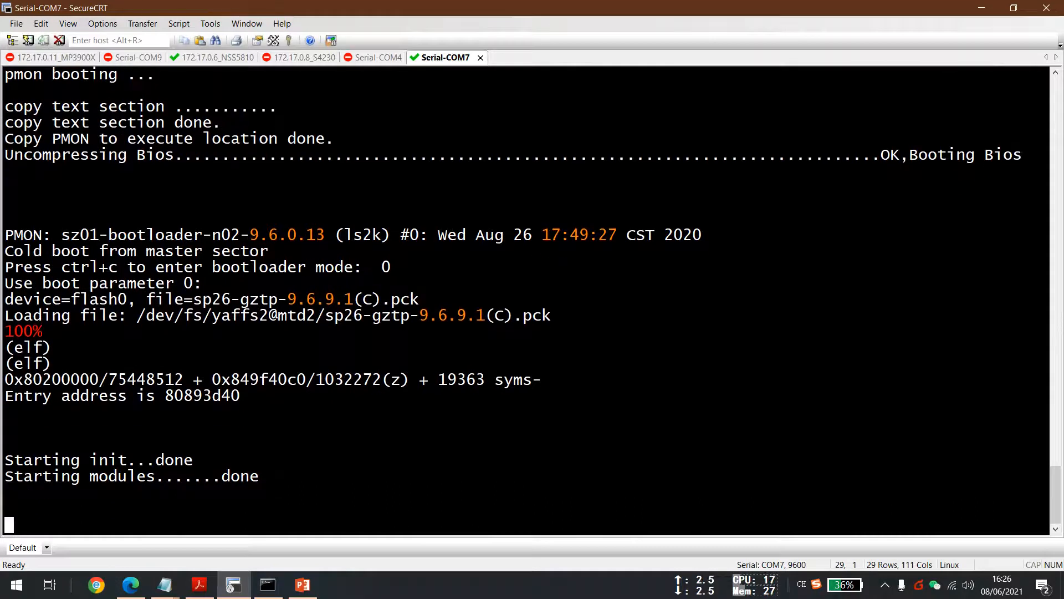
{"action": "scroll", "coordinate": [333, 500], "scroll_direction": "down", "scroll_amount": 1}
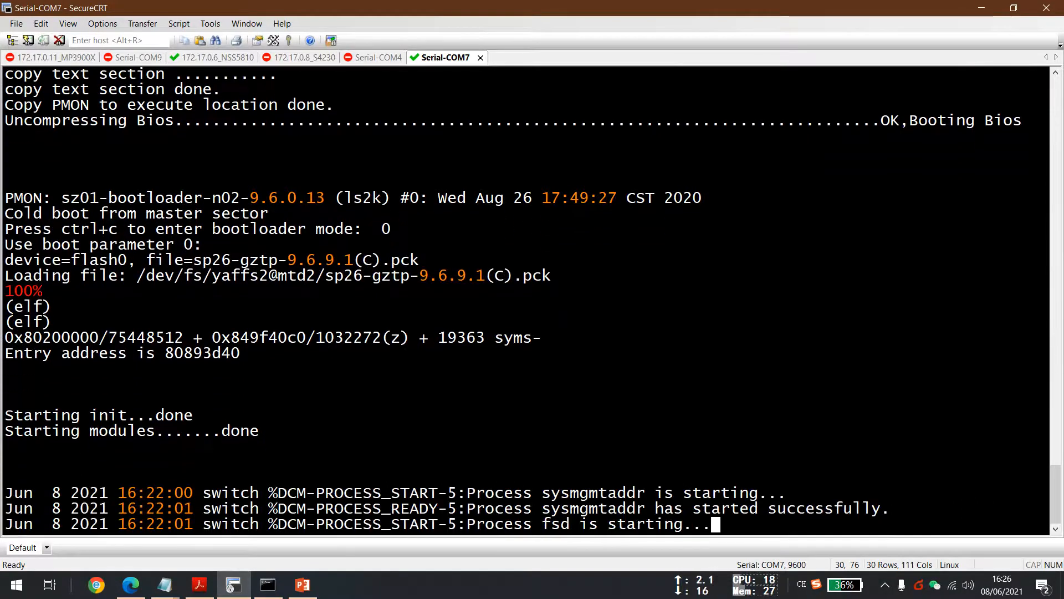
{"action": "key", "text": "Return"}
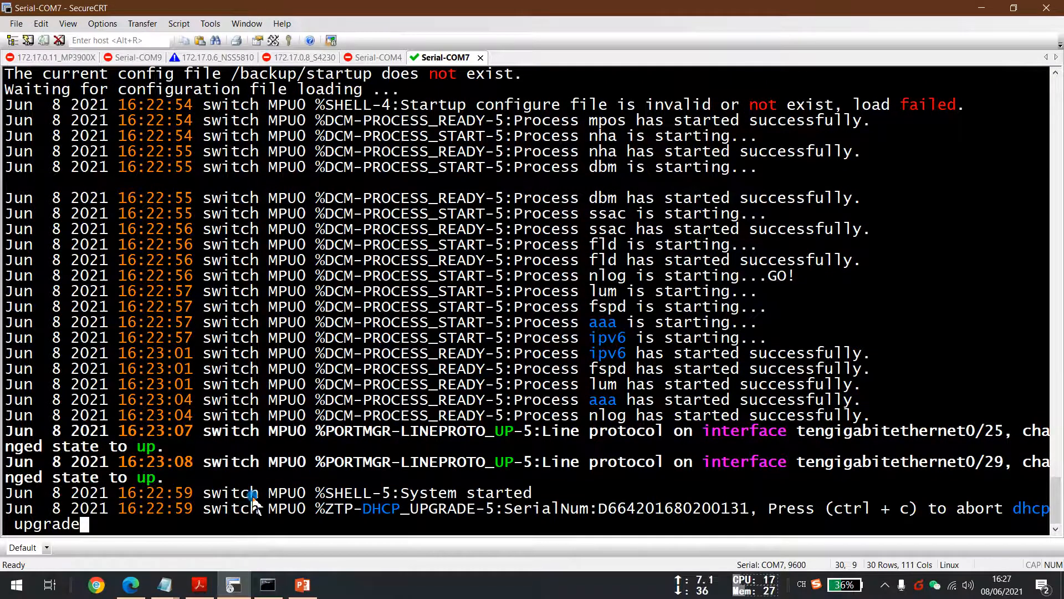
Highlight the ZTP DHCP upgrade and vlan1 link-up messages in the console log.
{"action": "scroll", "coordinate": [286, 472], "scroll_direction": "down", "scroll_amount": 1}
{"action": "scroll", "coordinate": [287, 472], "scroll_direction": "down", "scroll_amount": 1}
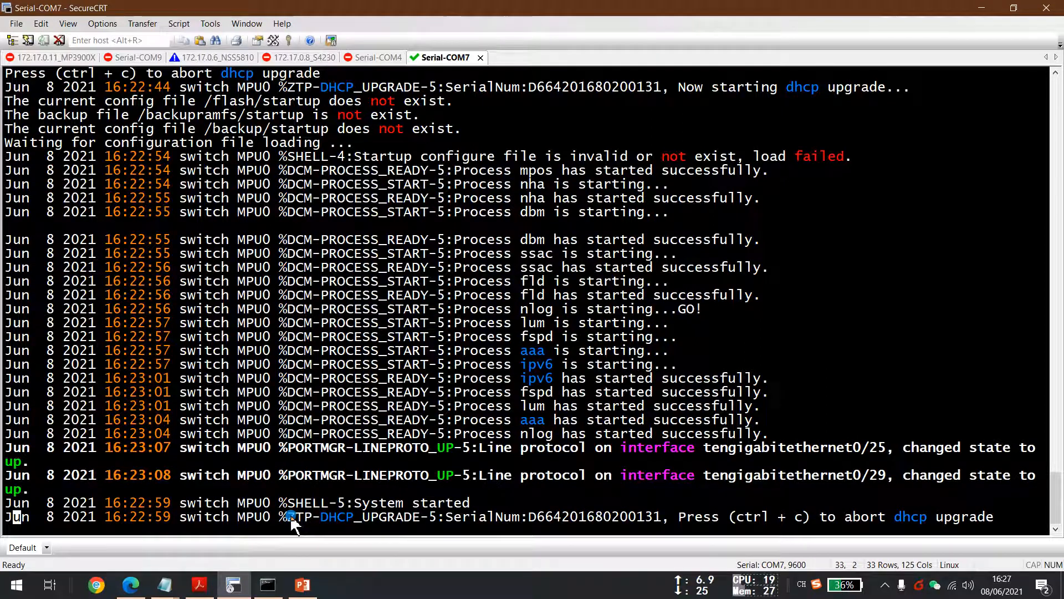
{"action": "left_click_drag", "start_coordinate": [281, 518], "coordinate": [1000, 531]}
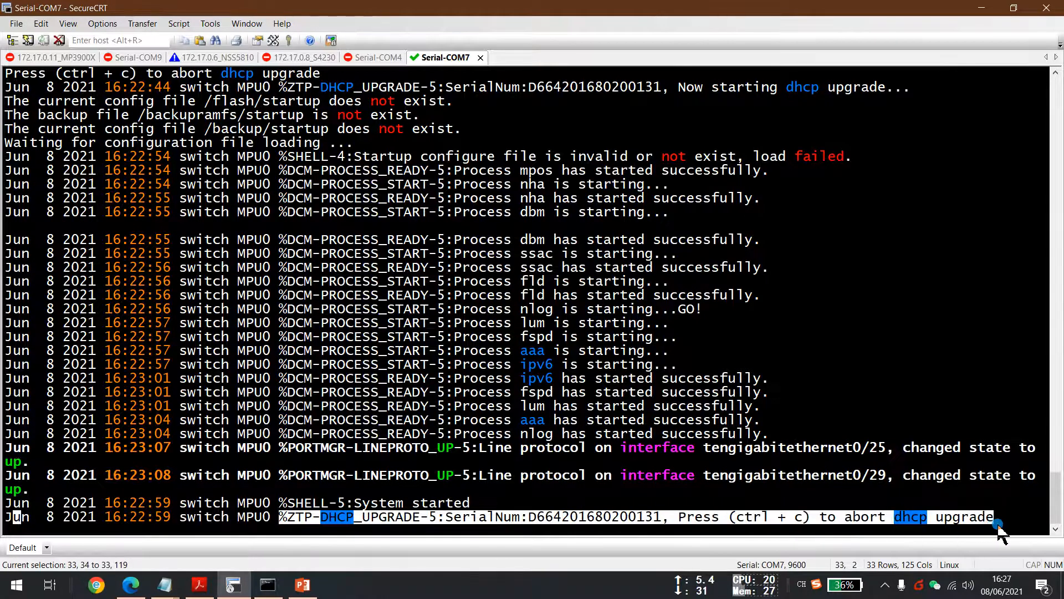
{"action": "left_click", "coordinate": [541, 517]}
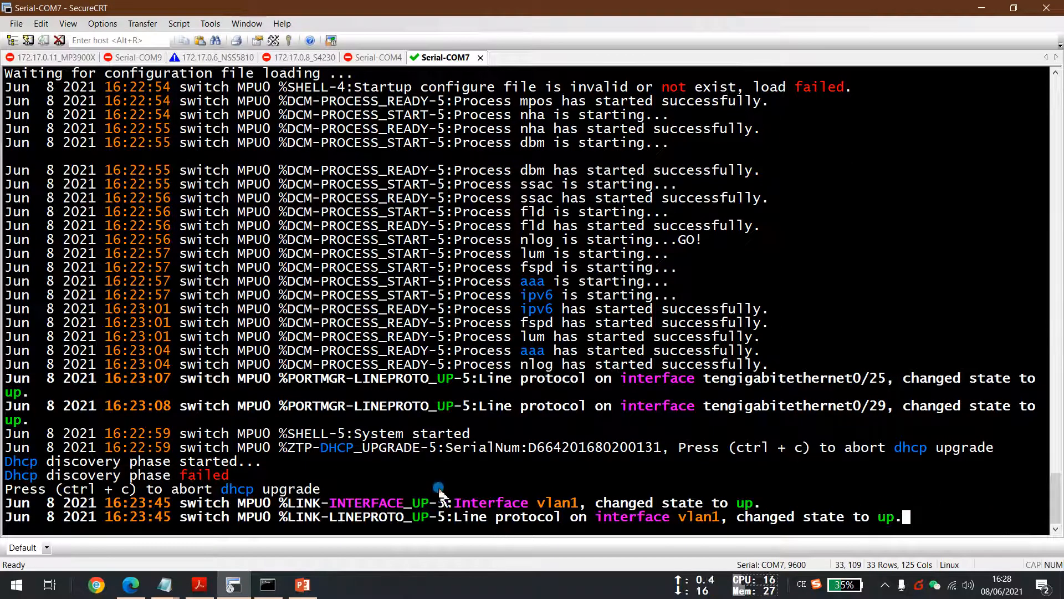
{"action": "left_click_drag", "start_coordinate": [286, 504], "coordinate": [764, 504]}
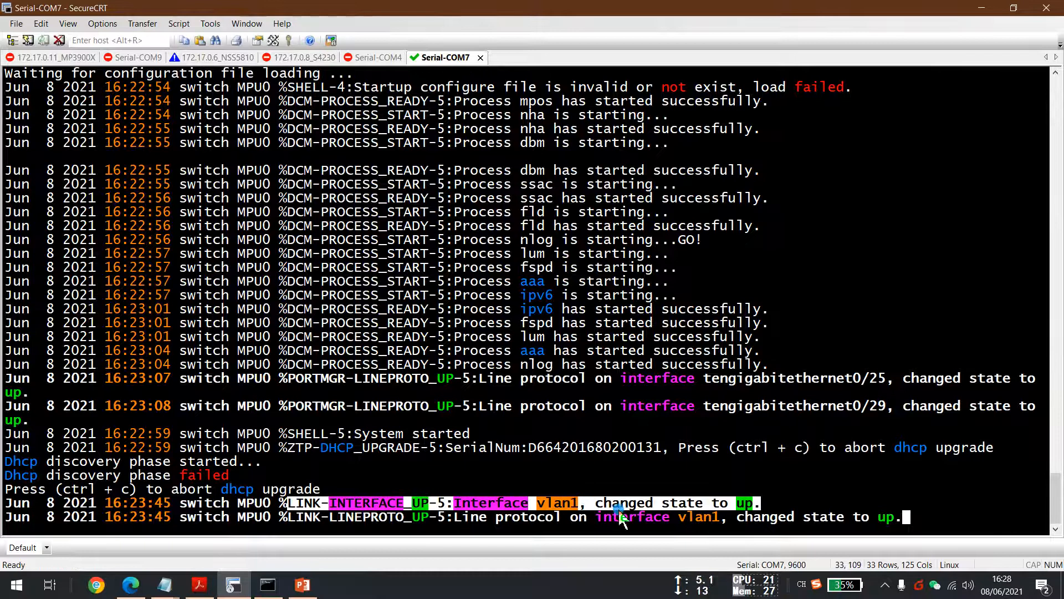
{"action": "left_click", "coordinate": [604, 504]}
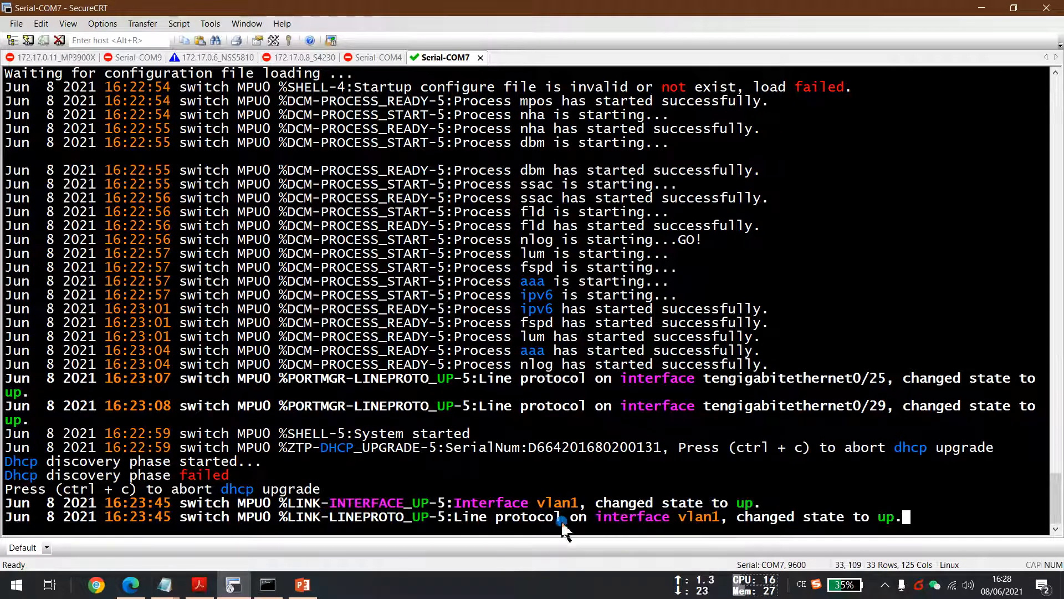
{"action": "left_click_drag", "start_coordinate": [598, 504], "coordinate": [755, 505]}
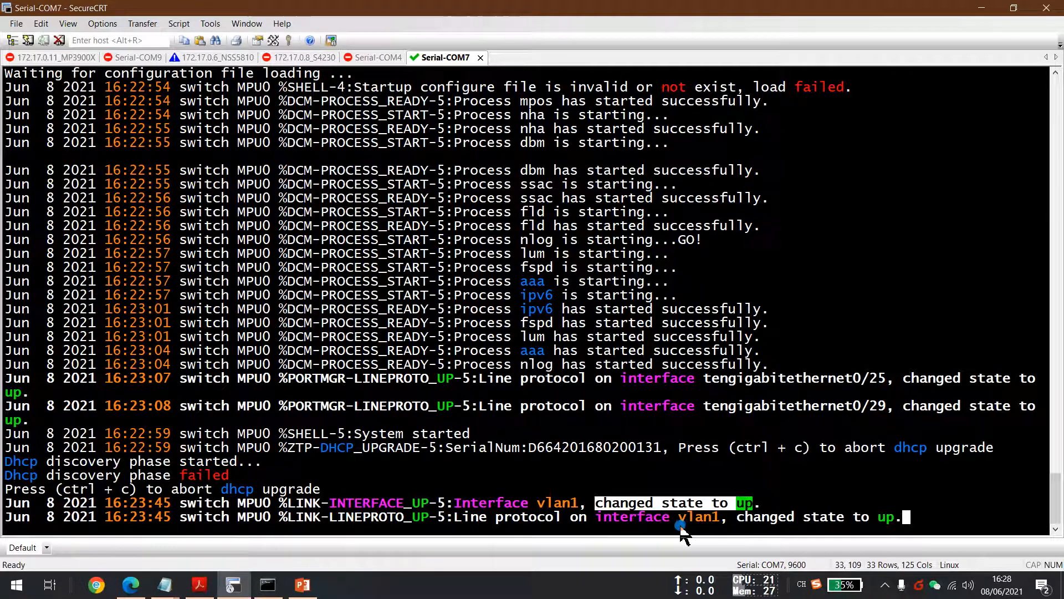
{"action": "left_click", "coordinate": [530, 530]}
{"action": "left_click", "coordinate": [907, 518]}
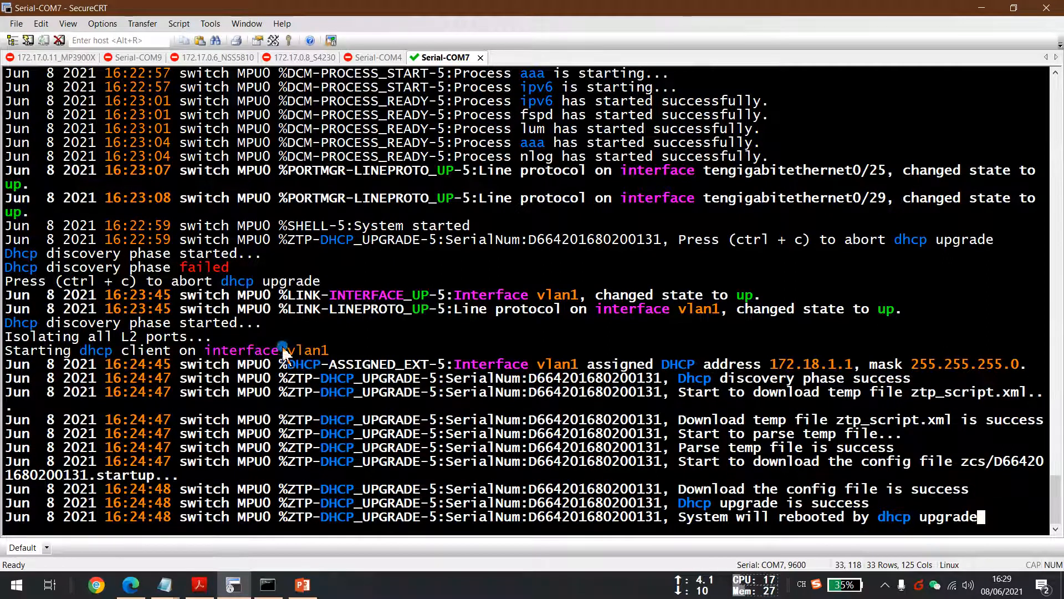
Capture a screenshot region of the ZTP DHCP upgrade messages in the console.
{"action": "key", "text": "F1"}
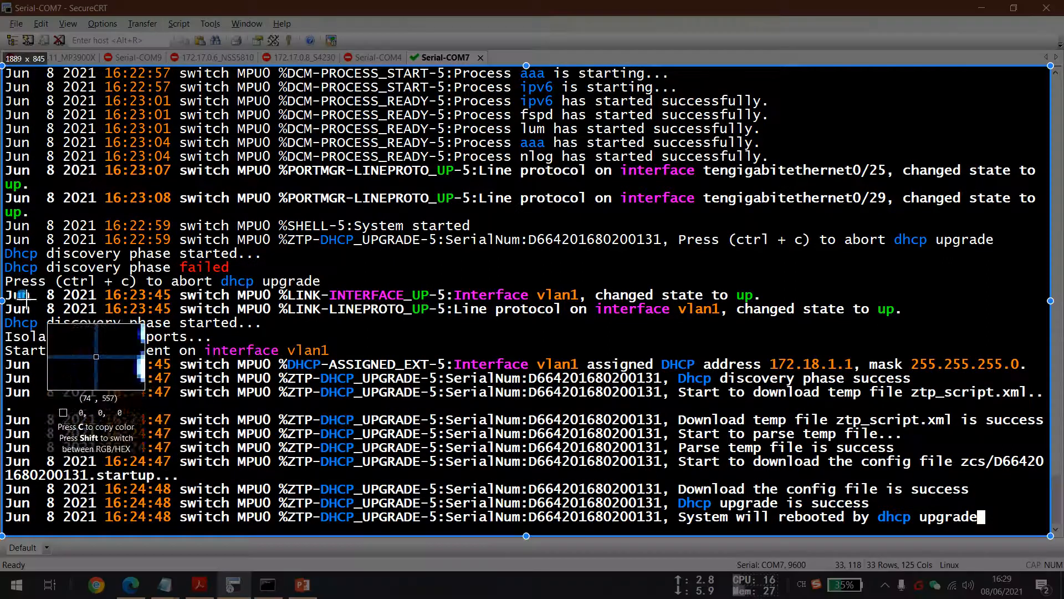
{"action": "left_click_drag", "start_coordinate": [3, 274], "coordinate": [1047, 530]}
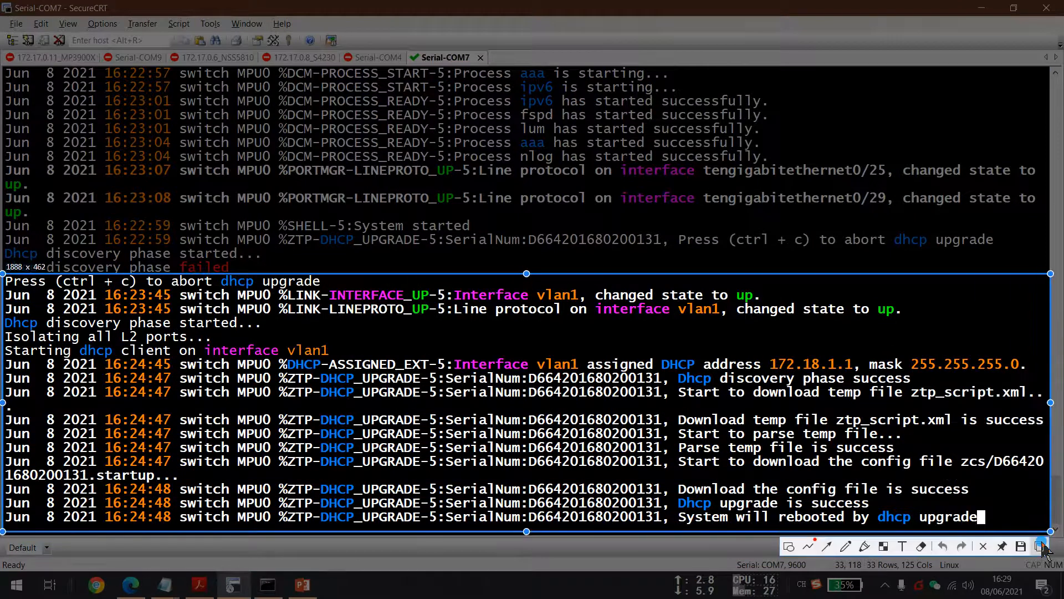
{"action": "left_click", "coordinate": [1038, 545]}
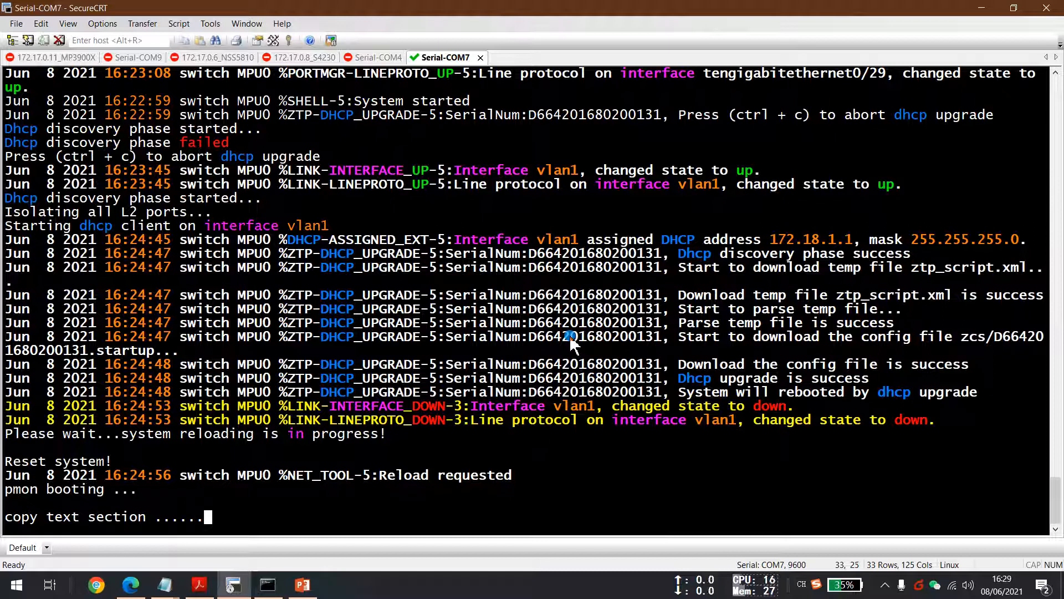
Pin the captured ZTP upgrade log image over the console and reposition it beside the live boot log.
{"action": "key", "text": "F3"}
{"action": "left_click_drag", "start_coordinate": [641, 351], "coordinate": [640, 292]}
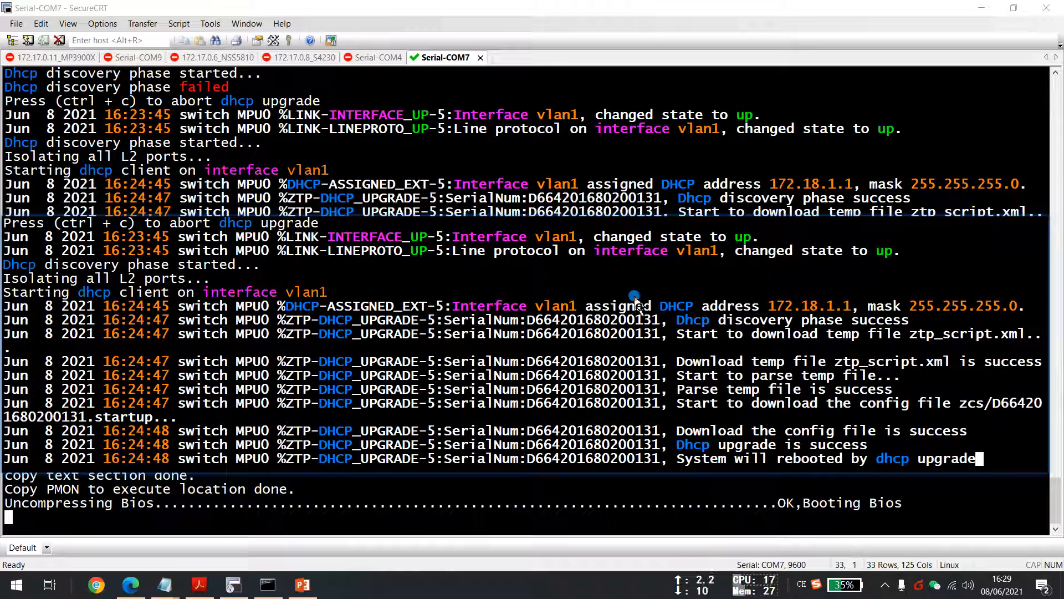
{"action": "left_click_drag", "start_coordinate": [477, 298], "coordinate": [447, 303]}
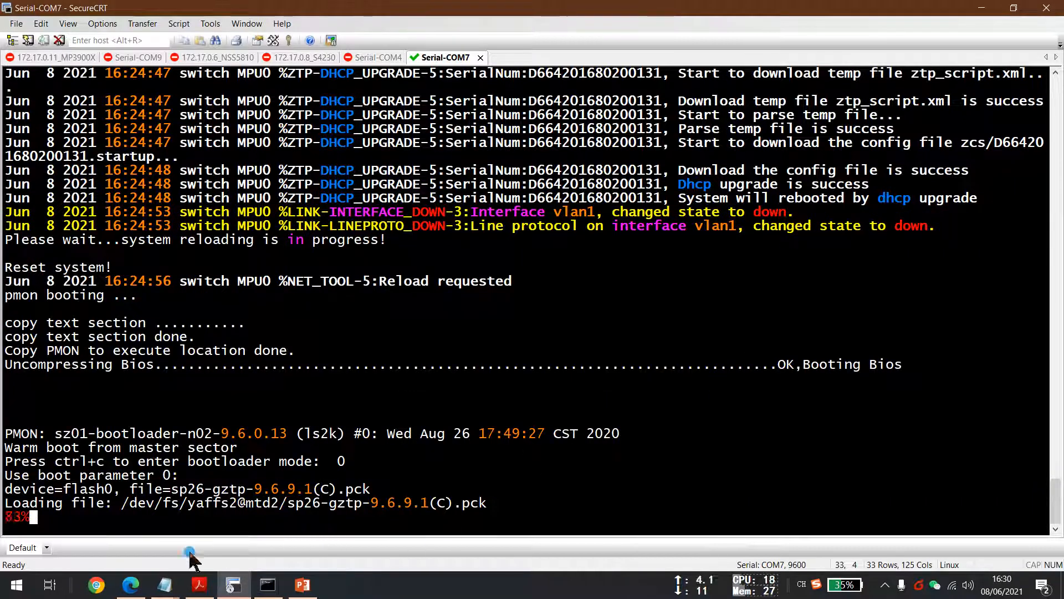
Switch to the presentation and show the 'ZTP Demo by Controller – Logging info' slide full screen in reading view.
{"action": "left_click", "coordinate": [141, 589]}
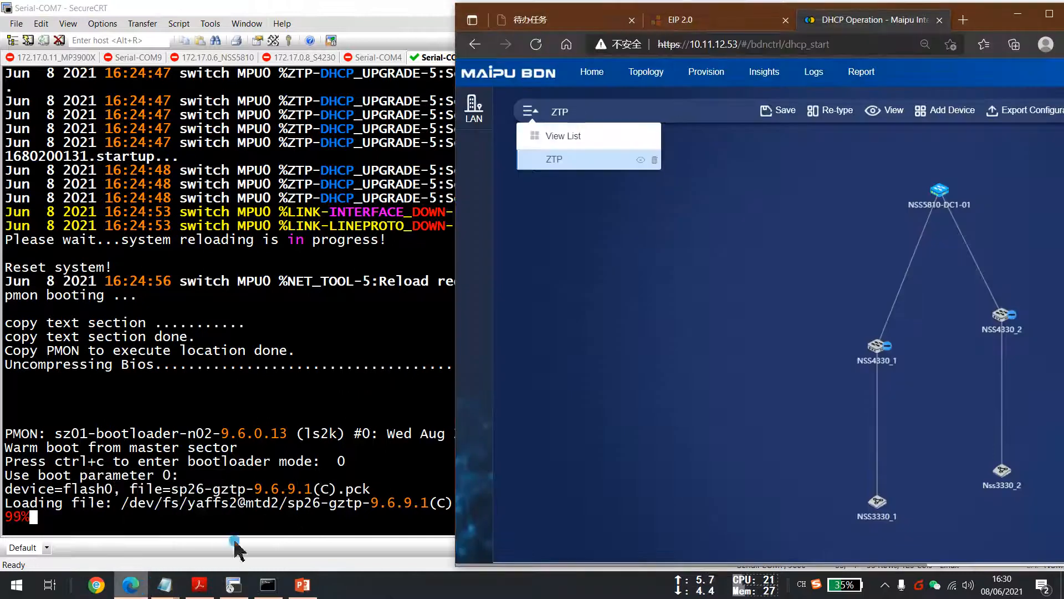
{"action": "left_click", "coordinate": [303, 587]}
{"action": "scroll", "coordinate": [338, 356], "scroll_direction": "down", "scroll_amount": 1}
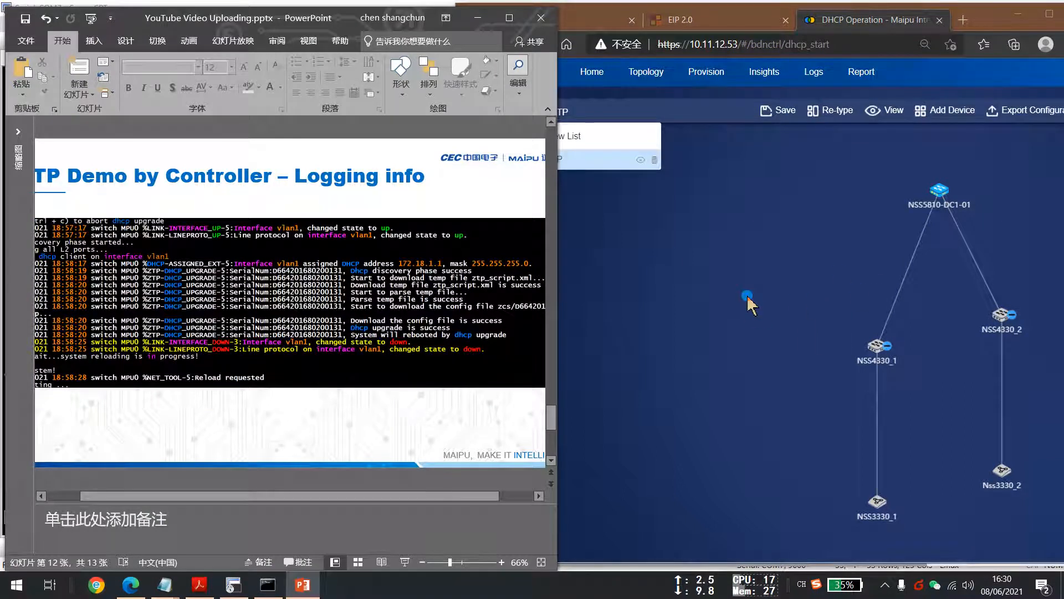
{"action": "left_click", "coordinate": [510, 19]}
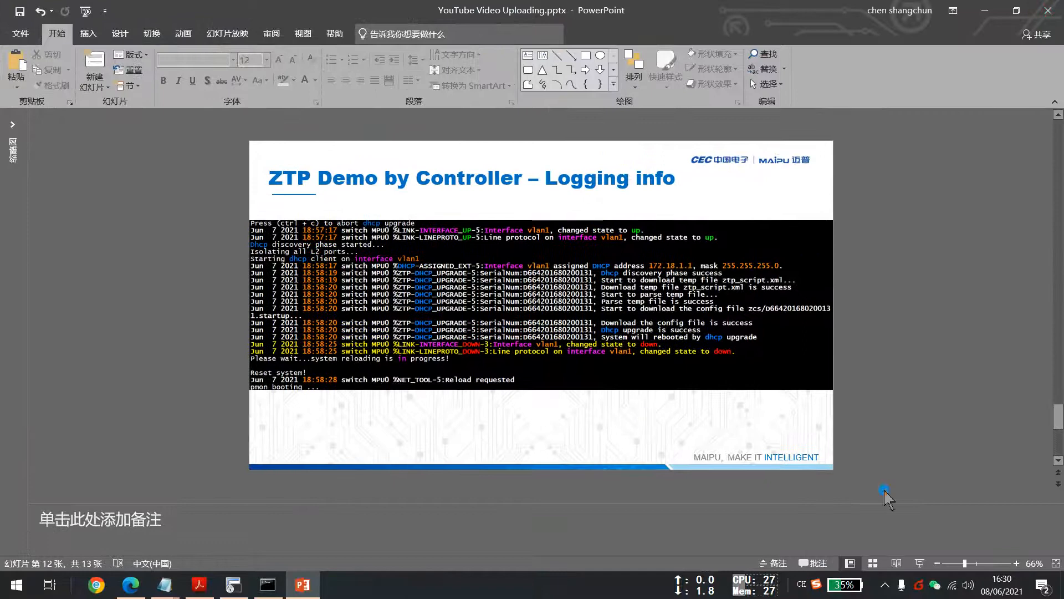
{"action": "left_click", "coordinate": [920, 563]}
{"action": "left_click", "coordinate": [627, 312]}
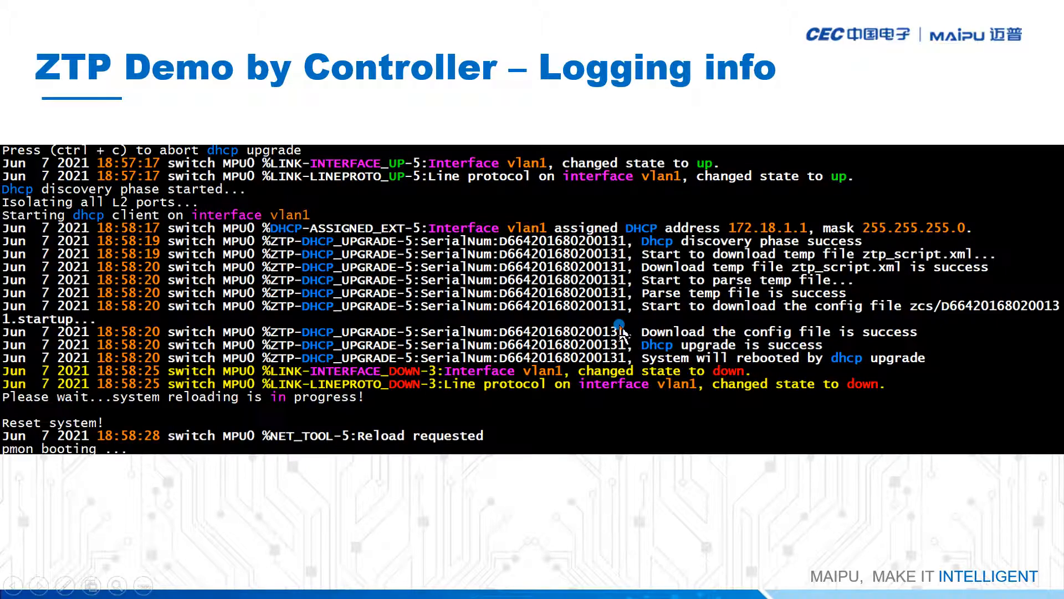